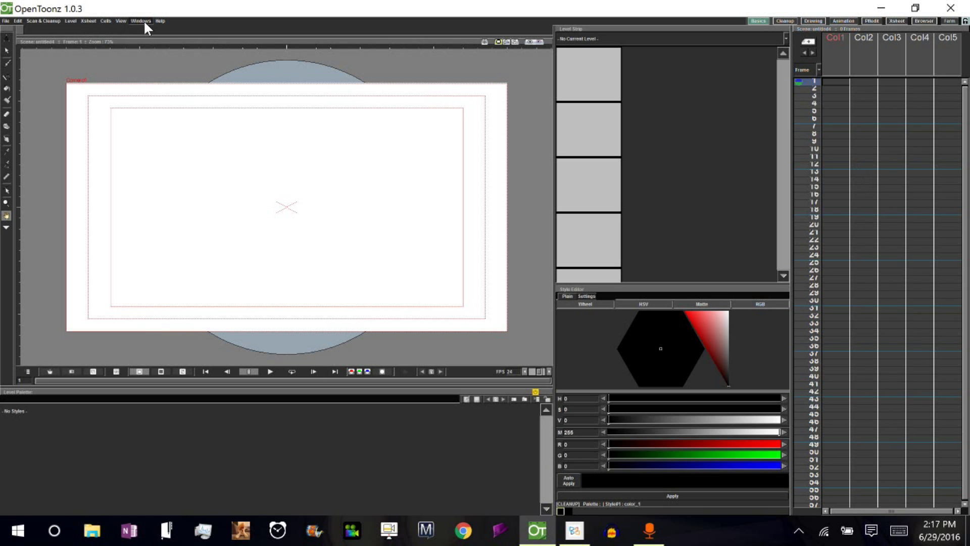
- Look through the Basics, Cleanup, Drawing, Animation, PltEdit, Xsheet and Browser rooms to examine their layouts
{"action": "left_click", "coordinate": [785, 21]}
{"action": "left_click", "coordinate": [812, 18]}
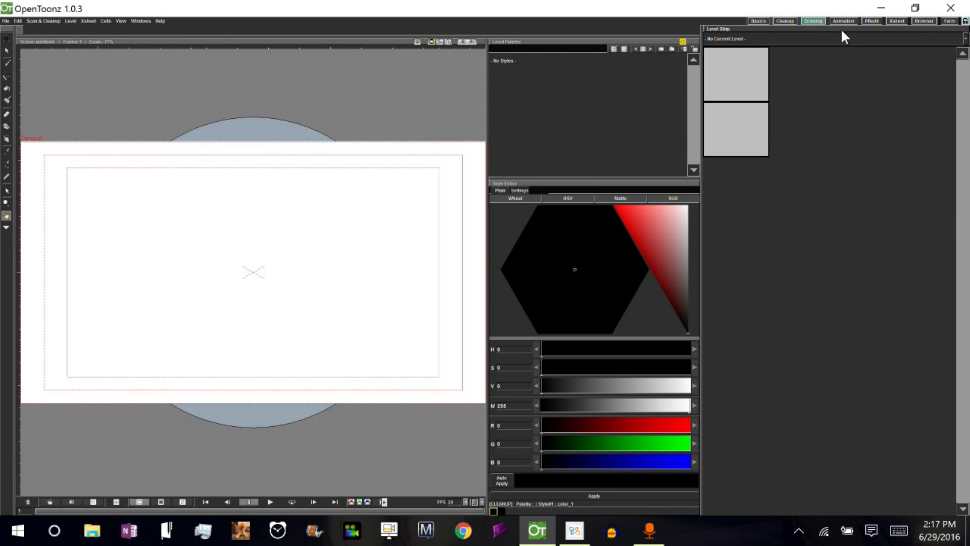
{"action": "left_click", "coordinate": [843, 21]}
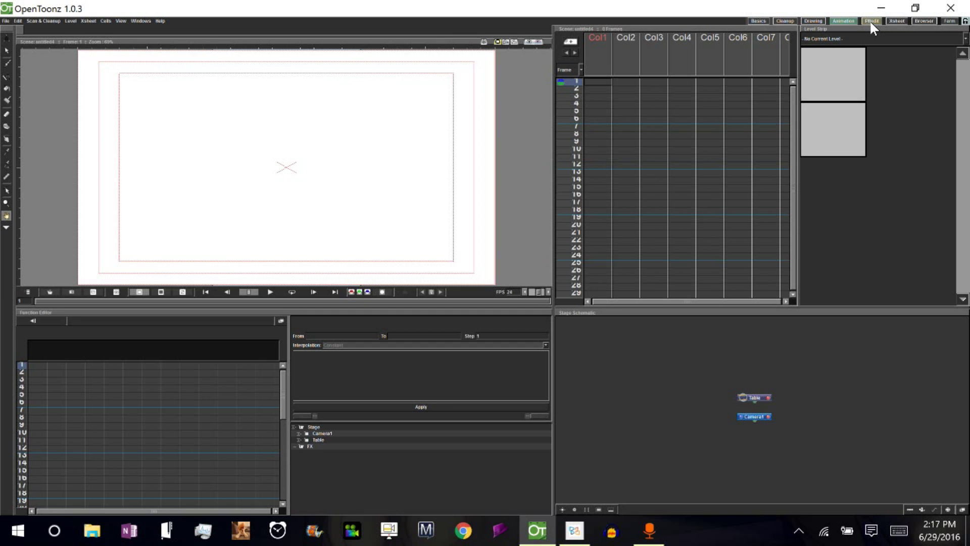
{"action": "left_click", "coordinate": [870, 21]}
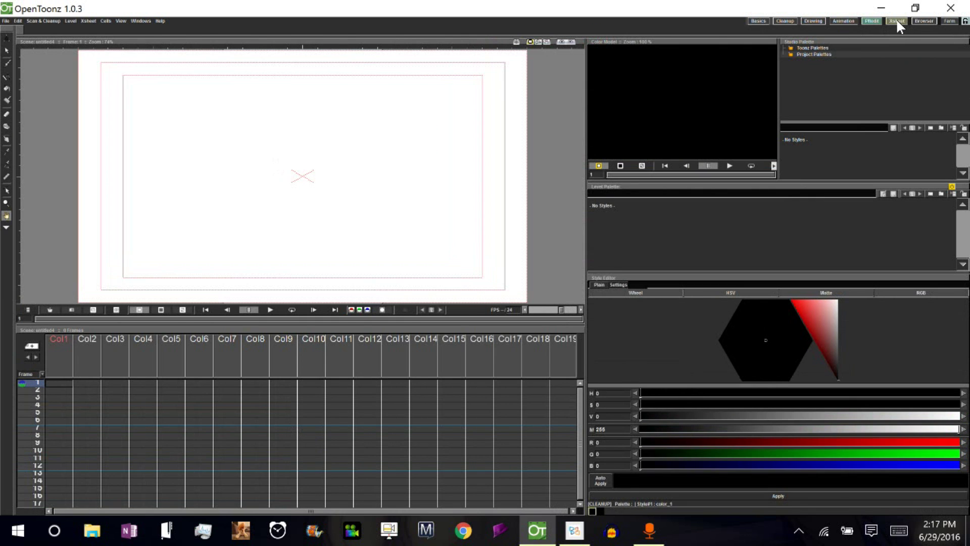
{"action": "left_click", "coordinate": [896, 18]}
{"action": "left_click", "coordinate": [924, 22]}
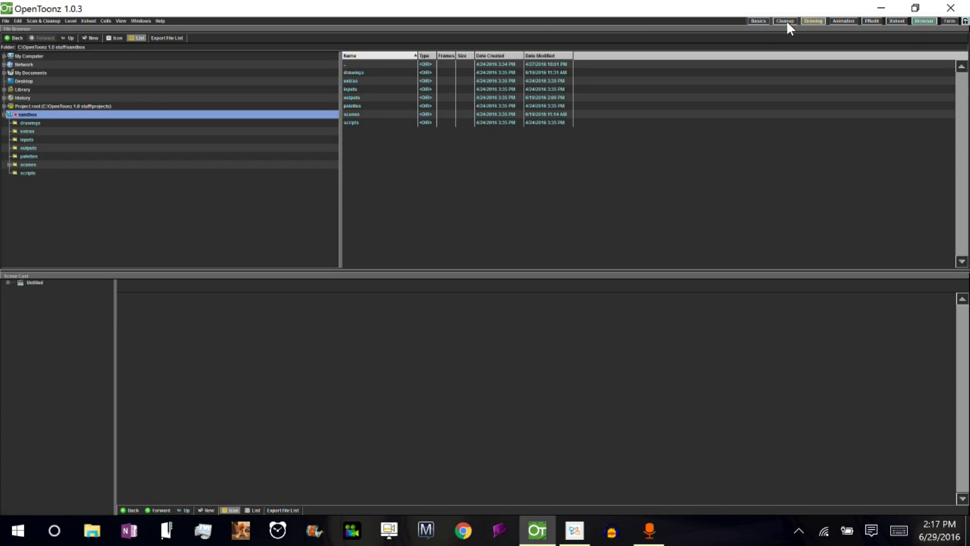
{"action": "left_click", "coordinate": [760, 19]}
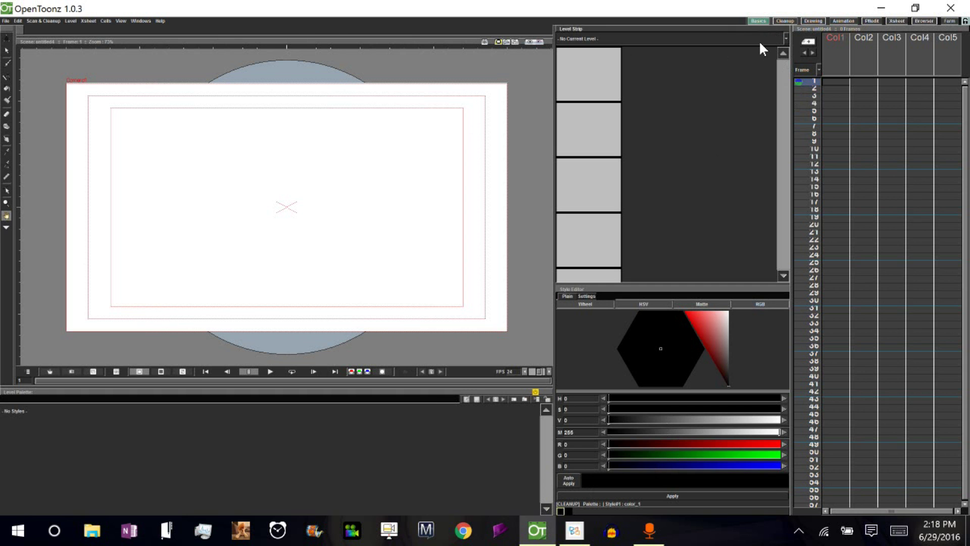
{"action": "left_click", "coordinate": [784, 21]}
{"action": "left_click", "coordinate": [813, 23]}
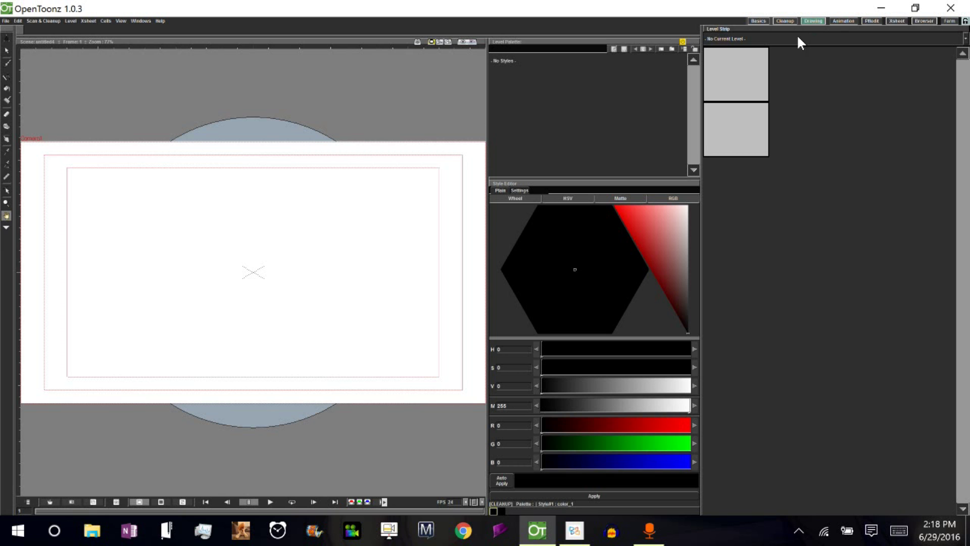
- Examine the list of available window panels and compare the Basics, Drawing, Animation and Browser rooms
{"action": "left_click", "coordinate": [144, 21]}
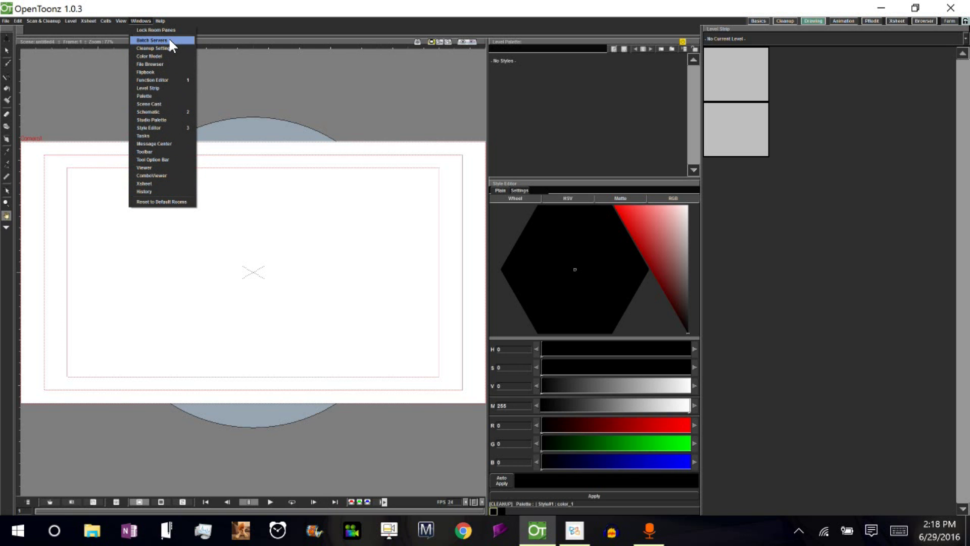
{"action": "left_click", "coordinate": [758, 20]}
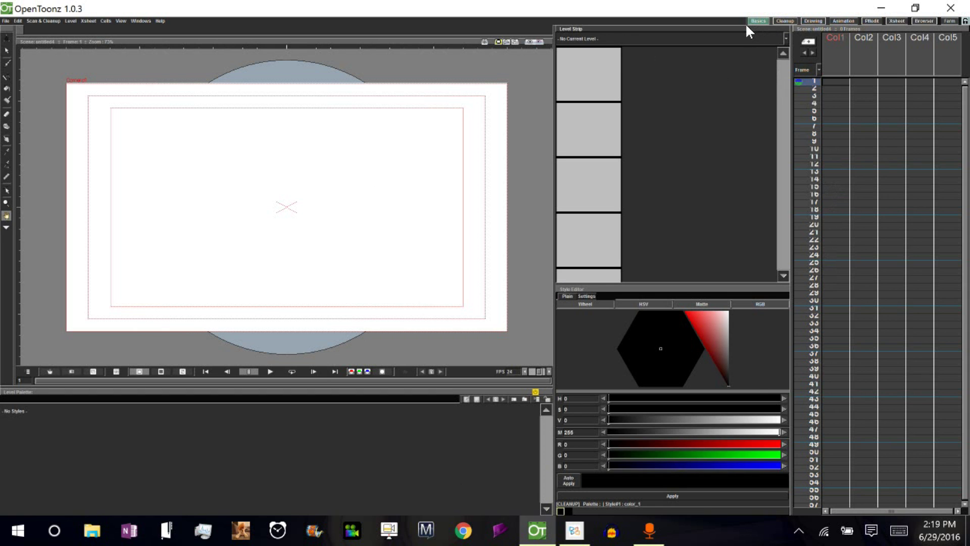
{"action": "left_click", "coordinate": [814, 21]}
{"action": "left_click", "coordinate": [843, 20]}
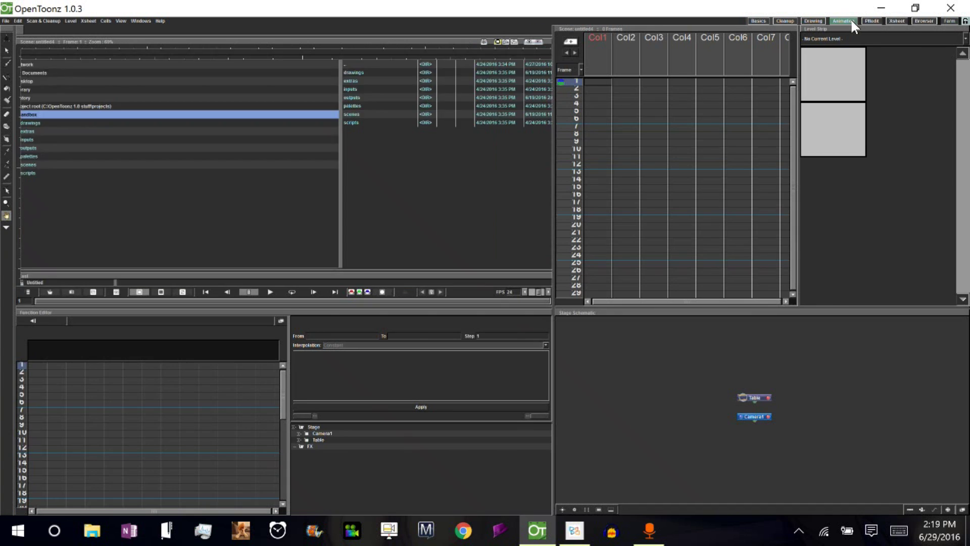
{"action": "left_click", "coordinate": [924, 21]}
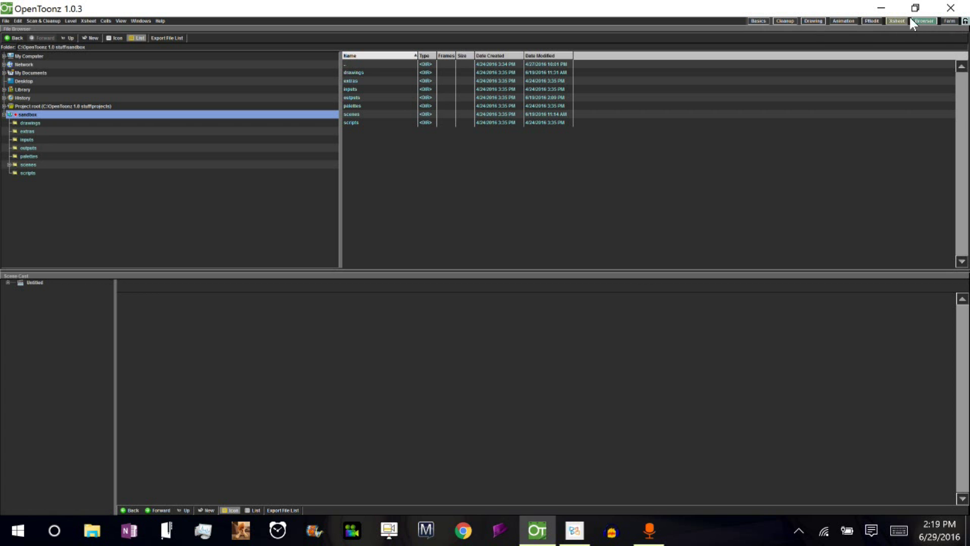
- Reorder the rooms so that Animation comes first, followed by Drawing and Browser
{"action": "left_click", "coordinate": [814, 21]}
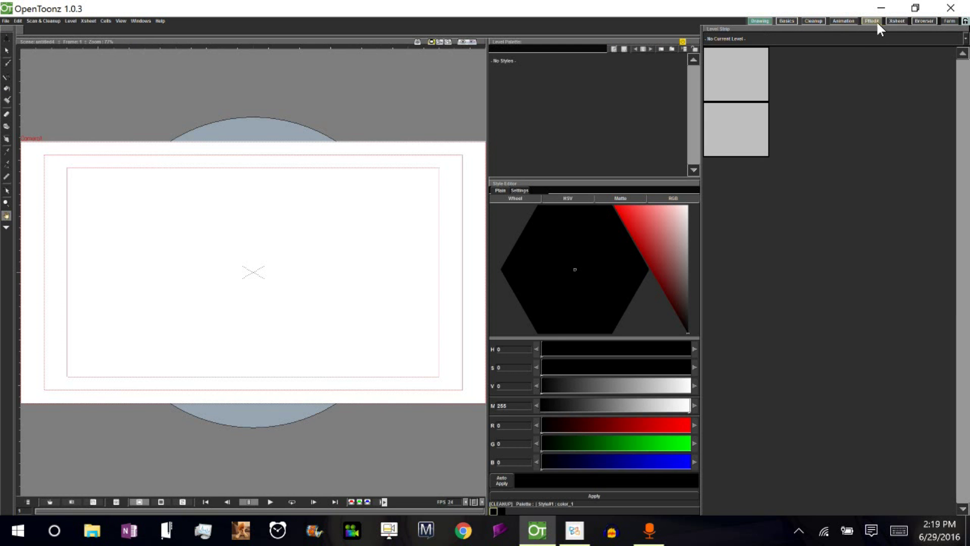
{"action": "left_click_drag", "start_coordinate": [850, 21], "coordinate": [745, 18]}
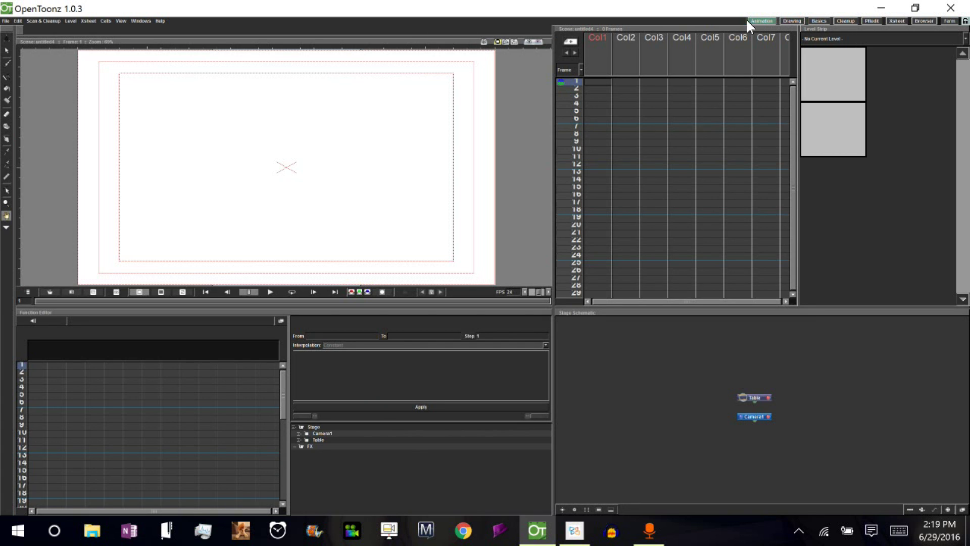
{"action": "left_click_drag", "start_coordinate": [926, 22], "coordinate": [810, 22]}
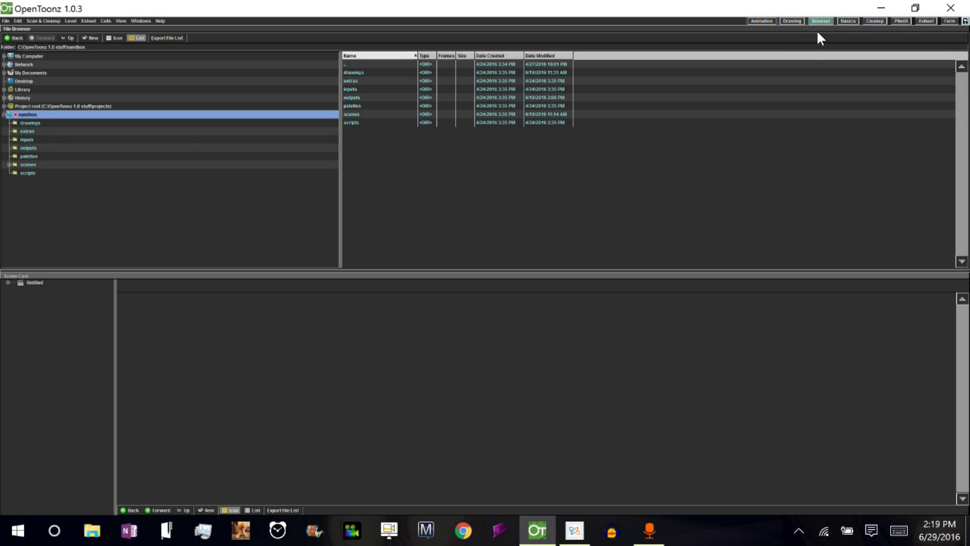
- In the Animation room, undock the toolbar and the tool option bar and close both
{"action": "left_click", "coordinate": [764, 21]}
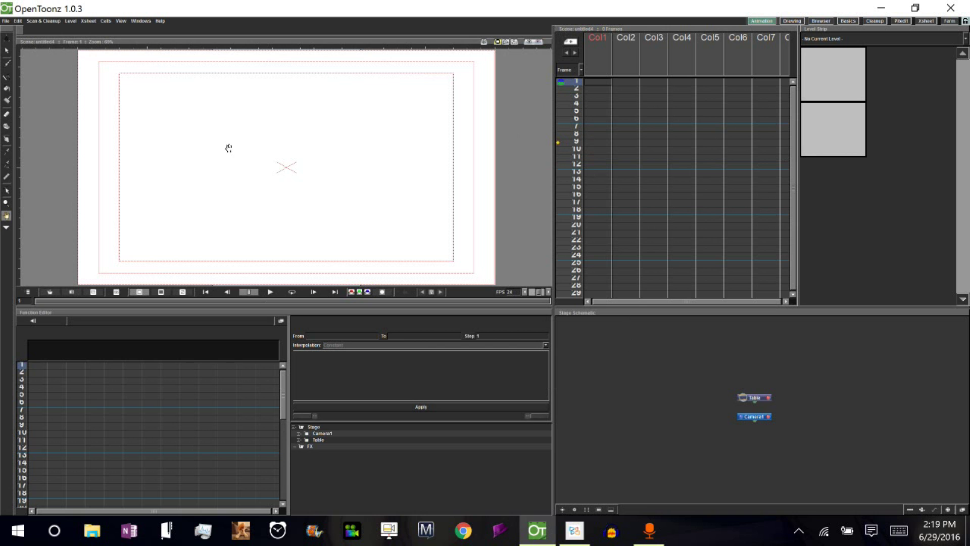
{"action": "left_click_drag", "start_coordinate": [6, 32], "coordinate": [232, 120]}
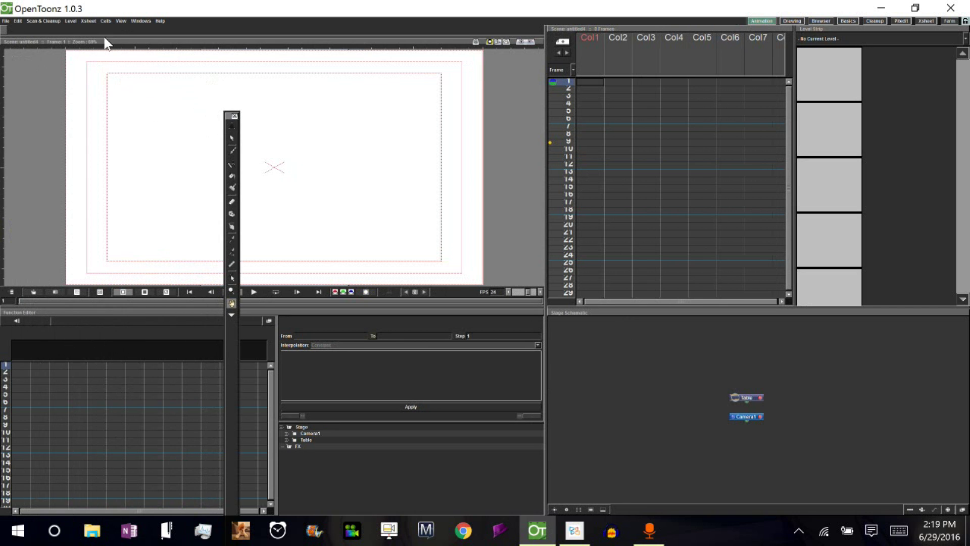
{"action": "left_click_drag", "start_coordinate": [6, 32], "coordinate": [273, 115]}
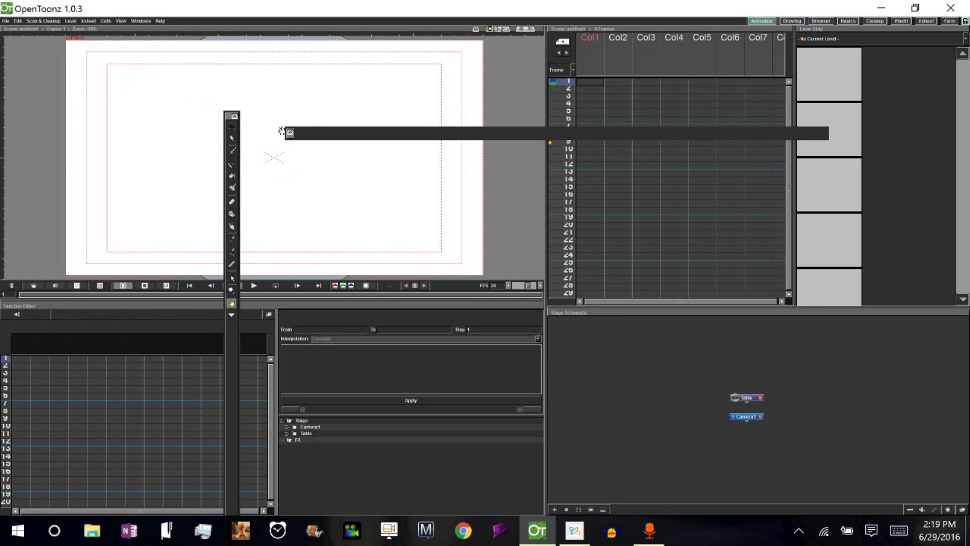
{"action": "left_click", "coordinate": [235, 116]}
{"action": "left_click", "coordinate": [290, 132]}
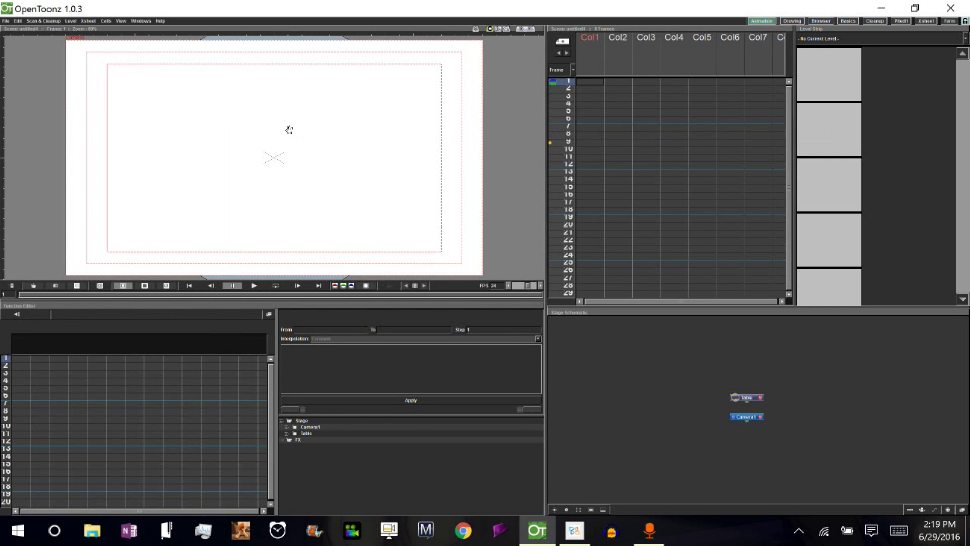
- Add a ComboViewer to the Animation room and dock it above the existing viewer
{"action": "left_click", "coordinate": [141, 21]}
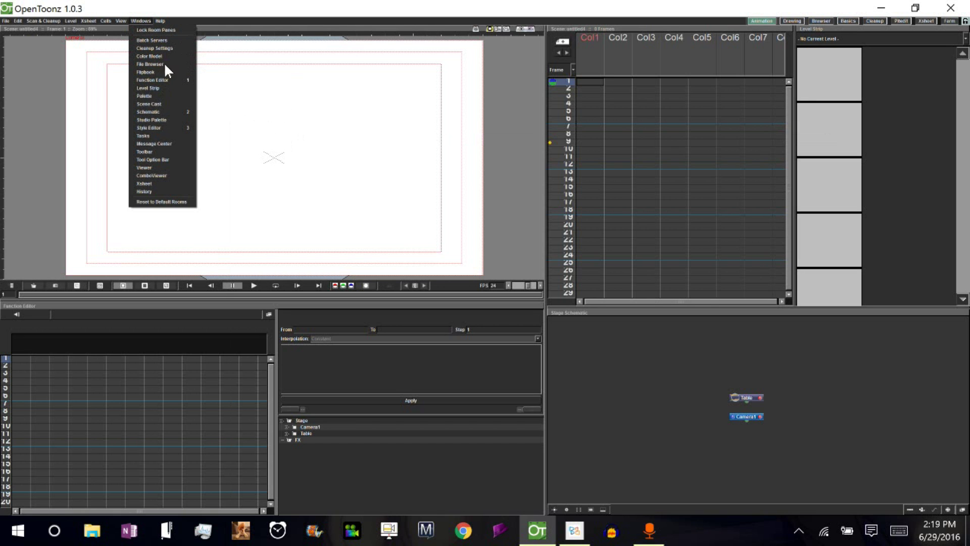
{"action": "left_click", "coordinate": [174, 178]}
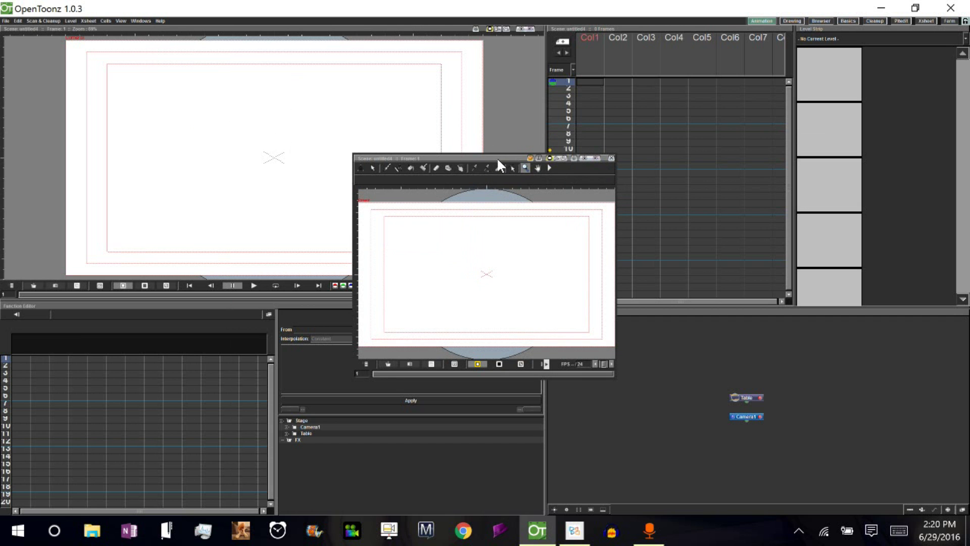
{"action": "left_click_drag", "start_coordinate": [499, 161], "coordinate": [459, 139]}
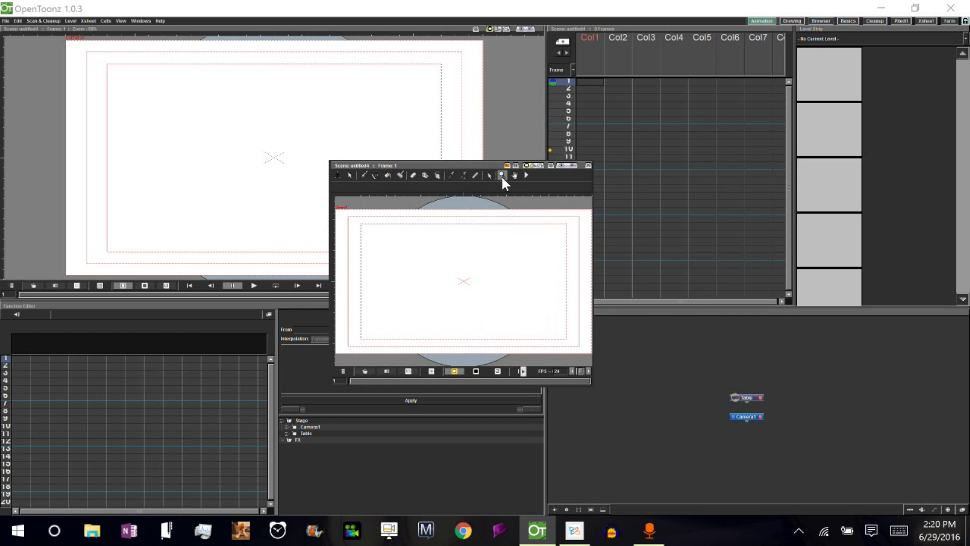
{"action": "left_click_drag", "start_coordinate": [474, 164], "coordinate": [359, 24]}
- Undock the original viewer from the Animation room and close it
{"action": "left_click_drag", "start_coordinate": [416, 183], "coordinate": [686, 193]}
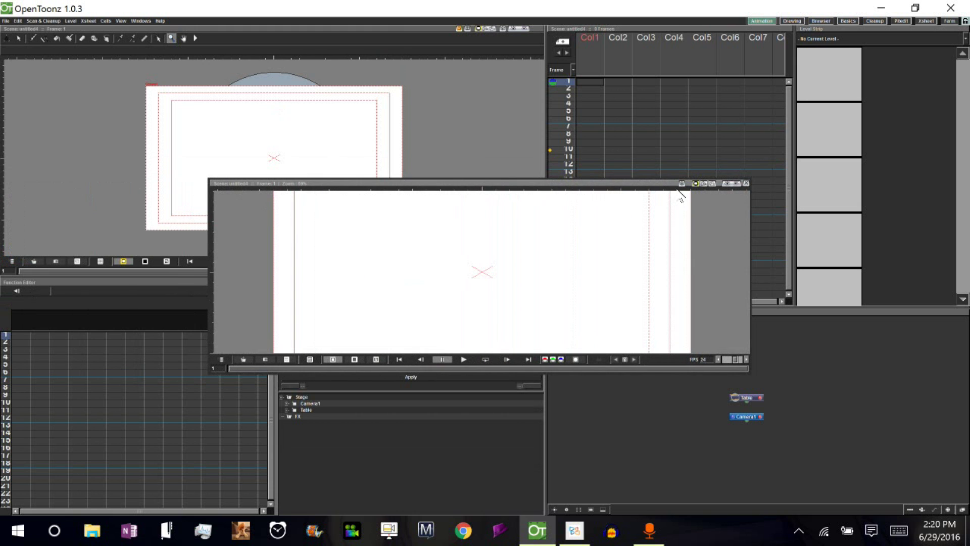
{"action": "left_click_drag", "start_coordinate": [486, 185], "coordinate": [403, 254]}
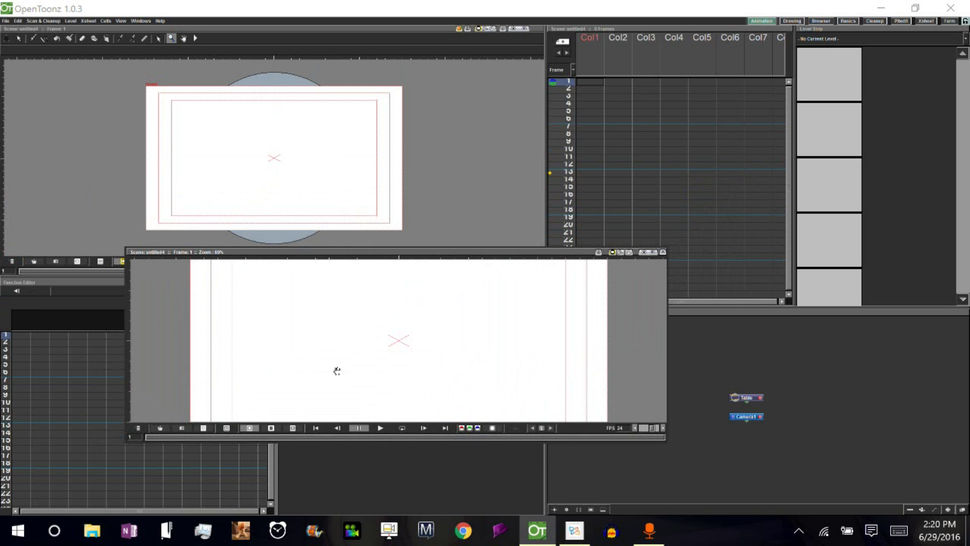
{"action": "left_click", "coordinate": [663, 253]}
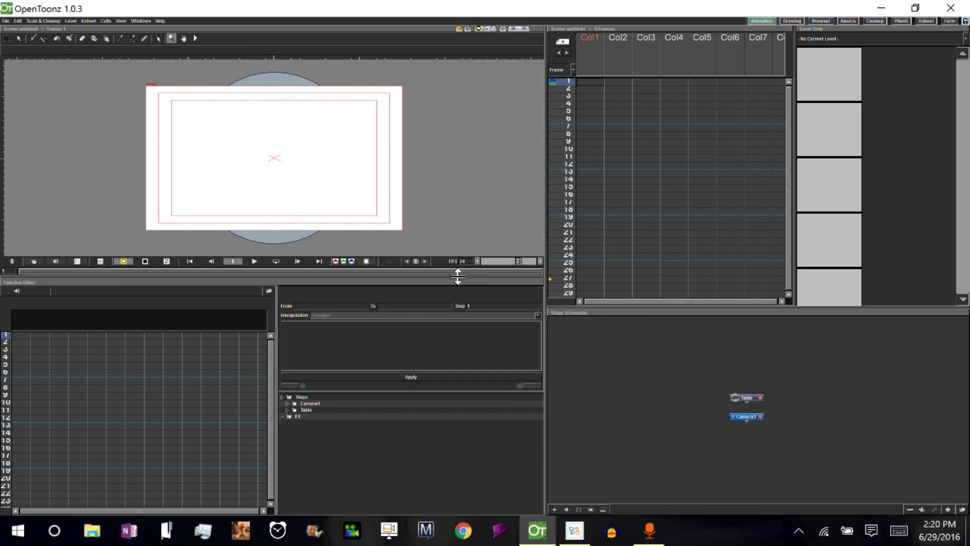
- Enlarge the docked ComboViewer in height and width, and activate its Brush tool to show the tool options
{"action": "left_click_drag", "start_coordinate": [457, 277], "coordinate": [465, 397]}
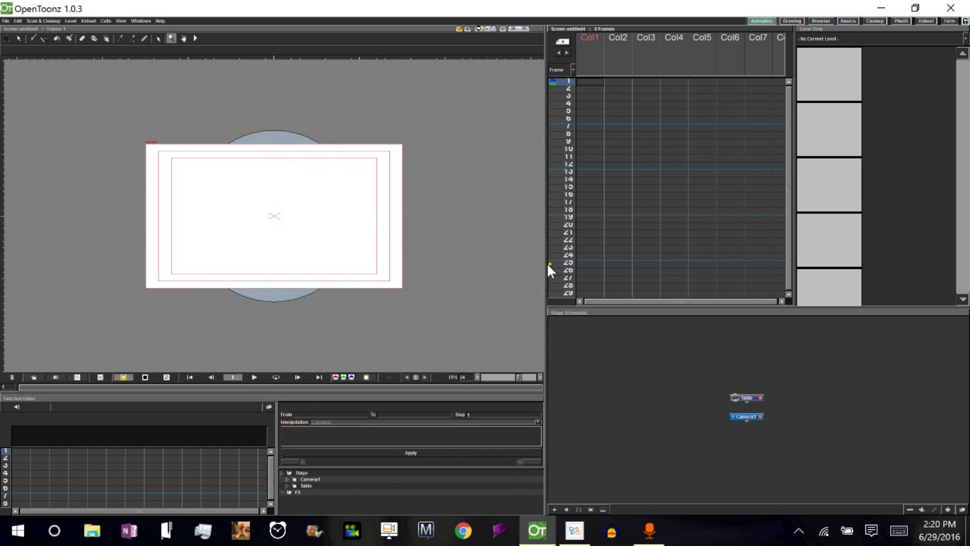
{"action": "left_click_drag", "start_coordinate": [541, 268], "coordinate": [578, 244]}
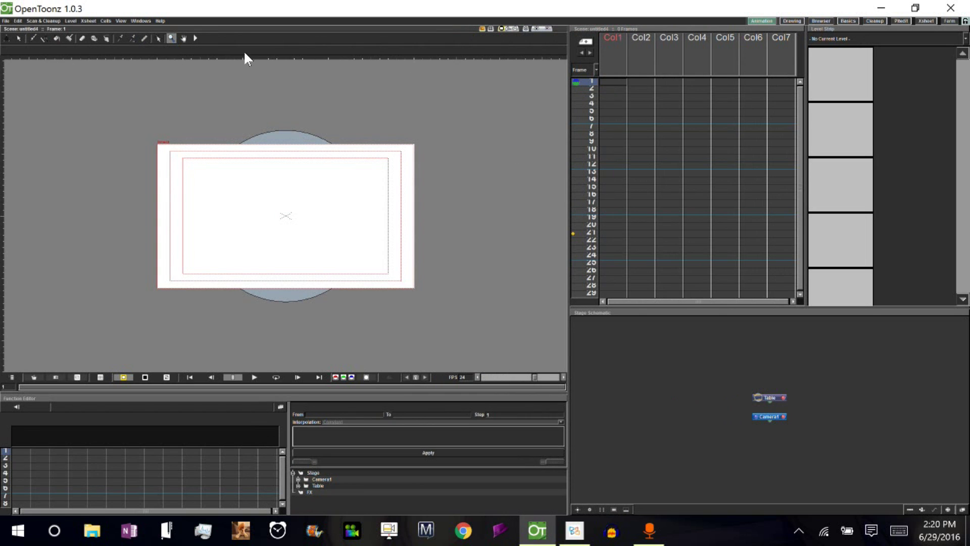
{"action": "left_click", "coordinate": [32, 36]}
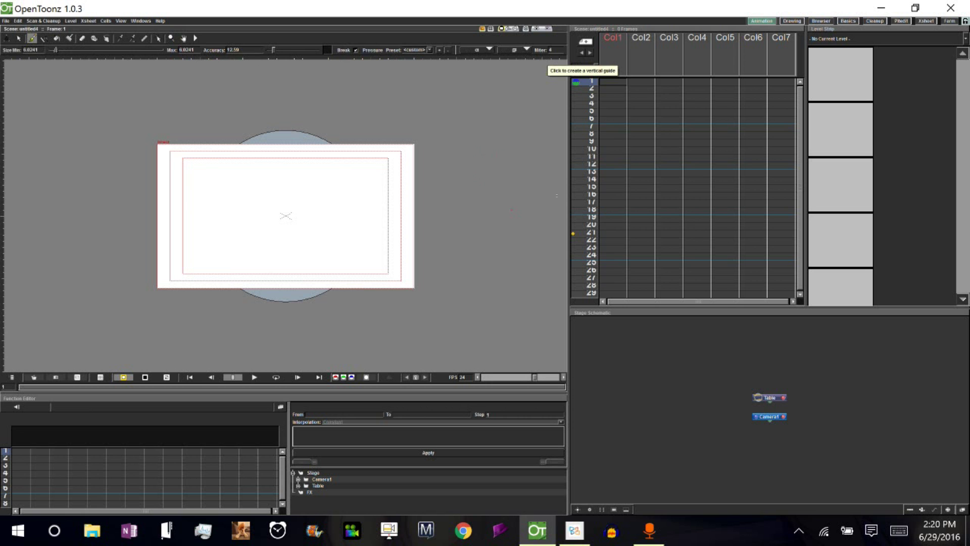
- Strip the Drawing room of its separate toolbar, tool option bar and original viewer
{"action": "left_click", "coordinate": [792, 21]}
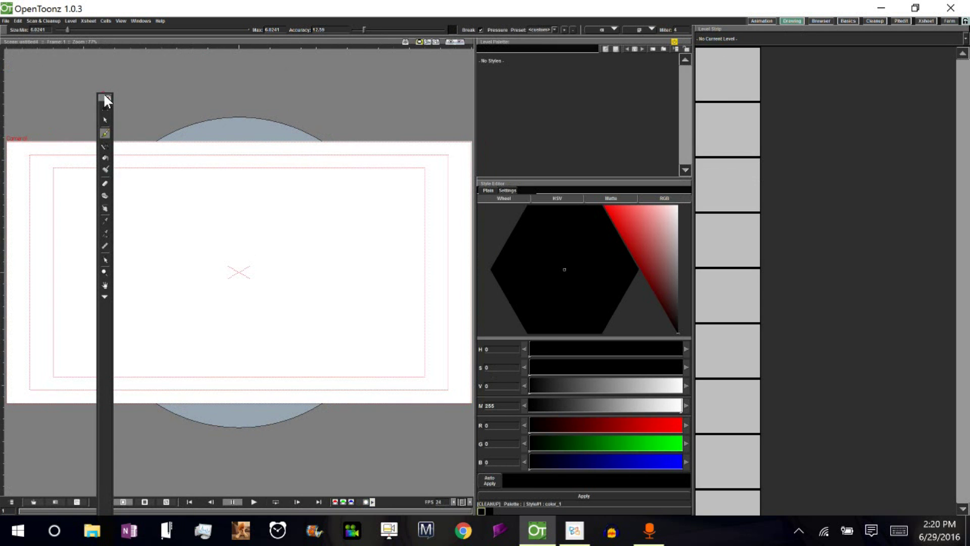
{"action": "left_click", "coordinate": [105, 95]}
{"action": "left_click_drag", "start_coordinate": [2, 35], "coordinate": [326, 70]}
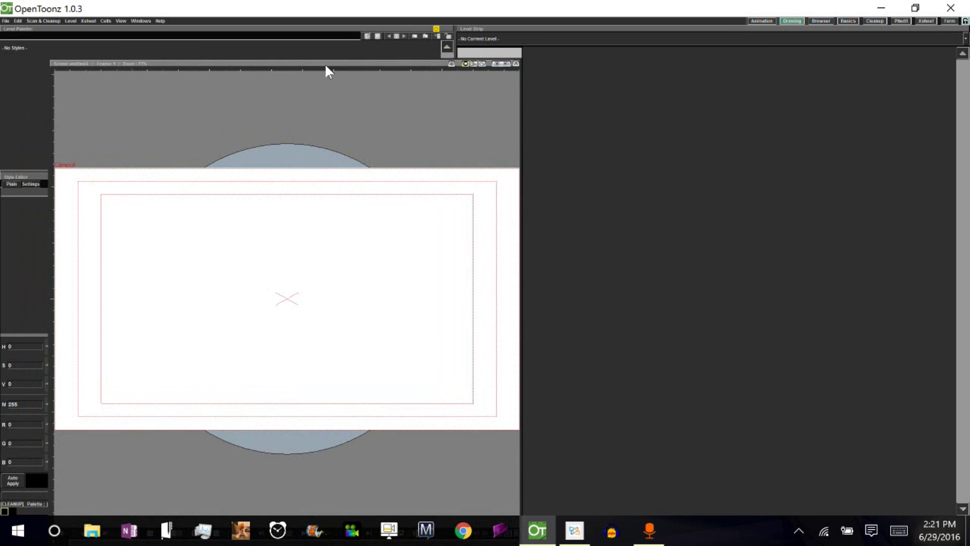
{"action": "left_click", "coordinate": [516, 64]}
- Add a ComboViewer to the Drawing room and dock it full height beside the Level Palette and Style Editor
{"action": "left_click", "coordinate": [141, 21]}
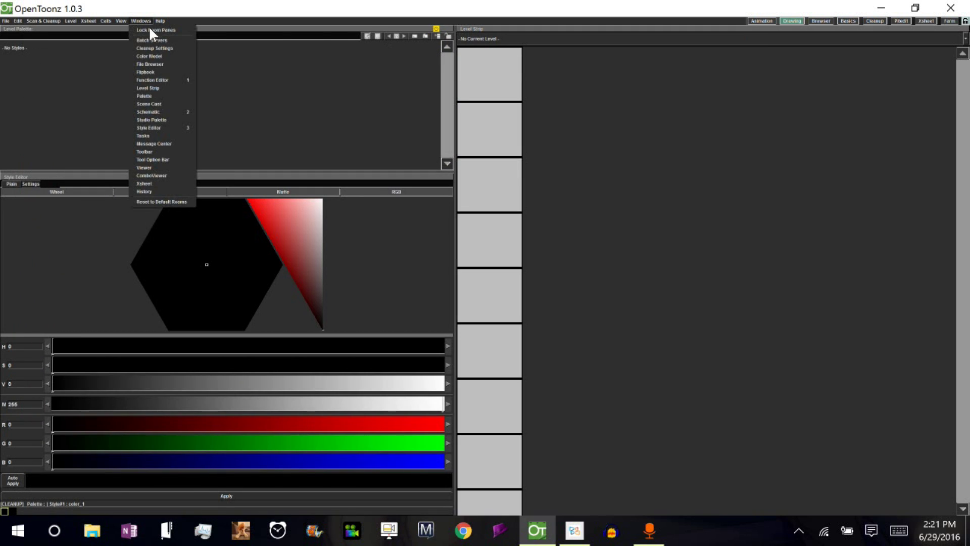
{"action": "left_click", "coordinate": [167, 177]}
{"action": "left_click_drag", "start_coordinate": [501, 158], "coordinate": [130, 24]}
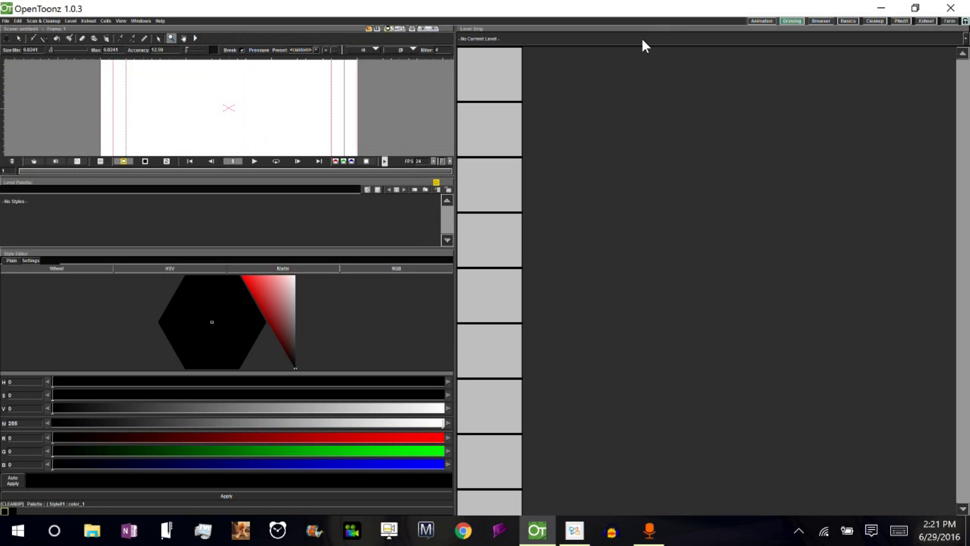
{"action": "left_click_drag", "start_coordinate": [346, 33], "coordinate": [2, 191]}
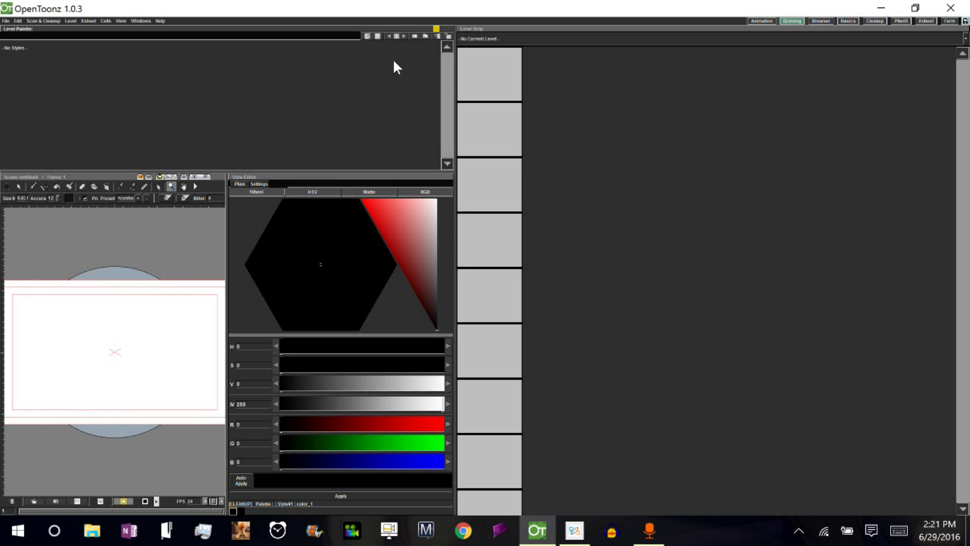
{"action": "left_click_drag", "start_coordinate": [33, 27], "coordinate": [289, 30]}
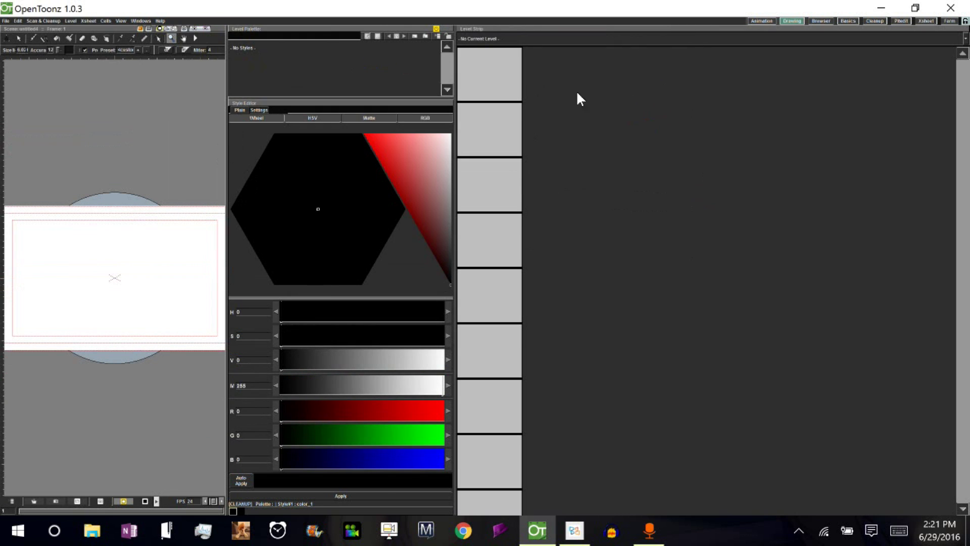
- Resize the Drawing room's panes to widen the ComboViewer and Style Editor and narrow the Level Strip
{"action": "left_click_drag", "start_coordinate": [225, 246], "coordinate": [450, 243]}
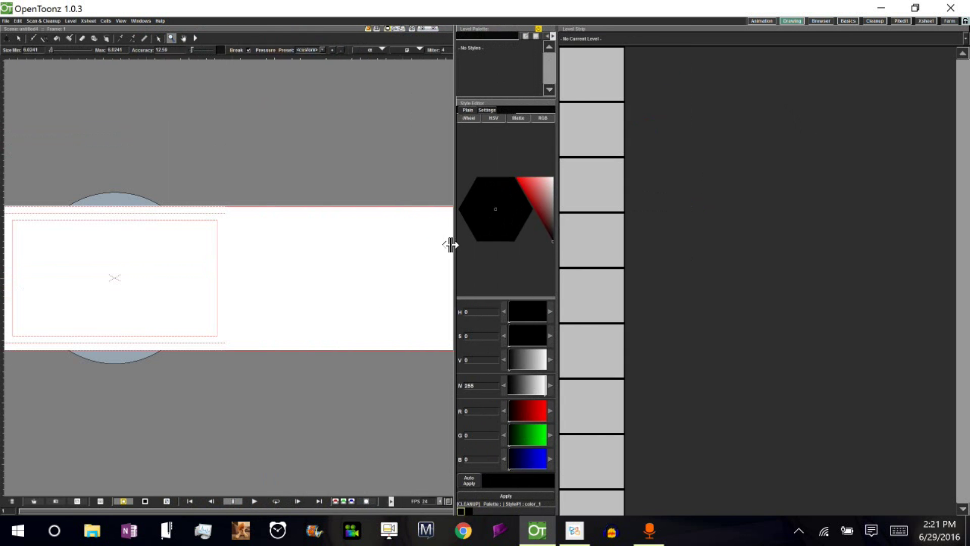
{"action": "left_click_drag", "start_coordinate": [557, 239], "coordinate": [775, 212]}
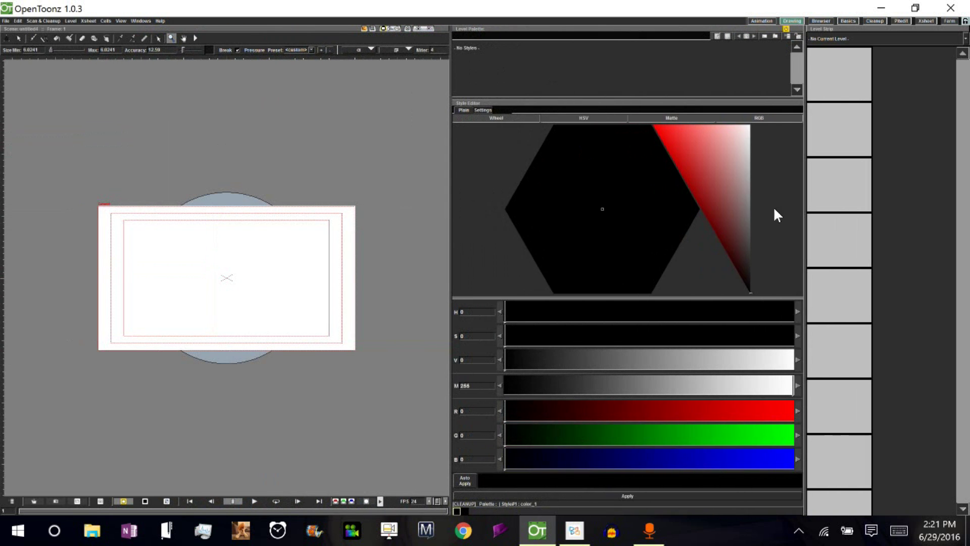
{"action": "left_click_drag", "start_coordinate": [451, 223], "coordinate": [503, 227]}
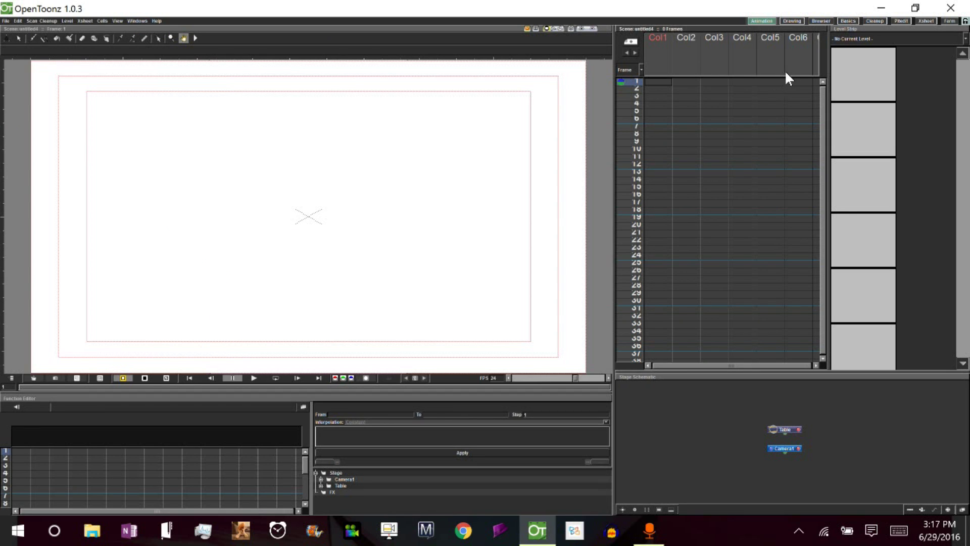
- Open the Browser room and examine the folder structure of the sandbox project and the projects under the project root
{"action": "left_click", "coordinate": [819, 21]}
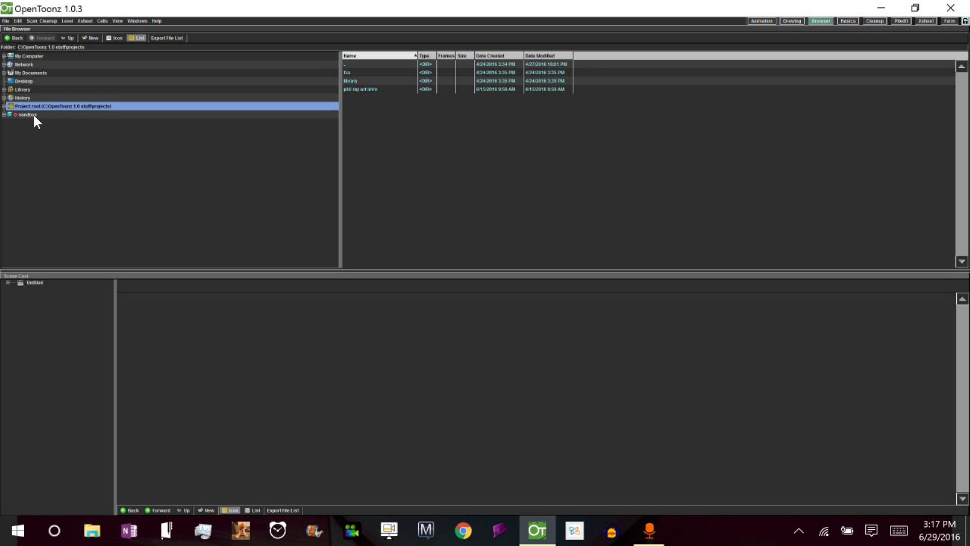
{"action": "left_click", "coordinate": [3, 115]}
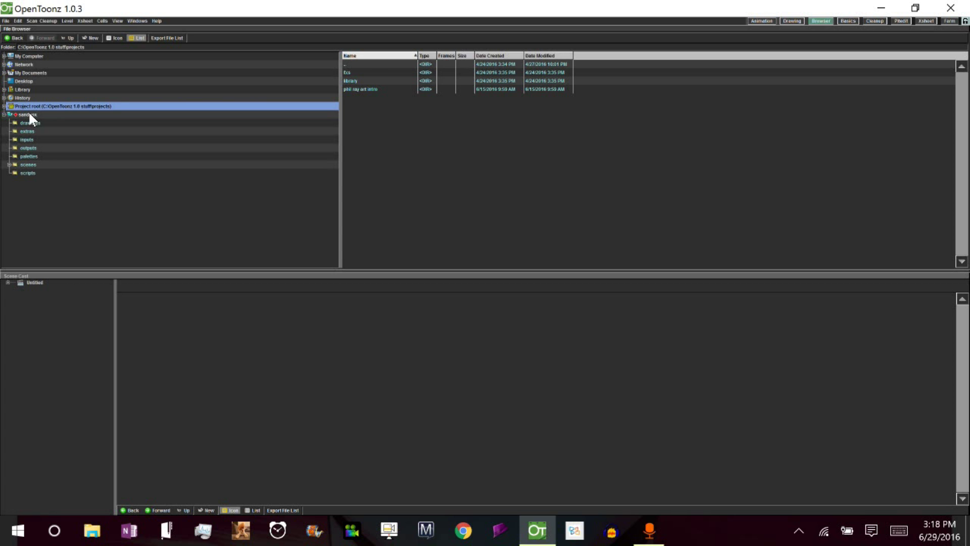
{"action": "double_click", "coordinate": [29, 113]}
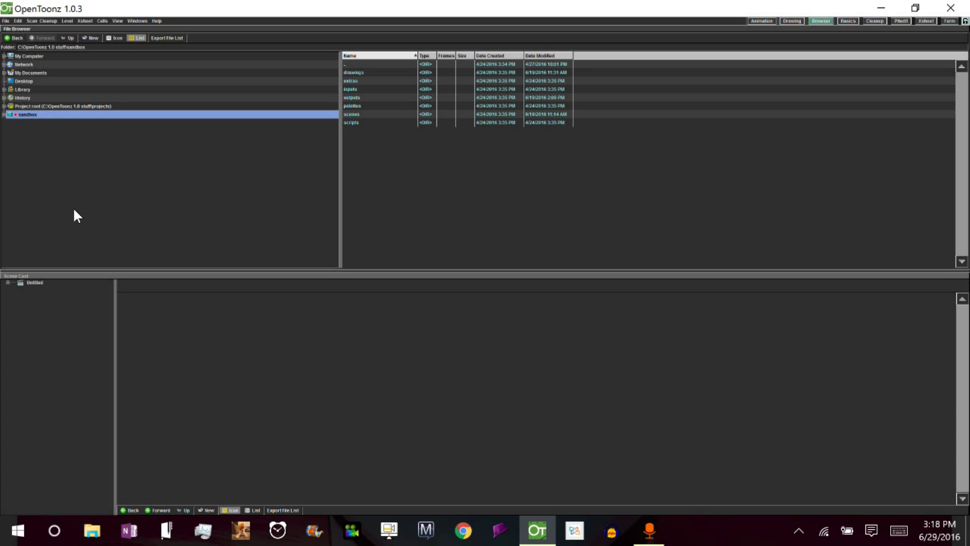
{"action": "double_click", "coordinate": [24, 107]}
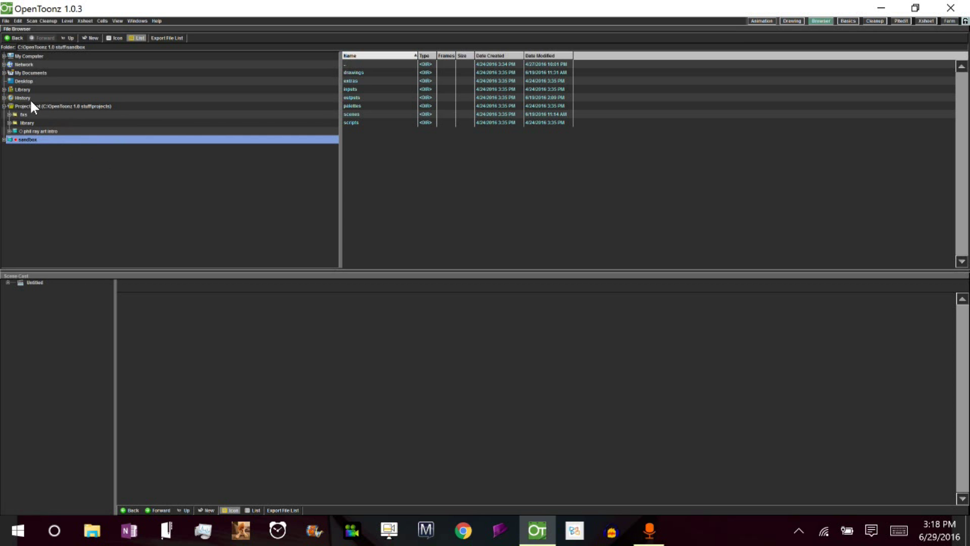
{"action": "left_click", "coordinate": [45, 131]}
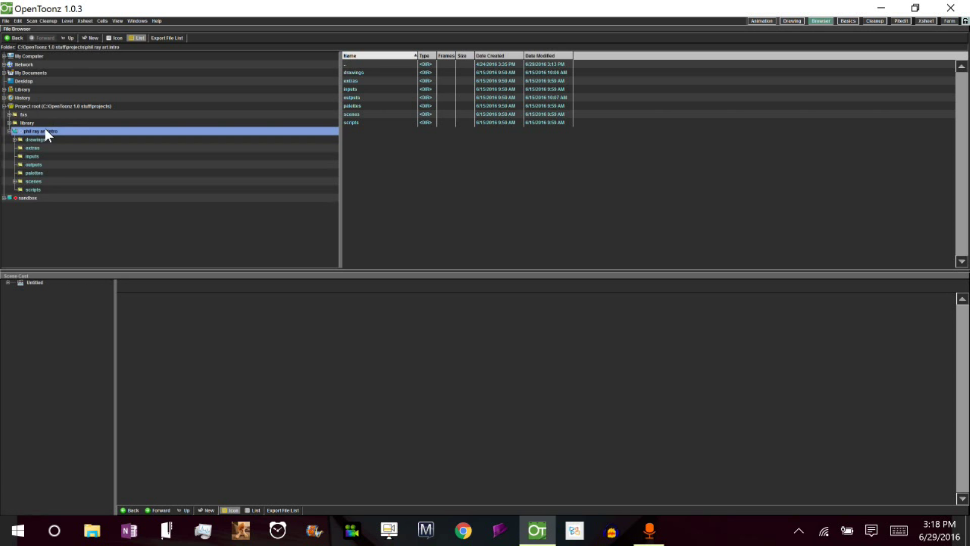
{"action": "left_click", "coordinate": [10, 131]}
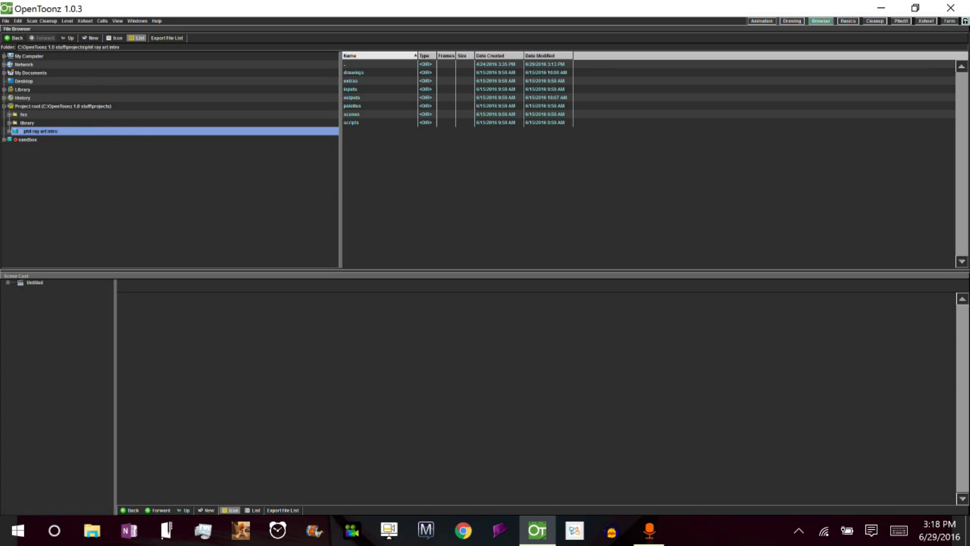
- Create a project named Tutorial with the scene path appended to its drawings, inputs and extras folders, and open its folder
{"action": "left_click", "coordinate": [5, 21]}
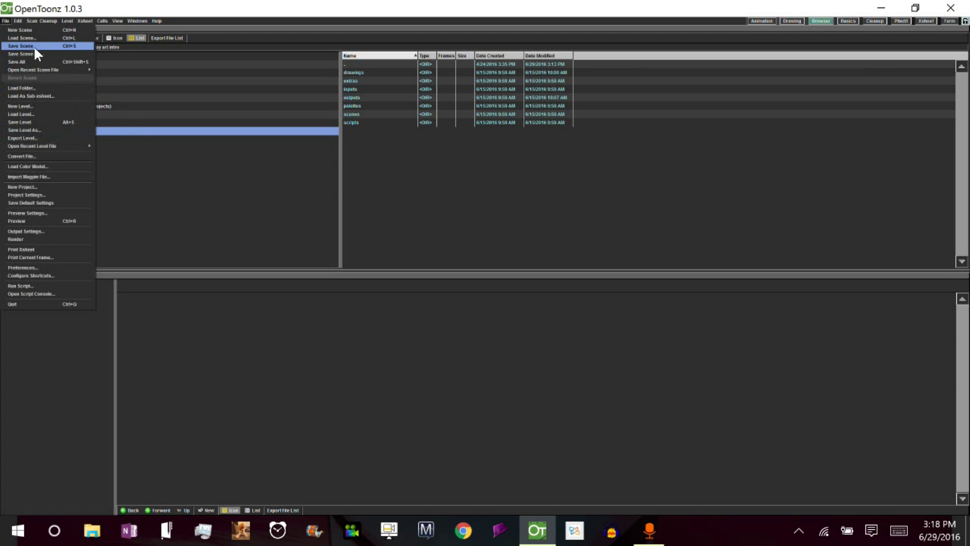
{"action": "left_click", "coordinate": [32, 185]}
{"action": "mouse_move", "coordinate": [476, 170]}
{"action": "left_mouse_down"}
{"action": "mouse_move", "coordinate": [481, 145]}
{"action": "mouse_move", "coordinate": [476, 155]}
{"action": "left_mouse_up"}
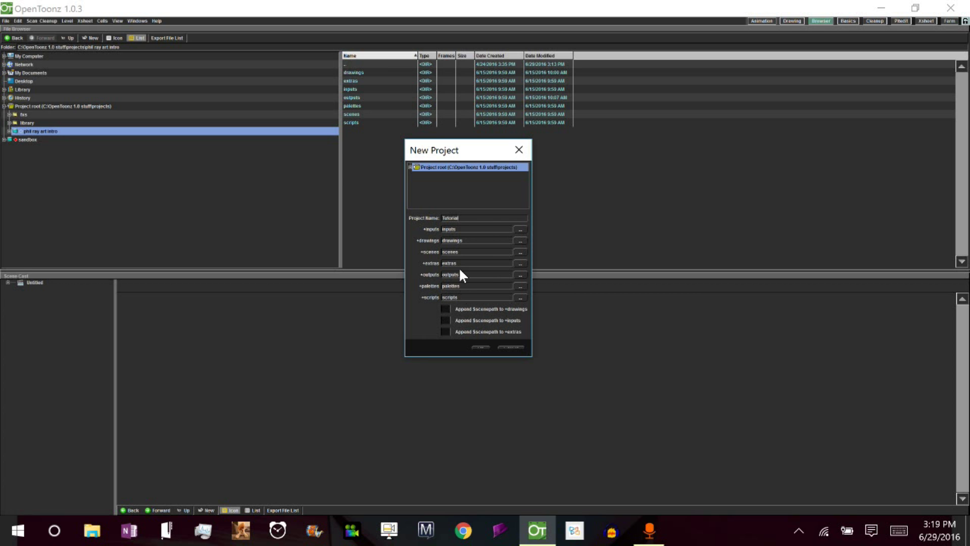
{"action": "left_click", "coordinate": [444, 308]}
{"action": "left_click", "coordinate": [444, 319]}
{"action": "left_click", "coordinate": [444, 332]}
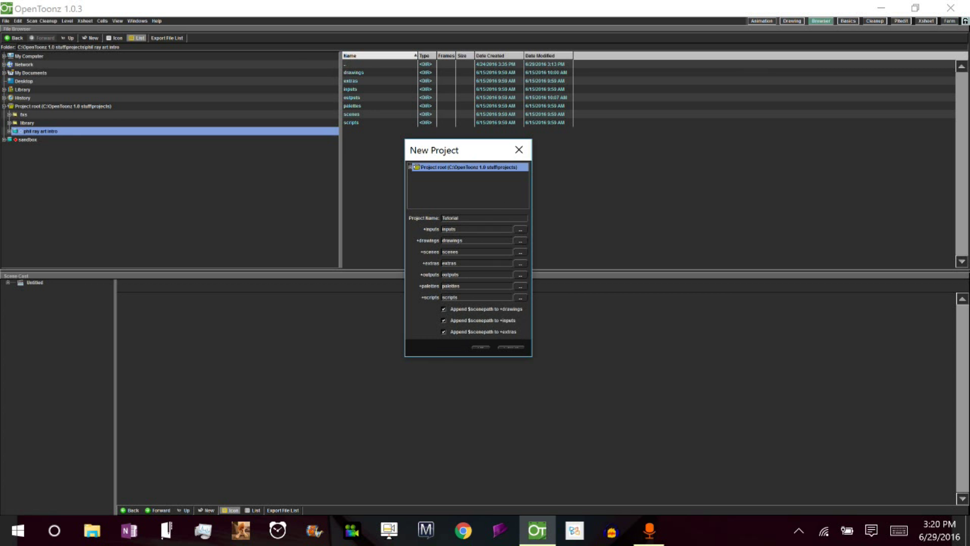
{"action": "left_click", "coordinate": [480, 348]}
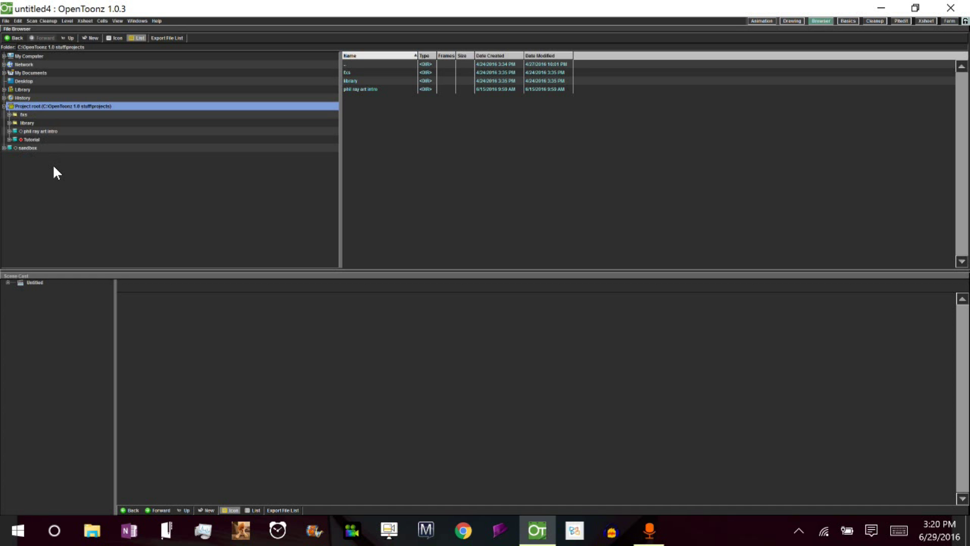
{"action": "left_click", "coordinate": [118, 140]}
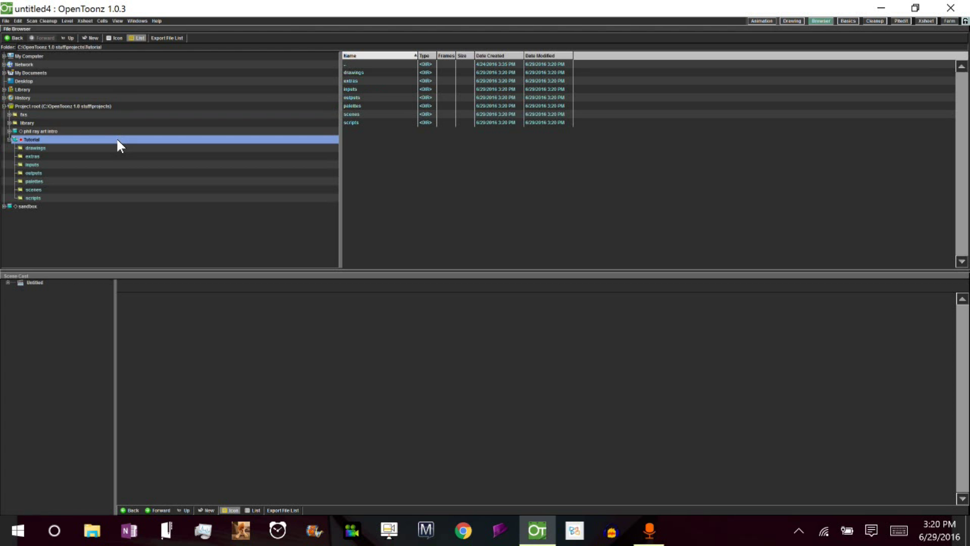
- Make the Animation room's ComboViewer taller and move the Xsheet's current frame to 24
{"action": "left_click", "coordinate": [766, 20]}
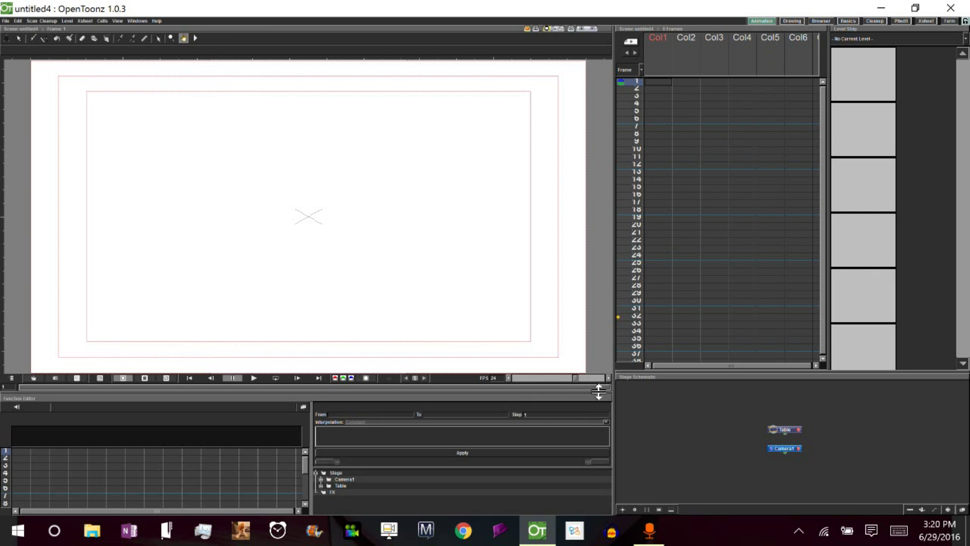
{"action": "left_click_drag", "start_coordinate": [600, 394], "coordinate": [601, 421]}
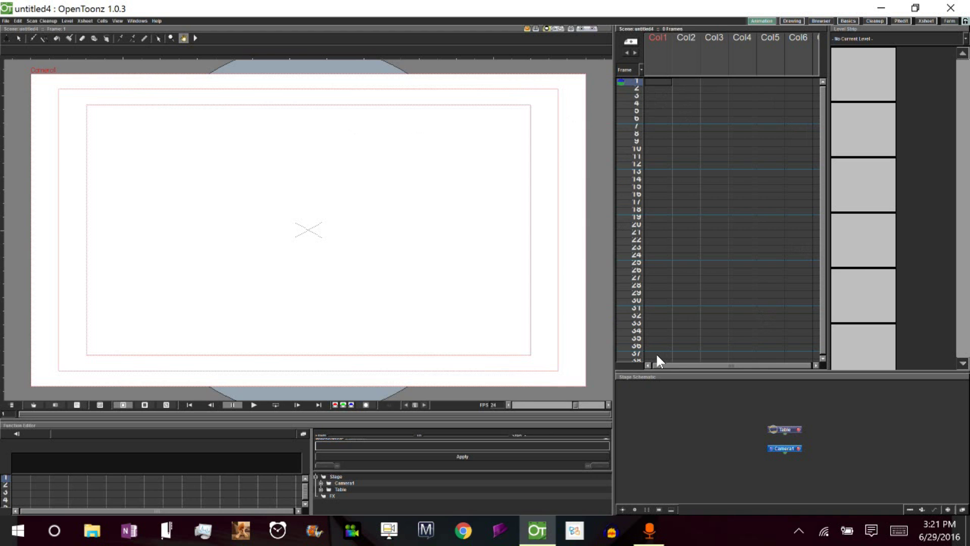
{"action": "left_click_drag", "start_coordinate": [632, 82], "coordinate": [627, 120]}
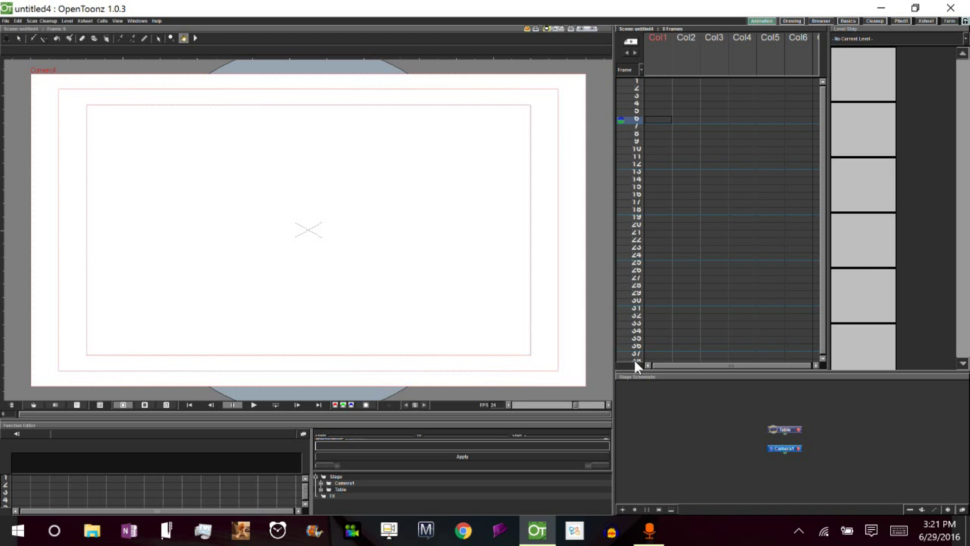
{"action": "mouse_move", "coordinate": [629, 79]}
{"action": "left_mouse_down"}
{"action": "mouse_move", "coordinate": [627, 95]}
{"action": "mouse_move", "coordinate": [632, 81]}
{"action": "left_mouse_up"}
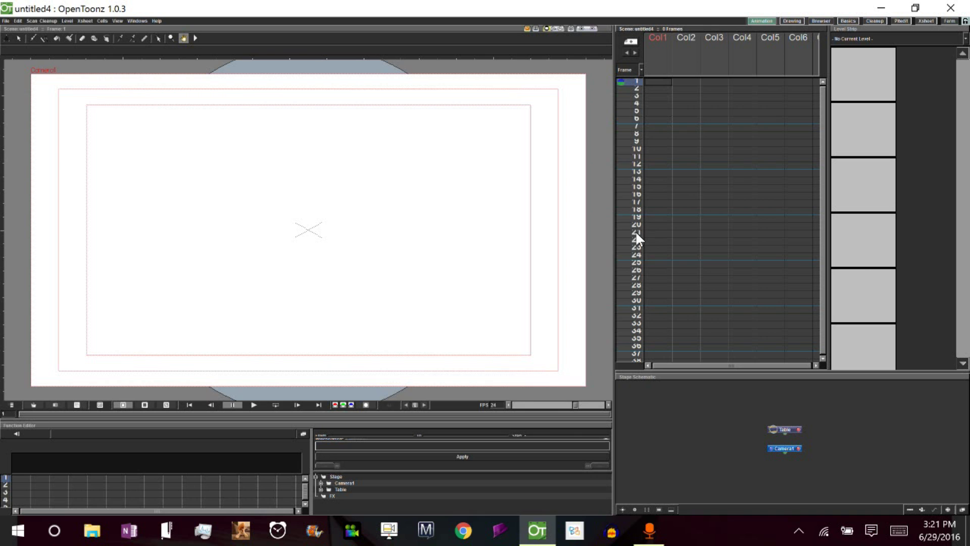
{"action": "left_click", "coordinate": [626, 256]}
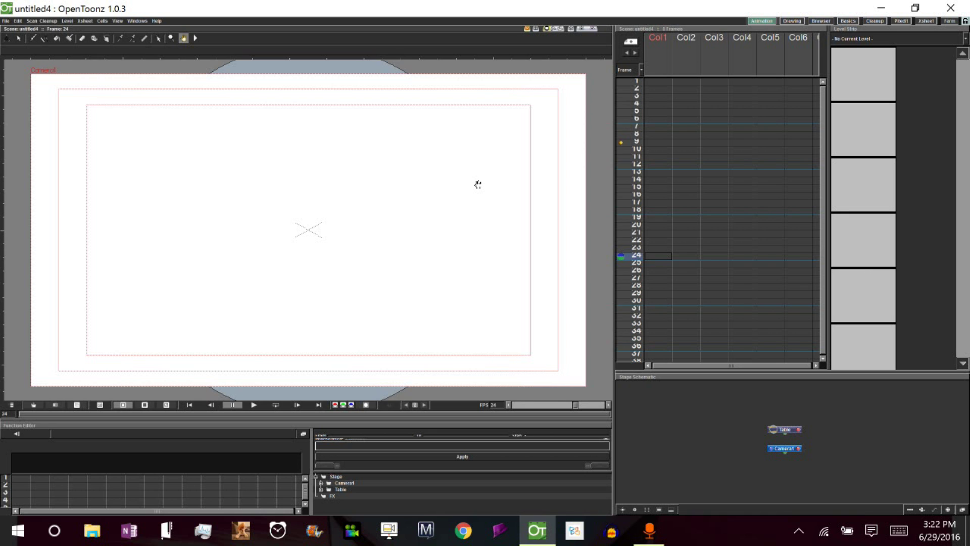
- Create a new scene and save it as scene 1 in the Tutorial project's scenes folder
{"action": "left_click", "coordinate": [6, 22]}
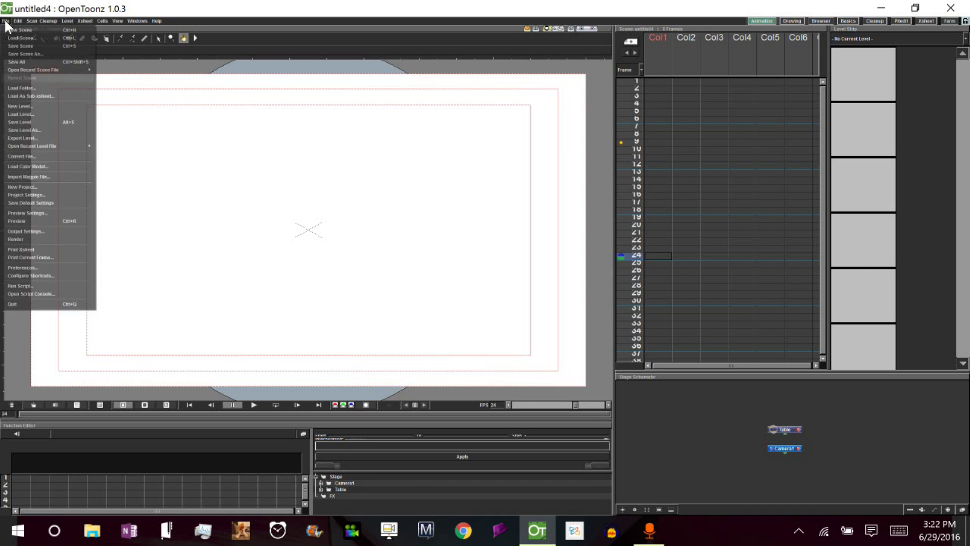
{"action": "left_click", "coordinate": [38, 30]}
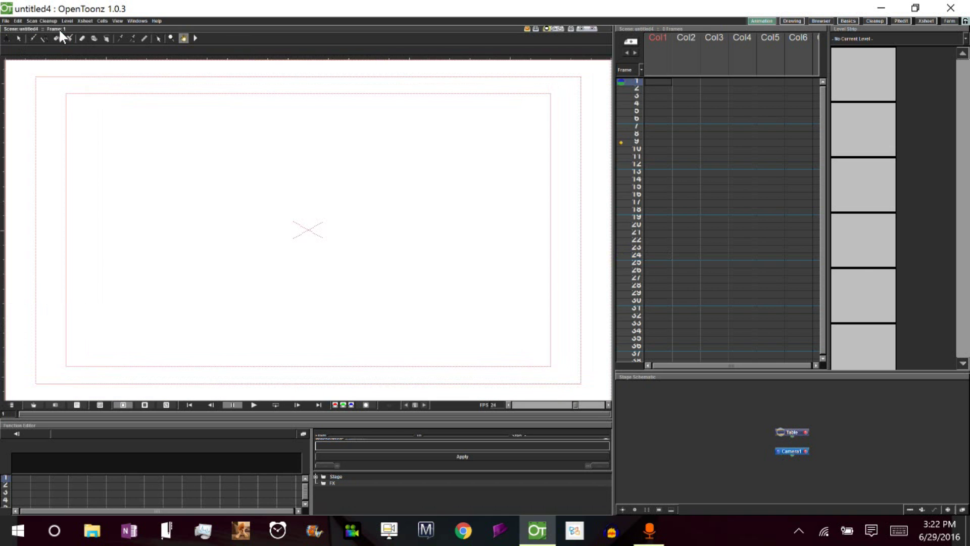
{"action": "left_click", "coordinate": [10, 21]}
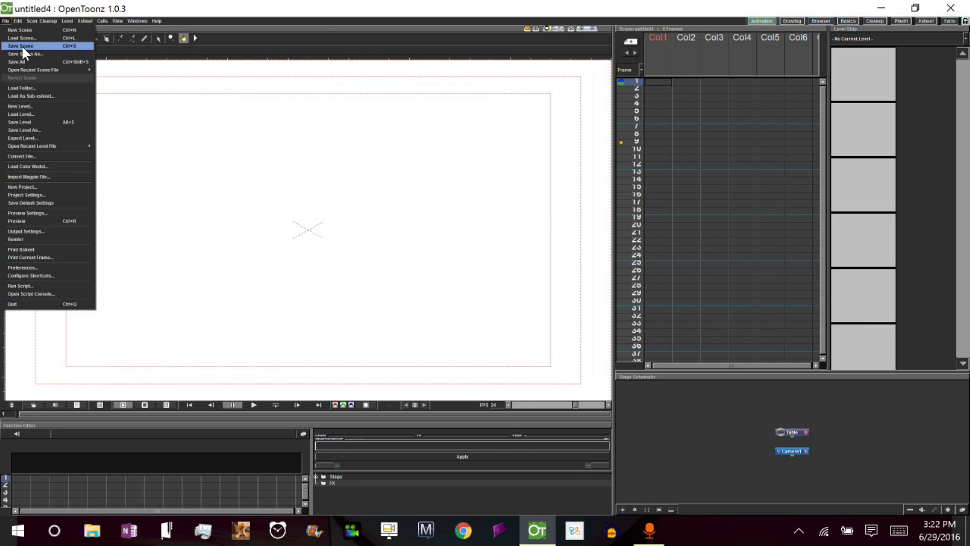
{"action": "left_click", "coordinate": [22, 46]}
{"action": "left_click_drag", "start_coordinate": [531, 170], "coordinate": [514, 126]}
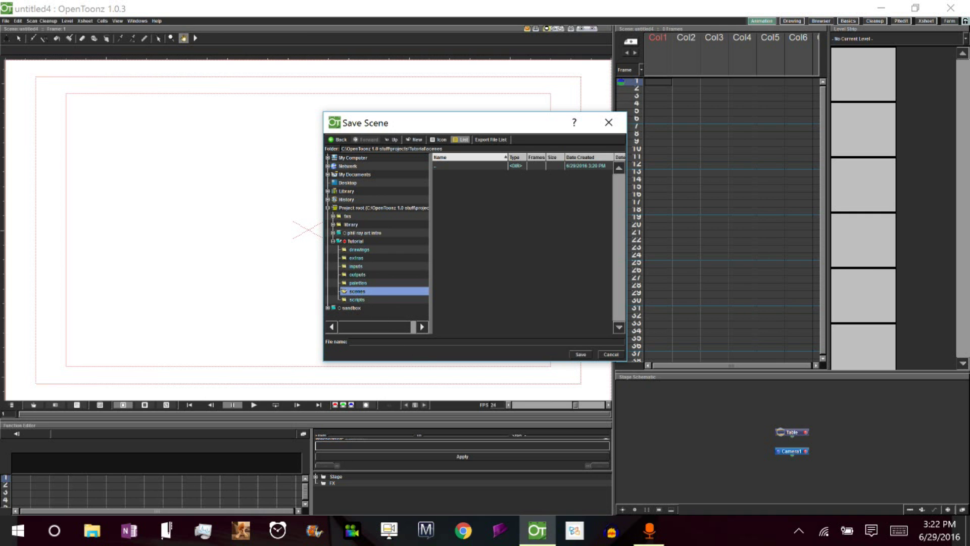
{"action": "type", "text": "scene 1"}
{"action": "left_click", "coordinate": [586, 354]}
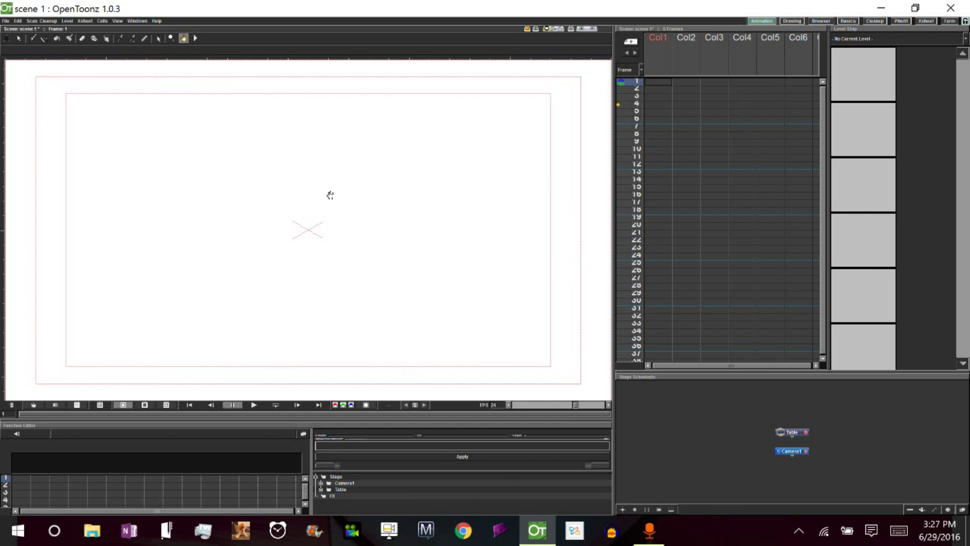
- Create a Toonz Raster Level named level roughs in the Drawing room
{"action": "left_click", "coordinate": [790, 21]}
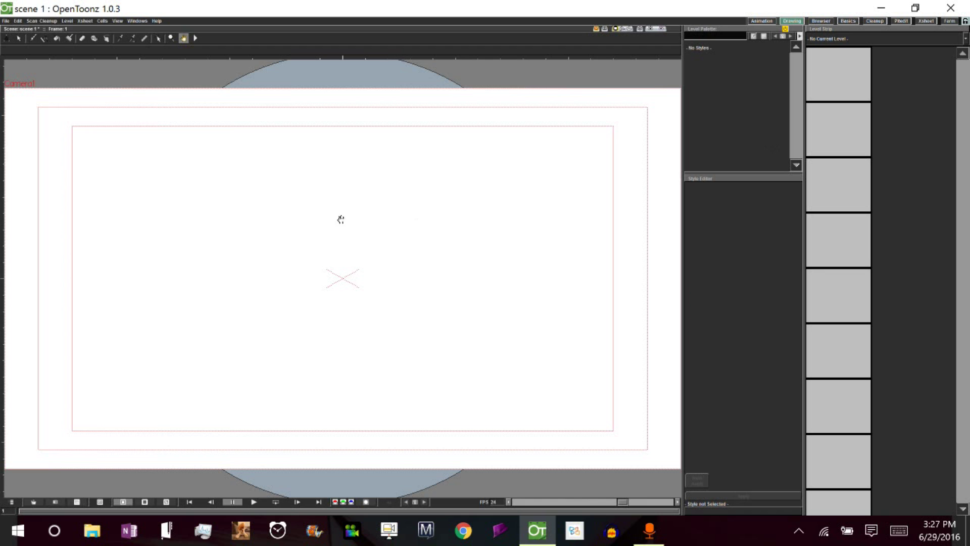
{"action": "left_click", "coordinate": [6, 21]}
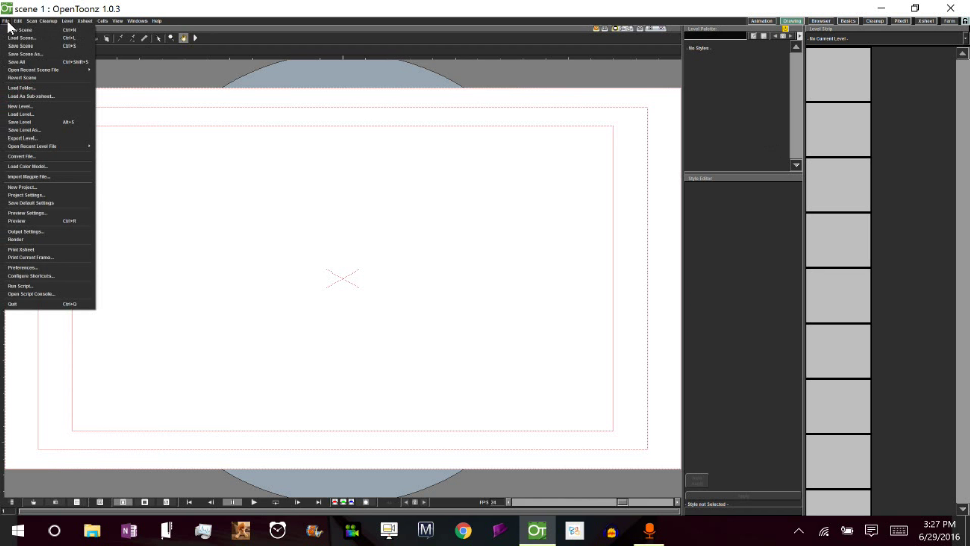
{"action": "left_click", "coordinate": [66, 105]}
{"action": "double_click", "coordinate": [435, 221]}
{"action": "key", "text": "BackSpace"}
{"action": "key", "text": "BackSpace"}
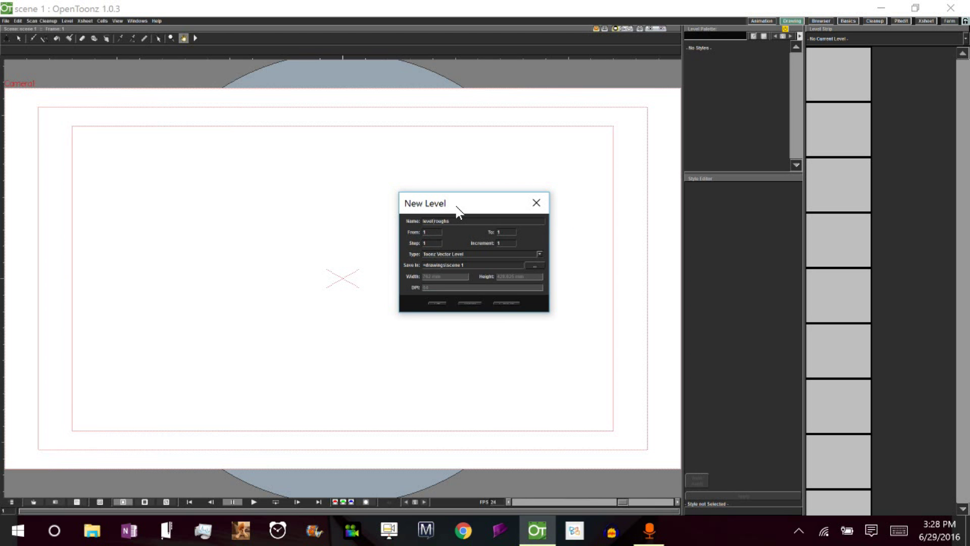
{"action": "left_click", "coordinate": [539, 254]}
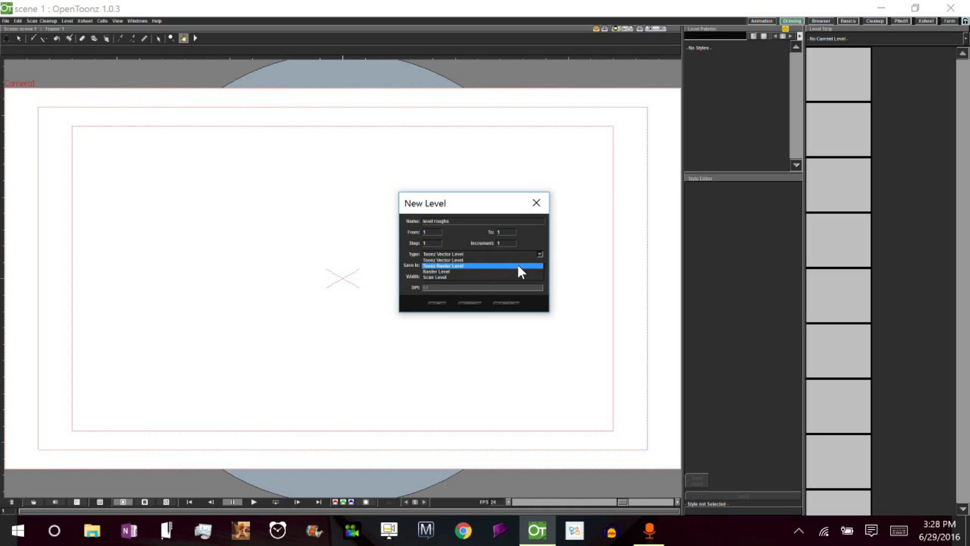
{"action": "left_click", "coordinate": [518, 265]}
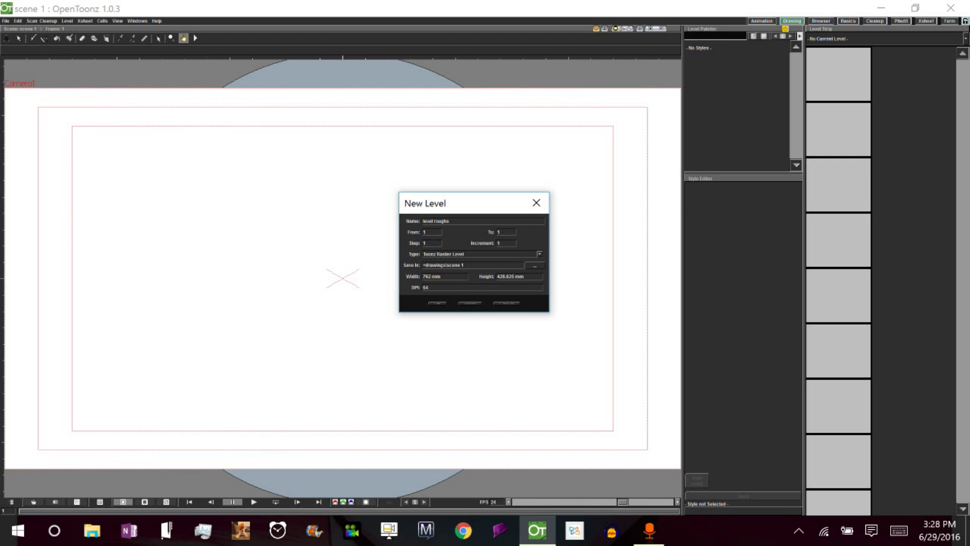
{"action": "left_click", "coordinate": [441, 305]}
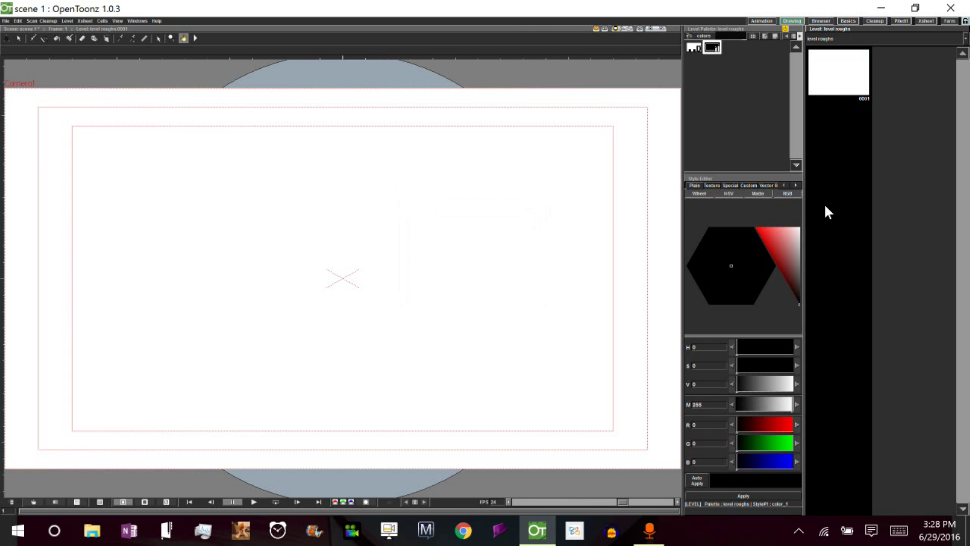
- Select frame 0001 of level roughs for drawing, and activate the Brush tool with the black palette style
{"action": "left_click", "coordinate": [839, 75]}
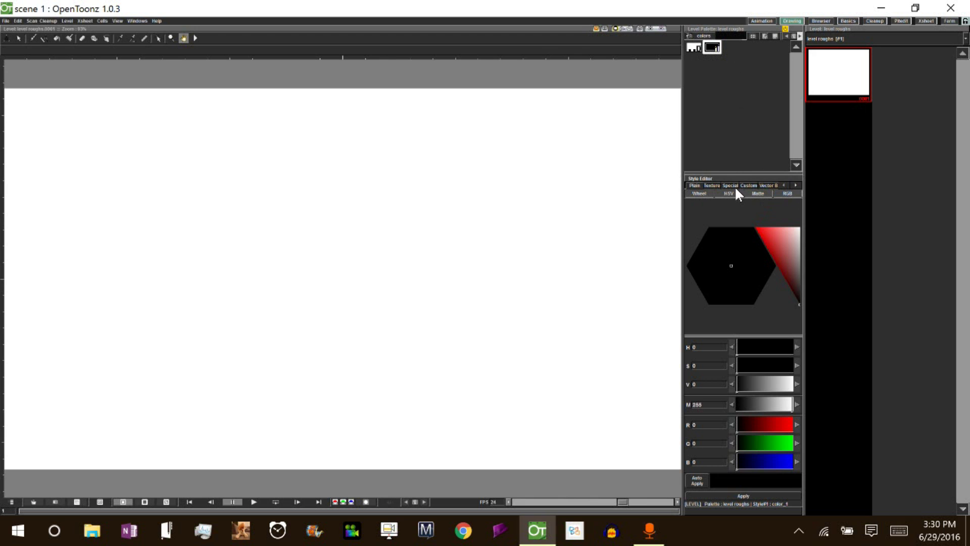
{"action": "left_click", "coordinate": [694, 49]}
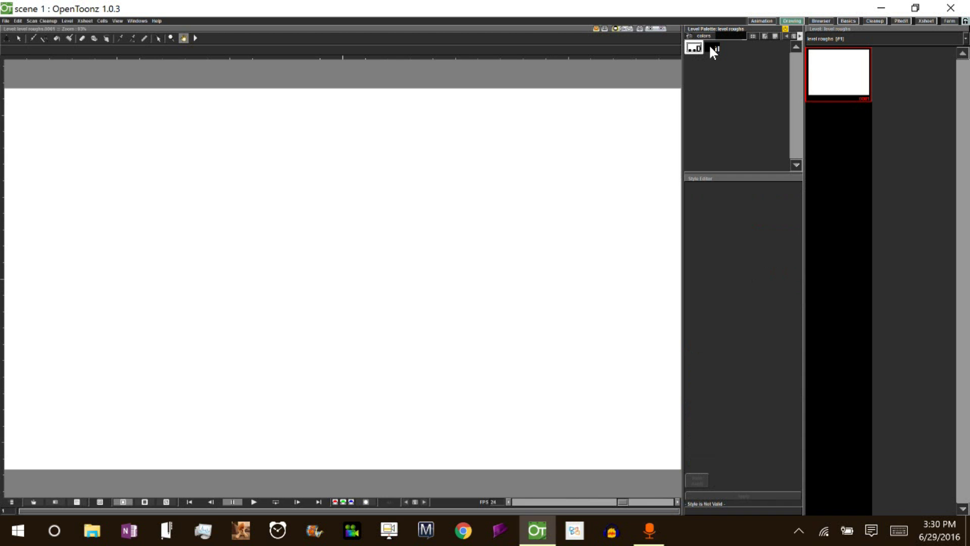
{"action": "left_click", "coordinate": [714, 49]}
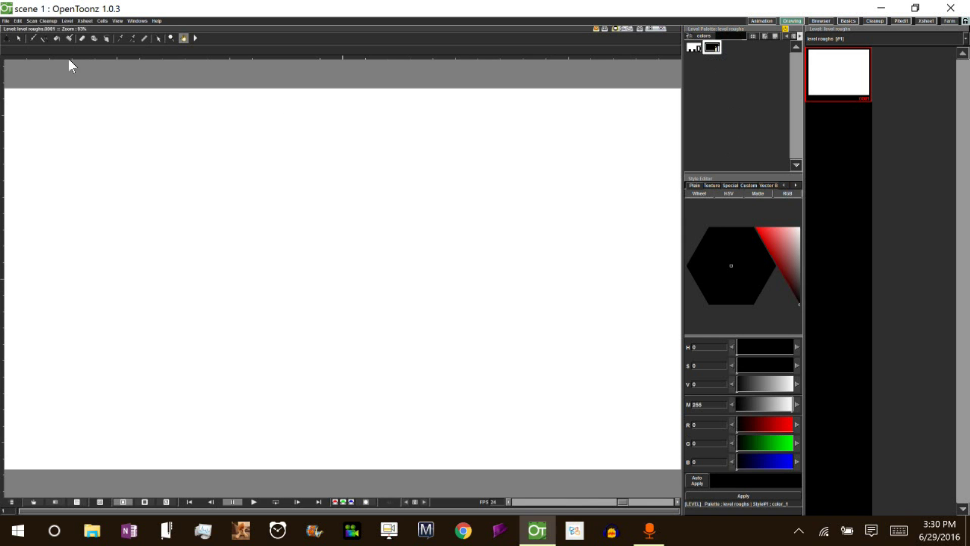
{"action": "left_click", "coordinate": [32, 38]}
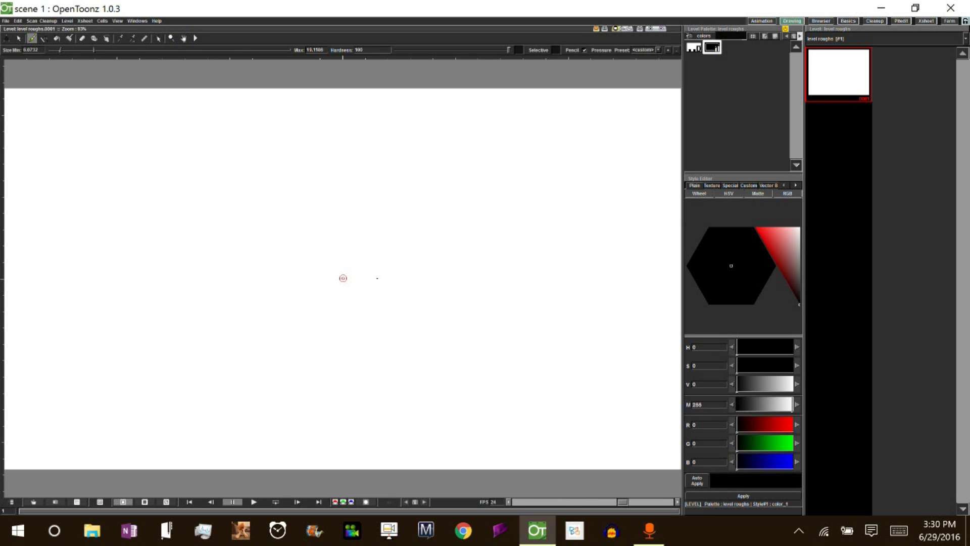
- Test the Brush with a black scribble painted over using palette style 0, and undo the strokes
{"action": "mouse_move", "coordinate": [382, 252]}
{"action": "left_mouse_down"}
{"action": "mouse_move", "coordinate": [405, 319]}
{"action": "mouse_move", "coordinate": [465, 296]}
{"action": "mouse_move", "coordinate": [469, 354]}
{"action": "left_mouse_up"}
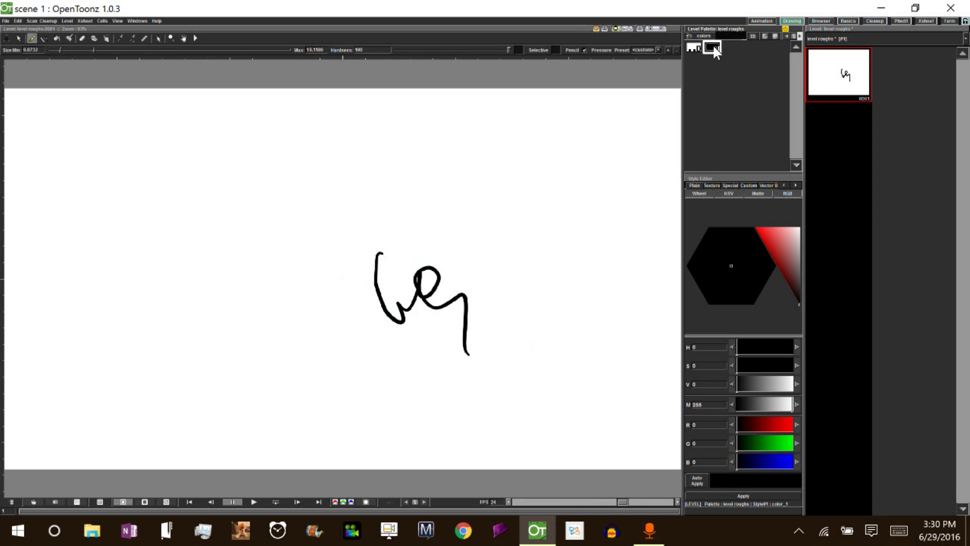
{"action": "left_click", "coordinate": [695, 47]}
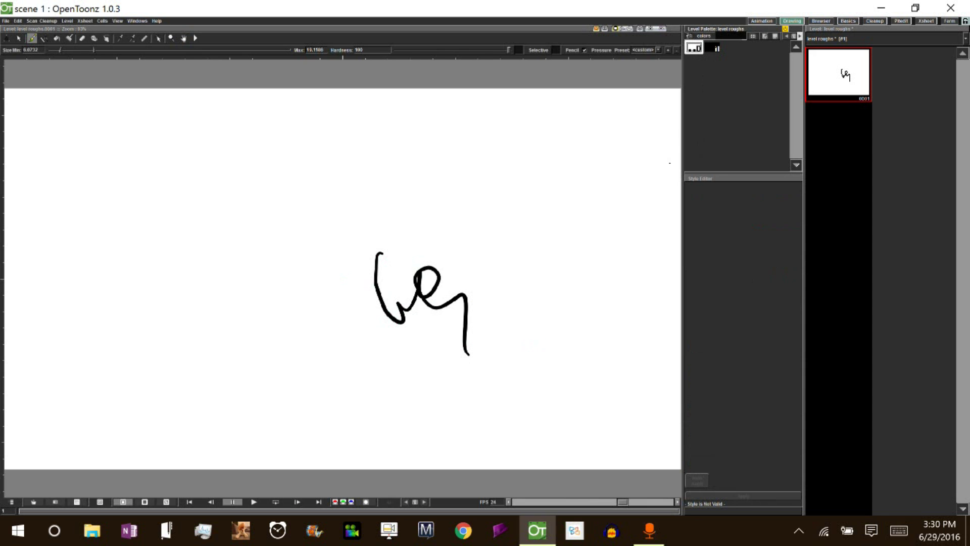
{"action": "mouse_move", "coordinate": [442, 275]}
{"action": "left_mouse_down"}
{"action": "mouse_move", "coordinate": [423, 324]}
{"action": "mouse_move", "coordinate": [395, 297]}
{"action": "mouse_move", "coordinate": [418, 269]}
{"action": "mouse_move", "coordinate": [410, 311]}
{"action": "left_mouse_up"}
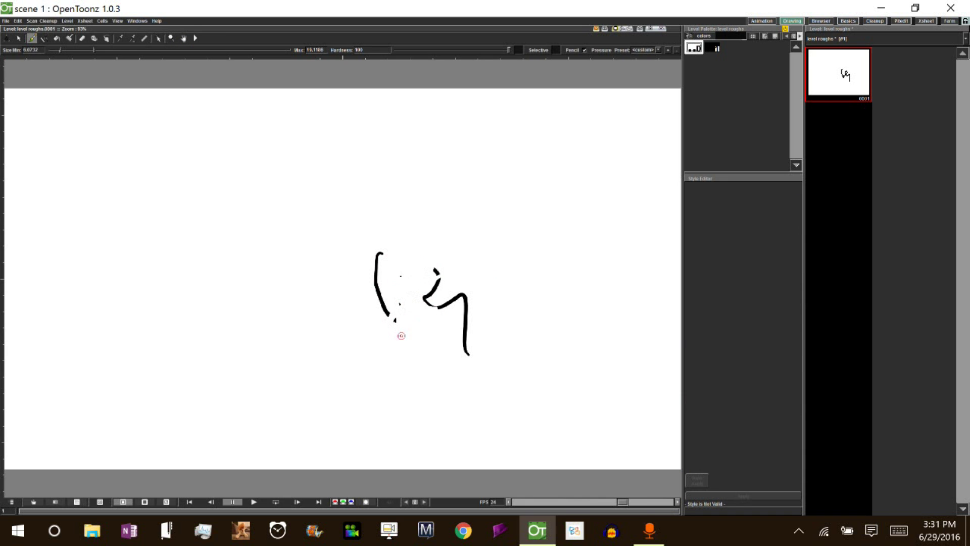
{"action": "key", "text": "ctrl+z"}
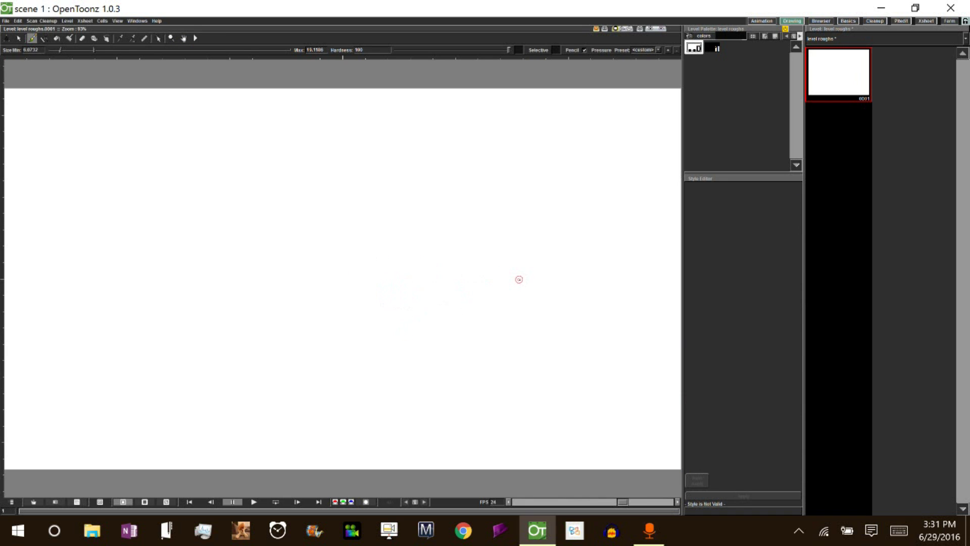
- Select palette style 1 and, after trying several hues, mix and apply a pale blue with RGB 168, 166, 255
{"action": "left_click", "coordinate": [712, 46]}
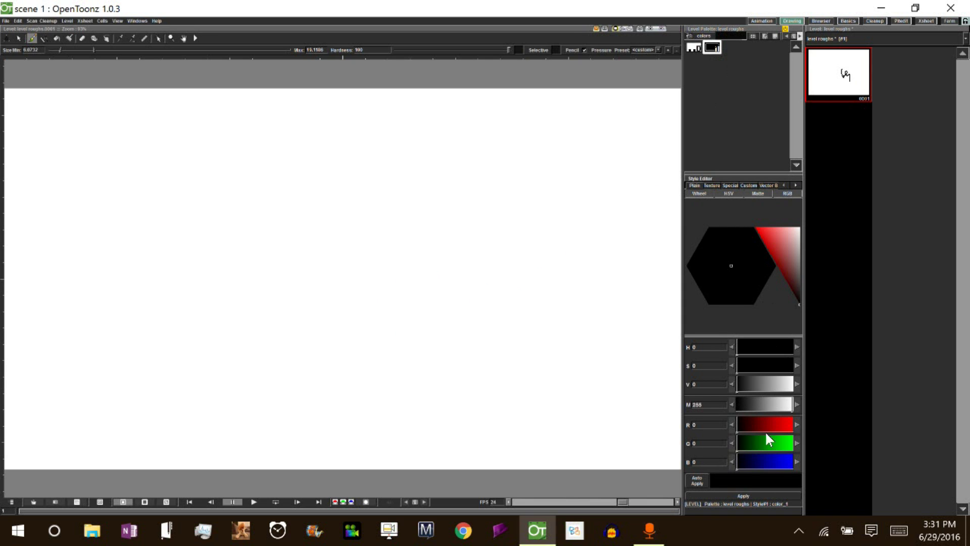
{"action": "left_click_drag", "start_coordinate": [768, 462], "coordinate": [792, 461]}
{"action": "left_click", "coordinate": [757, 368]}
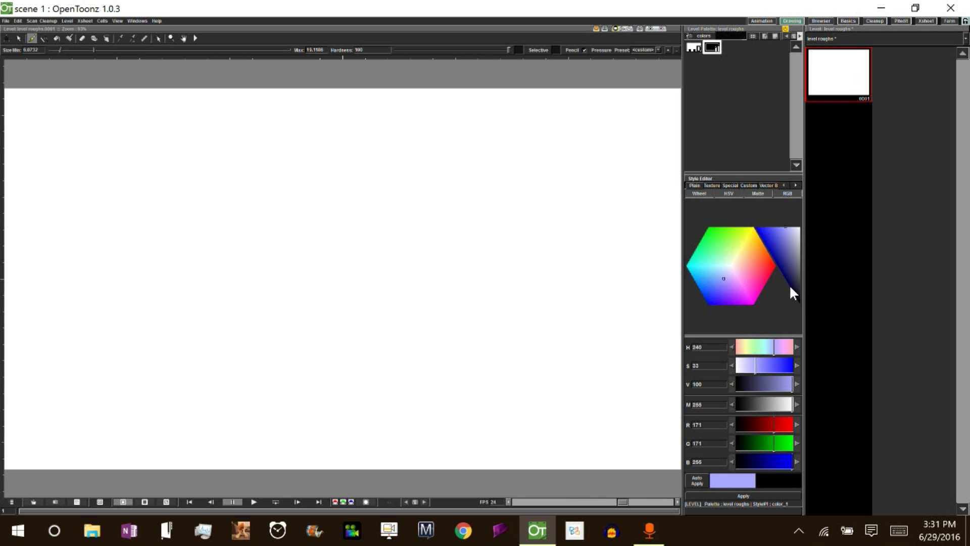
{"action": "mouse_move", "coordinate": [723, 278]}
{"action": "left_mouse_down"}
{"action": "mouse_move", "coordinate": [726, 242]}
{"action": "mouse_move", "coordinate": [716, 287]}
{"action": "mouse_move", "coordinate": [781, 229]}
{"action": "mouse_move", "coordinate": [796, 275]}
{"action": "mouse_move", "coordinate": [780, 241]}
{"action": "mouse_move", "coordinate": [777, 251]}
{"action": "mouse_move", "coordinate": [795, 274]}
{"action": "left_mouse_up"}
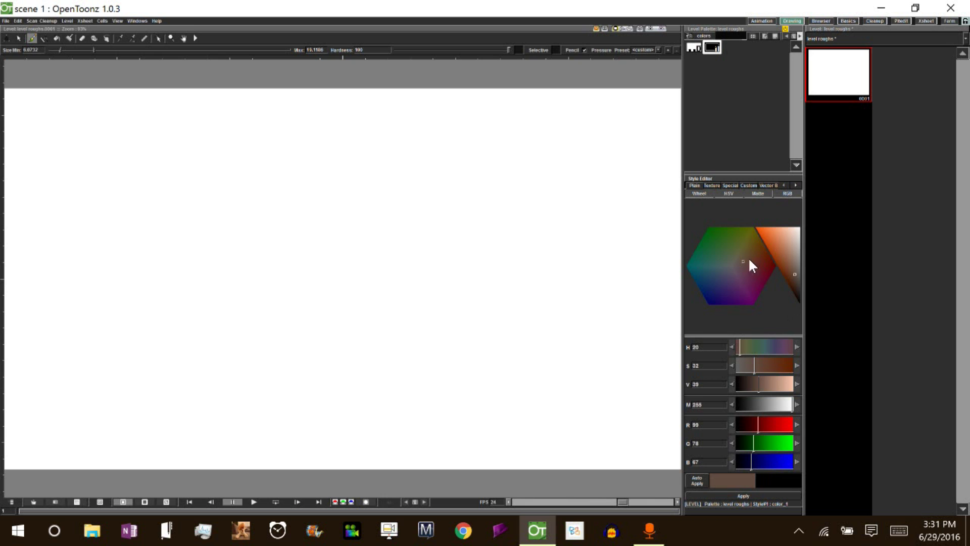
{"action": "mouse_move", "coordinate": [744, 260]}
{"action": "left_mouse_down"}
{"action": "mouse_move", "coordinate": [783, 273]}
{"action": "mouse_move", "coordinate": [776, 240]}
{"action": "mouse_move", "coordinate": [751, 211]}
{"action": "left_mouse_up"}
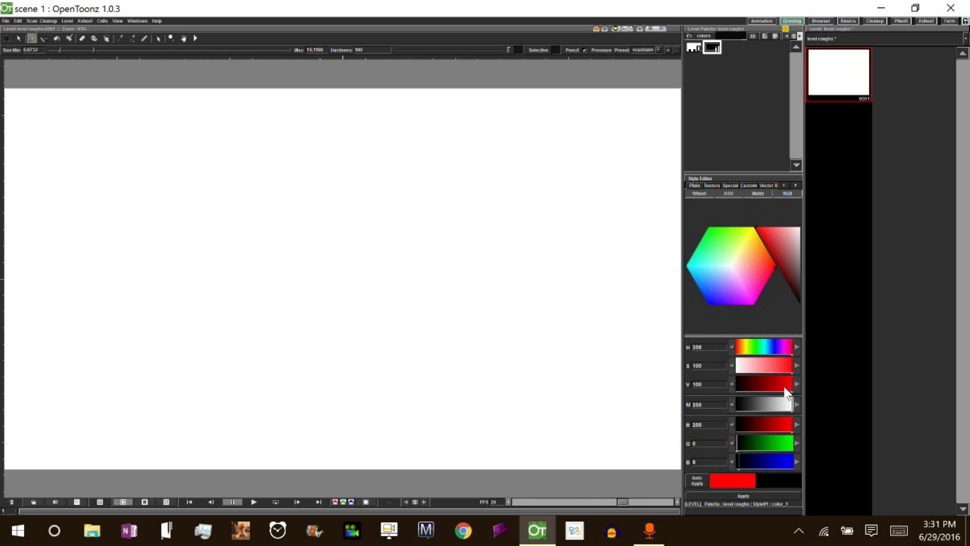
{"action": "left_click_drag", "start_coordinate": [772, 263], "coordinate": [708, 303]}
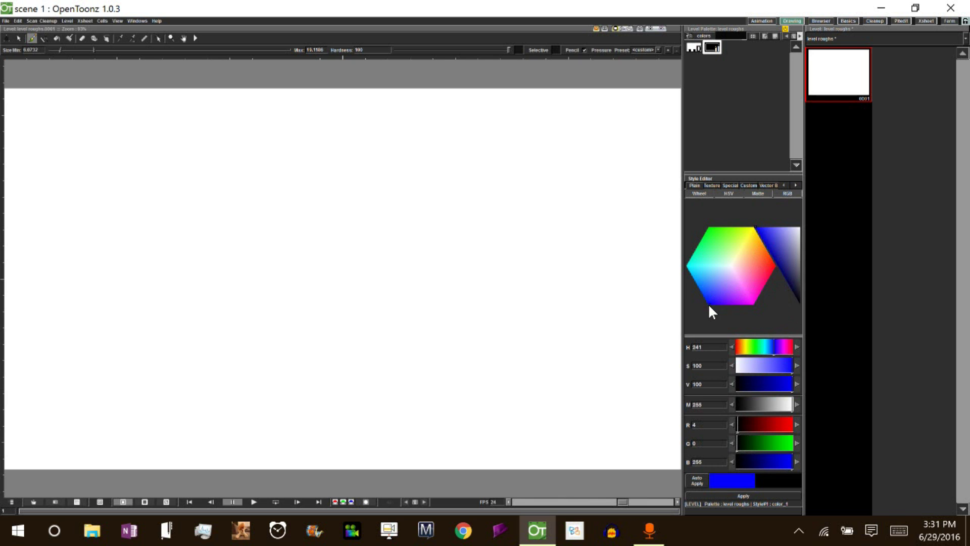
{"action": "left_click", "coordinate": [763, 224]}
{"action": "left_click_drag", "start_coordinate": [763, 226], "coordinate": [788, 224]}
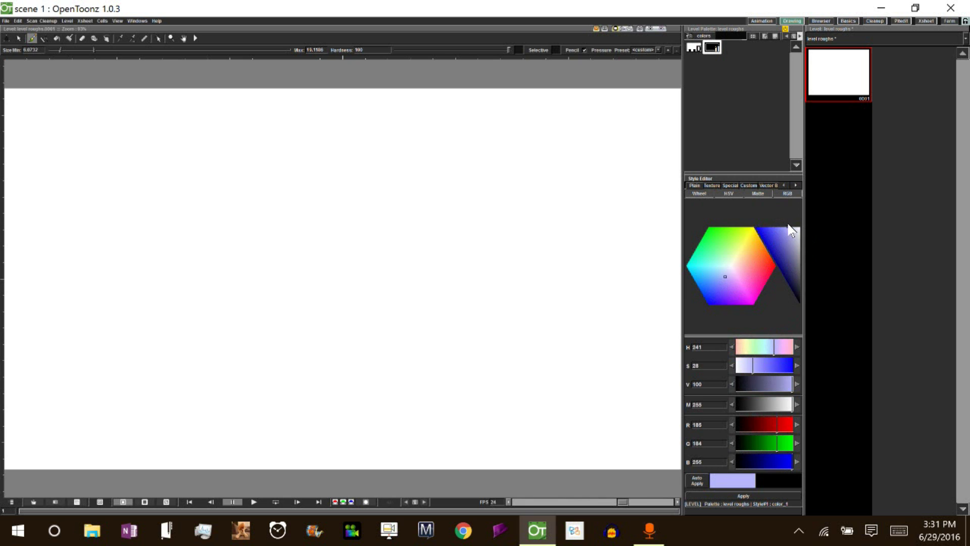
{"action": "mouse_move", "coordinate": [755, 366]}
{"action": "left_mouse_down"}
{"action": "mouse_move", "coordinate": [768, 365]}
{"action": "mouse_move", "coordinate": [757, 365]}
{"action": "left_mouse_up"}
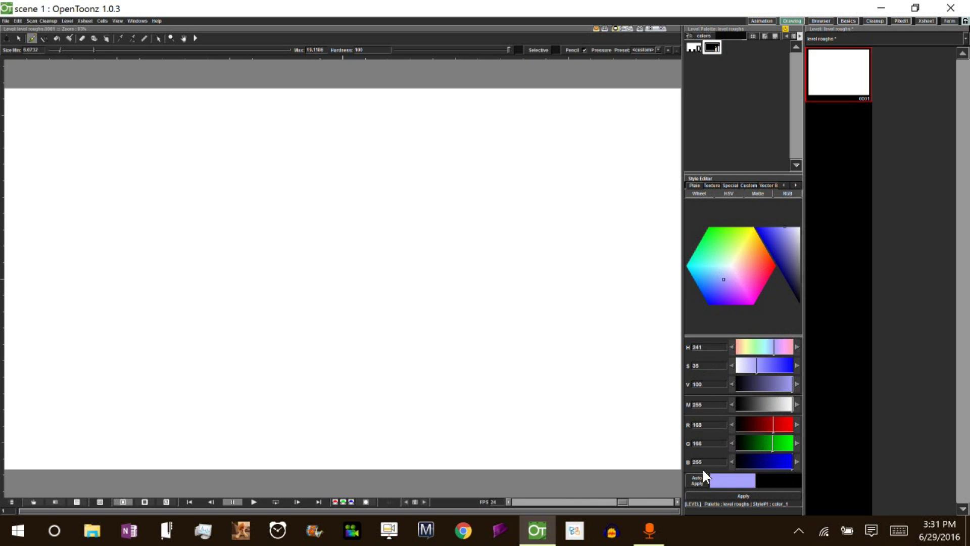
{"action": "left_click", "coordinate": [753, 497]}
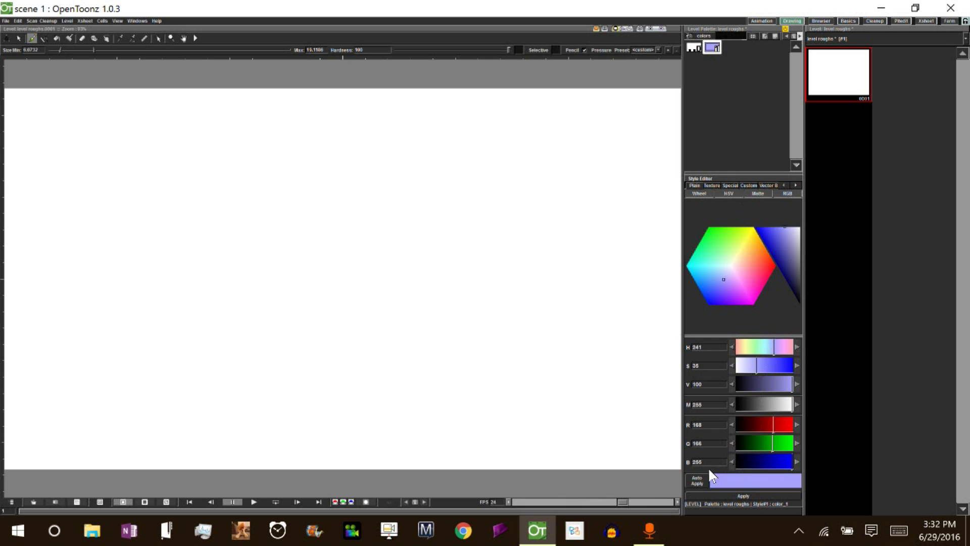
- Enable Auto Apply in the Style Editor, lower style 1's red value to 22, and disable Auto Apply again
{"action": "left_click", "coordinate": [698, 481]}
{"action": "left_click_drag", "start_coordinate": [771, 424], "coordinate": [742, 425]}
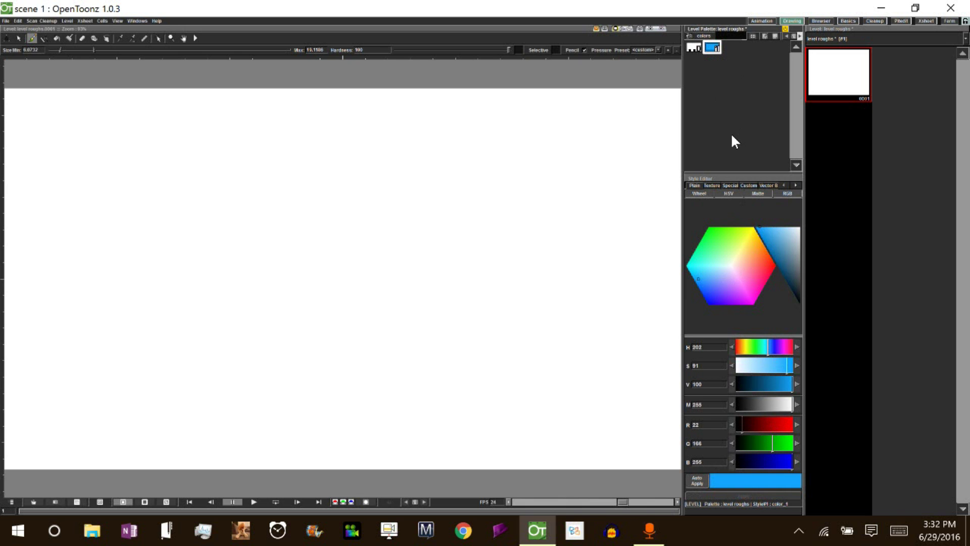
{"action": "left_click", "coordinate": [694, 480]}
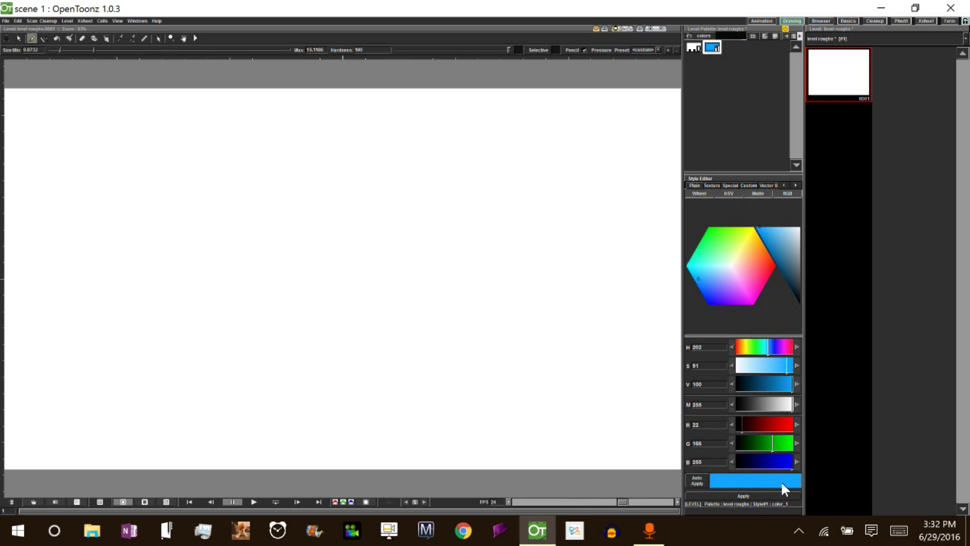
- Adjust palette style 1 to a light blue with RGB 179, 186, 255 and apply the colour
{"action": "left_click", "coordinate": [759, 365]}
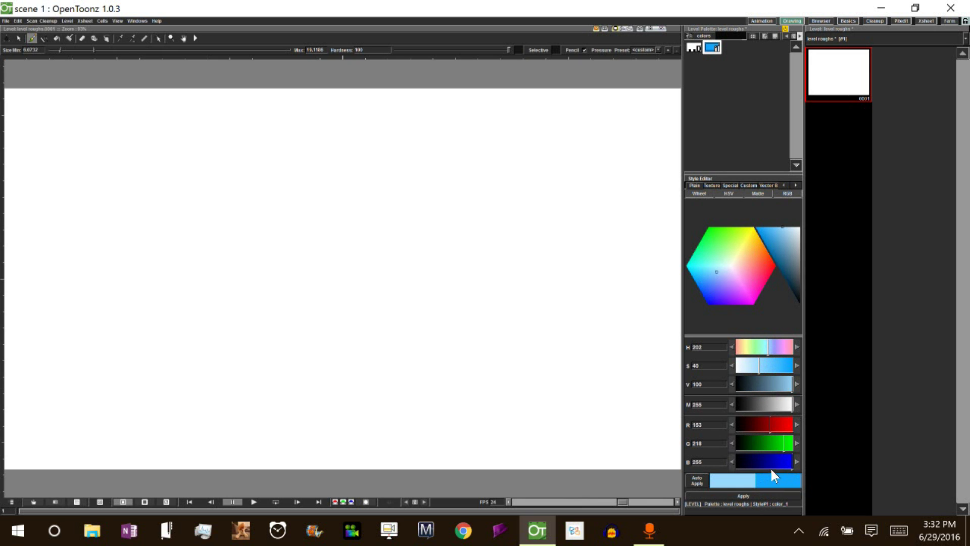
{"action": "left_click", "coordinate": [778, 443]}
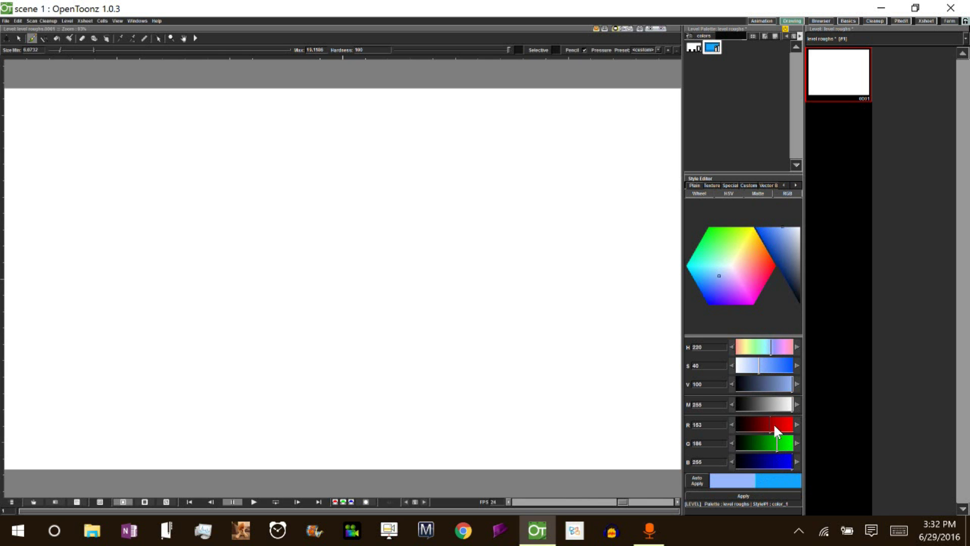
{"action": "left_click", "coordinate": [776, 424]}
{"action": "left_click", "coordinate": [749, 495]}
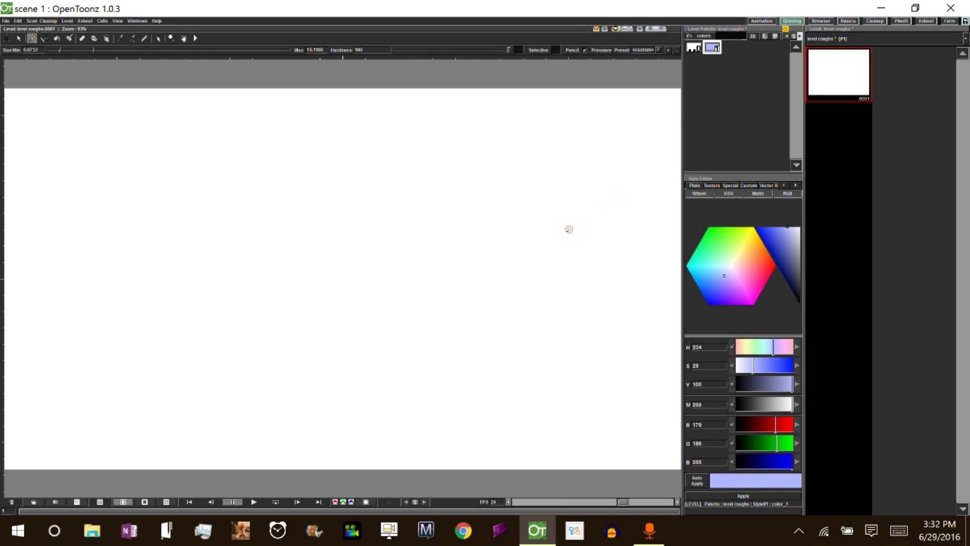
- Add a new style to the level roughs palette
{"action": "scroll", "coordinate": [576, 237], "scroll_direction": "down", "scroll_amount": 3}
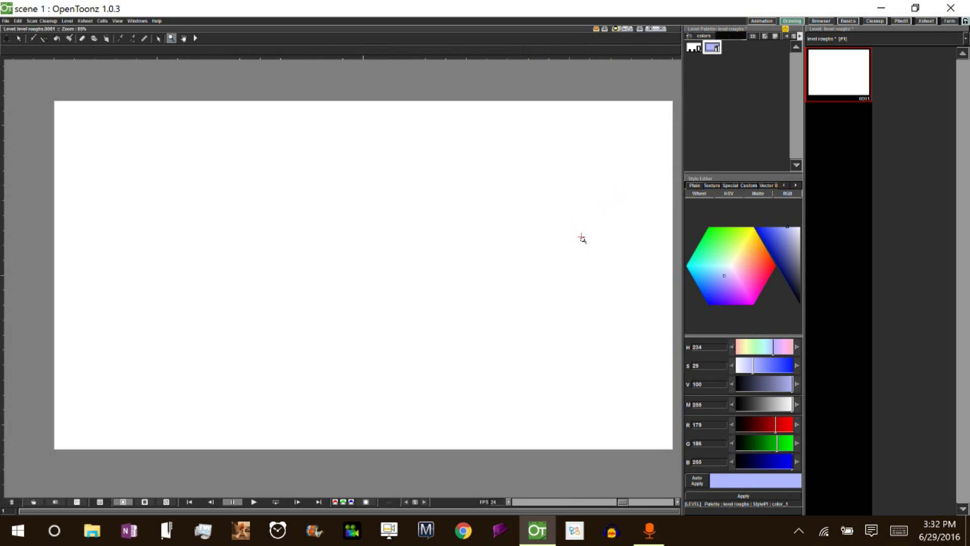
{"action": "right_click", "coordinate": [714, 49]}
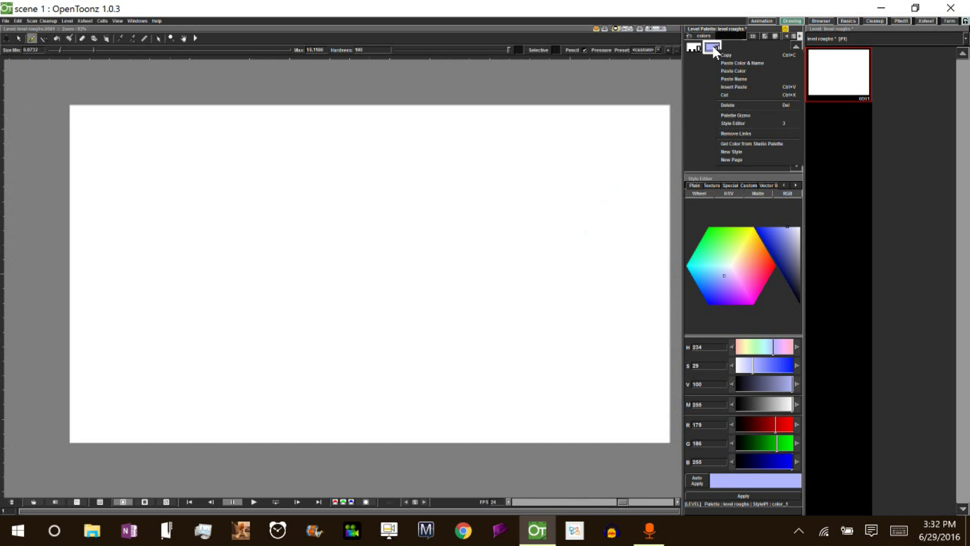
{"action": "left_click", "coordinate": [705, 89]}
{"action": "right_click", "coordinate": [705, 91]}
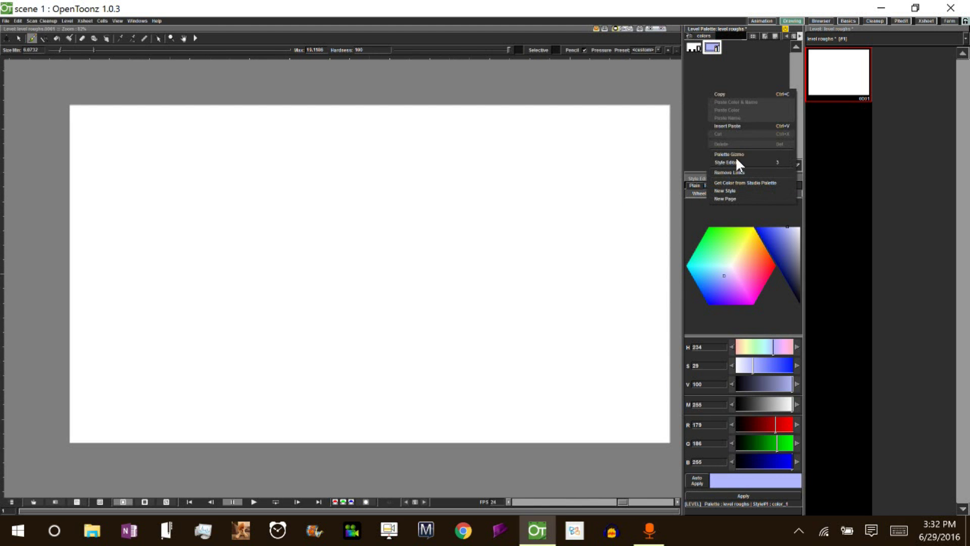
{"action": "left_click", "coordinate": [739, 192]}
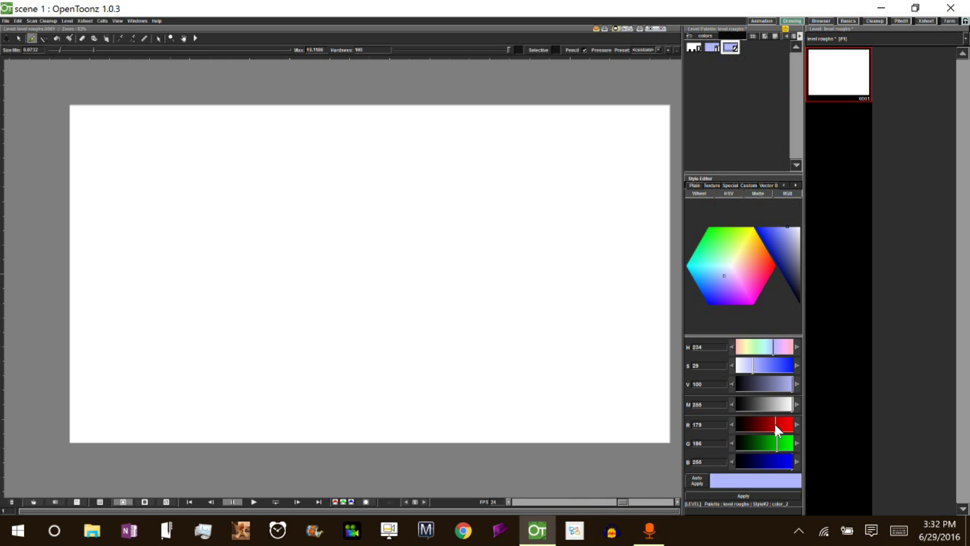
- Set the new palette style 2 to a saturated red with RGB 255, 8, 0 and apply it
{"action": "left_click_drag", "start_coordinate": [774, 423], "coordinate": [799, 420]}
{"action": "left_click", "coordinate": [776, 461]}
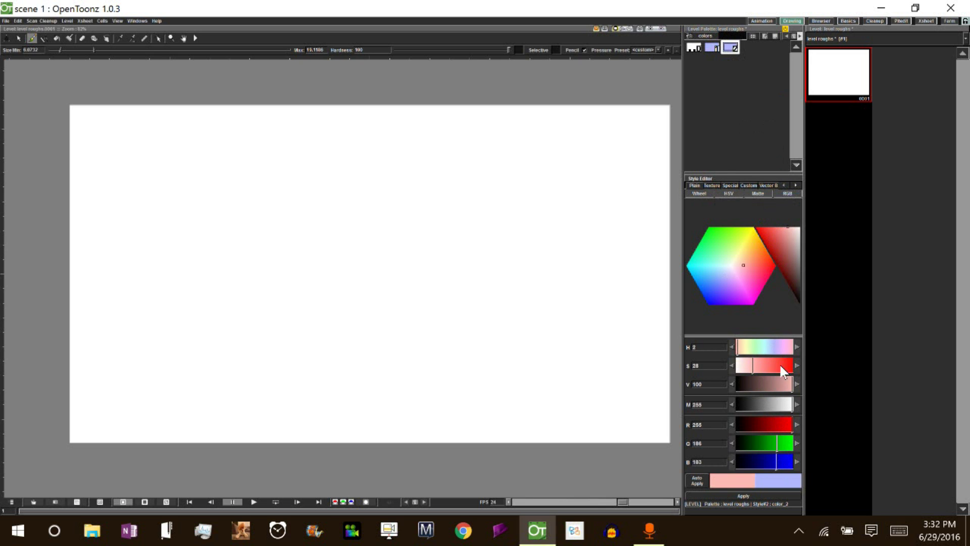
{"action": "left_click_drag", "start_coordinate": [781, 371], "coordinate": [799, 373]}
{"action": "left_click", "coordinate": [755, 495]}
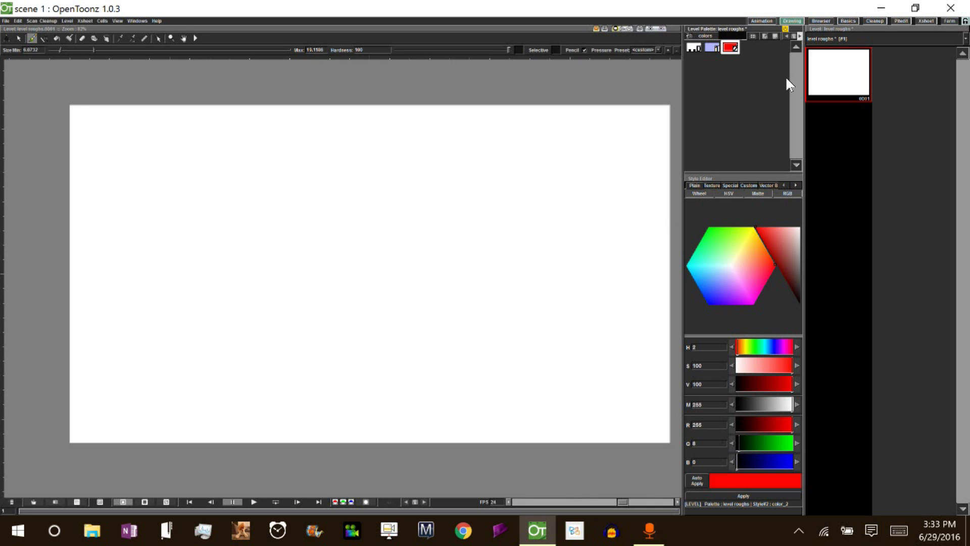
- Using the light blue style, draw a circle across the canvas's left edge on frame 0001, and insert a blank frame before it
{"action": "left_click", "coordinate": [713, 48]}
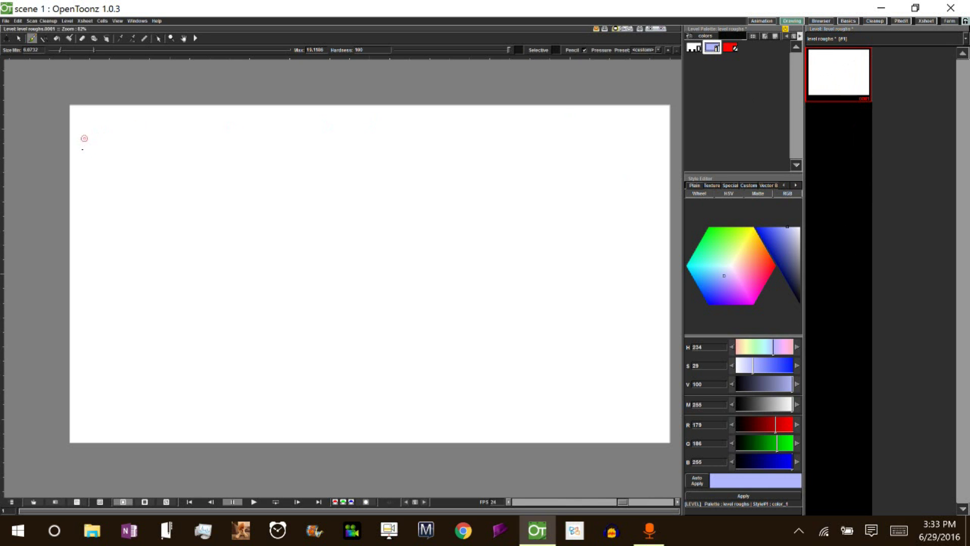
{"action": "mouse_move", "coordinate": [71, 151]}
{"action": "left_mouse_down"}
{"action": "mouse_move", "coordinate": [109, 148]}
{"action": "mouse_move", "coordinate": [136, 171]}
{"action": "mouse_move", "coordinate": [134, 203]}
{"action": "mouse_move", "coordinate": [111, 223]}
{"action": "mouse_move", "coordinate": [51, 189]}
{"action": "left_mouse_up"}
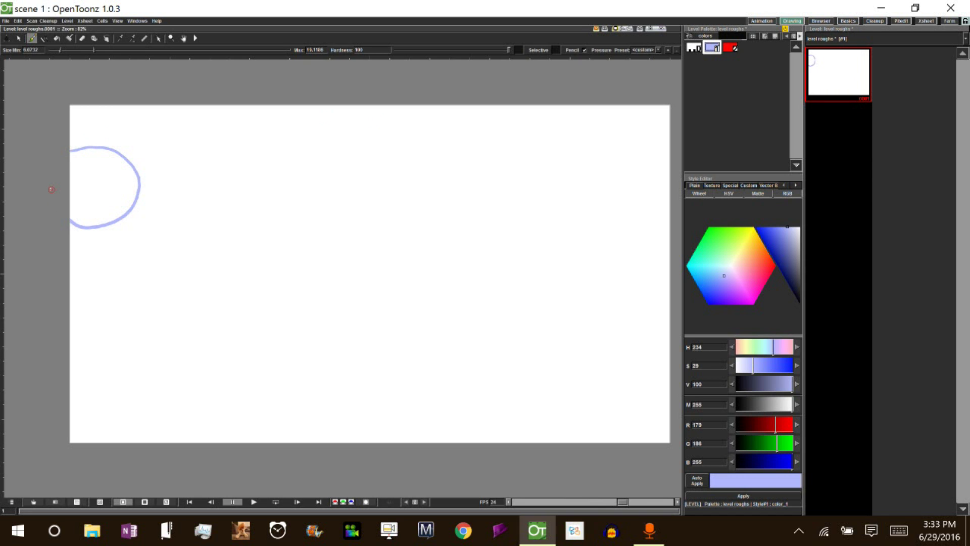
{"action": "right_click", "coordinate": [840, 87]}
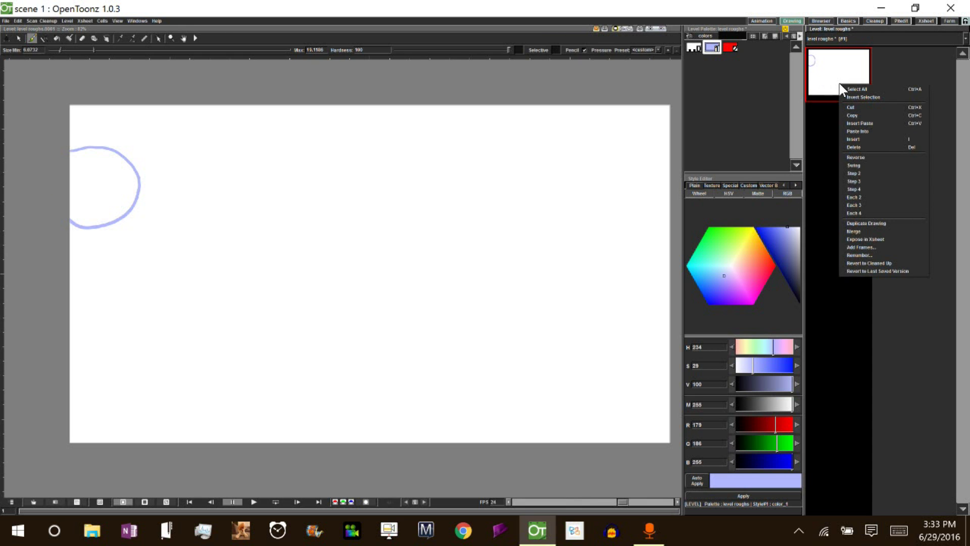
{"action": "left_click", "coordinate": [886, 139]}
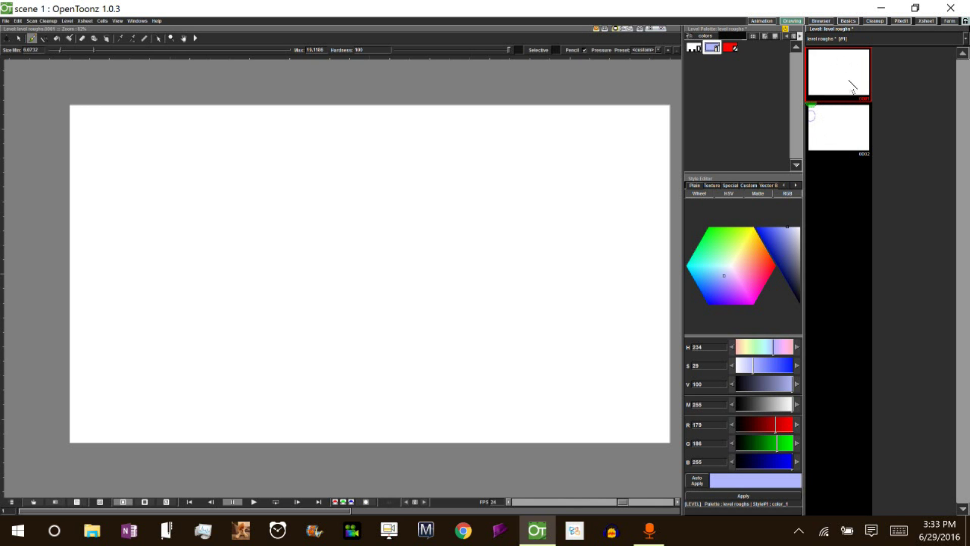
- Flip back and forth between frames 0001 and 0002 to compare the blank frame with the circle drawing
{"action": "left_click", "coordinate": [841, 126], "text": "shift"}
{"action": "left_click", "coordinate": [852, 121]}
{"action": "left_click", "coordinate": [848, 88]}
{"action": "left_click", "coordinate": [848, 135]}
{"action": "left_click", "coordinate": [847, 87]}
{"action": "left_click", "coordinate": [840, 133]}
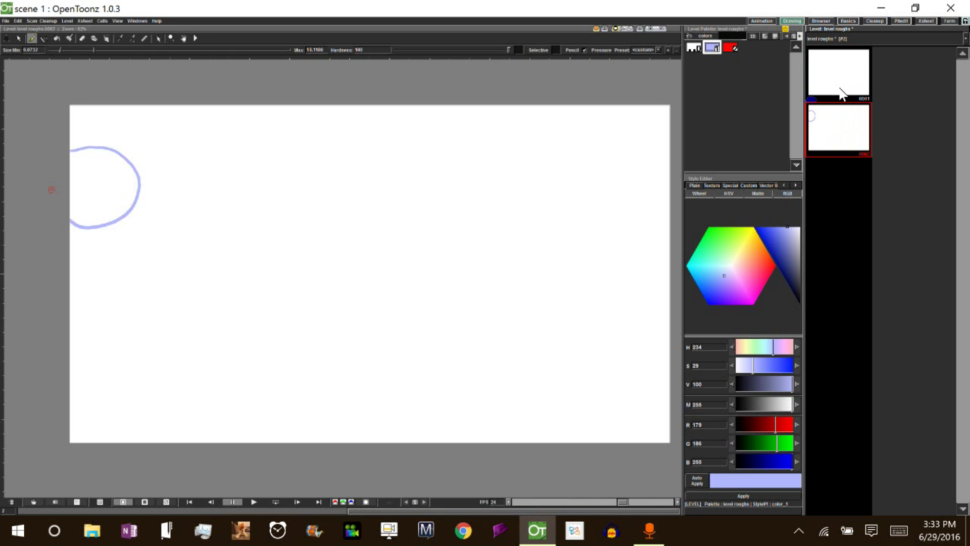
{"action": "left_click", "coordinate": [843, 91]}
{"action": "left_click", "coordinate": [831, 121]}
- Draw a light blue circle near the canvas's left edge on the blank frame 0001
{"action": "left_click", "coordinate": [838, 82]}
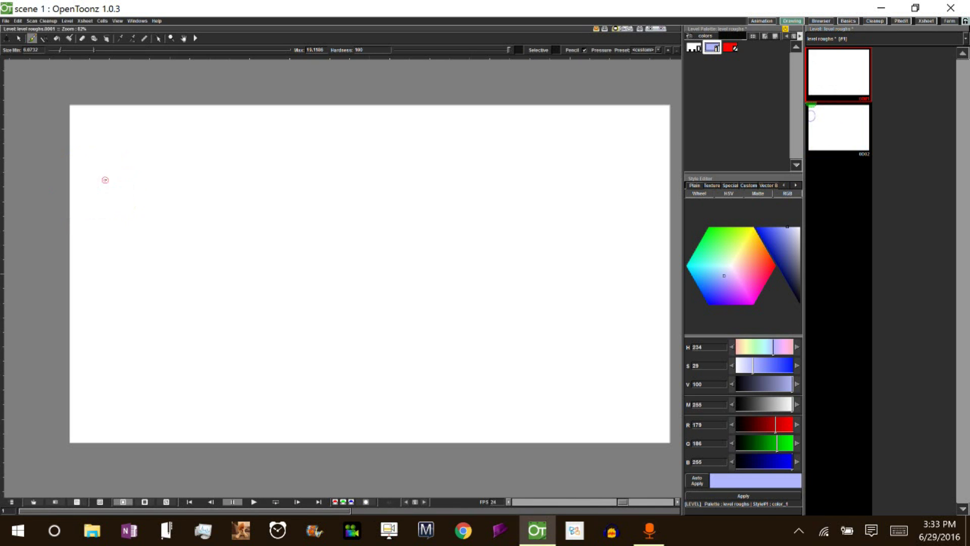
{"action": "mouse_move", "coordinate": [128, 170]}
{"action": "left_mouse_down"}
{"action": "mouse_move", "coordinate": [70, 206]}
{"action": "mouse_move", "coordinate": [104, 264]}
{"action": "mouse_move", "coordinate": [172, 199]}
{"action": "mouse_move", "coordinate": [127, 170]}
{"action": "left_mouse_up"}
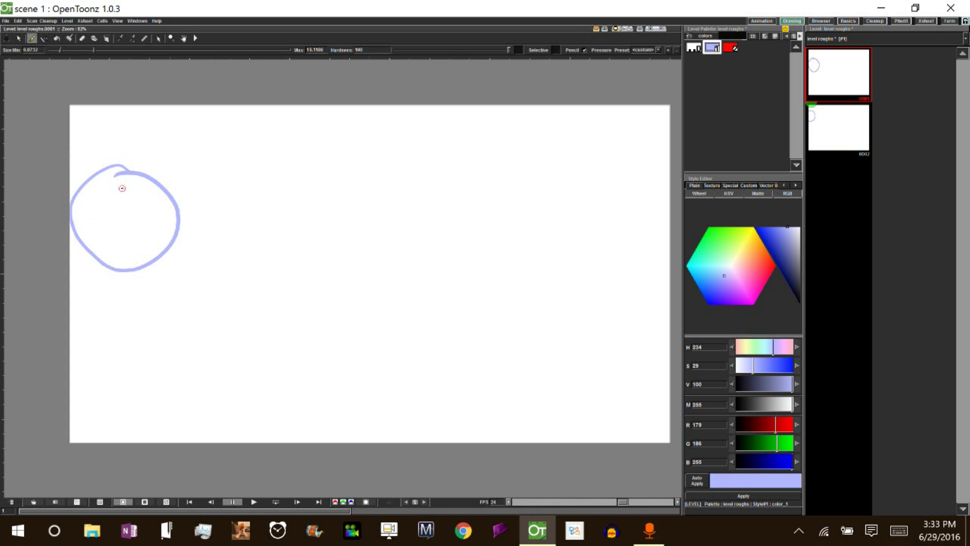
{"action": "key", "text": "period"}
- Select frames 0001 and 0002 together and reverse their order
{"action": "left_click", "coordinate": [841, 85]}
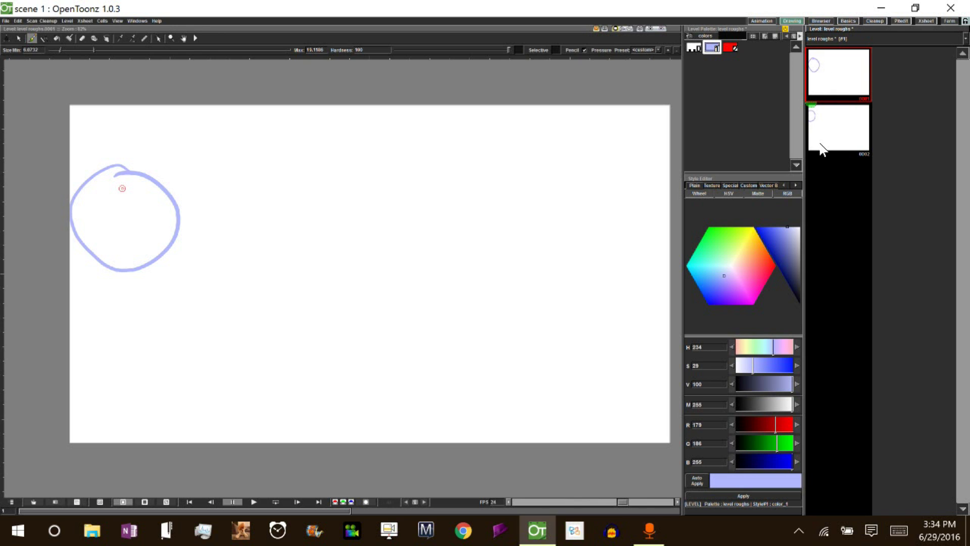
{"action": "left_click_drag", "start_coordinate": [840, 86], "coordinate": [842, 124]}
{"action": "right_click", "coordinate": [840, 122]}
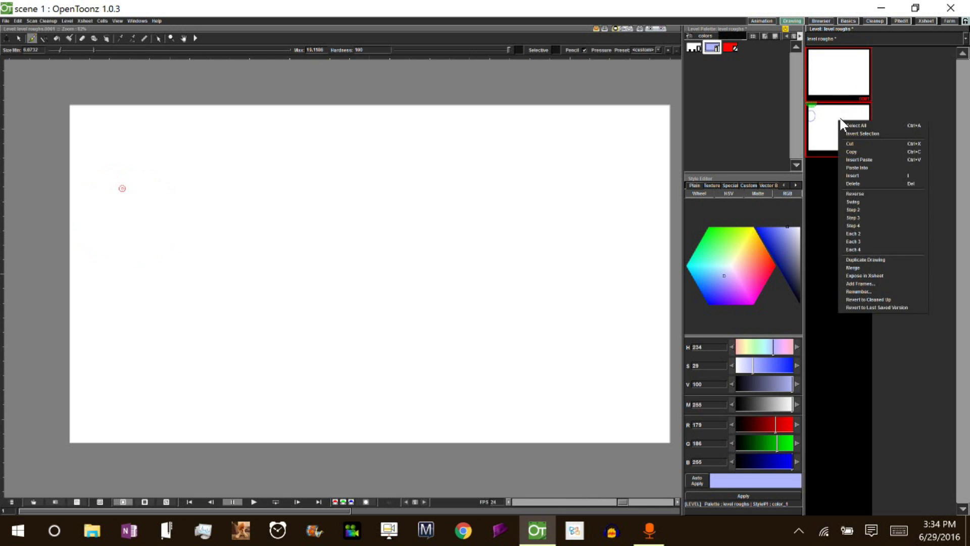
{"action": "left_click", "coordinate": [862, 193]}
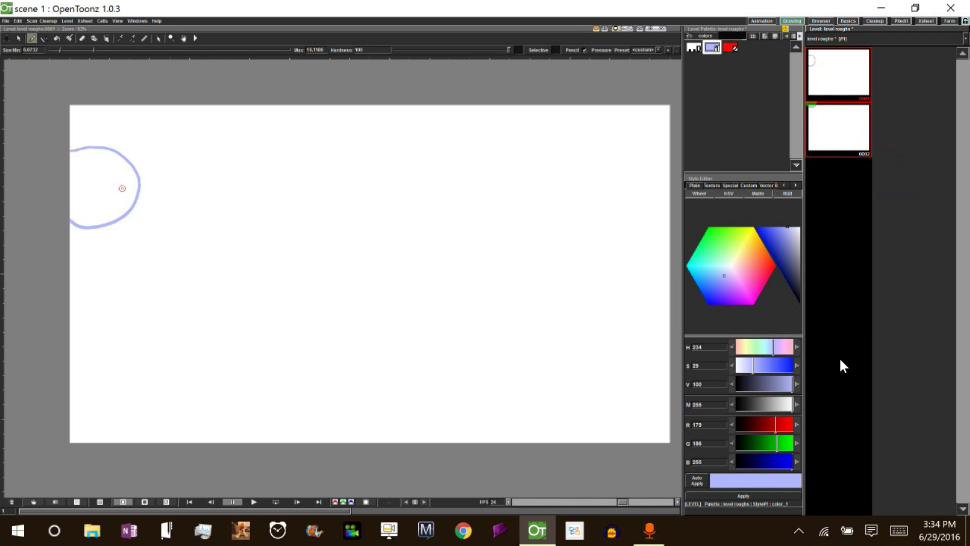
- Flip between frames 0001 and 0002 to examine their reversed order
{"action": "left_click", "coordinate": [841, 126]}
{"action": "left_click", "coordinate": [836, 83]}
{"action": "left_click", "coordinate": [837, 131]}
{"action": "left_click", "coordinate": [839, 93]}
{"action": "left_click", "coordinate": [839, 128]}
{"action": "left_click", "coordinate": [837, 87]}
{"action": "left_click", "coordinate": [839, 127]}
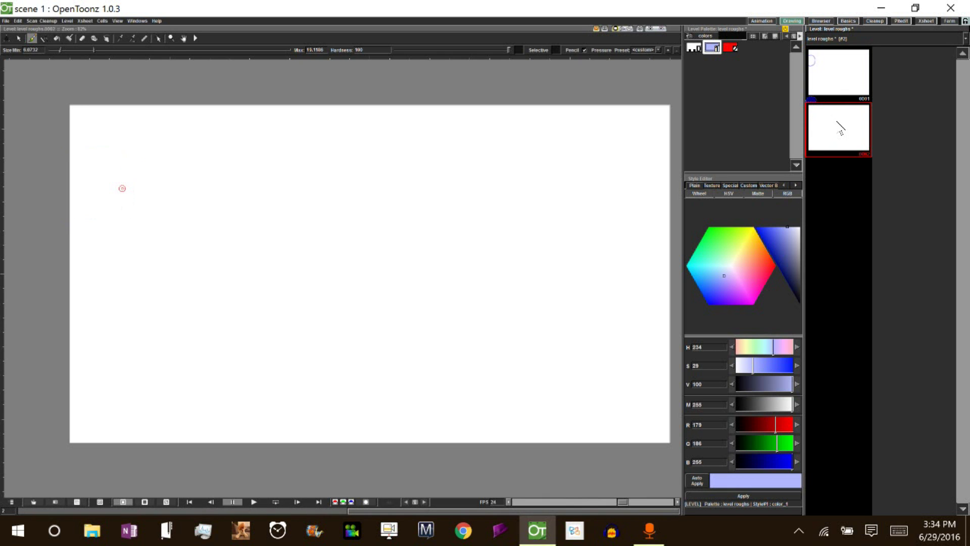
{"action": "left_click", "coordinate": [834, 94]}
- With frame 0002 active, turn on the onion skin for frame 0001, switch it off, and turn it back on
{"action": "left_click", "coordinate": [837, 126]}
{"action": "left_click", "coordinate": [811, 75]}
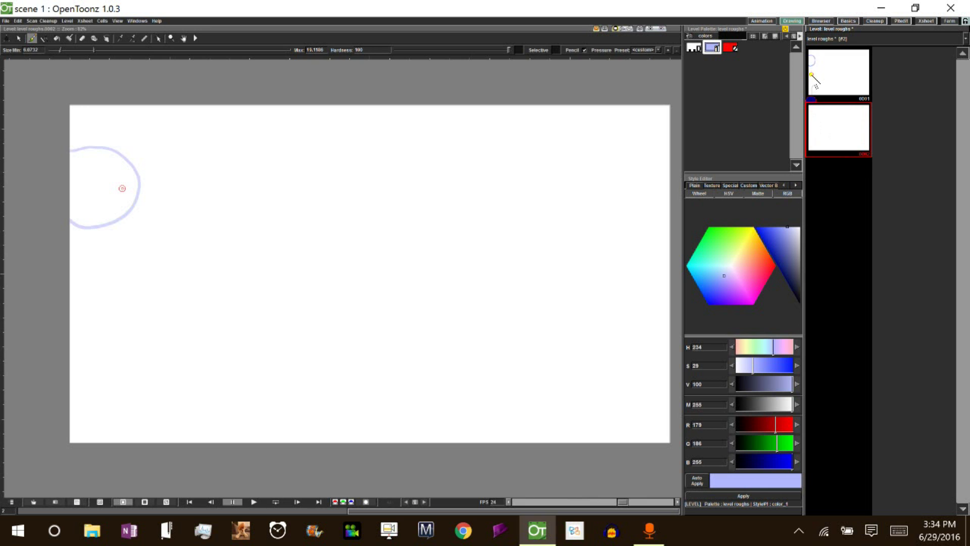
{"action": "left_click", "coordinate": [811, 75]}
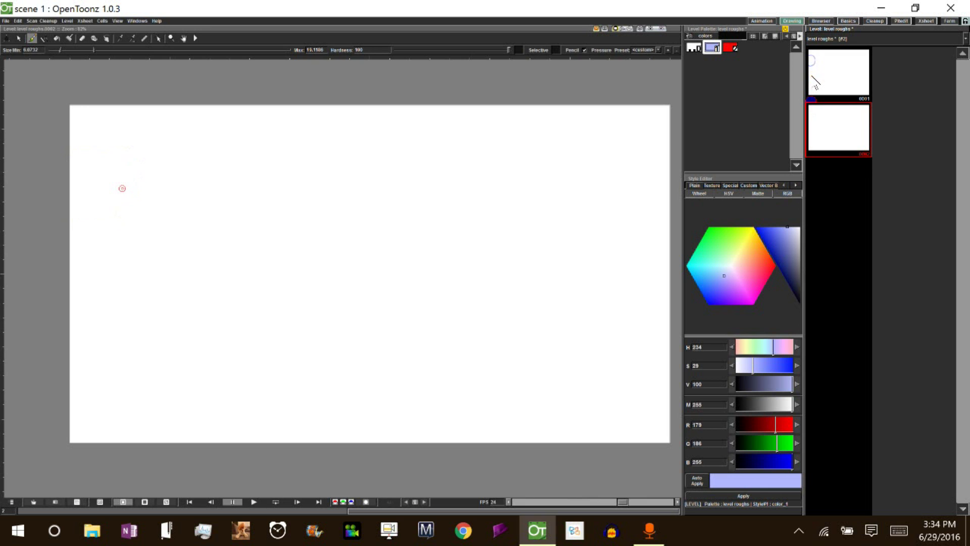
{"action": "left_click", "coordinate": [811, 74]}
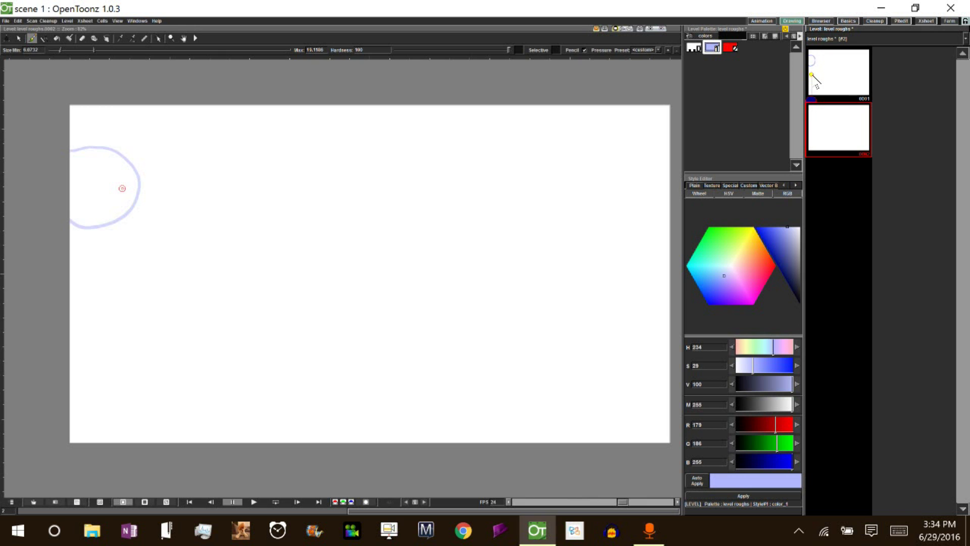
- Step through the empty frames below to examine how the onion skin marker follows, and return to frame 0002
{"action": "left_click", "coordinate": [833, 187]}
{"action": "left_click", "coordinate": [827, 218]}
{"action": "left_click", "coordinate": [830, 292]}
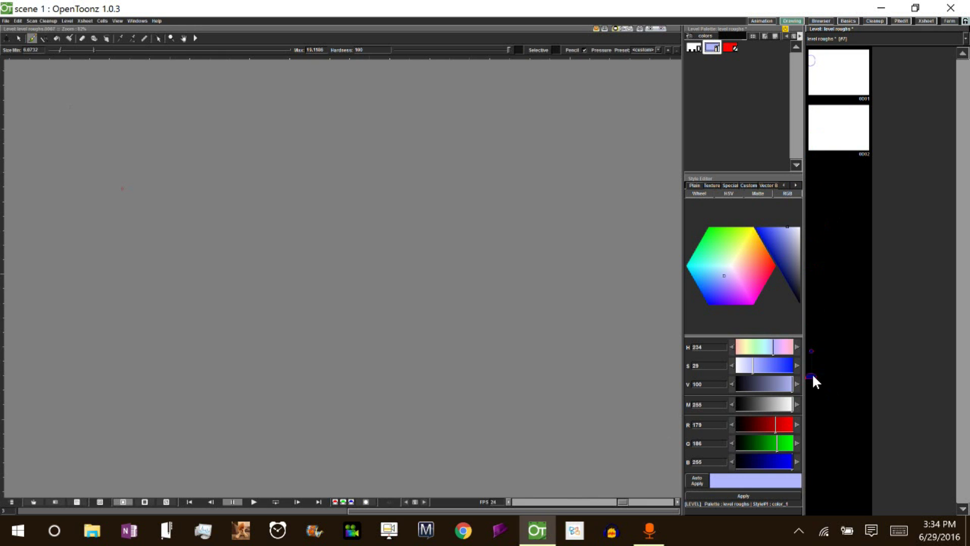
{"action": "left_click", "coordinate": [838, 294]}
{"action": "left_click", "coordinate": [840, 134]}
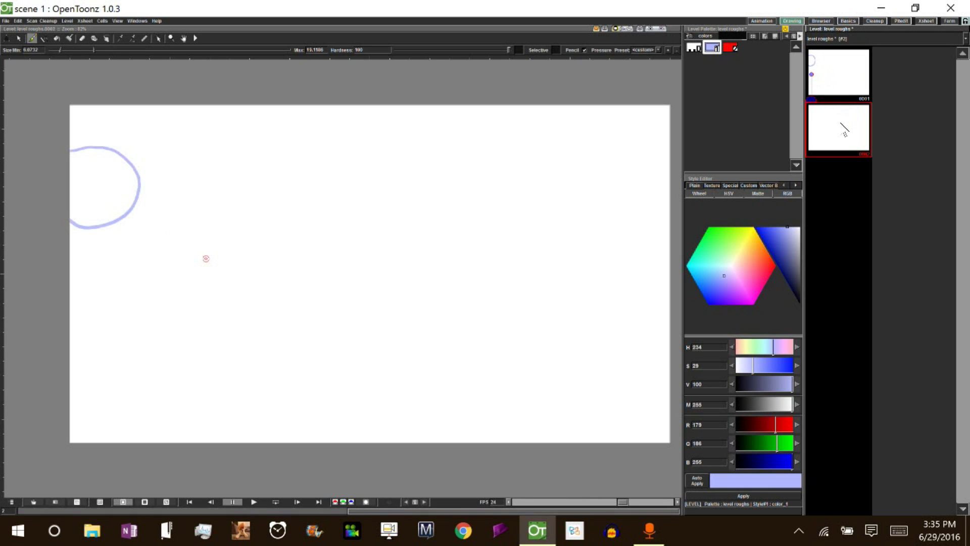
- Flip repeatedly between frames 0001 and 0002 with the onion skin on to examine how frame 0001 shows through, ending on frame 0002
{"action": "left_click", "coordinate": [842, 83]}
{"action": "left_click", "coordinate": [847, 136]}
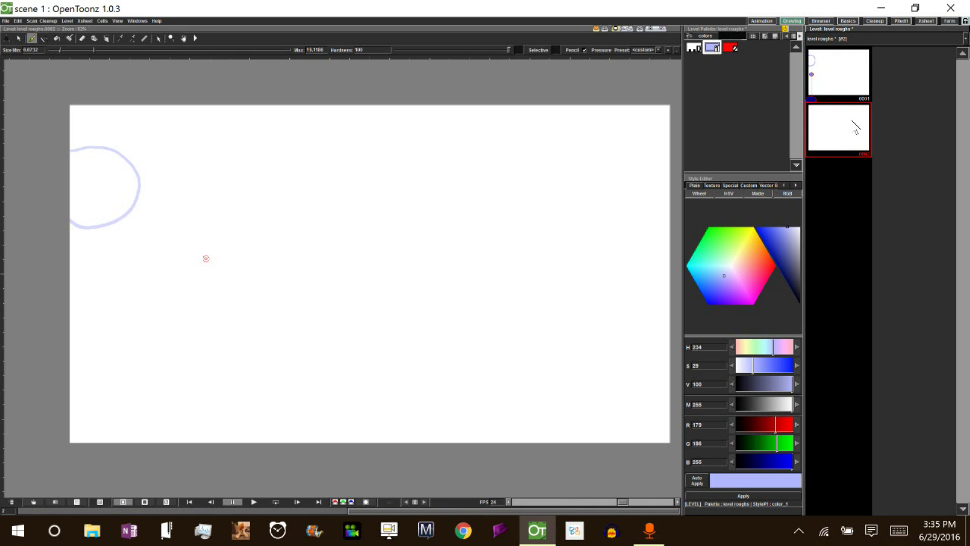
{"action": "key", "text": "Up"}
{"action": "key", "text": "Down"}
{"action": "key", "text": "Up"}
{"action": "key", "text": "Down"}
{"action": "key", "text": "Up"}
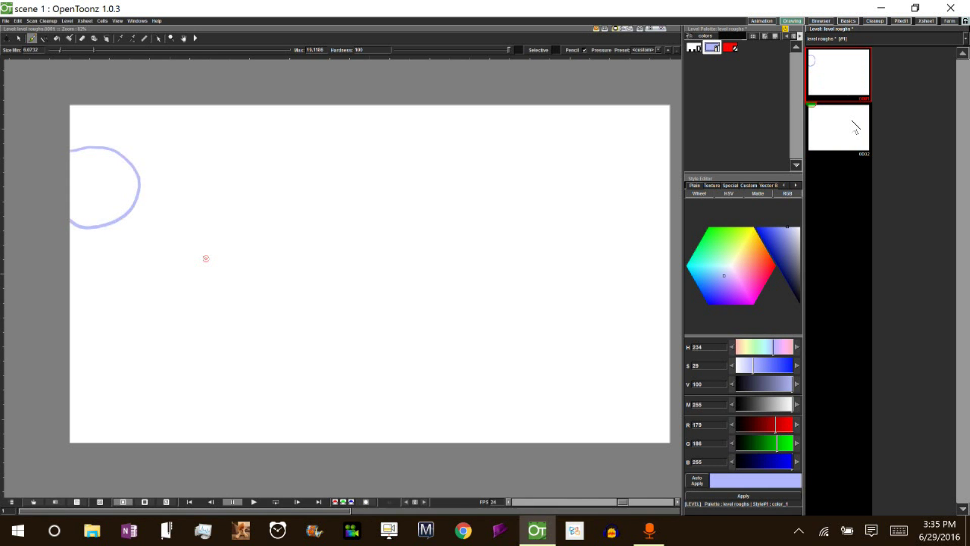
{"action": "key", "text": "Down"}
{"action": "key", "text": "Up"}
{"action": "key", "text": "Down"}
{"action": "key", "text": "Up"}
{"action": "key", "text": "Down"}
{"action": "key", "text": "Up"}
{"action": "left_click", "coordinate": [856, 128]}
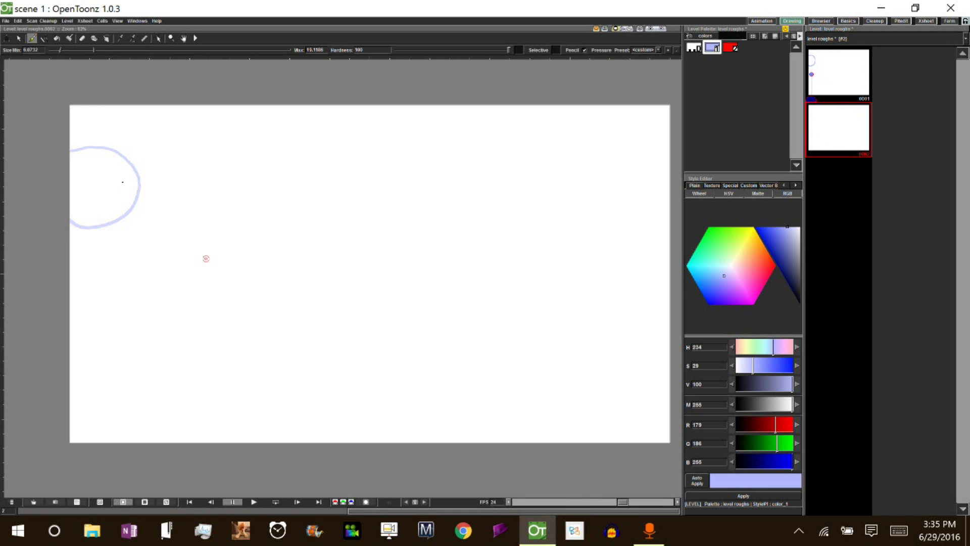
- Deactivate the onion skin from the viewer and activate it again
{"action": "right_click", "coordinate": [608, 271]}
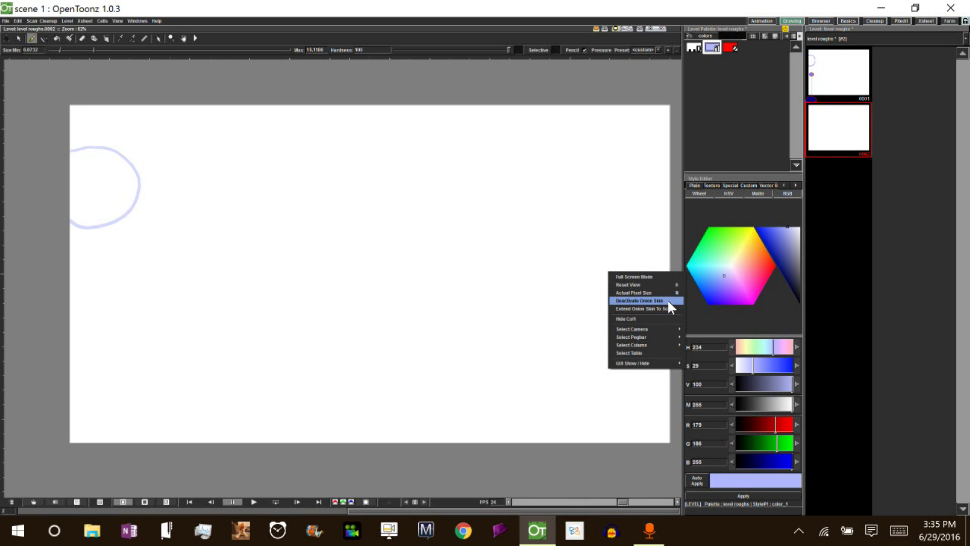
{"action": "left_click", "coordinate": [667, 300]}
{"action": "right_click", "coordinate": [617, 282]}
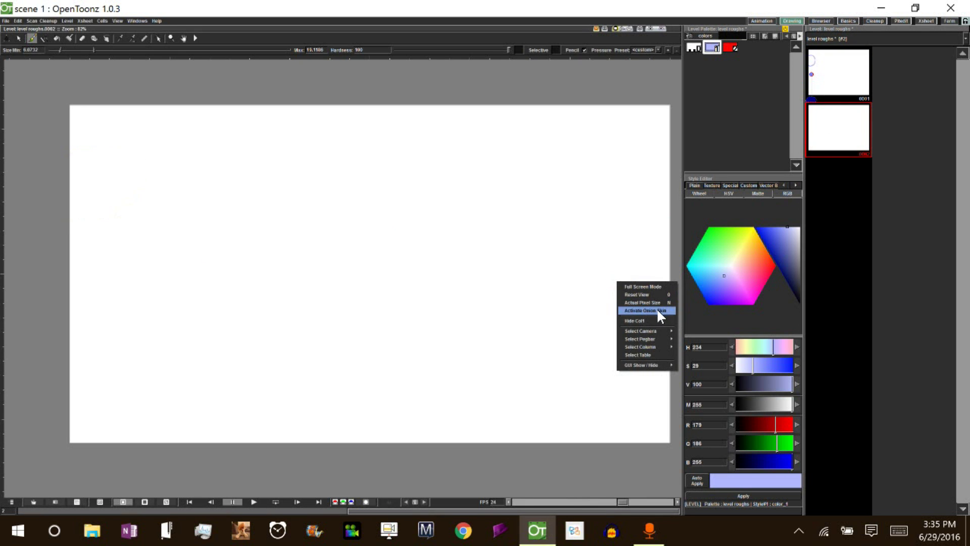
{"action": "left_click", "coordinate": [657, 310]}
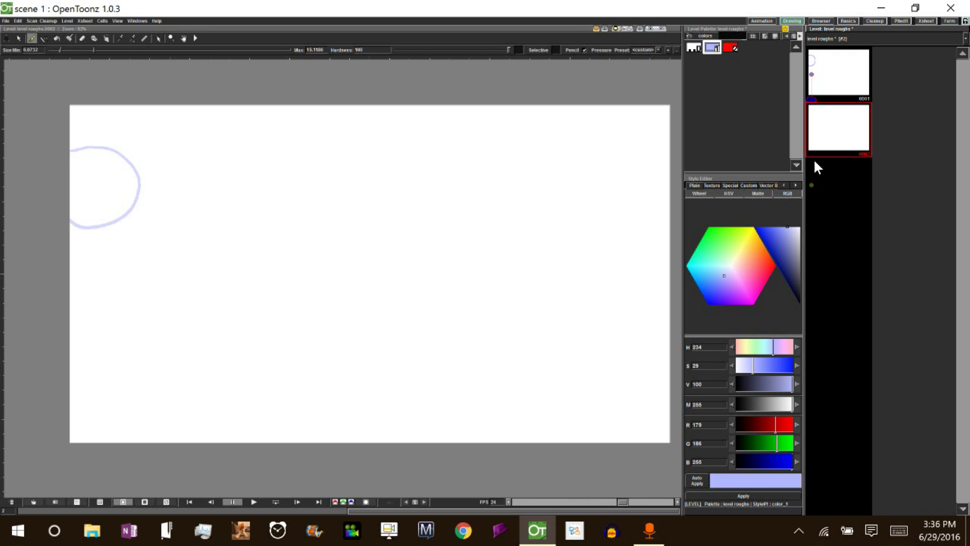
- Move between frames 0001, 0002 and the empty frames below to examine how the onion skin markers shift with the active frame
{"action": "left_click", "coordinate": [841, 79]}
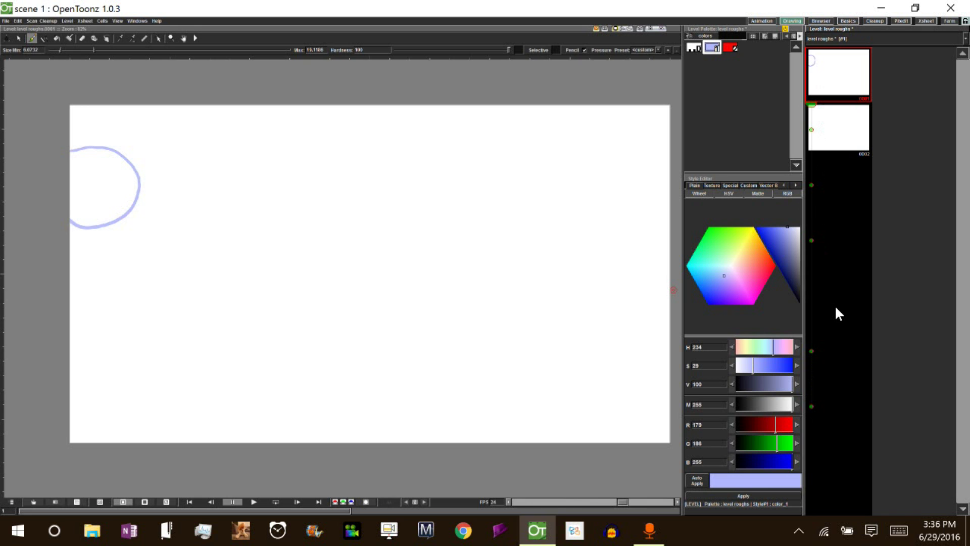
{"action": "key", "text": "period"}
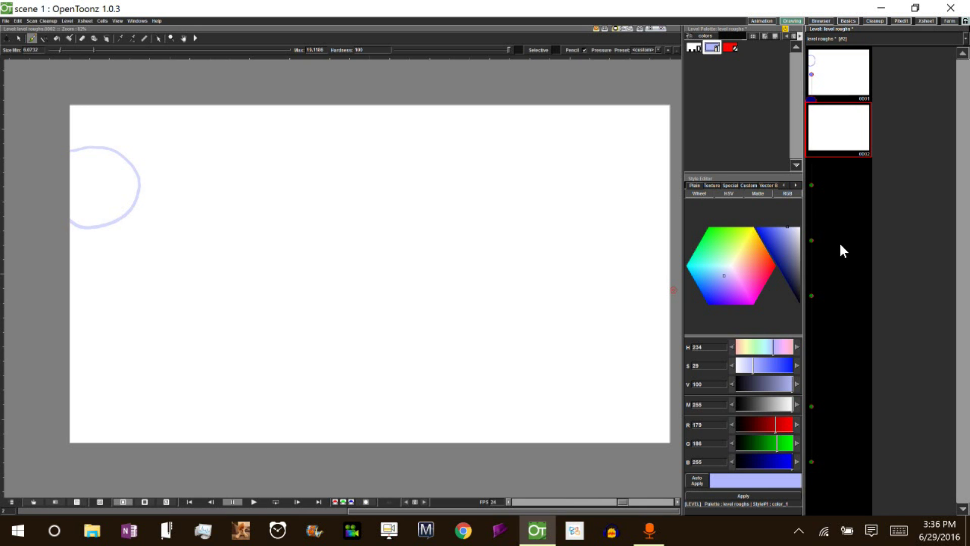
{"action": "left_click", "coordinate": [843, 344]}
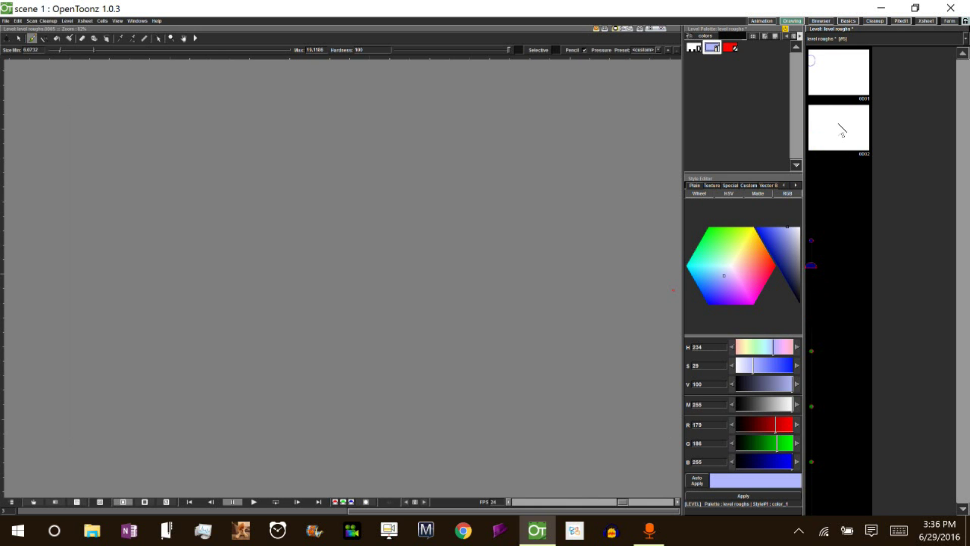
{"action": "left_click", "coordinate": [843, 145]}
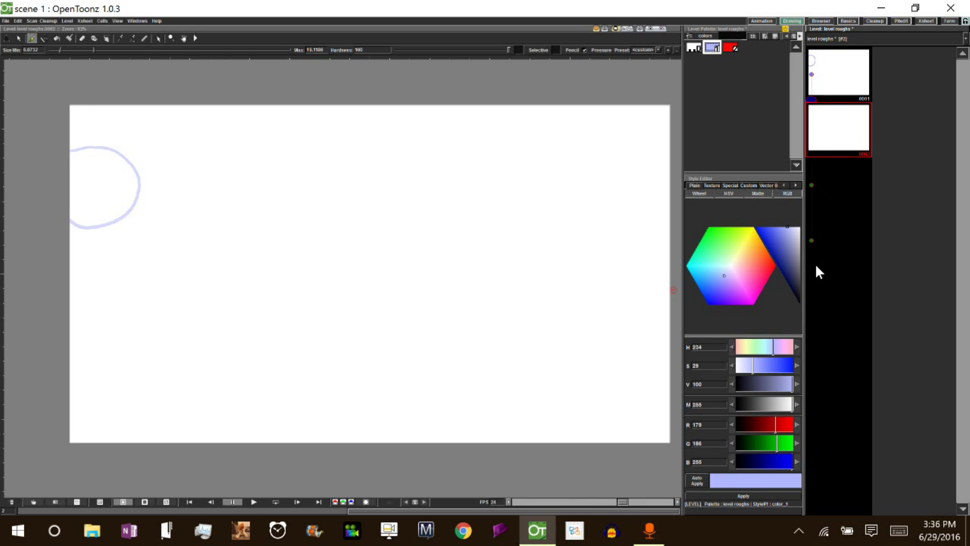
{"action": "left_click", "coordinate": [815, 82]}
{"action": "left_click", "coordinate": [826, 117]}
{"action": "left_click", "coordinate": [827, 310]}
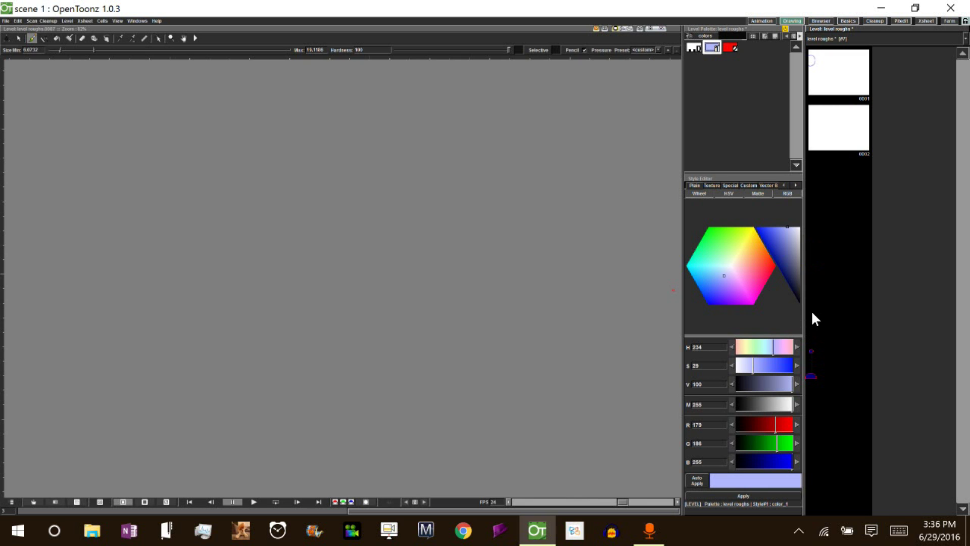
{"action": "key", "text": "Up"}
{"action": "key", "text": "Up"}
- From empty frame 5, try a relative onion skin marker on frame 0002, remove it, and return to frame 0002
{"action": "left_click", "coordinate": [812, 129]}
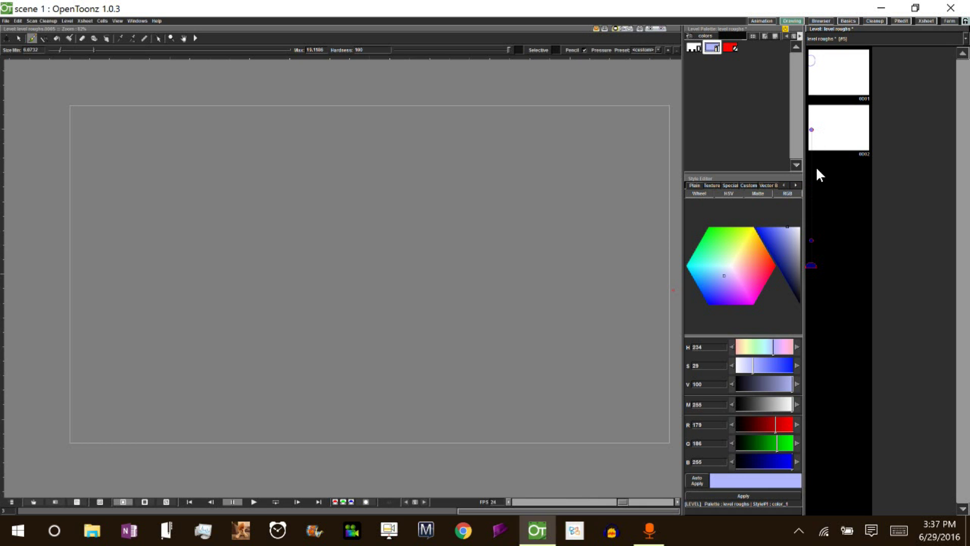
{"action": "key", "text": "period"}
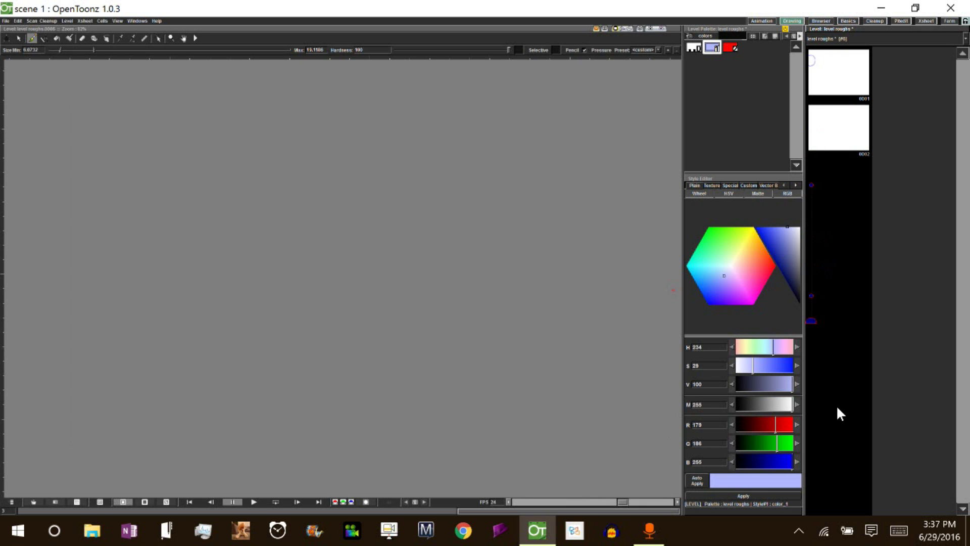
{"action": "key", "text": "comma"}
{"action": "key", "text": "comma"}
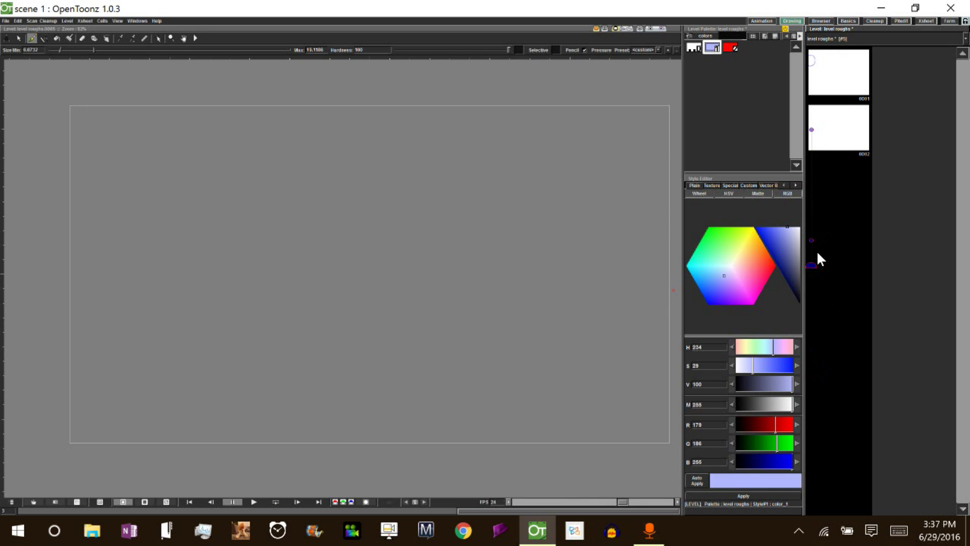
{"action": "left_click", "coordinate": [812, 130]}
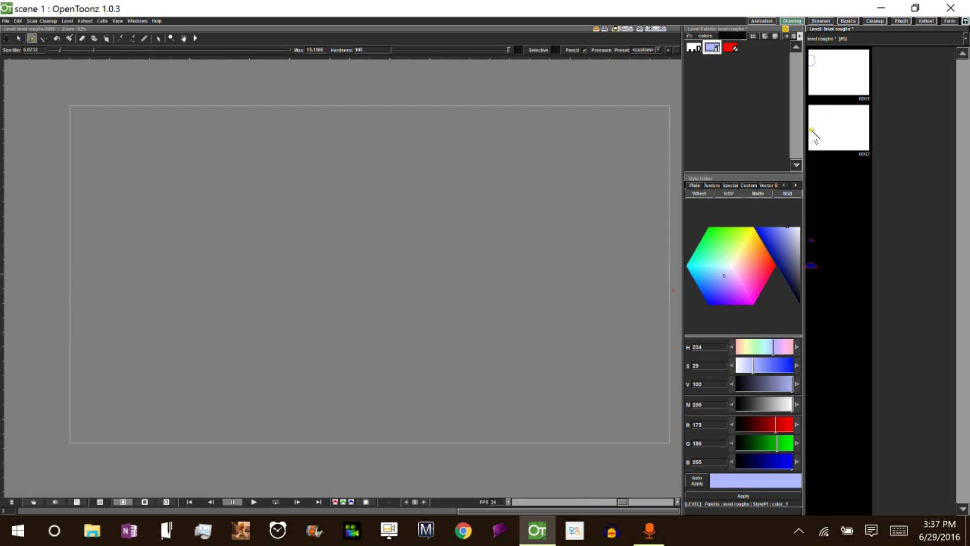
{"action": "left_click", "coordinate": [842, 146]}
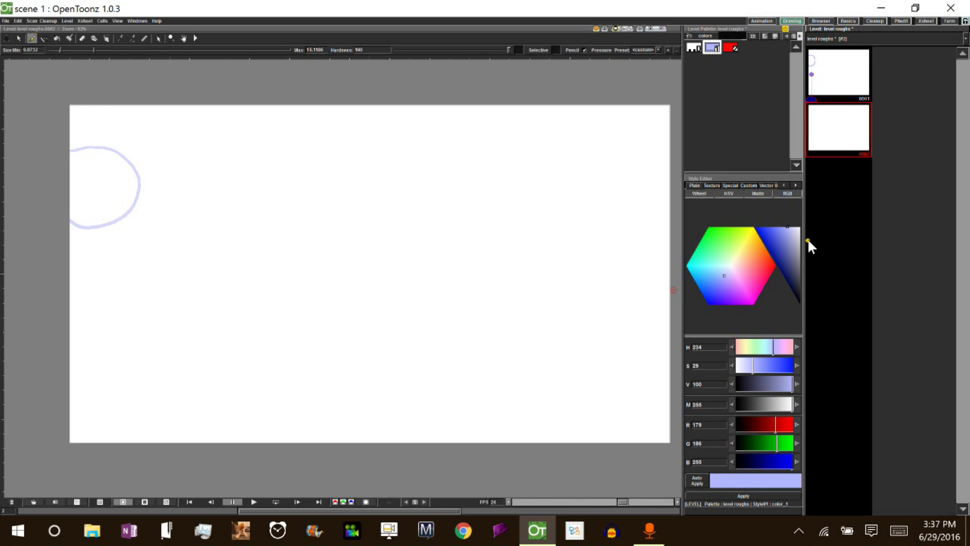
- Move among the empty frames to try out the fixed onion skin marker on frame 4, and remove it
{"action": "left_click", "coordinate": [840, 194]}
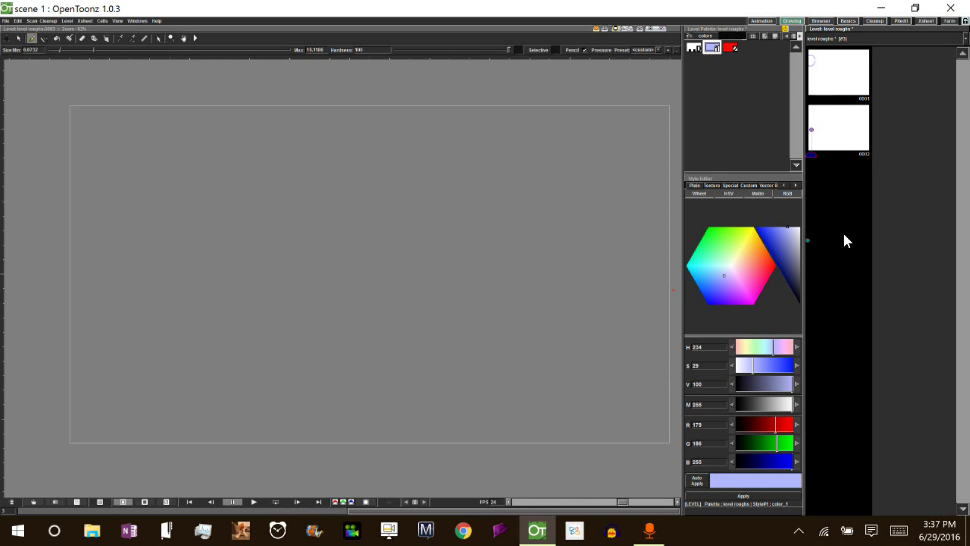
{"action": "left_click", "coordinate": [843, 302]}
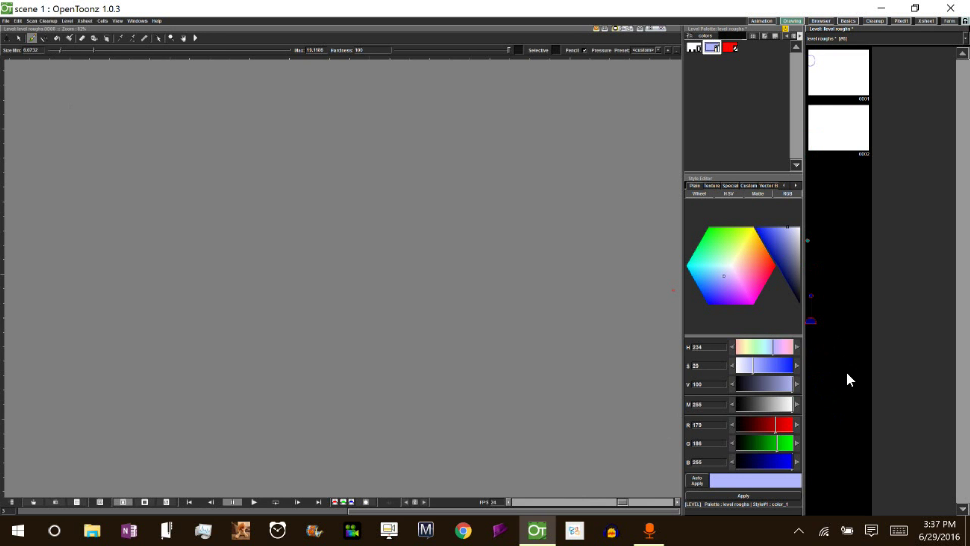
{"action": "left_click", "coordinate": [842, 290]}
{"action": "left_click", "coordinate": [809, 76]}
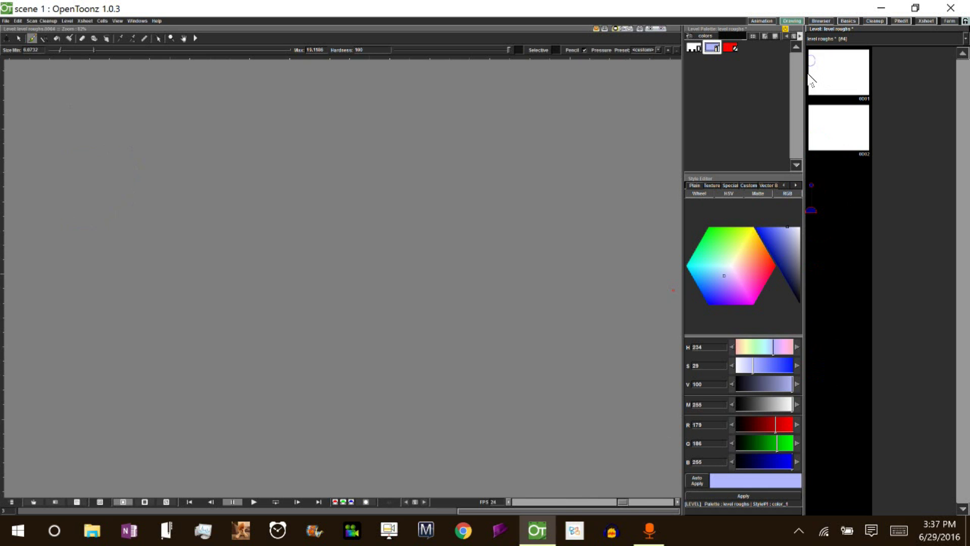
- On frame 0002, draw a second rough circle slightly below and to the right of the circle on frame 0001
{"action": "left_click", "coordinate": [844, 147]}
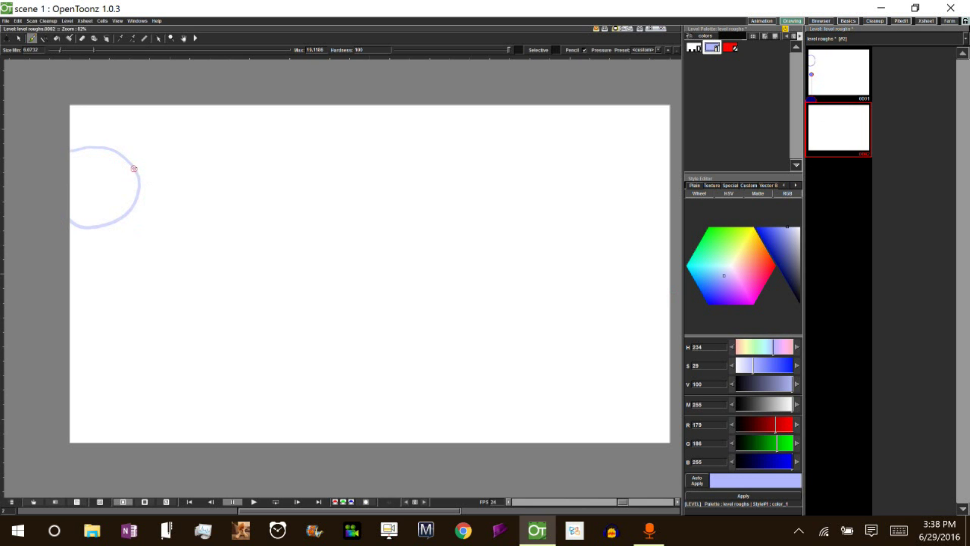
{"action": "mouse_move", "coordinate": [133, 164]}
{"action": "left_mouse_down"}
{"action": "mouse_move", "coordinate": [110, 165]}
{"action": "mouse_move", "coordinate": [75, 197]}
{"action": "mouse_move", "coordinate": [87, 237]}
{"action": "mouse_move", "coordinate": [134, 245]}
{"action": "mouse_move", "coordinate": [161, 208]}
{"action": "mouse_move", "coordinate": [153, 181]}
{"action": "mouse_move", "coordinate": [121, 161]}
{"action": "left_mouse_up"}
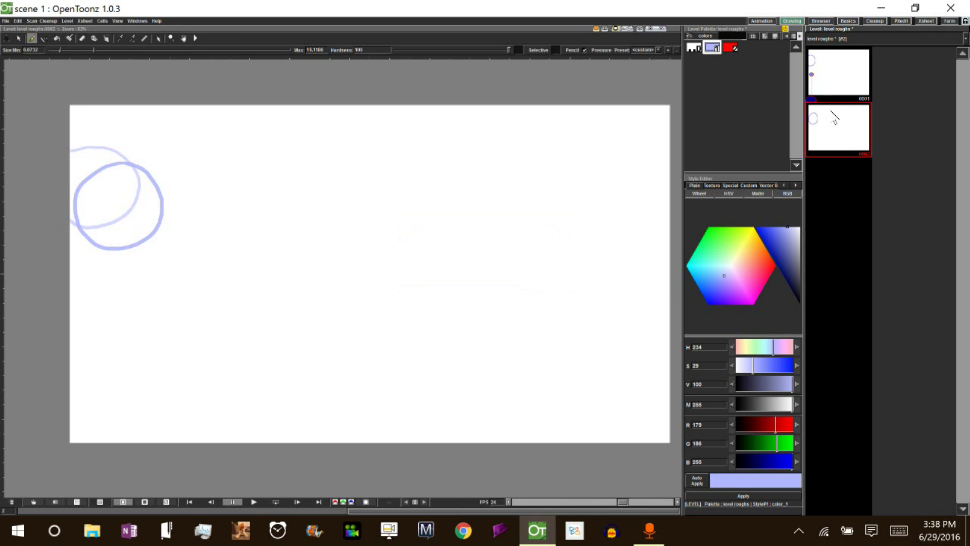
- Turn off the onion skin and flip repeatedly between frames 0001 and 0002 to compare the positions of the two circles
{"action": "key", "text": "comma"}
{"action": "key", "text": "period"}
{"action": "left_click", "coordinate": [828, 83]}
{"action": "key", "text": "period"}
{"action": "key", "text": "comma"}
{"action": "key", "text": "period"}
{"action": "key", "text": "comma"}
{"action": "key", "text": "period"}
{"action": "key", "text": "comma"}
{"action": "key", "text": "period"}
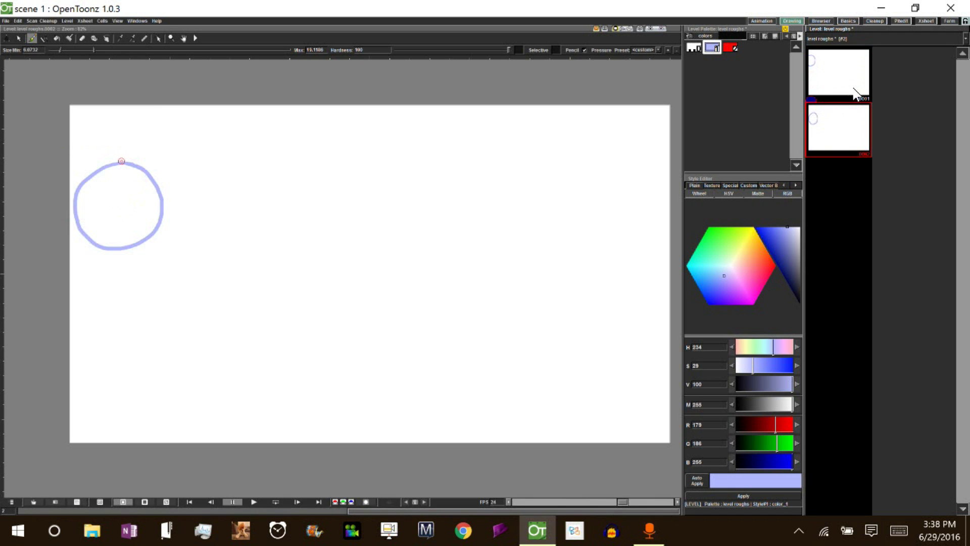
{"action": "key", "text": "comma"}
{"action": "key", "text": "period"}
{"action": "key", "text": "comma"}
{"action": "key", "text": "period"}
{"action": "key", "text": "comma"}
{"action": "key", "text": "period"}
{"action": "key", "text": "comma"}
{"action": "key", "text": "period"}
{"action": "key", "text": "comma"}
{"action": "key", "text": "period"}
{"action": "key", "text": "comma"}
{"action": "key", "text": "period"}
{"action": "key", "text": "comma"}
{"action": "key", "text": "period"}
{"action": "key", "text": "comma"}
{"action": "key", "text": "period"}
- Insert an empty frame at frame 0002 and reverse frames 0002 and 0003 so the circle drawing comes first
{"action": "right_click", "coordinate": [834, 137]}
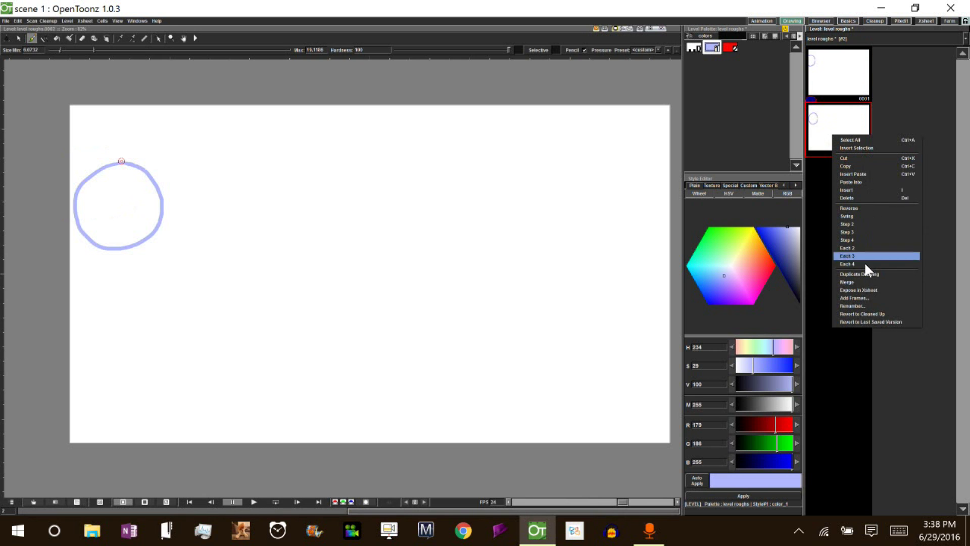
{"action": "left_click", "coordinate": [855, 189]}
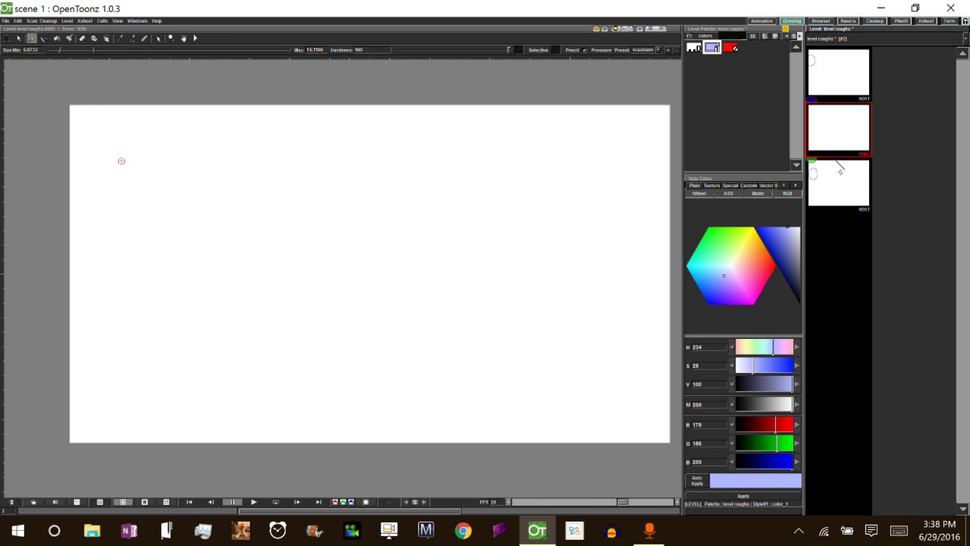
{"action": "left_click", "coordinate": [845, 182]}
{"action": "right_click", "coordinate": [852, 180]}
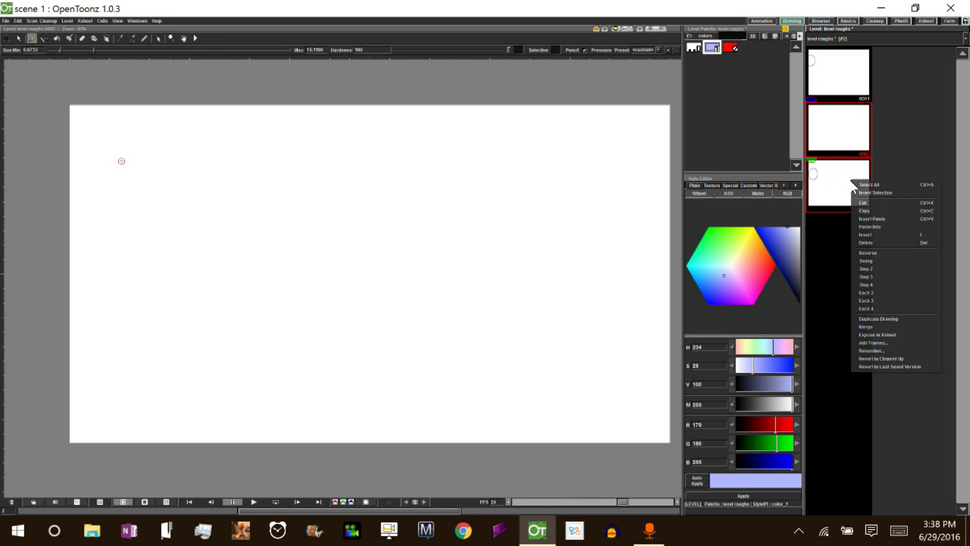
{"action": "left_click", "coordinate": [878, 252]}
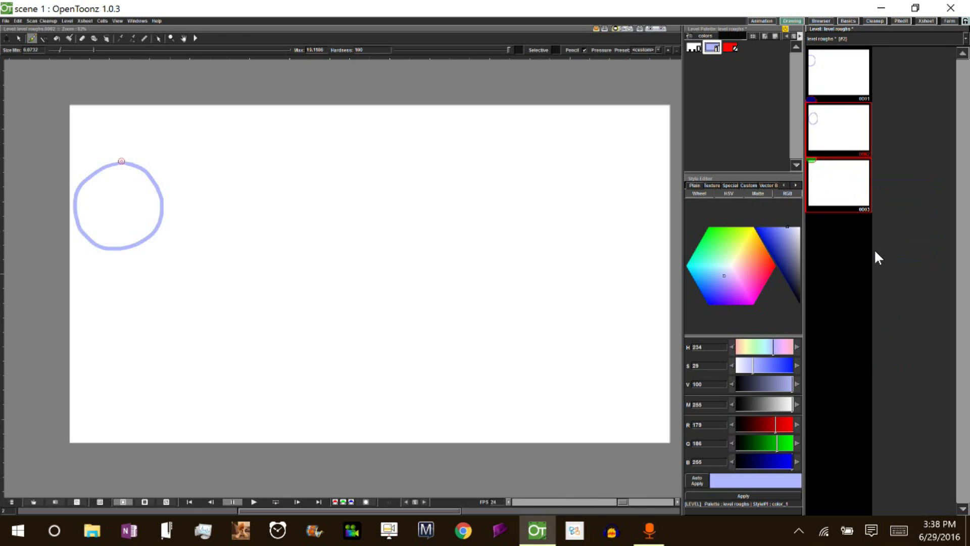
- Insert another empty frame at frame 0003 and turn on the onion skin for frame 0002
{"action": "left_click", "coordinate": [848, 194]}
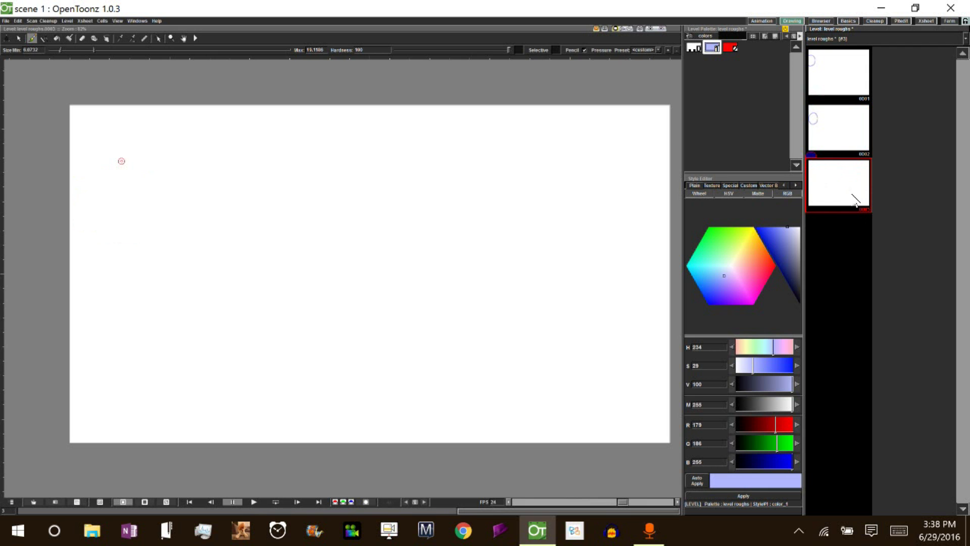
{"action": "right_click", "coordinate": [846, 188]}
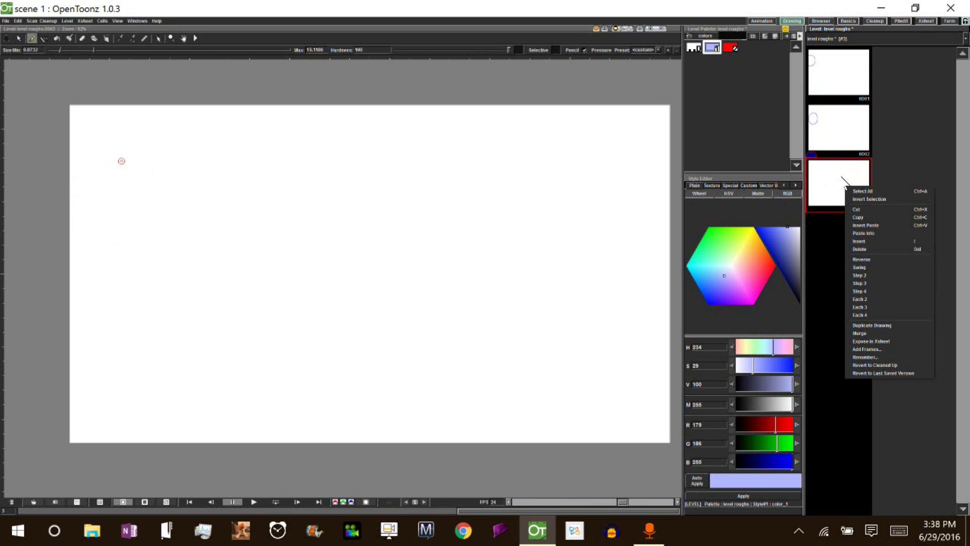
{"action": "left_click", "coordinate": [861, 241]}
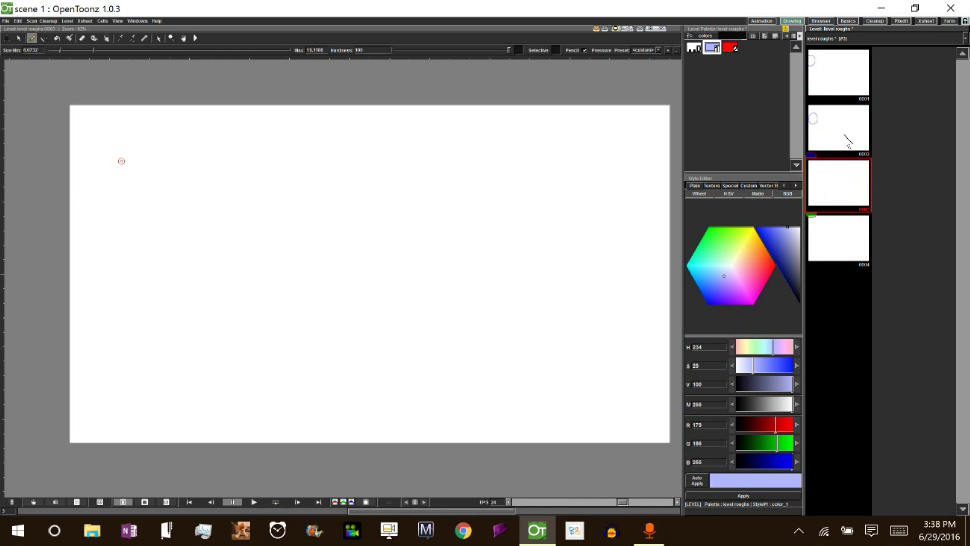
{"action": "left_click", "coordinate": [811, 130]}
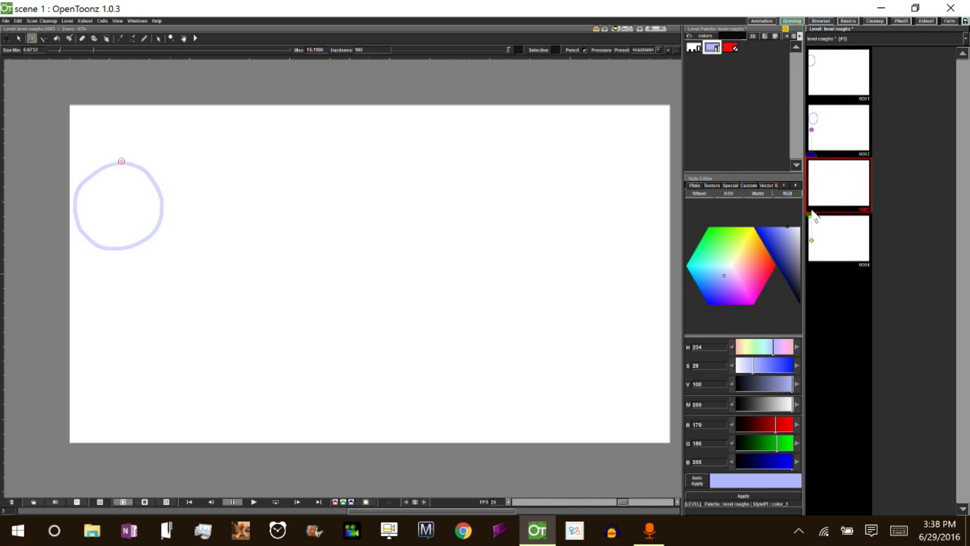
- On frame 0003, draw a stretched ellipse slanting down to the right and overlapping the onion-skinned circle
{"action": "mouse_move", "coordinate": [163, 207]}
{"action": "left_mouse_down"}
{"action": "mouse_move", "coordinate": [137, 203]}
{"action": "mouse_move", "coordinate": [126, 250]}
{"action": "mouse_move", "coordinate": [151, 291]}
{"action": "mouse_move", "coordinate": [183, 312]}
{"action": "mouse_move", "coordinate": [200, 304]}
{"action": "mouse_move", "coordinate": [204, 272]}
{"action": "mouse_move", "coordinate": [152, 203]}
{"action": "left_mouse_up"}
{"action": "key", "text": "ctrl+y"}
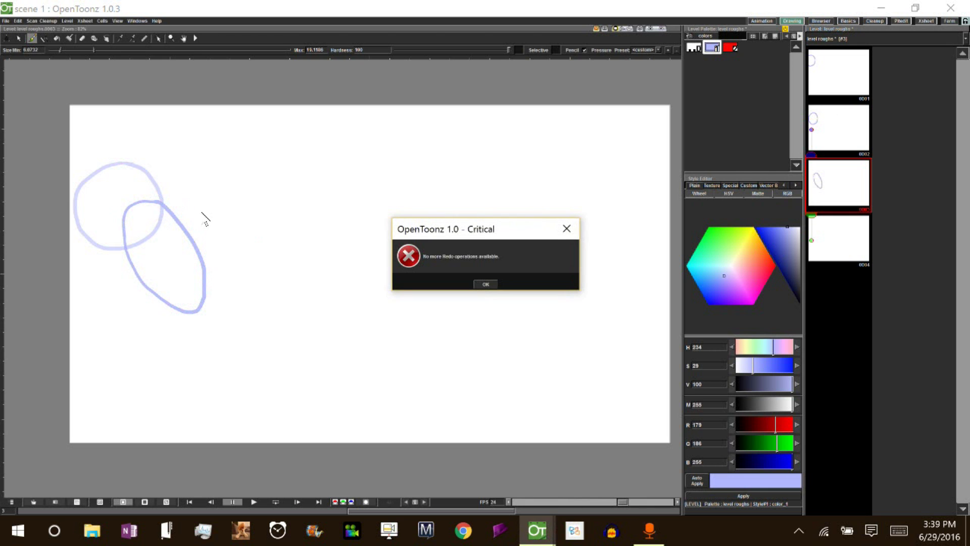
{"action": "left_click", "coordinate": [567, 229]}
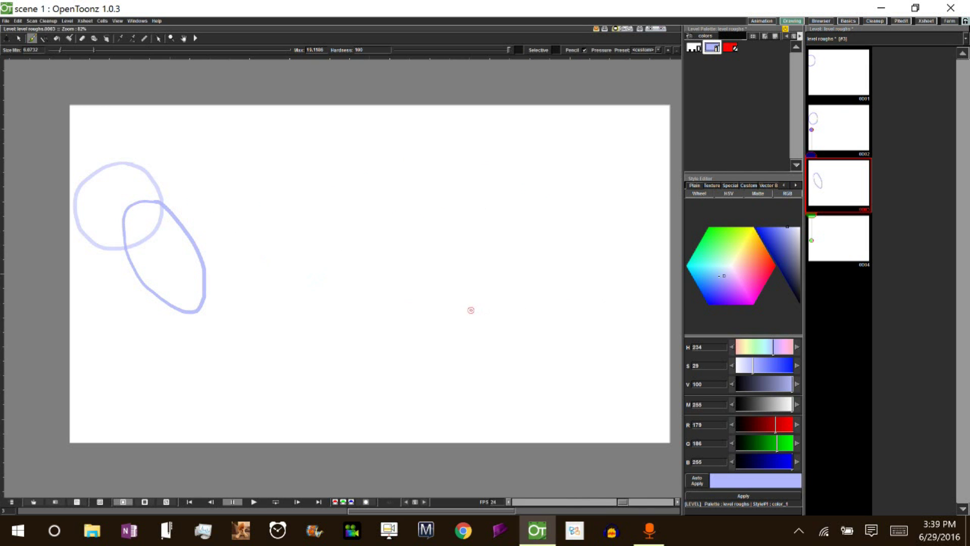
- Insert another empty frame at frame 0004
{"action": "left_click", "coordinate": [844, 243]}
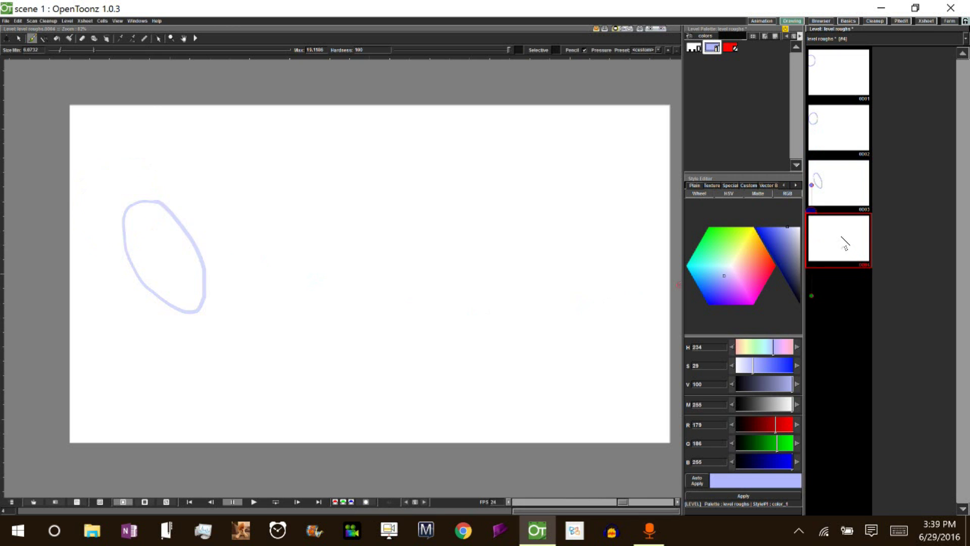
{"action": "right_click", "coordinate": [845, 242]}
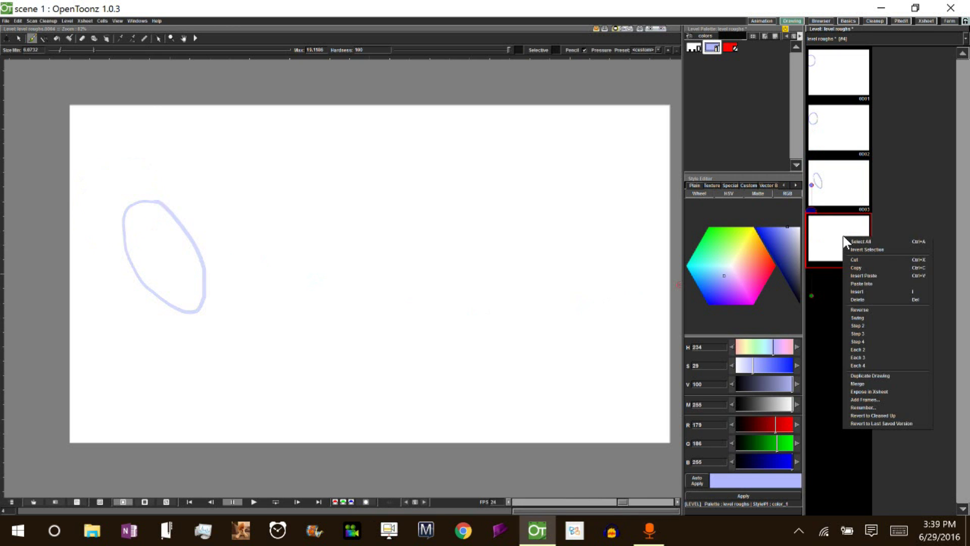
{"action": "left_click", "coordinate": [859, 291]}
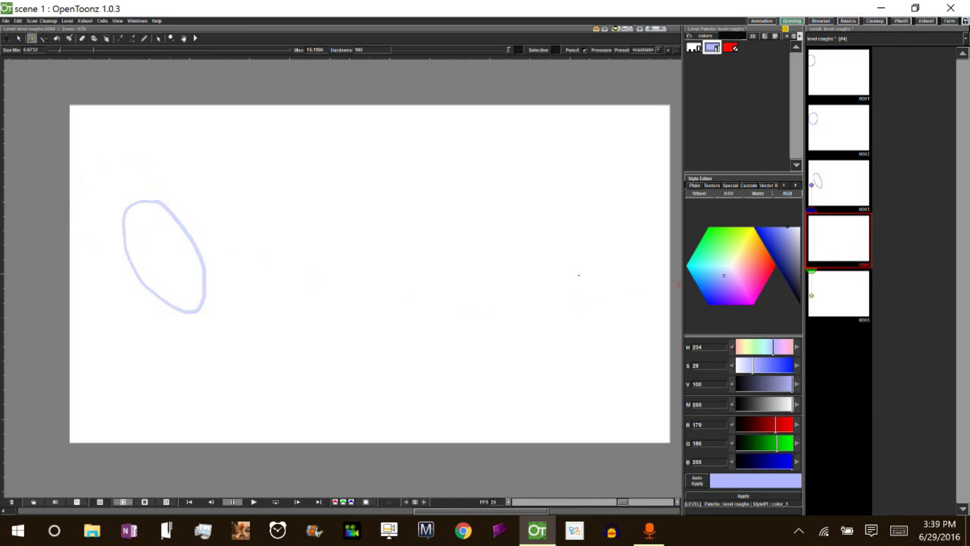
- On frame 0004, draw a slanted oval lower right of the onion-skinned ellipse, and insert an empty frame at frame 0005
{"action": "mouse_move", "coordinate": [212, 277]}
{"action": "left_mouse_down"}
{"action": "mouse_move", "coordinate": [164, 292]}
{"action": "mouse_move", "coordinate": [176, 337]}
{"action": "mouse_move", "coordinate": [203, 356]}
{"action": "mouse_move", "coordinate": [244, 353]}
{"action": "mouse_move", "coordinate": [254, 334]}
{"action": "mouse_move", "coordinate": [239, 302]}
{"action": "mouse_move", "coordinate": [196, 277]}
{"action": "left_mouse_up"}
{"action": "left_click", "coordinate": [843, 293]}
{"action": "right_click", "coordinate": [847, 299]}
{"action": "left_click", "coordinate": [862, 352]}
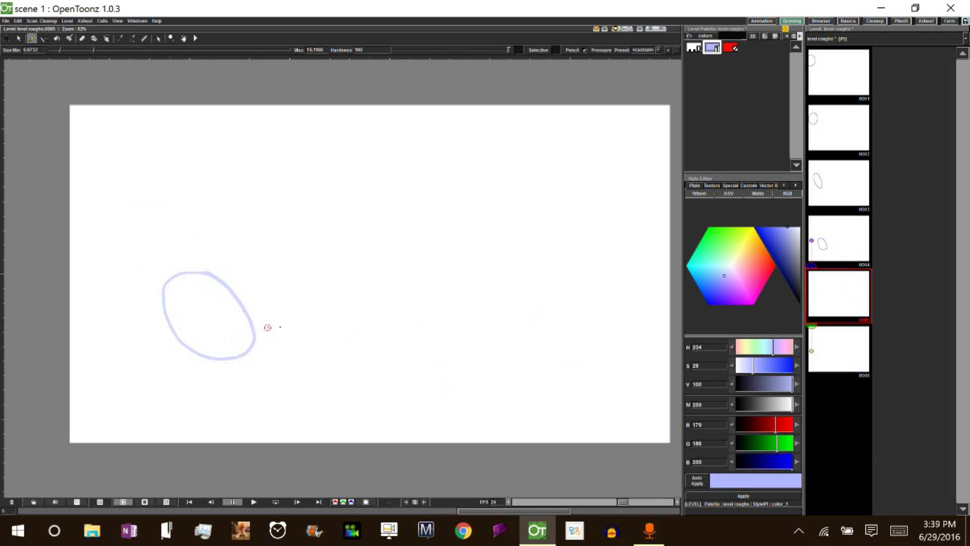
- On frame 0005, draw a wide flattened ellipse below the onion-skinned oval, and insert an empty frame at frame 0006
{"action": "mouse_move", "coordinate": [289, 322]}
{"action": "left_mouse_down"}
{"action": "mouse_move", "coordinate": [220, 331]}
{"action": "mouse_move", "coordinate": [178, 357]}
{"action": "mouse_move", "coordinate": [216, 384]}
{"action": "mouse_move", "coordinate": [286, 384]}
{"action": "mouse_move", "coordinate": [339, 342]}
{"action": "mouse_move", "coordinate": [284, 322]}
{"action": "left_mouse_up"}
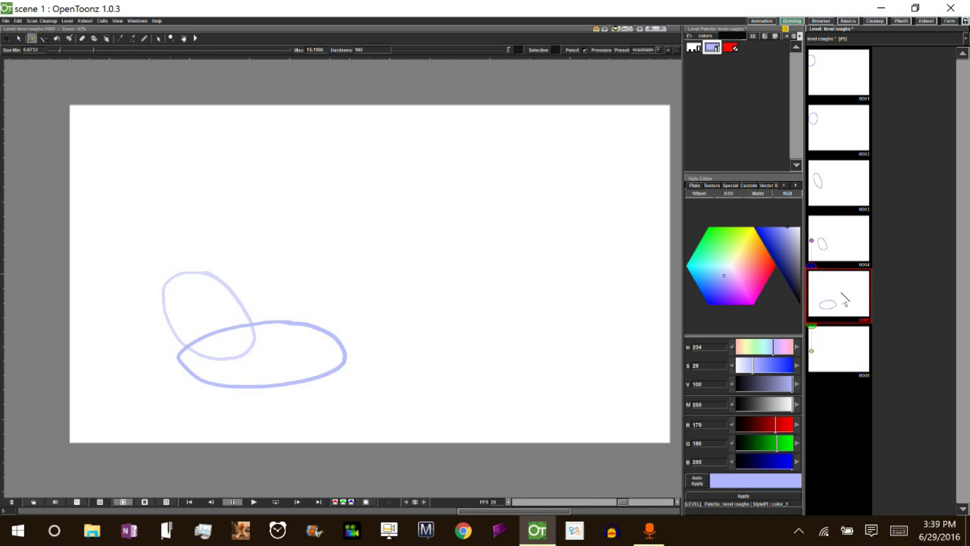
{"action": "left_click", "coordinate": [845, 348]}
{"action": "right_click", "coordinate": [844, 346]}
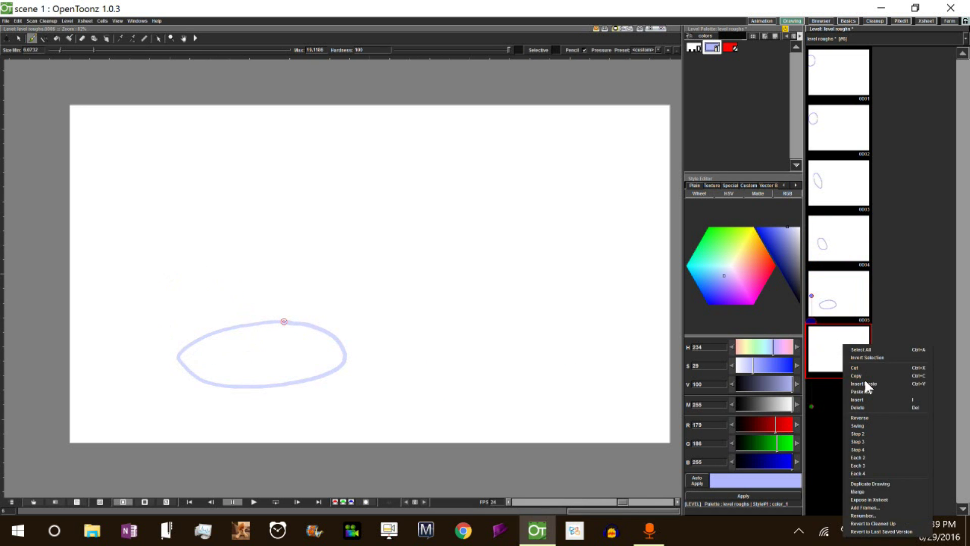
{"action": "left_click", "coordinate": [863, 399]}
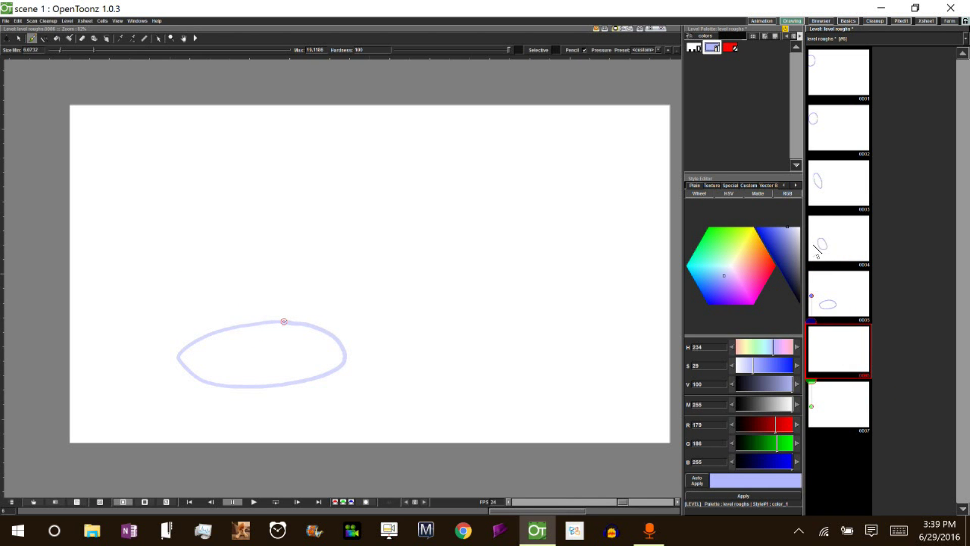
- On frame 0006, draw an oval tilted up to the right using frame 0004's fixed onion skin as reference, and turn that onion skin off
{"action": "left_click_drag", "start_coordinate": [166, 293], "coordinate": [252, 329]}
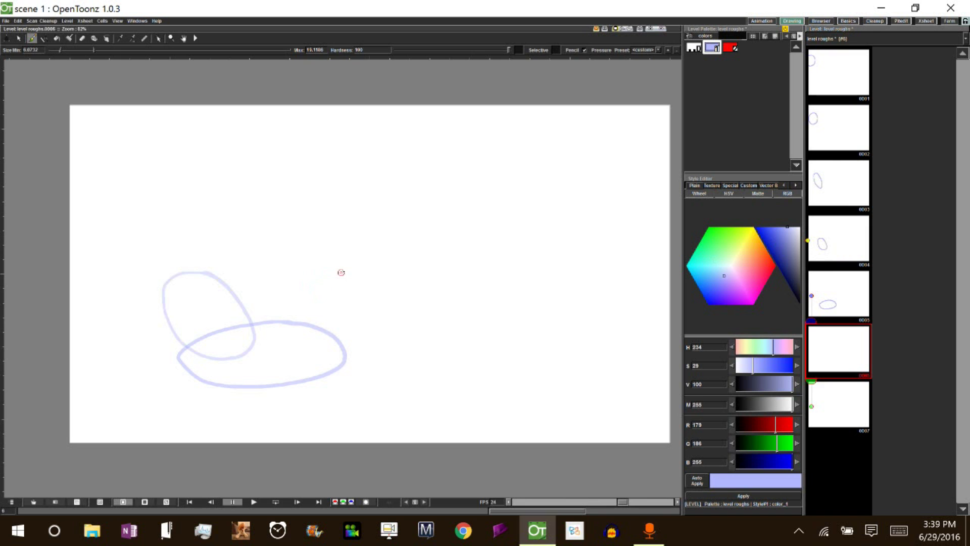
{"action": "mouse_move", "coordinate": [340, 270]}
{"action": "left_mouse_down"}
{"action": "mouse_move", "coordinate": [291, 321]}
{"action": "mouse_move", "coordinate": [287, 349]}
{"action": "mouse_move", "coordinate": [304, 364]}
{"action": "mouse_move", "coordinate": [343, 356]}
{"action": "mouse_move", "coordinate": [363, 328]}
{"action": "mouse_move", "coordinate": [356, 280]}
{"action": "mouse_move", "coordinate": [340, 266]}
{"action": "mouse_move", "coordinate": [291, 318]}
{"action": "mouse_move", "coordinate": [292, 341]}
{"action": "mouse_move", "coordinate": [328, 357]}
{"action": "mouse_move", "coordinate": [384, 331]}
{"action": "mouse_move", "coordinate": [391, 304]}
{"action": "mouse_move", "coordinate": [362, 266]}
{"action": "mouse_move", "coordinate": [326, 277]}
{"action": "left_mouse_up"}
{"action": "key", "text": "ctrl+z"}
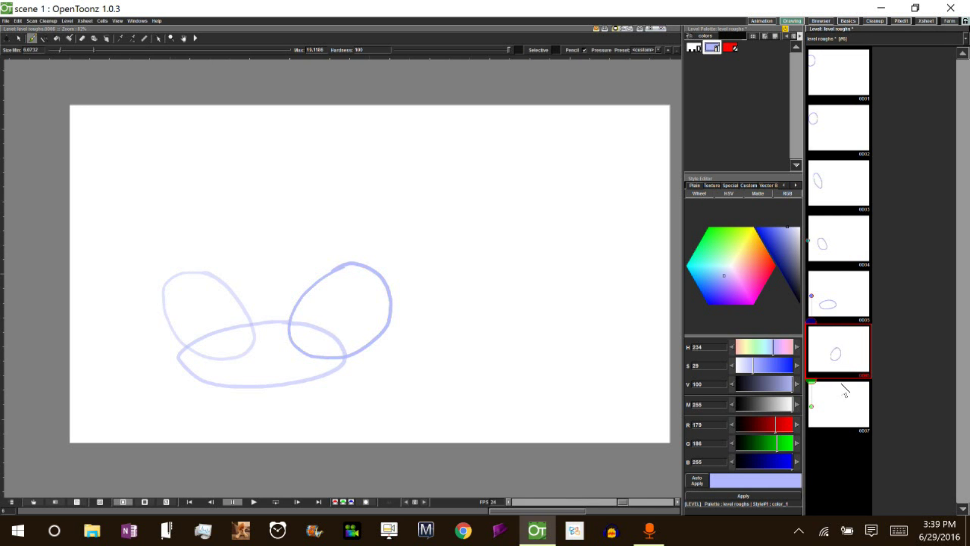
{"action": "left_click", "coordinate": [809, 241]}
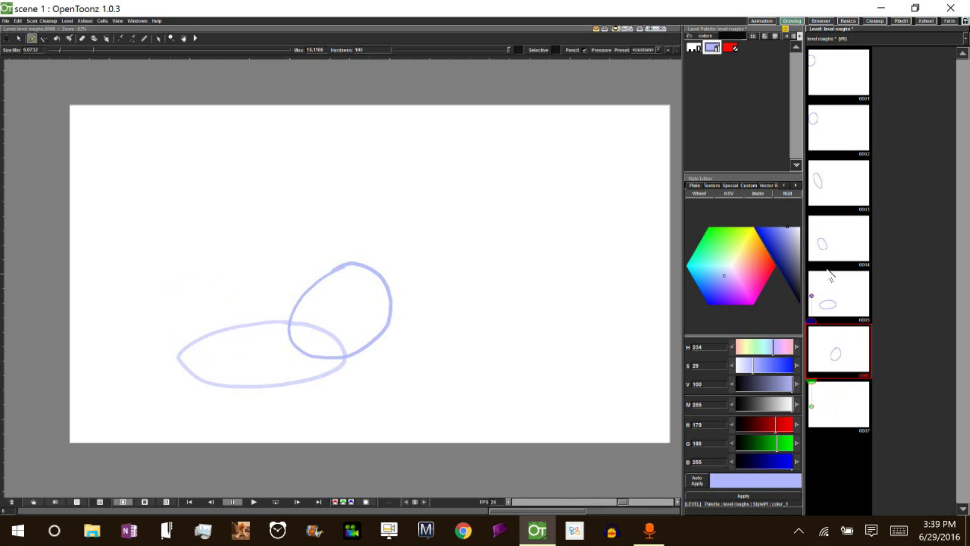
- Insert an empty frame at frame 0007 and draw a stretched ellipse rising to the right, overlapping the onion-skinned oval
{"action": "right_click", "coordinate": [843, 400]}
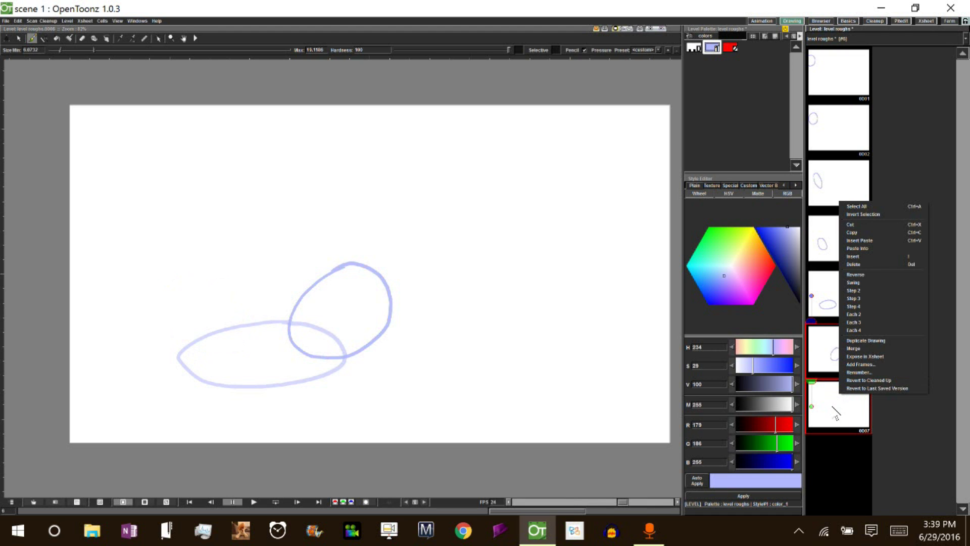
{"action": "left_click", "coordinate": [842, 401]}
{"action": "right_click", "coordinate": [843, 399]}
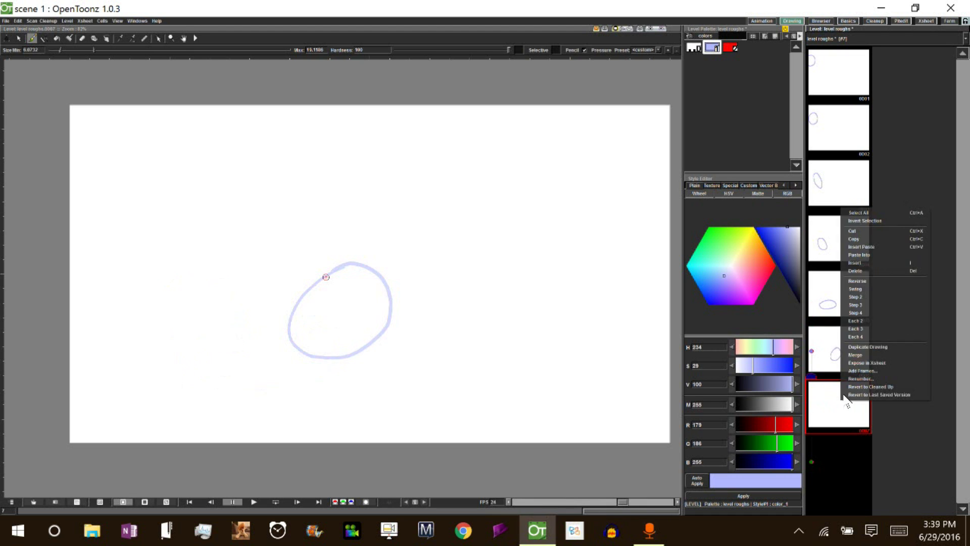
{"action": "left_click", "coordinate": [866, 264]}
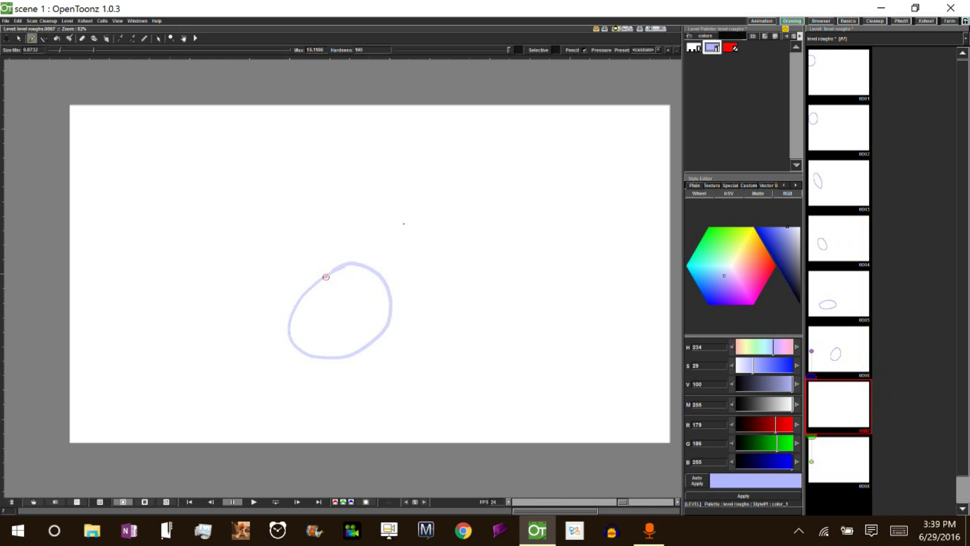
{"action": "mouse_move", "coordinate": [438, 182]}
{"action": "left_mouse_down"}
{"action": "mouse_move", "coordinate": [363, 269]}
{"action": "mouse_move", "coordinate": [389, 303]}
{"action": "mouse_move", "coordinate": [459, 256]}
{"action": "mouse_move", "coordinate": [467, 222]}
{"action": "mouse_move", "coordinate": [429, 188]}
{"action": "left_mouse_up"}
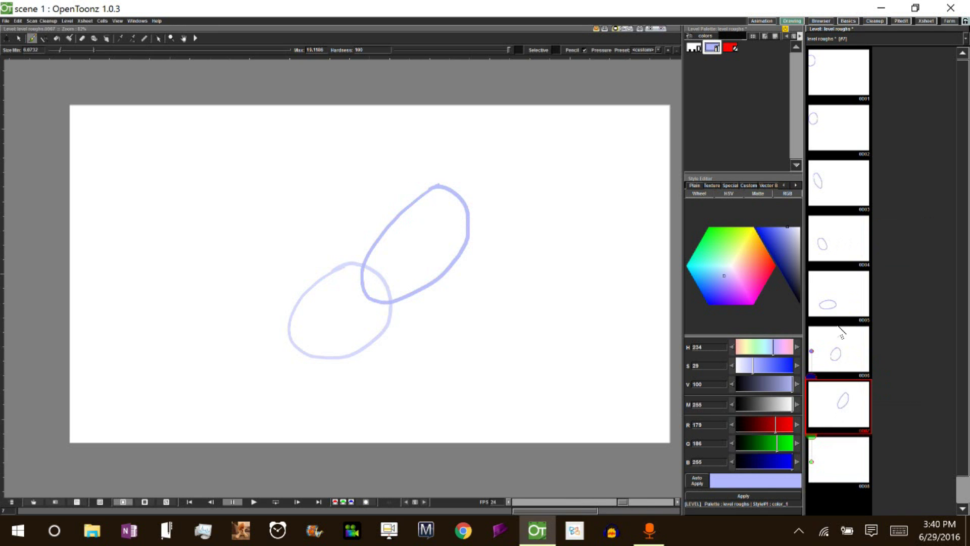
- Insert an empty frame at frame 0008 and draw a circle overlapping the upper end of the onion-skinned ellipse
{"action": "left_click", "coordinate": [838, 460]}
{"action": "right_click", "coordinate": [839, 460]}
{"action": "left_click", "coordinate": [870, 325]}
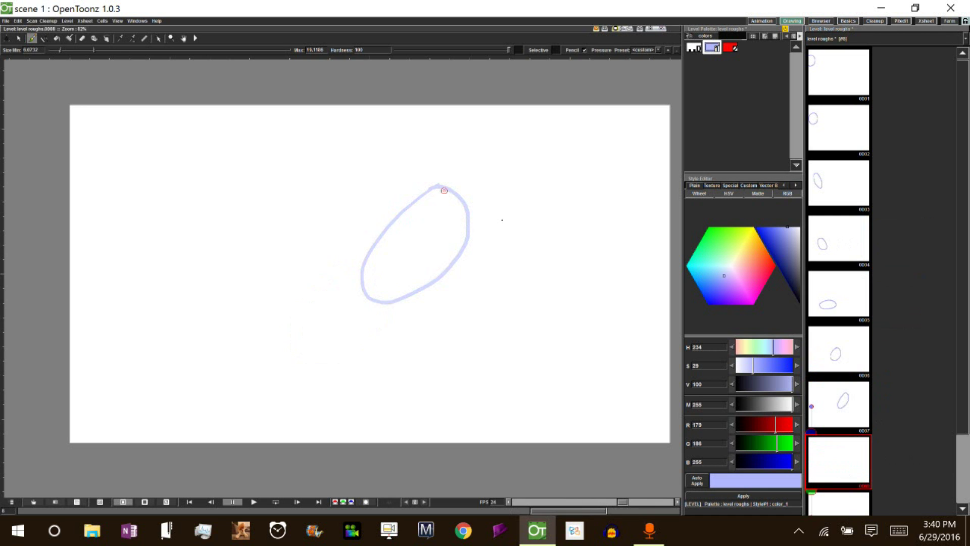
{"action": "mouse_move", "coordinate": [472, 146]}
{"action": "left_mouse_down"}
{"action": "mouse_move", "coordinate": [432, 171]}
{"action": "mouse_move", "coordinate": [435, 208]}
{"action": "mouse_move", "coordinate": [491, 229]}
{"action": "mouse_move", "coordinate": [515, 179]}
{"action": "mouse_move", "coordinate": [474, 148]}
{"action": "left_mouse_up"}
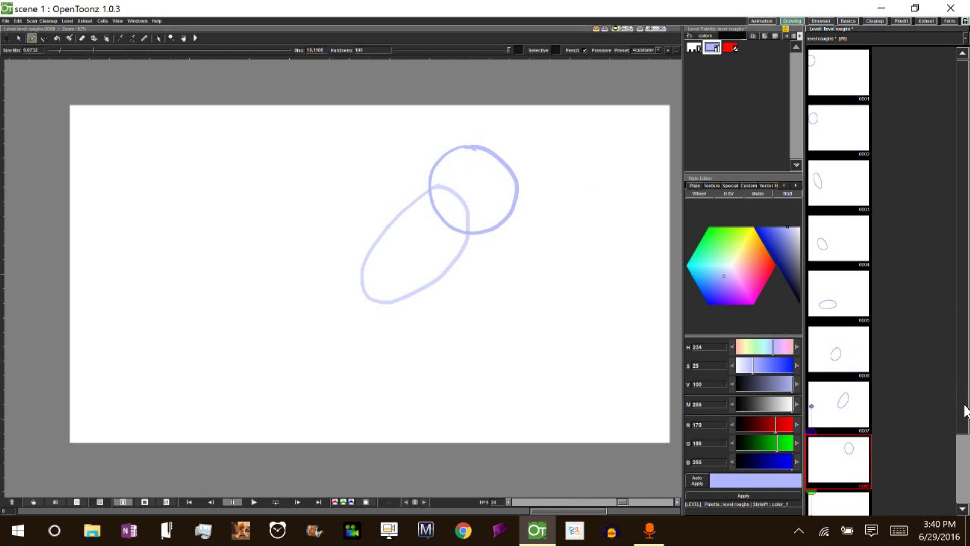
- Insert an empty frame at frame 0009 and draw a circle slightly up and right of the onion-skinned circle
{"action": "scroll", "coordinate": [962, 404], "scroll_direction": "down", "scroll_amount": 1}
{"action": "scroll", "coordinate": [967, 457], "scroll_direction": "down", "scroll_amount": 1}
{"action": "right_click", "coordinate": [852, 426]}
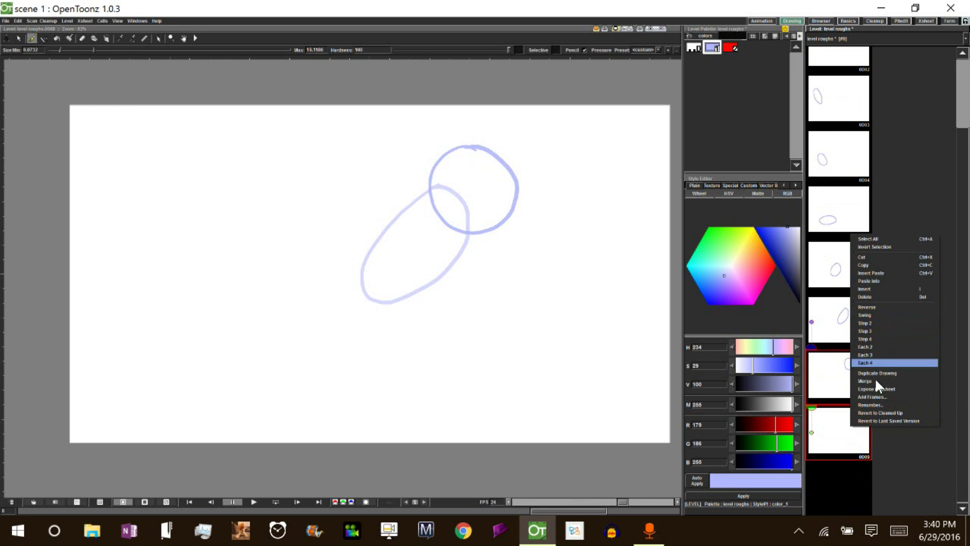
{"action": "left_click", "coordinate": [877, 288]}
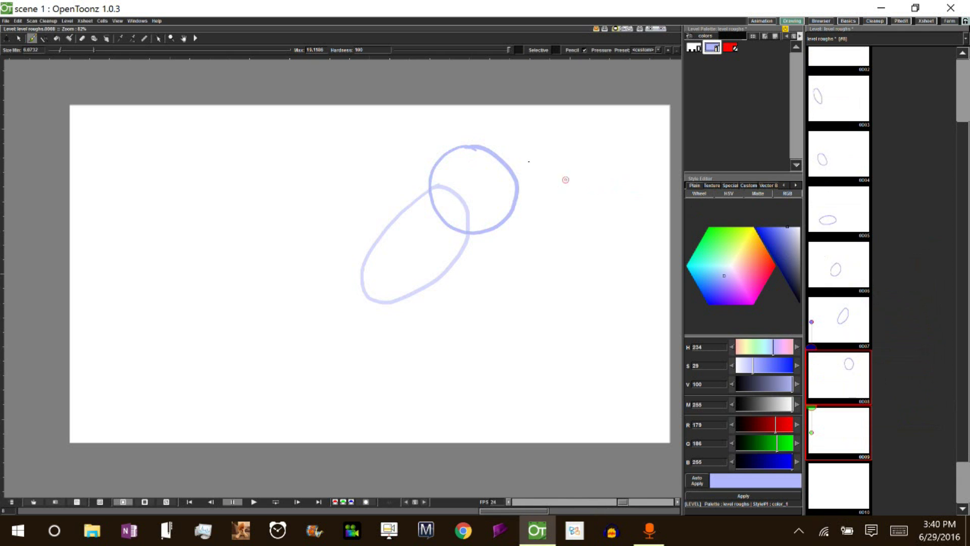
{"action": "left_click", "coordinate": [839, 432]}
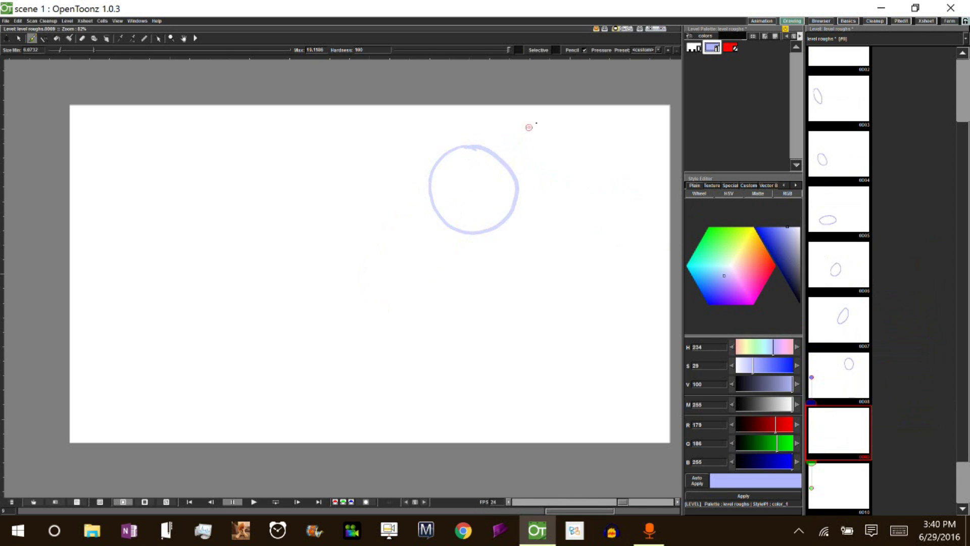
{"action": "mouse_move", "coordinate": [516, 122]}
{"action": "left_mouse_down"}
{"action": "mouse_move", "coordinate": [471, 185]}
{"action": "mouse_move", "coordinate": [561, 154]}
{"action": "mouse_move", "coordinate": [506, 124]}
{"action": "left_mouse_up"}
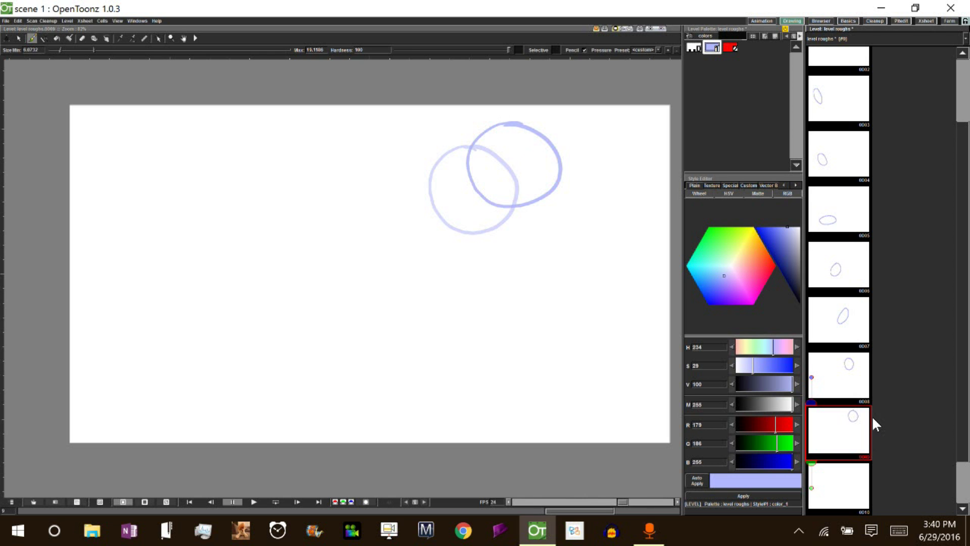
- Flip through the last few drawings and deactivate the onion skin
{"action": "key", "text": "Up"}
{"action": "key", "text": "Up"}
{"action": "key", "text": "Up"}
{"action": "key", "text": "Down"}
{"action": "key", "text": "Down"}
{"action": "right_click", "coordinate": [598, 324]}
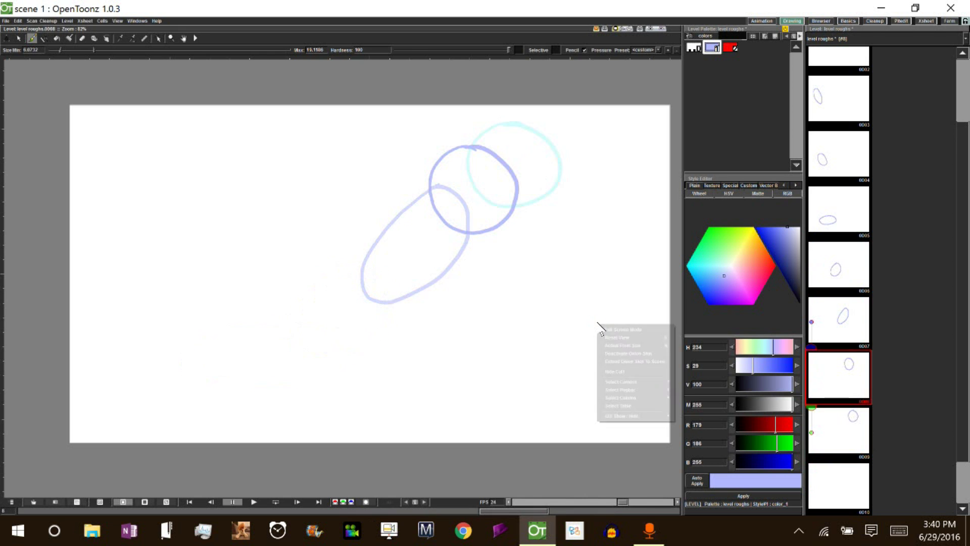
{"action": "left_click", "coordinate": [630, 352]}
- Flip back and forth through the drawings to examine the ball's motion and the squash on frame 0005
{"action": "key", "text": "Up"}
{"action": "key", "text": "Up"}
{"action": "key", "text": "Up"}
{"action": "key", "text": "Up"}
{"action": "key", "text": "Up"}
{"action": "key", "text": "Up"}
{"action": "key", "text": "Up"}
{"action": "key", "text": "Down"}
{"action": "key", "text": "Down"}
{"action": "key", "text": "Down"}
{"action": "key", "text": "Down"}
{"action": "key", "text": "Down"}
{"action": "key", "text": "Down"}
{"action": "key", "text": "Down"}
{"action": "key", "text": "Down"}
{"action": "key", "text": "Up"}
{"action": "key", "text": "Up"}
{"action": "key", "text": "Up"}
{"action": "key", "text": "Up"}
{"action": "key", "text": "Up"}
{"action": "key", "text": "Up"}
{"action": "key", "text": "Up"}
{"action": "key", "text": "Up"}
{"action": "key", "text": "Down"}
{"action": "key", "text": "Down"}
{"action": "key", "text": "Down"}
{"action": "key", "text": "Down"}
{"action": "key", "text": "Down"}
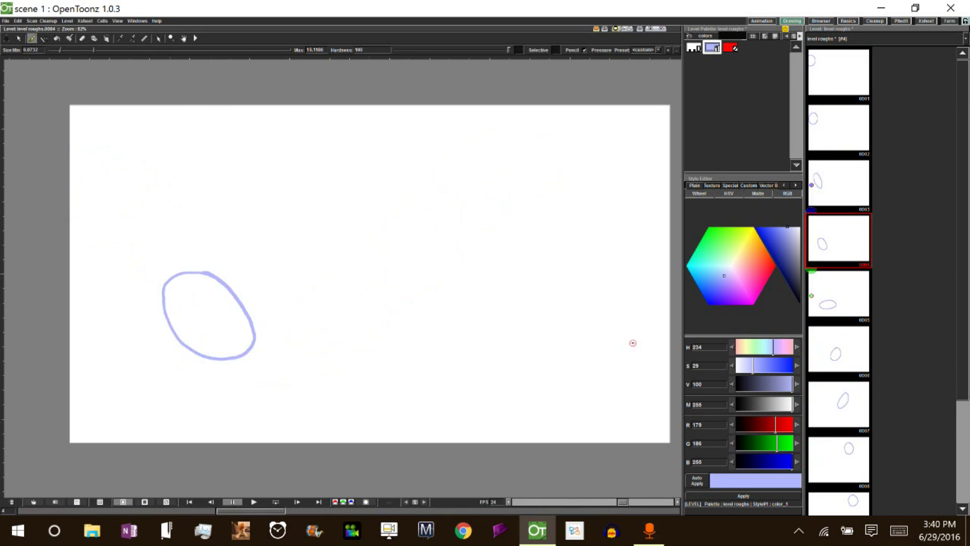
{"action": "key", "text": "Up"}
{"action": "key", "text": "Up"}
{"action": "key", "text": "Down"}
{"action": "key", "text": "Up"}
{"action": "key", "text": "Down"}
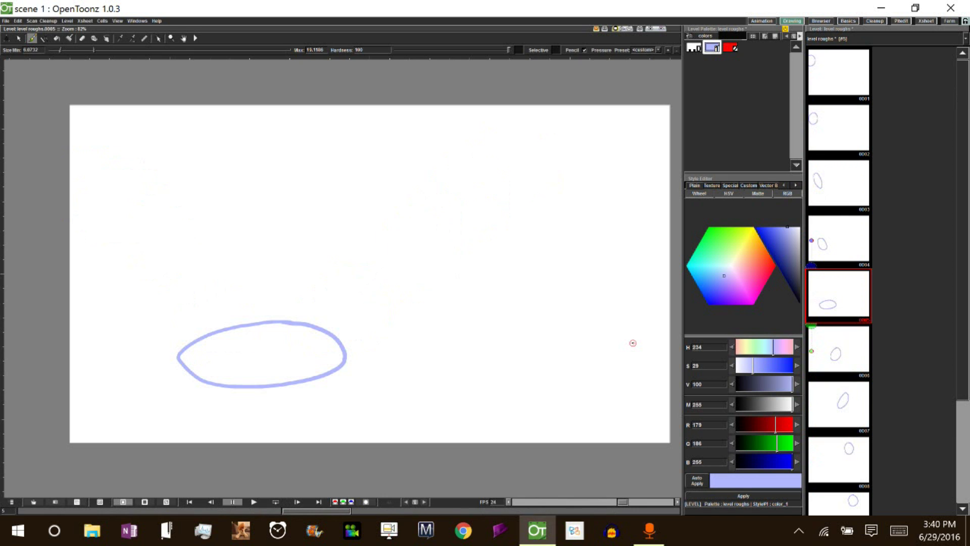
{"action": "key", "text": "Up"}
{"action": "key", "text": "Up"}
{"action": "key", "text": "Up"}
{"action": "key", "text": "Up"}
{"action": "key", "text": "Down"}
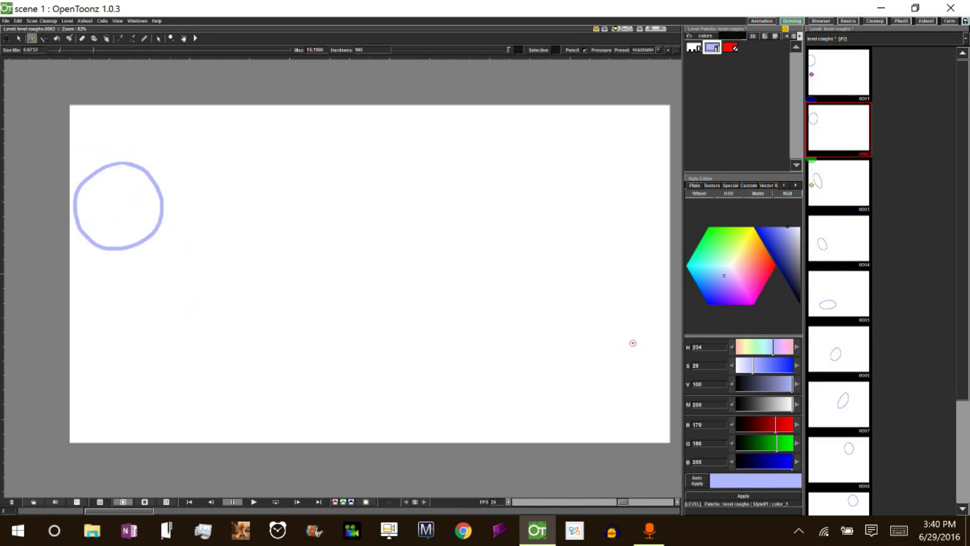
{"action": "key", "text": "Down"}
{"action": "key", "text": "Down"}
{"action": "key", "text": "Down"}
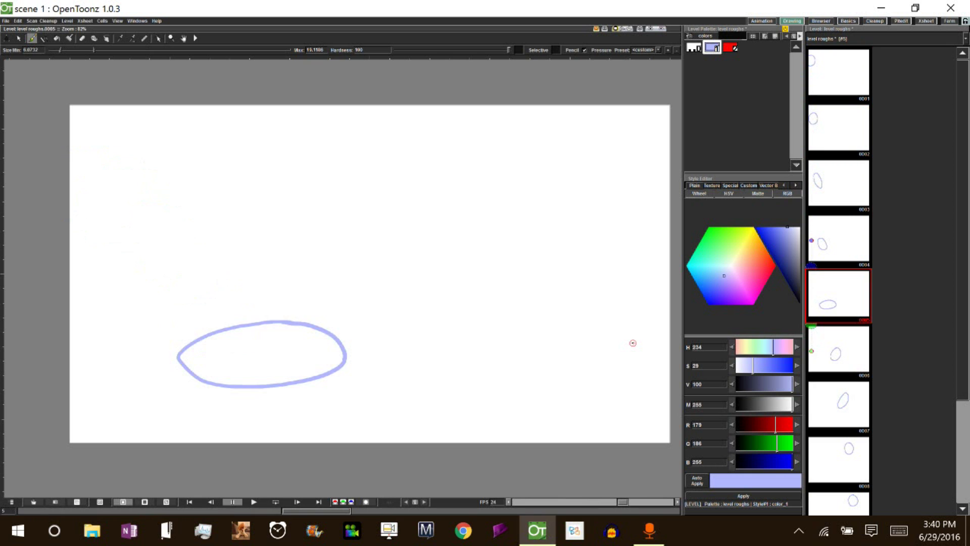
{"action": "key", "text": "Up"}
{"action": "key", "text": "Up"}
{"action": "key", "text": "Up"}
{"action": "key", "text": "Up"}
{"action": "key", "text": "Down"}
{"action": "key", "text": "Down"}
{"action": "key", "text": "Down"}
{"action": "key", "text": "Down"}
- Lasso the flattened ellipse on frame 0005 with a freehand selection and activate the onion skin to compare it with its neighbours
{"action": "left_click", "coordinate": [19, 40]}
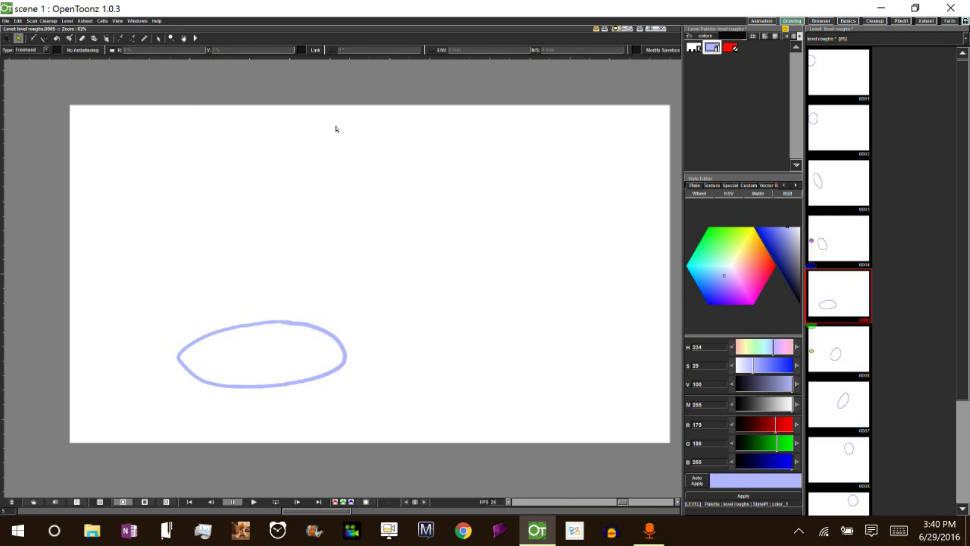
{"action": "mouse_move", "coordinate": [246, 300]}
{"action": "left_mouse_down"}
{"action": "mouse_move", "coordinate": [247, 418]}
{"action": "mouse_move", "coordinate": [347, 325]}
{"action": "mouse_move", "coordinate": [337, 297]}
{"action": "left_mouse_up"}
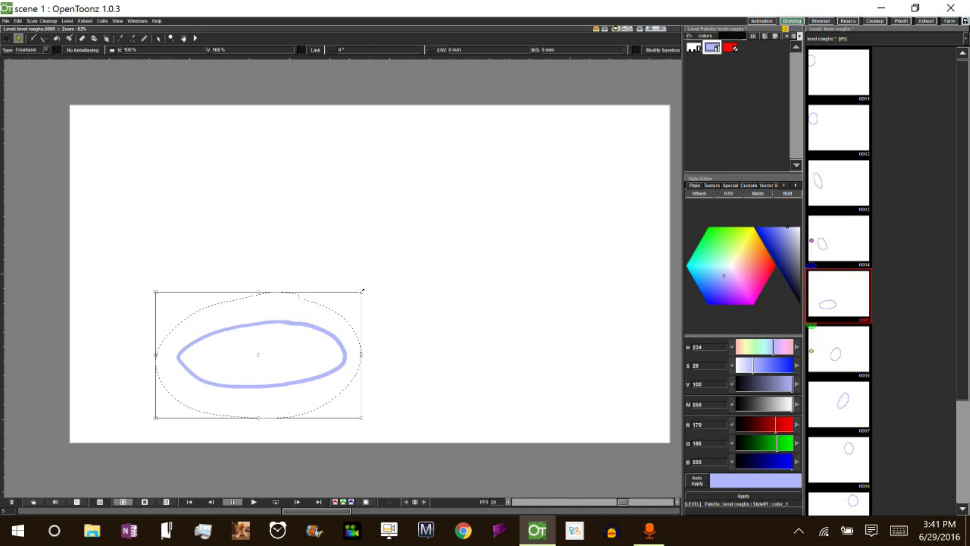
{"action": "right_click", "coordinate": [454, 269]}
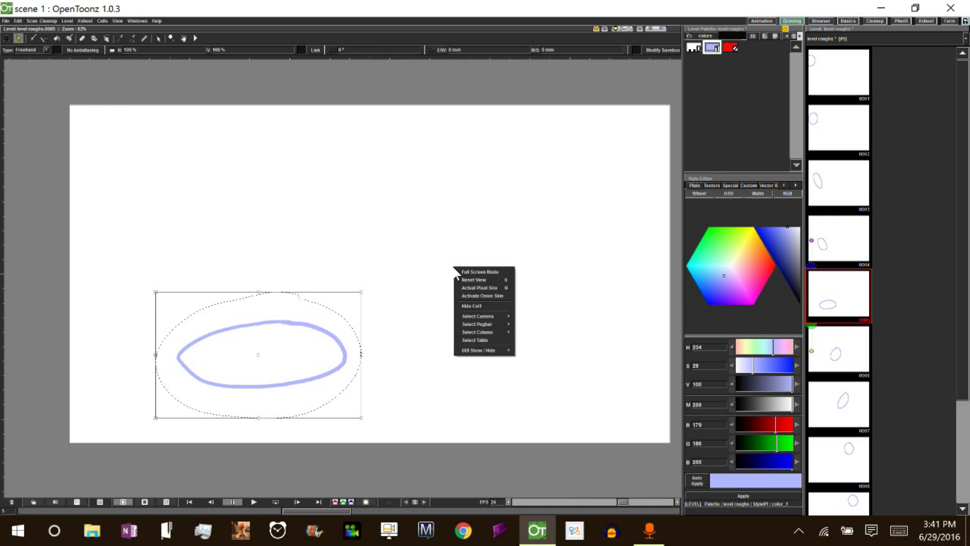
{"action": "left_click", "coordinate": [502, 294]}
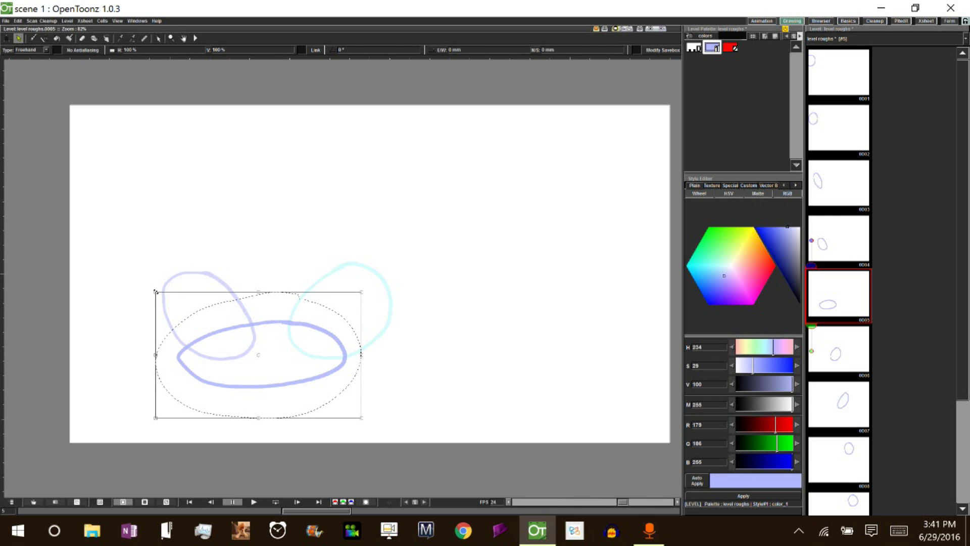
- Shrink the selected ellipse to about 89% width and 91% height, rotate it about -3°, and deactivate the onion skin
{"action": "left_click_drag", "start_coordinate": [155, 291], "coordinate": [172, 297]}
{"action": "left_click_drag", "start_coordinate": [361, 296], "coordinate": [354, 303]}
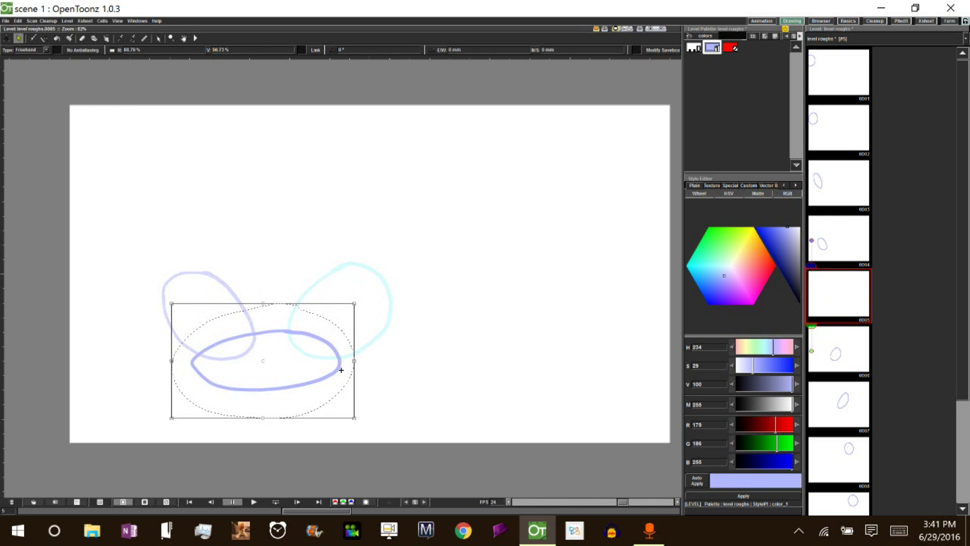
{"action": "left_click_drag", "start_coordinate": [361, 304], "coordinate": [361, 314]}
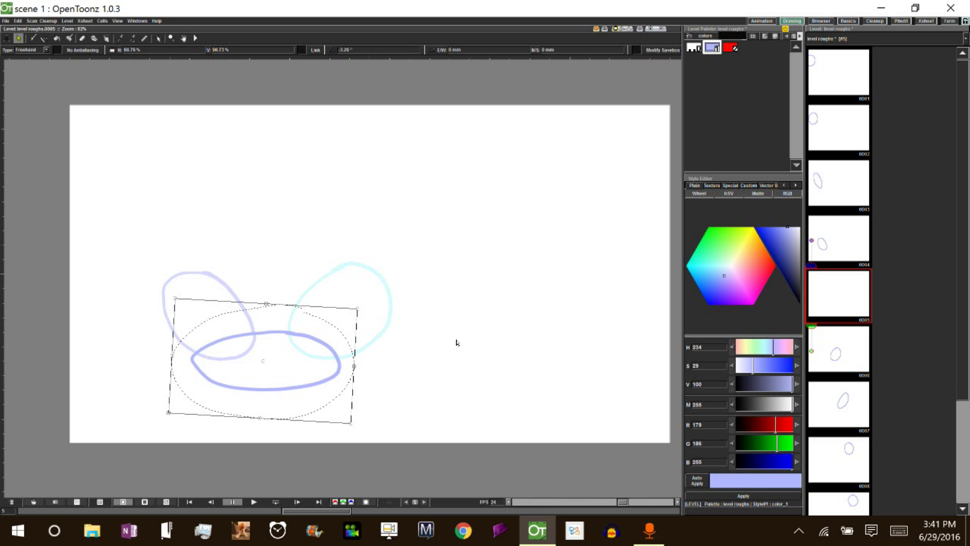
{"action": "left_click", "coordinate": [531, 369]}
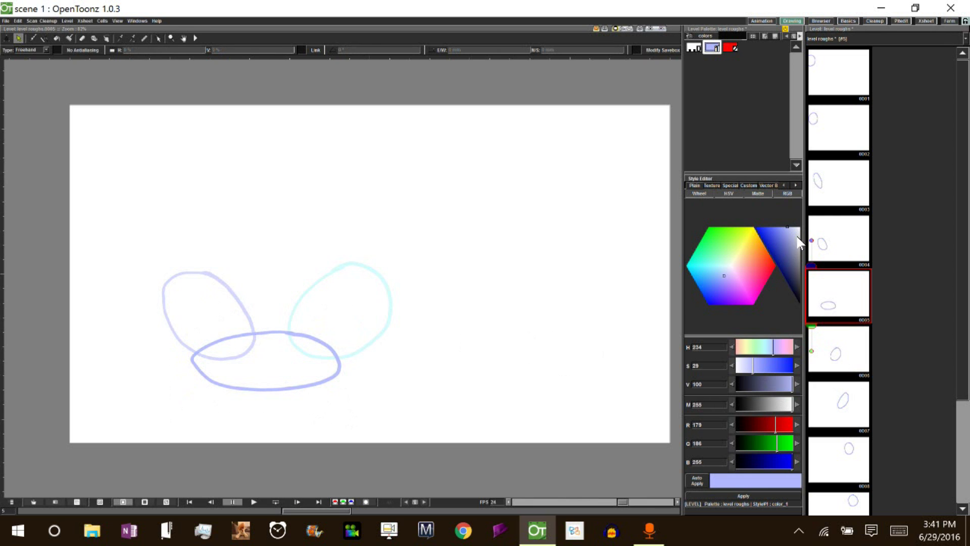
{"action": "right_click", "coordinate": [562, 321]}
{"action": "left_click", "coordinate": [607, 350]}
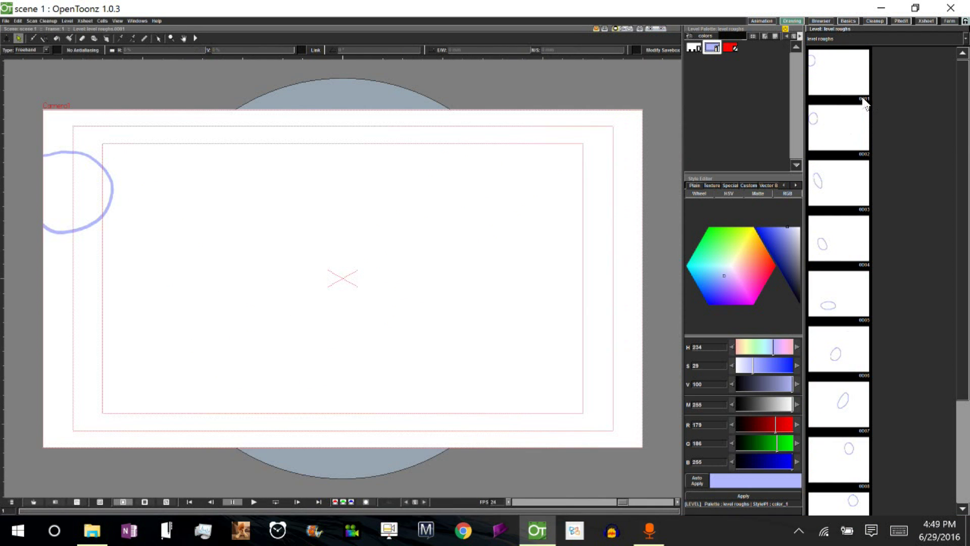
- Switch to the Animation room to work with the level's exposure in the xsheet
{"action": "left_click", "coordinate": [761, 21]}
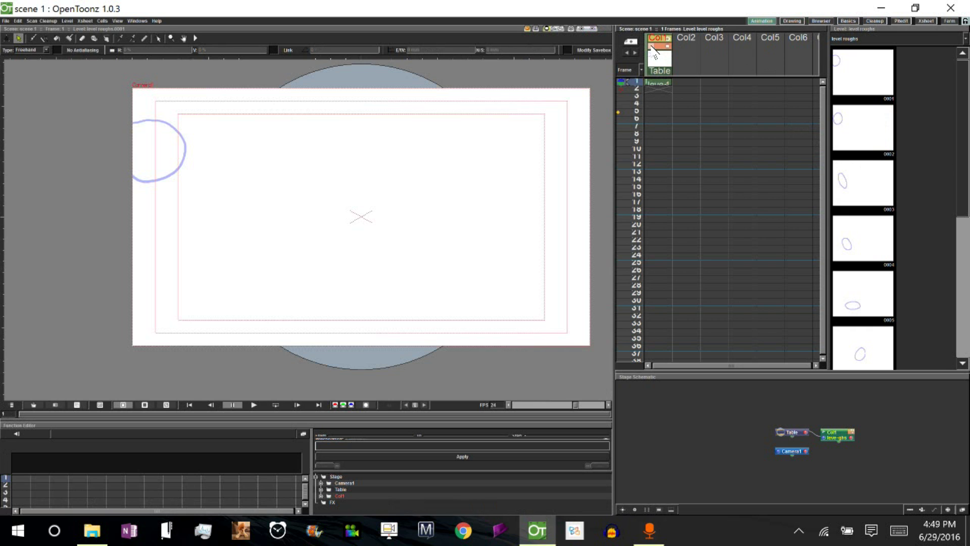
{"action": "left_click", "coordinate": [658, 82]}
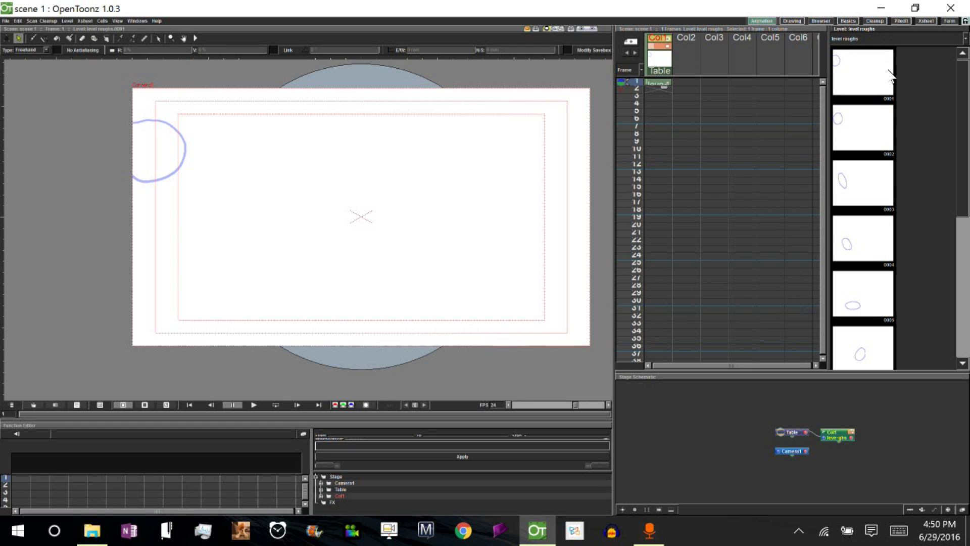
{"action": "left_click", "coordinate": [793, 21]}
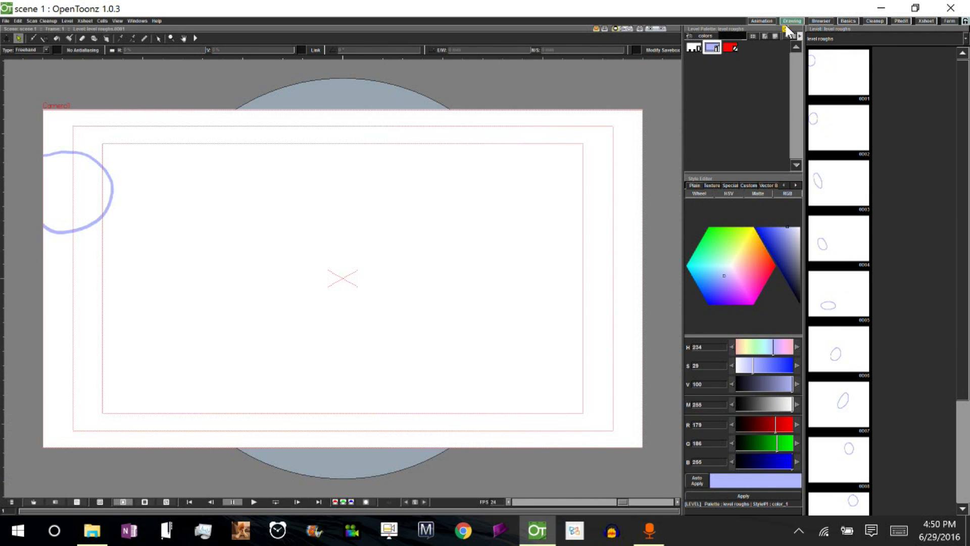
{"action": "left_click", "coordinate": [762, 20]}
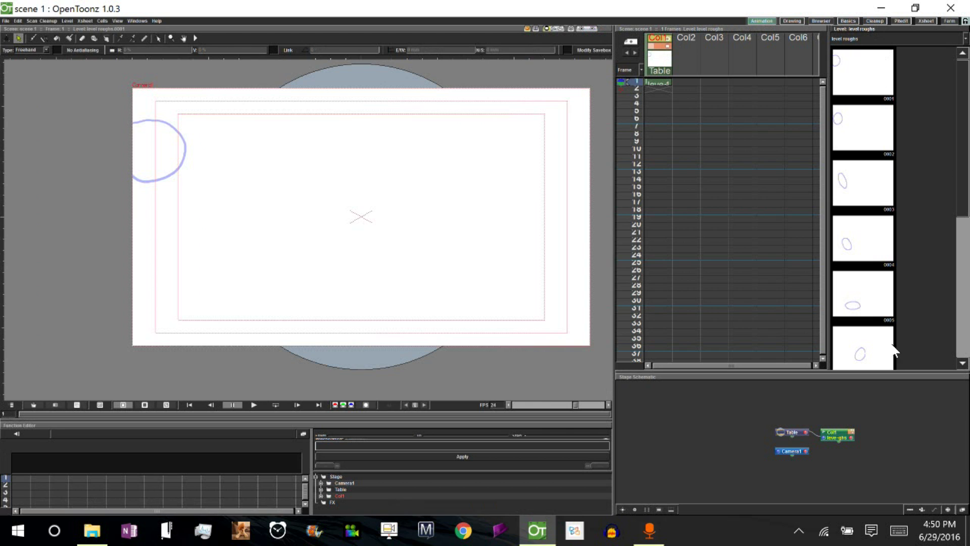
- Place drawing 0001 from the level strip into frame 1 of Col2 in the xsheet and select that cell
{"action": "mouse_move", "coordinate": [962, 92]}
{"action": "left_mouse_down"}
{"action": "mouse_move", "coordinate": [966, 207]}
{"action": "mouse_move", "coordinate": [967, 73]}
{"action": "left_mouse_up"}
{"action": "left_click_drag", "start_coordinate": [870, 79], "coordinate": [686, 82]}
{"action": "left_click", "coordinate": [690, 84]}
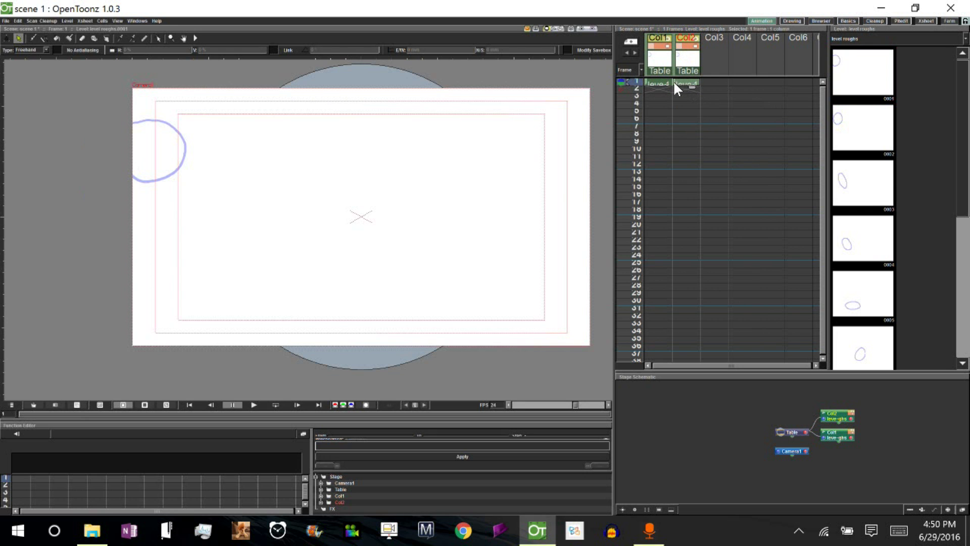
- Remove the drawing from Col2, including the attempt to move it to another cell, and select frame 1 of Col1
{"action": "left_click_drag", "start_coordinate": [675, 82], "coordinate": [656, 91]}
{"action": "left_click_drag", "start_coordinate": [658, 92], "coordinate": [695, 96]}
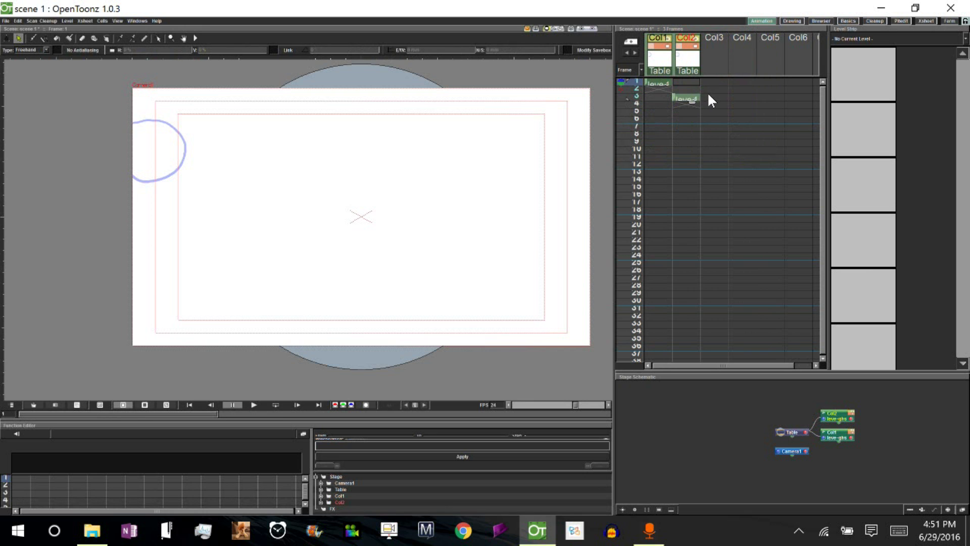
{"action": "left_click", "coordinate": [688, 97]}
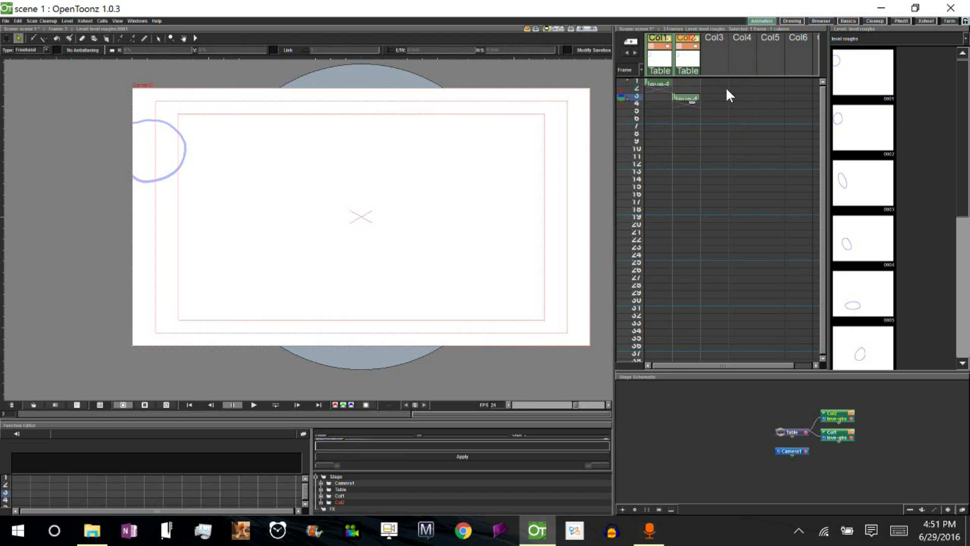
{"action": "key", "text": "Delete"}
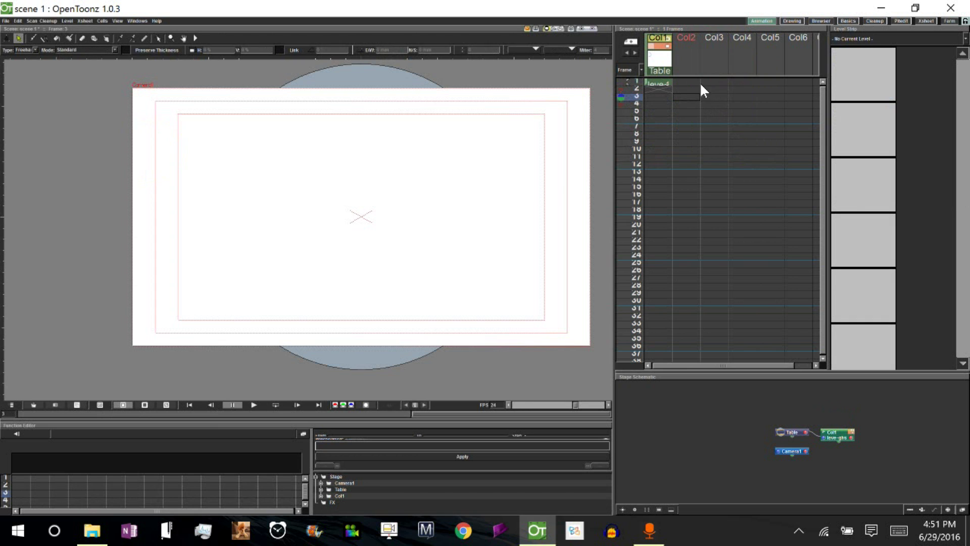
{"action": "left_click", "coordinate": [660, 67]}
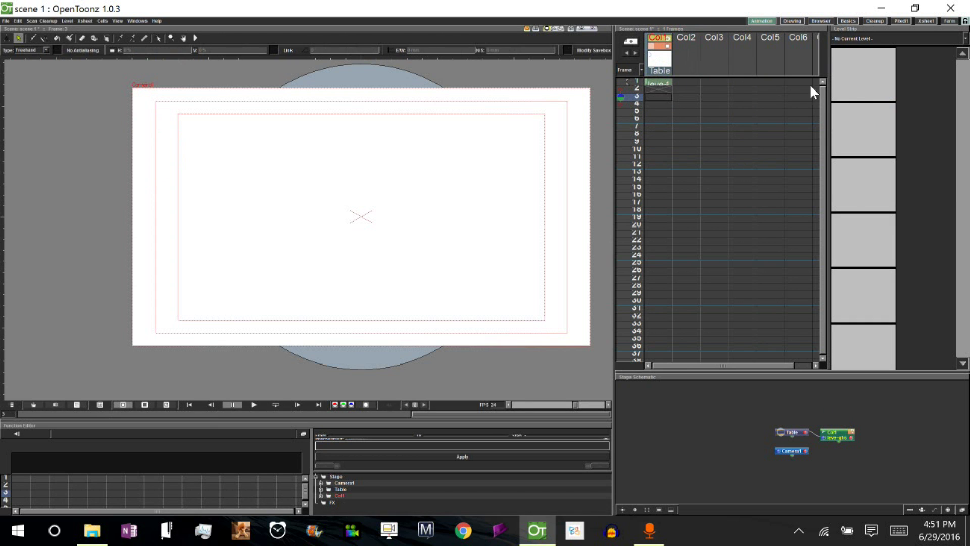
{"action": "left_click", "coordinate": [659, 82]}
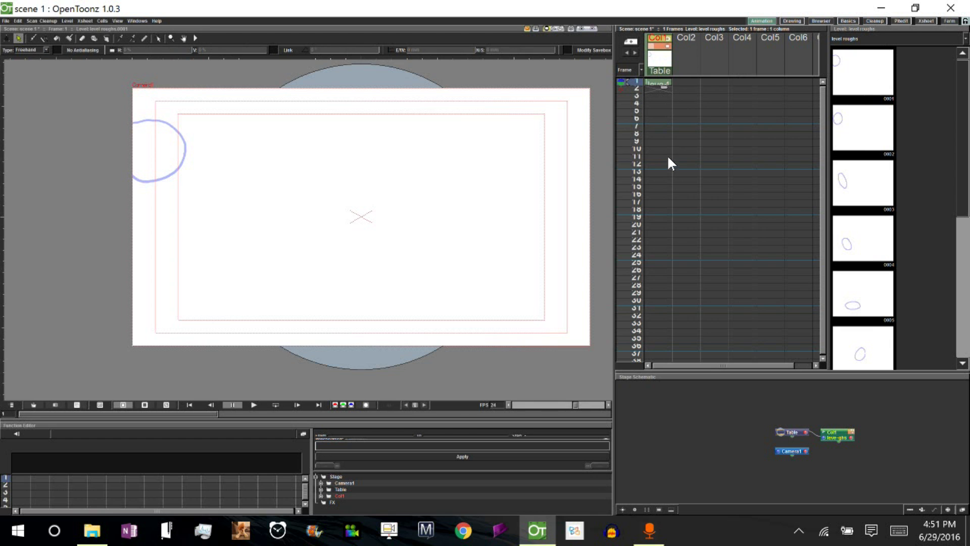
- Select drawings 0002 through 0009 of the roughs level in the level strip
{"action": "left_click", "coordinate": [873, 122]}
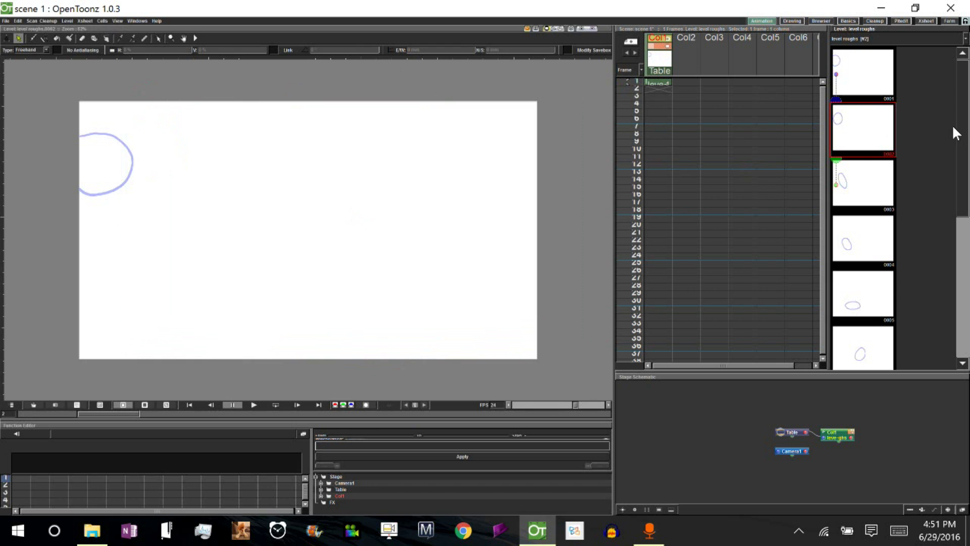
{"action": "left_click_drag", "start_coordinate": [966, 133], "coordinate": [944, 261]}
{"action": "left_click", "coordinate": [883, 238], "text": "shift"}
{"action": "left_click_drag", "start_coordinate": [964, 242], "coordinate": [965, 94]}
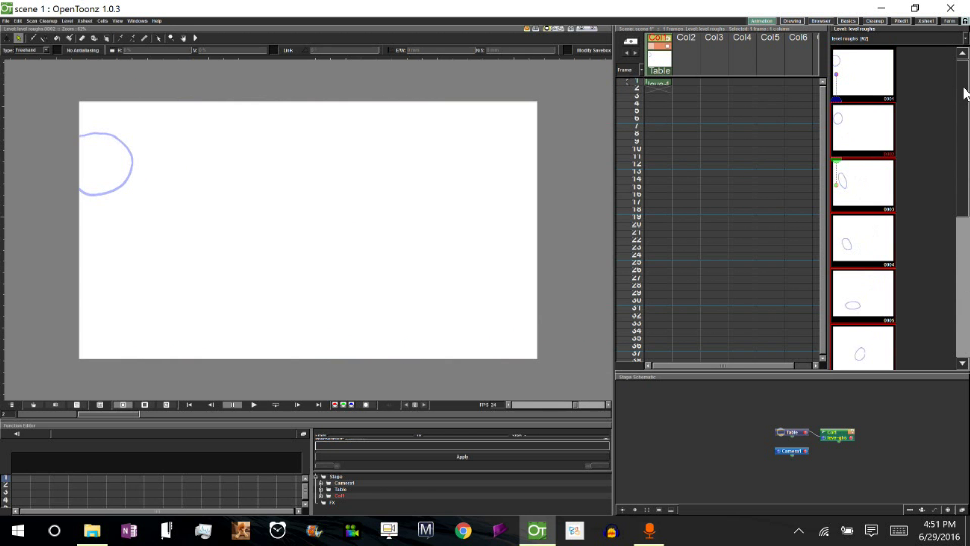
- Try exposing the selected drawings in the xsheet with Expose in Xsheet, and remove the resulting exposure
{"action": "right_click", "coordinate": [874, 132]}
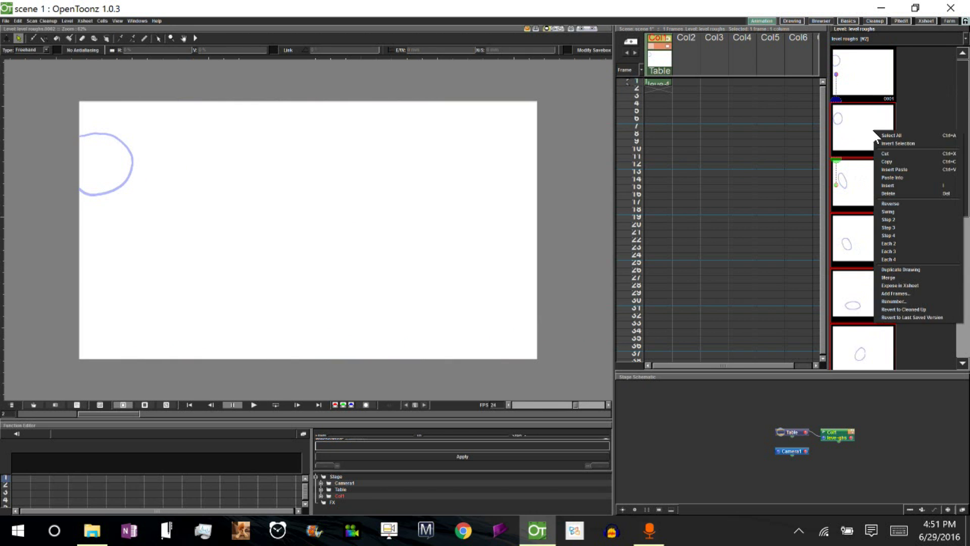
{"action": "left_click", "coordinate": [905, 286]}
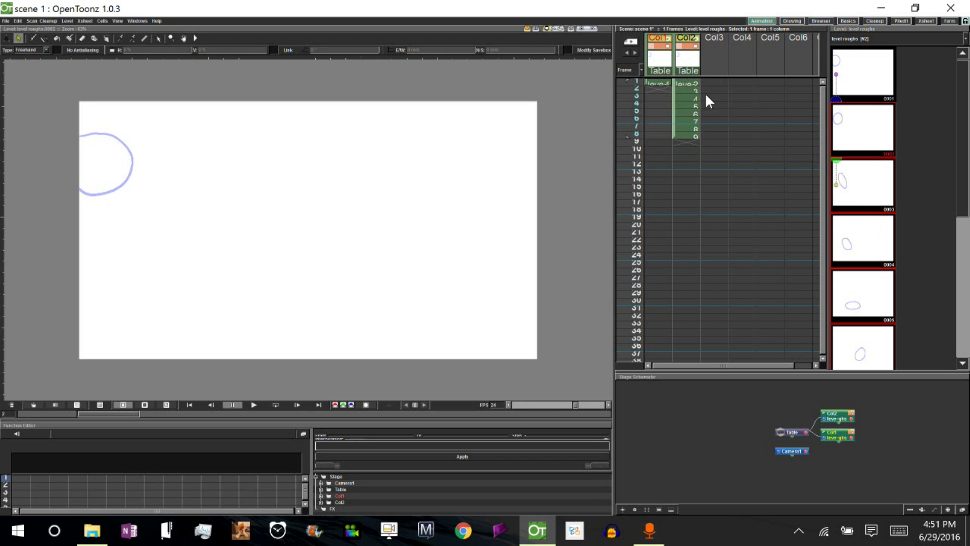
{"action": "key", "text": "Delete"}
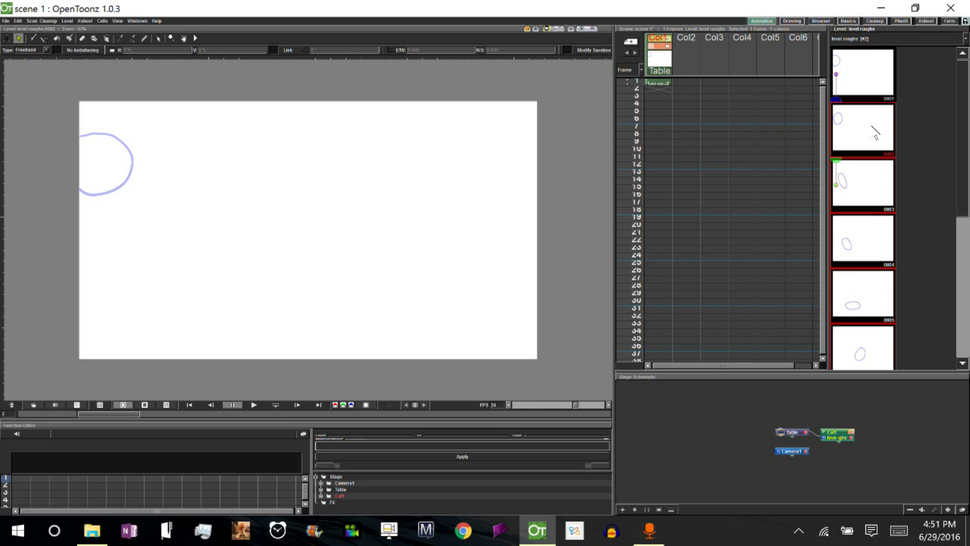
- Place the selected drawings 0002 through 0009 in Col1 of the xsheet, starting at frame 2
{"action": "left_click_drag", "start_coordinate": [875, 136], "coordinate": [667, 99]}
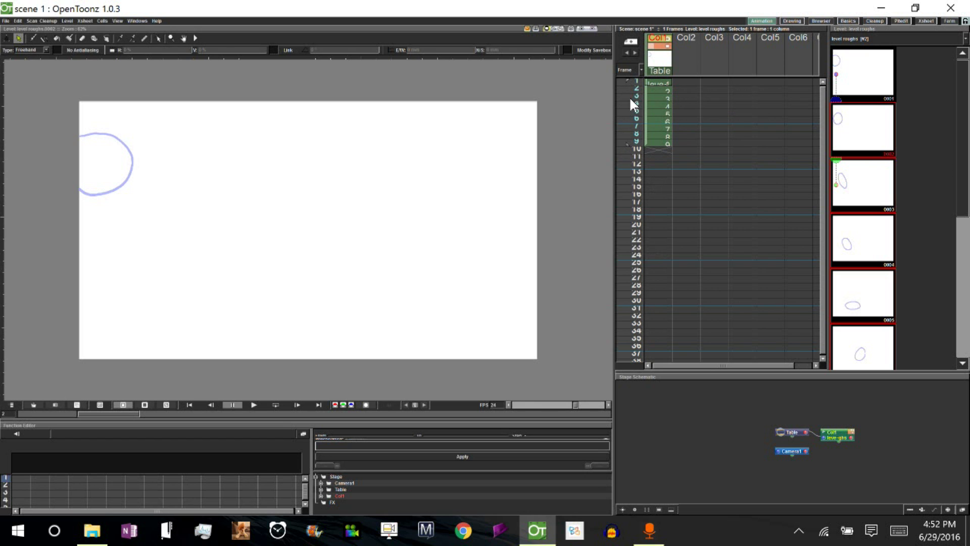
{"action": "right_click", "coordinate": [628, 145]}
{"action": "key", "text": "Escape"}
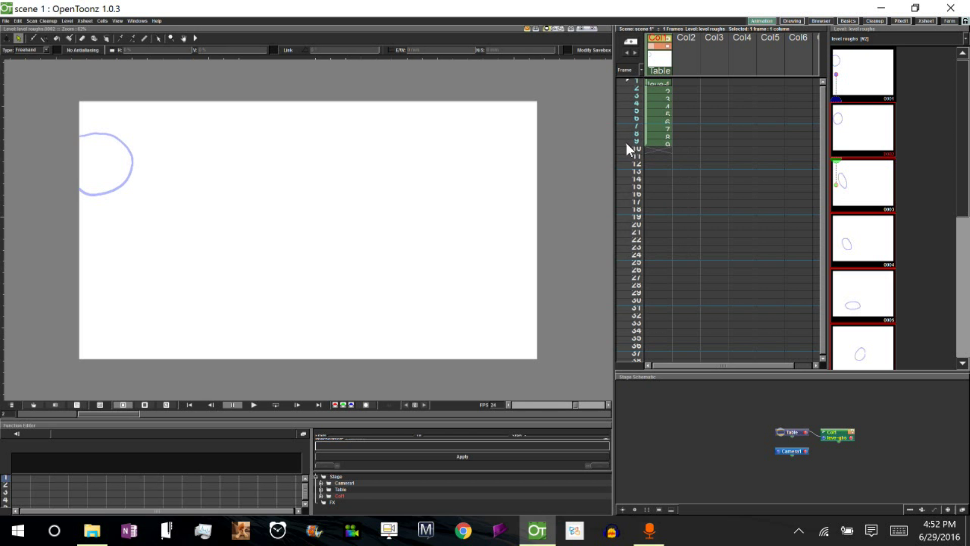
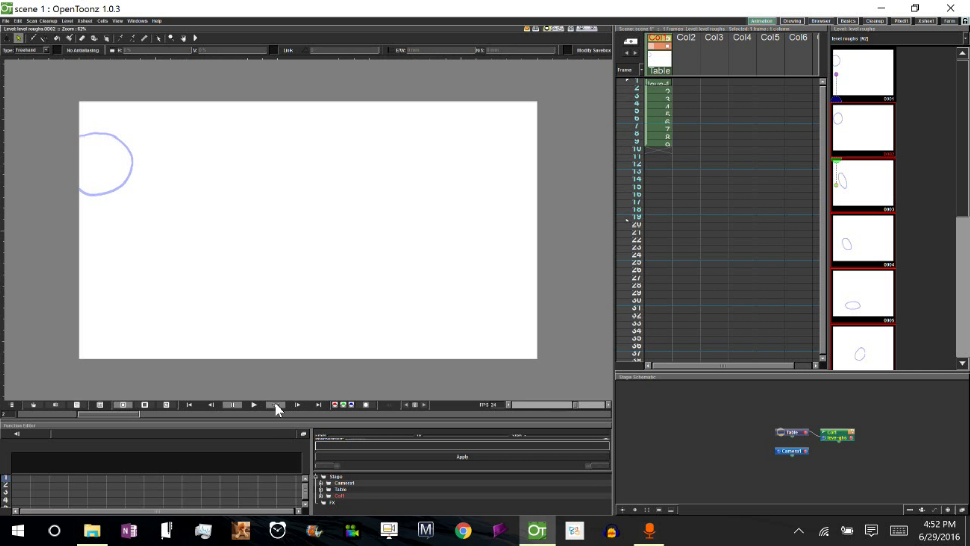
- Play the bouncing-ball animation from frame 1, loop it, and pause the playback
{"action": "left_click", "coordinate": [253, 404]}
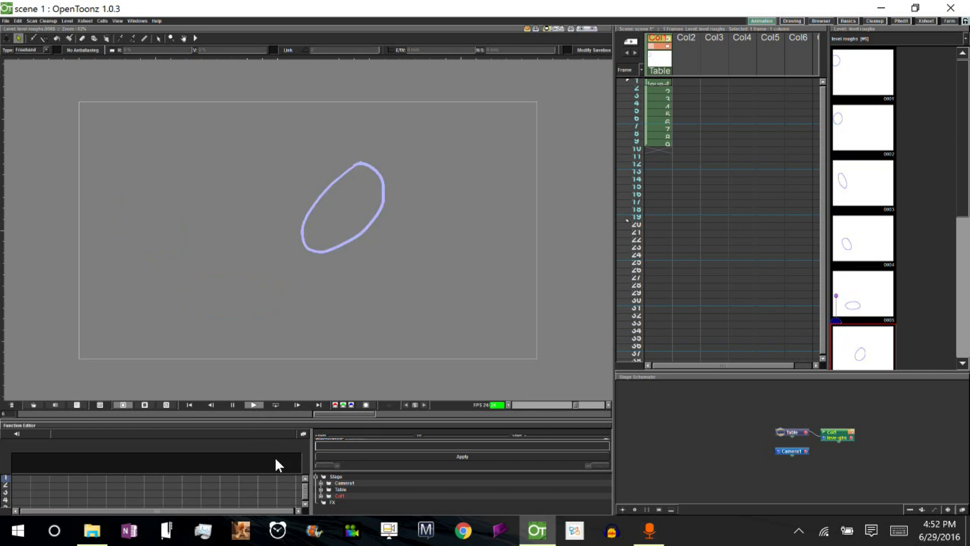
{"action": "left_click", "coordinate": [658, 80]}
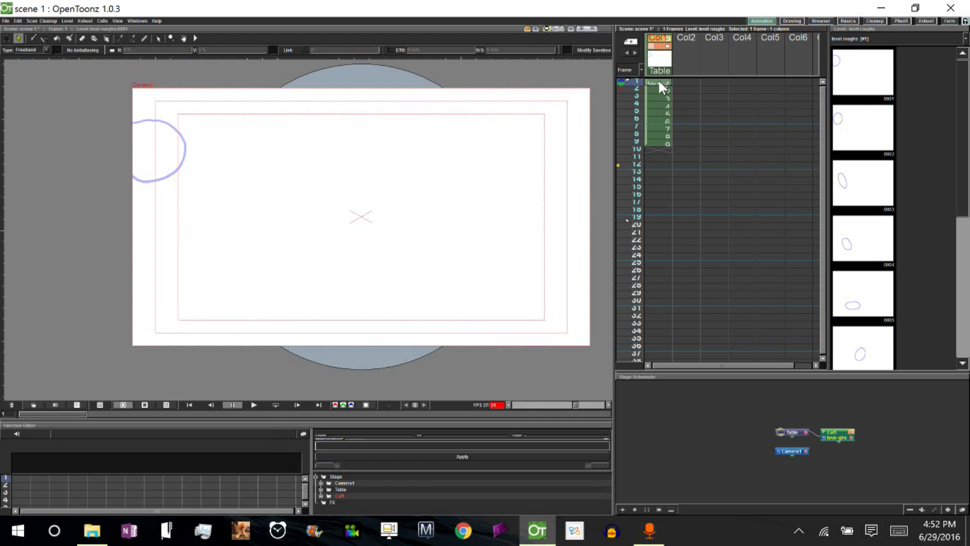
{"action": "left_click", "coordinate": [254, 404]}
{"action": "left_click", "coordinate": [275, 405]}
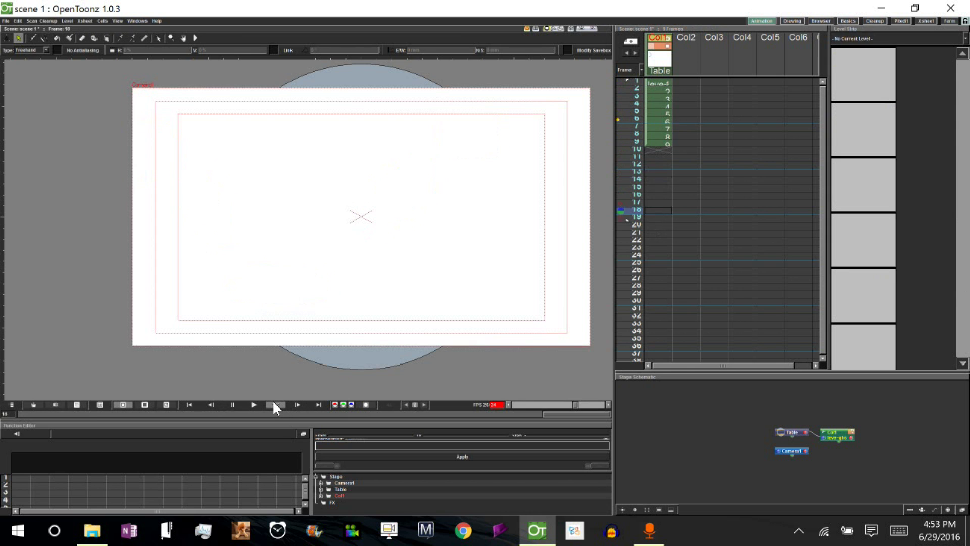
{"action": "left_click", "coordinate": [233, 402]}
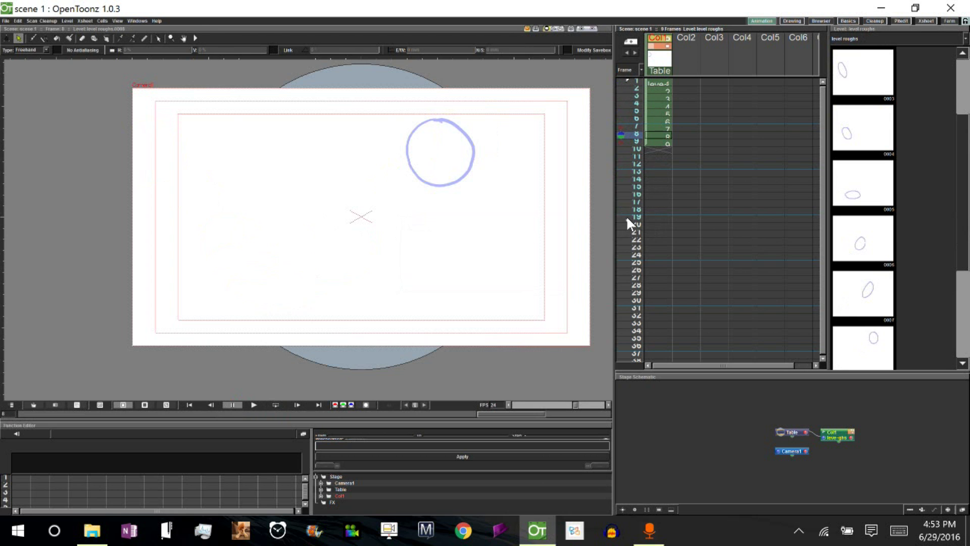
- Limit the playback range to frames 6 through 9, preview it in a loop, and pause
{"action": "left_click", "coordinate": [618, 241]}
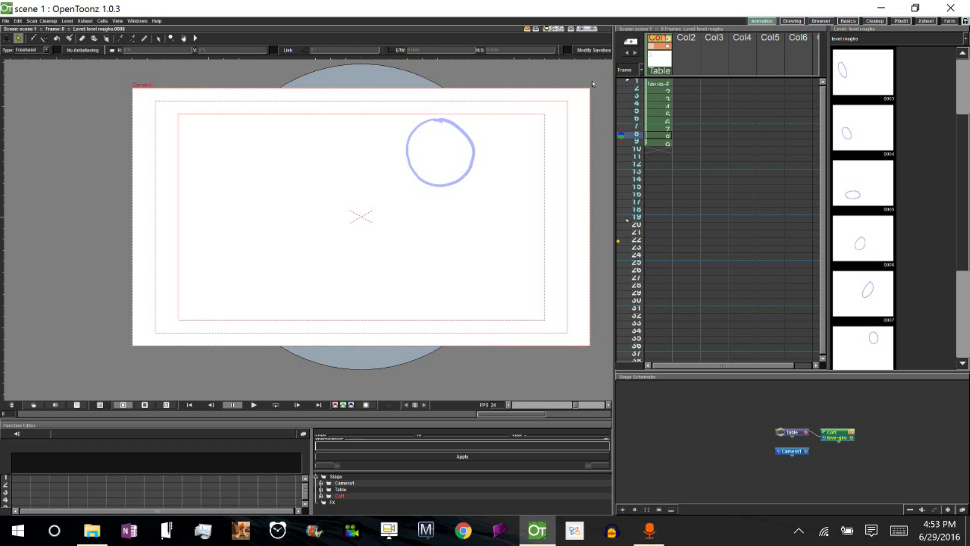
{"action": "left_click", "coordinate": [627, 86]}
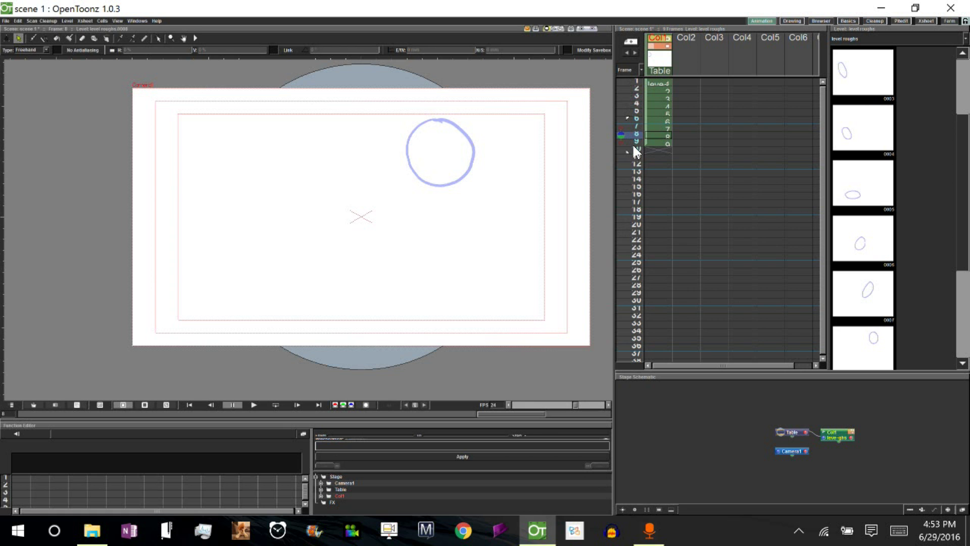
{"action": "left_click", "coordinate": [275, 405]}
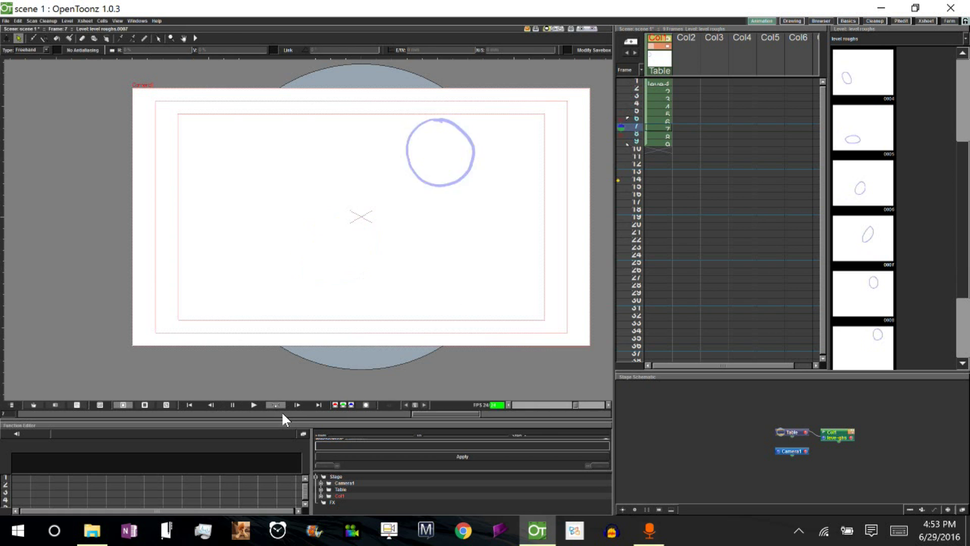
{"action": "left_click", "coordinate": [232, 405]}
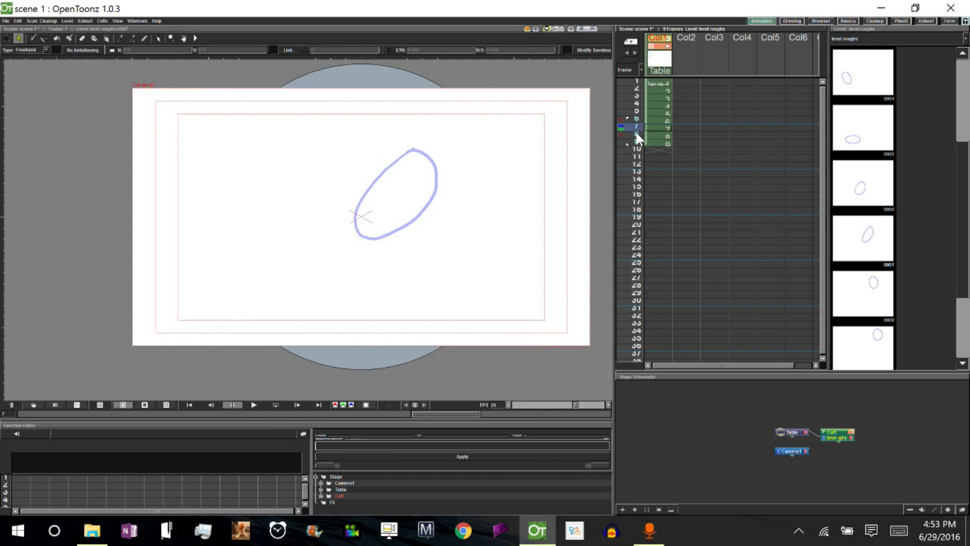
- Return the start of the playback range to frame 1 and show frames 6 and 8 as onion skins
{"action": "left_click", "coordinate": [621, 120]}
{"action": "left_click", "coordinate": [623, 82]}
{"action": "left_click_drag", "start_coordinate": [623, 83], "coordinate": [624, 112]}
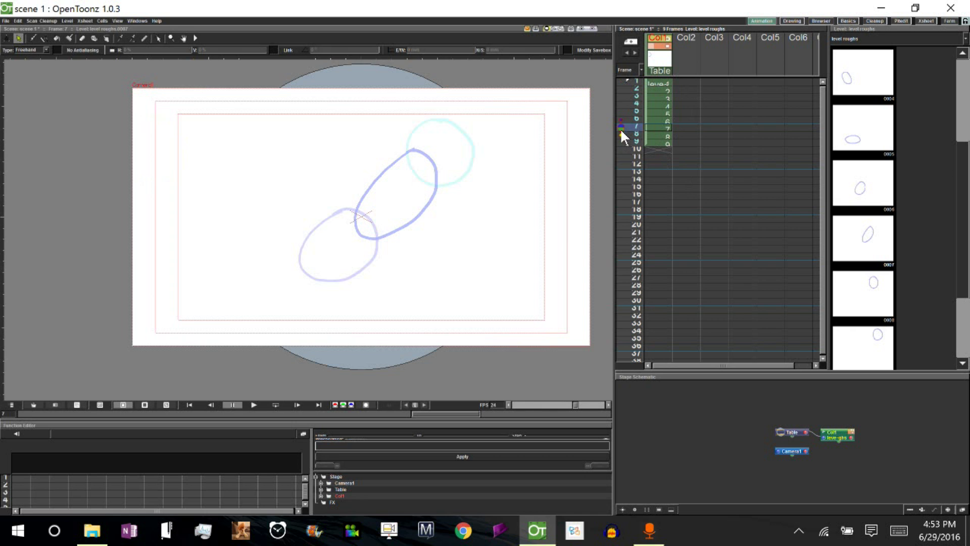
- Toggle the onion skins of frames 6 and 8 around frame 7, and deactivate the onion skin
{"action": "left_click", "coordinate": [621, 121]}
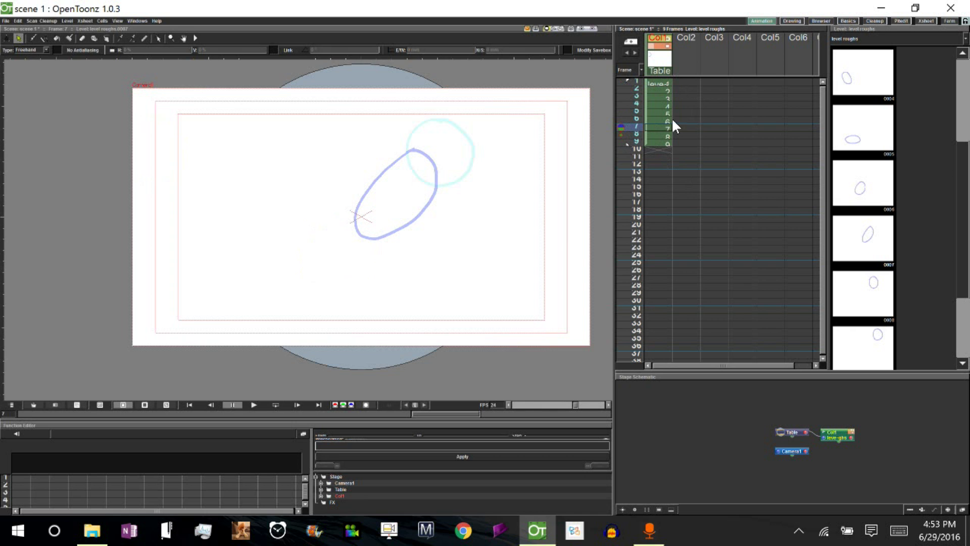
{"action": "left_click", "coordinate": [621, 133]}
{"action": "left_click", "coordinate": [621, 120]}
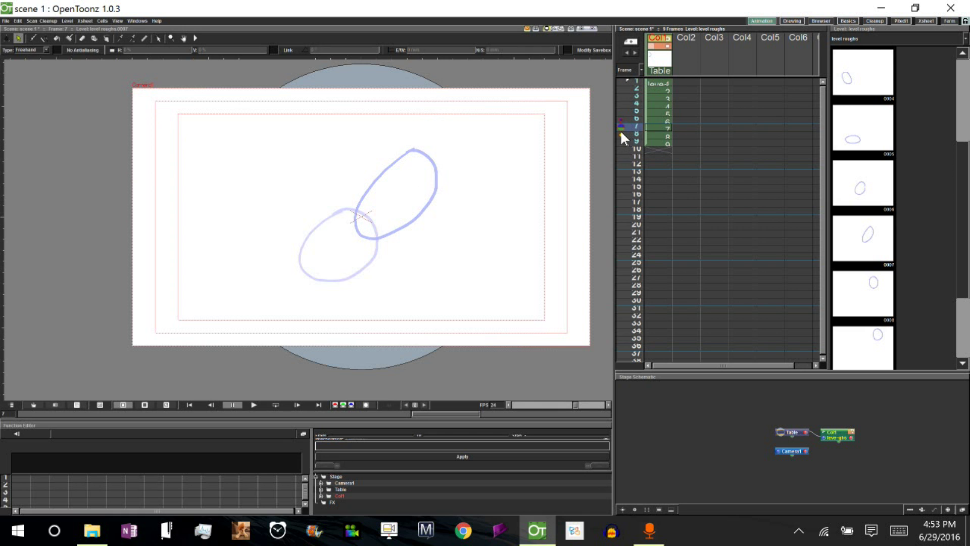
{"action": "left_click", "coordinate": [621, 133]}
{"action": "right_click", "coordinate": [575, 201]}
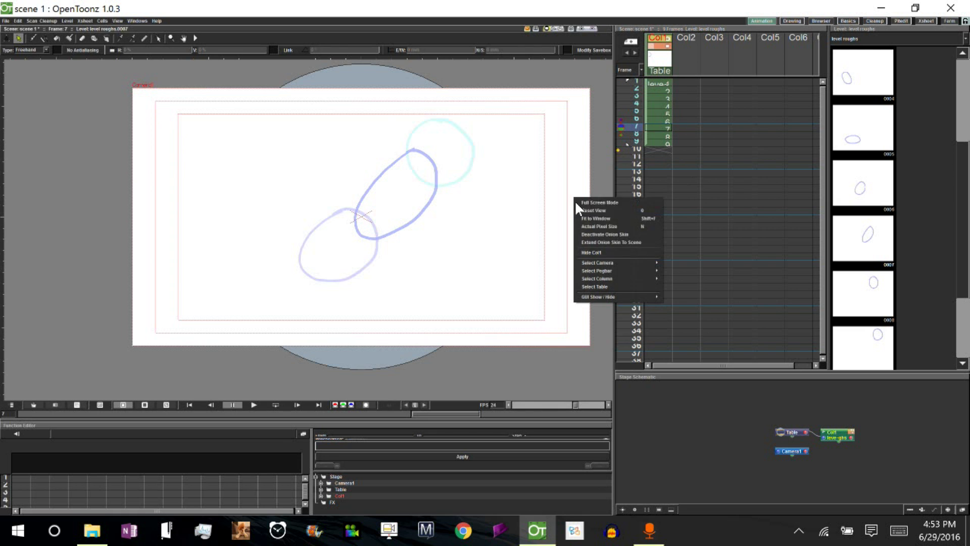
{"action": "left_click", "coordinate": [627, 235]}
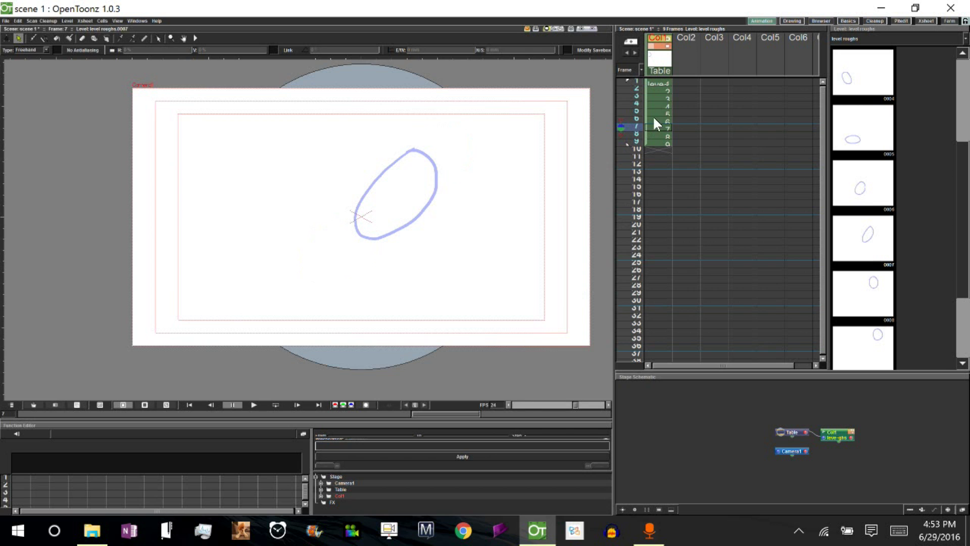
- Loop the animation from frame 1 over the full playback range, and stop it by returning to frame 1
{"action": "left_click", "coordinate": [657, 85]}
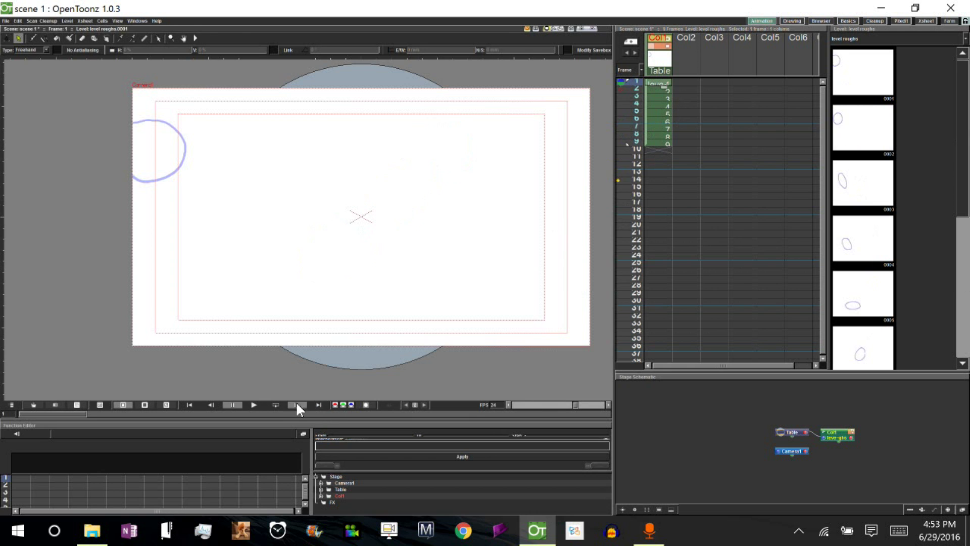
{"action": "left_click", "coordinate": [273, 408]}
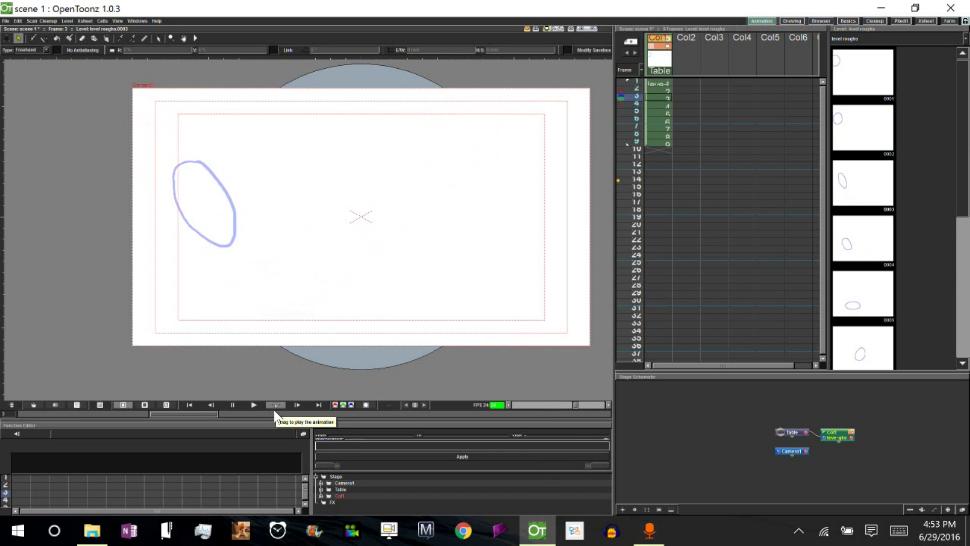
{"action": "left_click", "coordinate": [658, 82]}
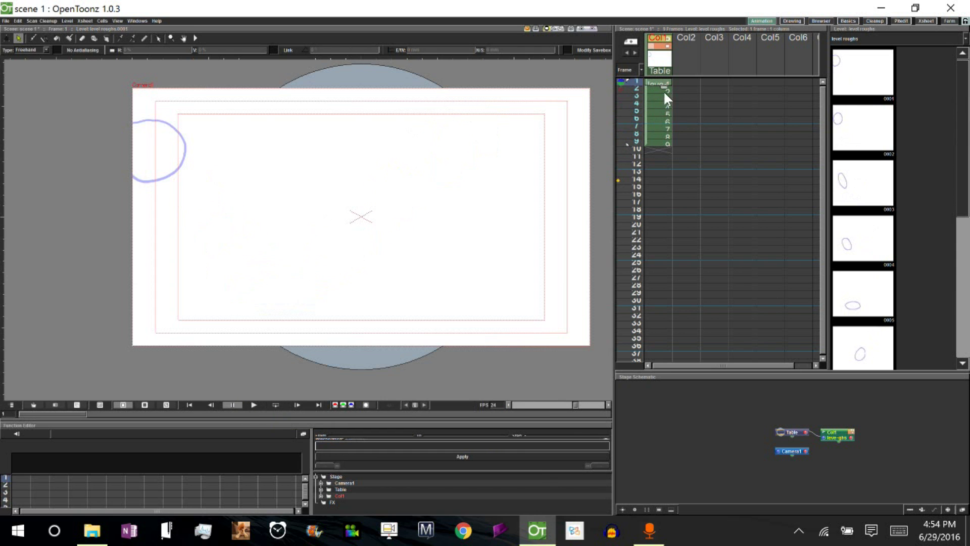
- Reframe the drawings in frames 1 through 9 of Col1 to 2's
{"action": "left_click", "coordinate": [659, 145], "text": "shift"}
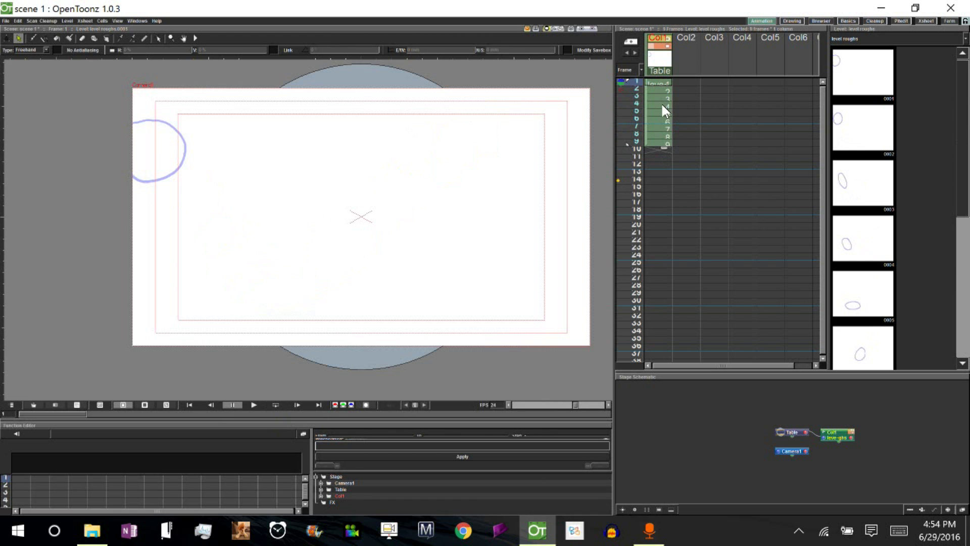
{"action": "right_click", "coordinate": [661, 104]}
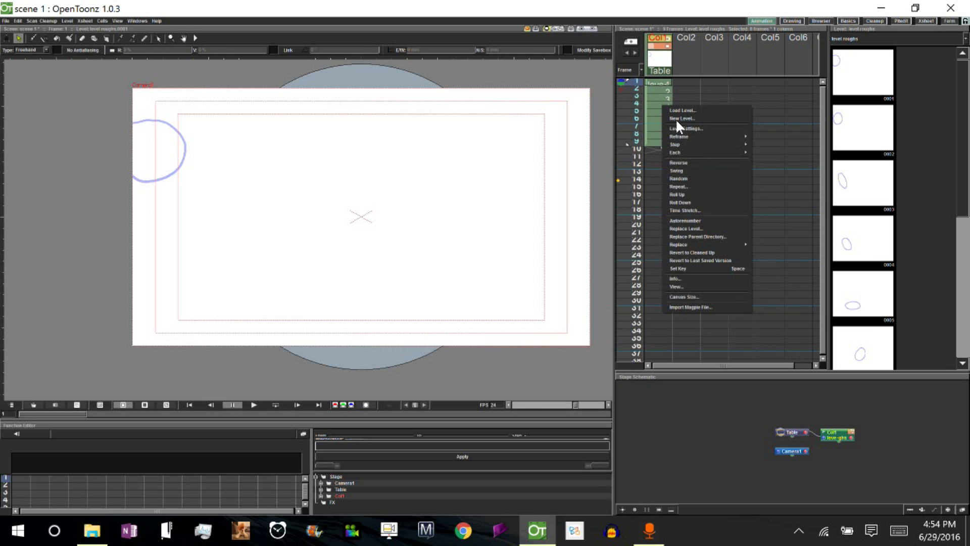
{"action": "mouse_move", "coordinate": [721, 137]}
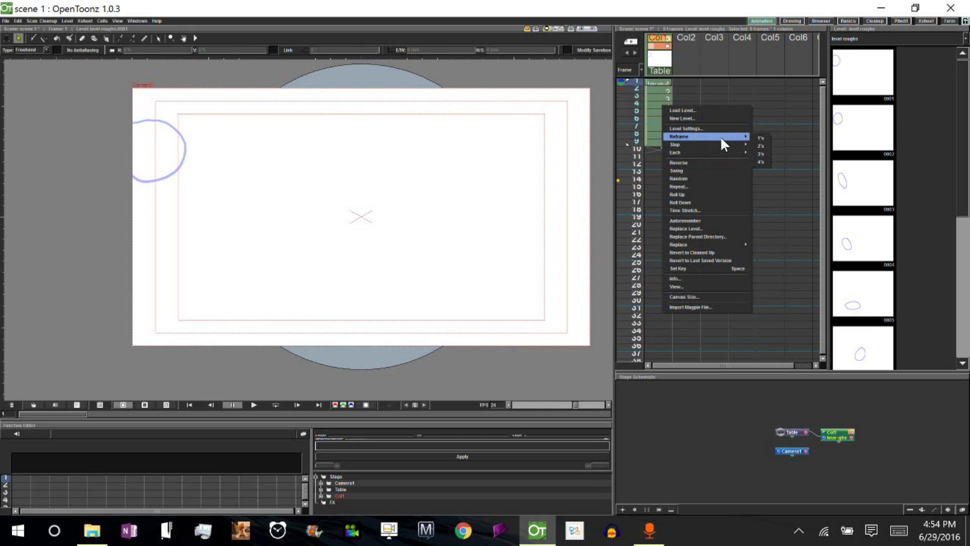
{"action": "left_click", "coordinate": [657, 86]}
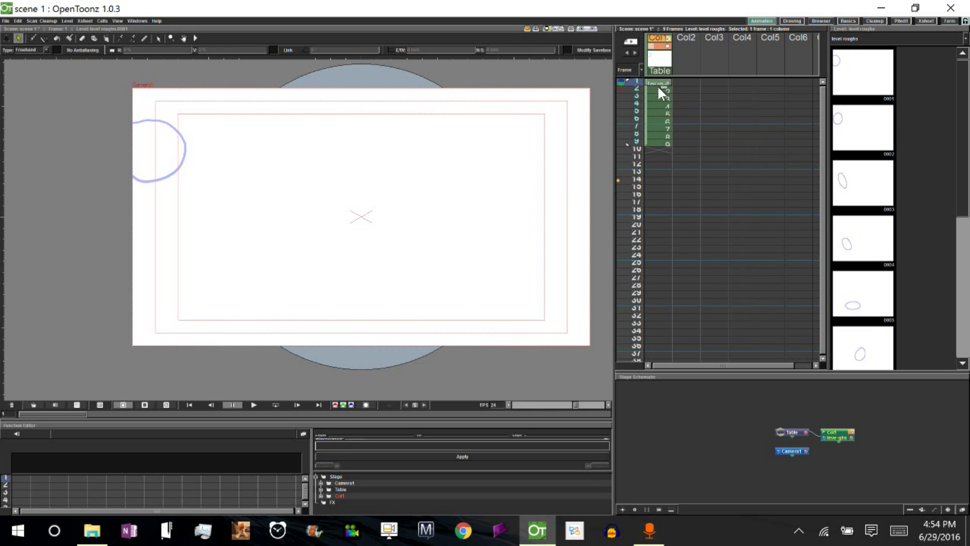
{"action": "left_click", "coordinate": [656, 142], "text": "shift"}
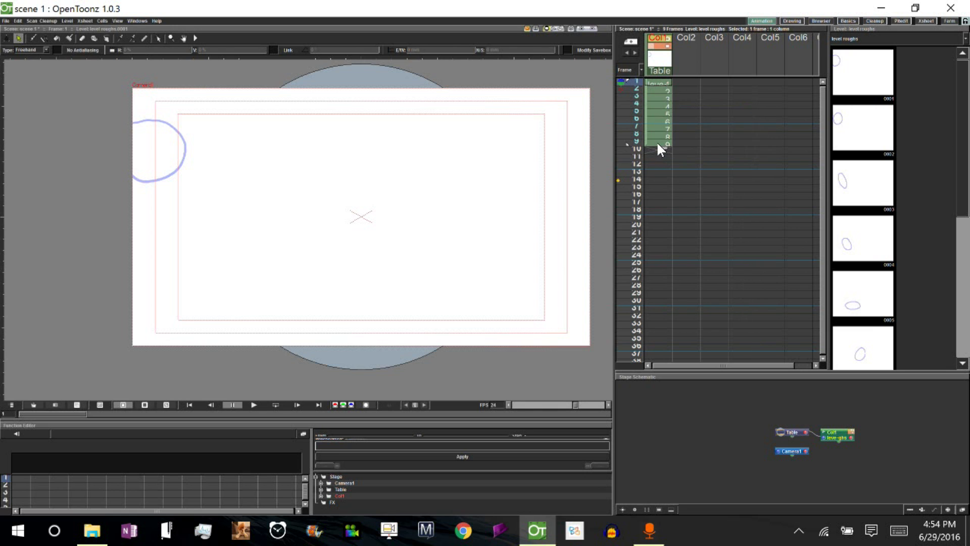
{"action": "left_click", "coordinate": [658, 85]}
{"action": "left_click", "coordinate": [660, 90]}
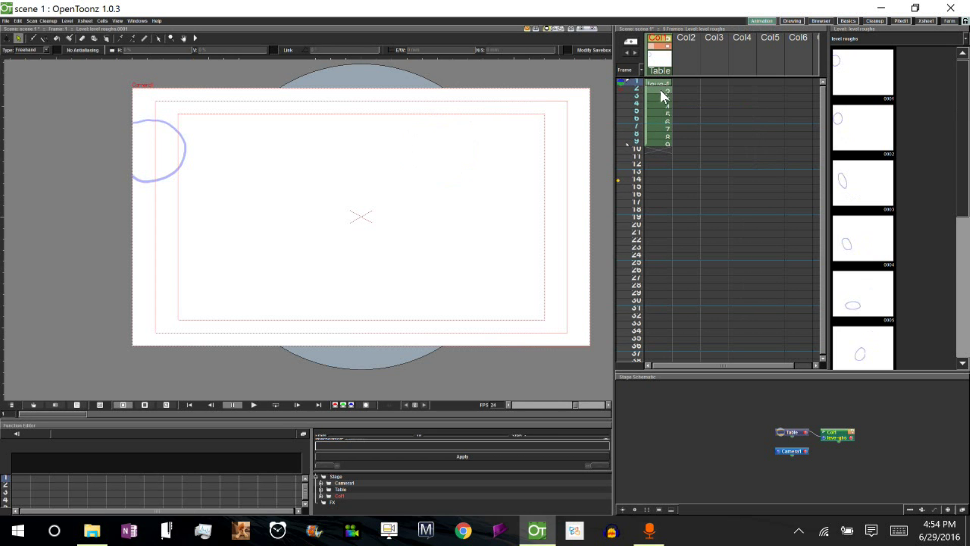
{"action": "left_click", "coordinate": [658, 140], "text": "shift"}
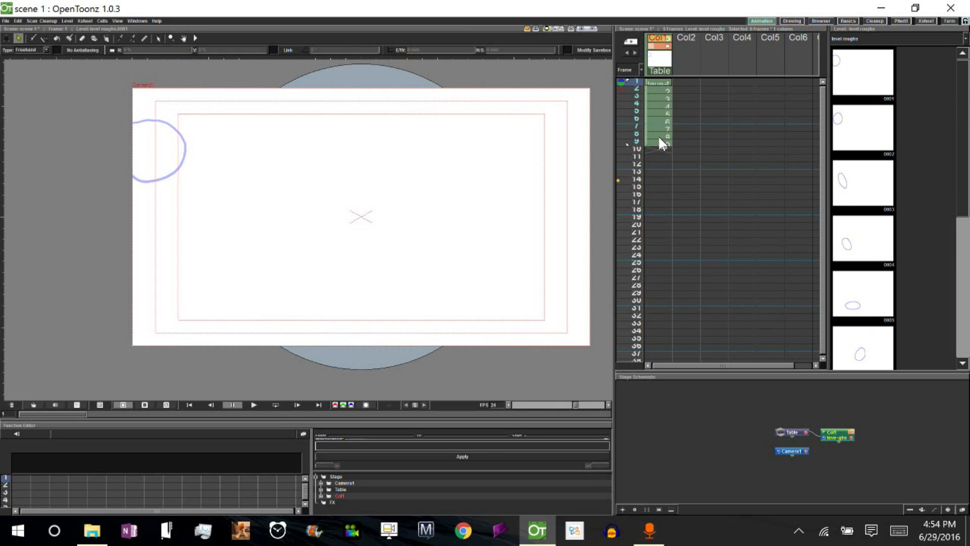
{"action": "right_click", "coordinate": [657, 125]}
{"action": "mouse_move", "coordinate": [730, 159]}
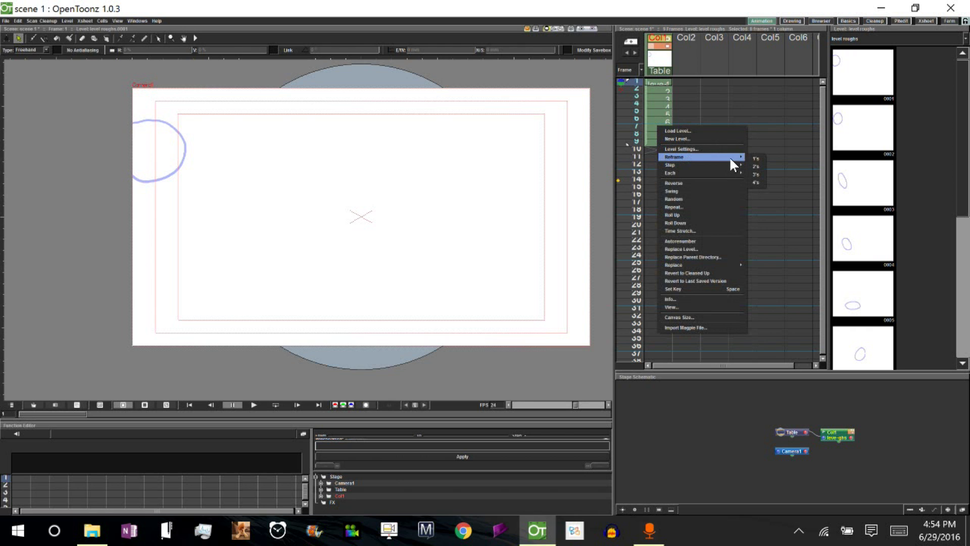
{"action": "left_click", "coordinate": [764, 166]}
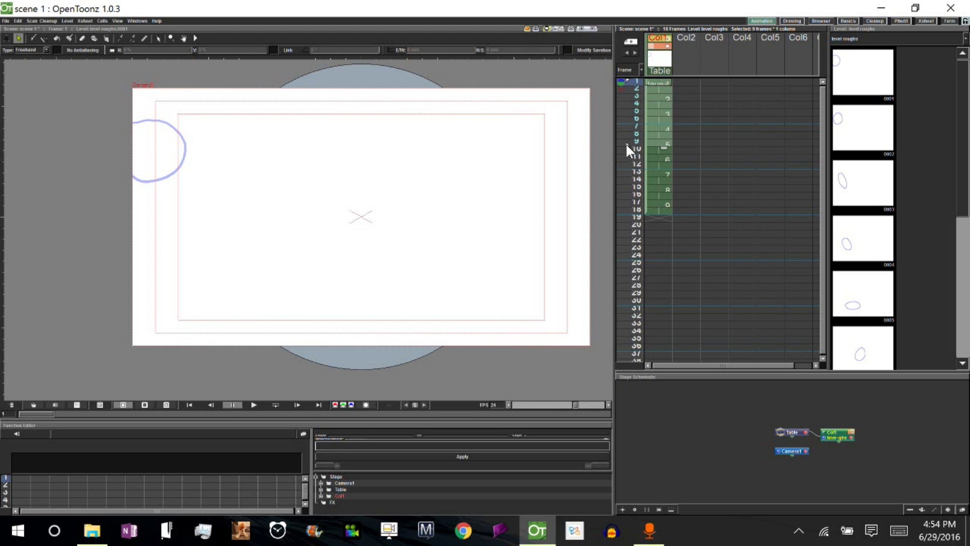
- Set the playback stop marker at frame 18, preview the animation in a loop, pause it, and return to frame 1
{"action": "right_click", "coordinate": [627, 212]}
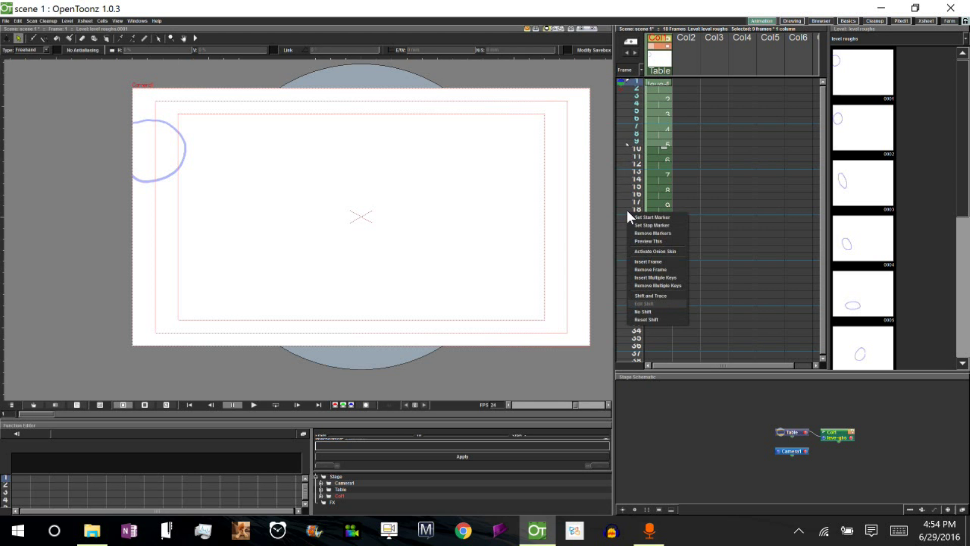
{"action": "left_click", "coordinate": [665, 226]}
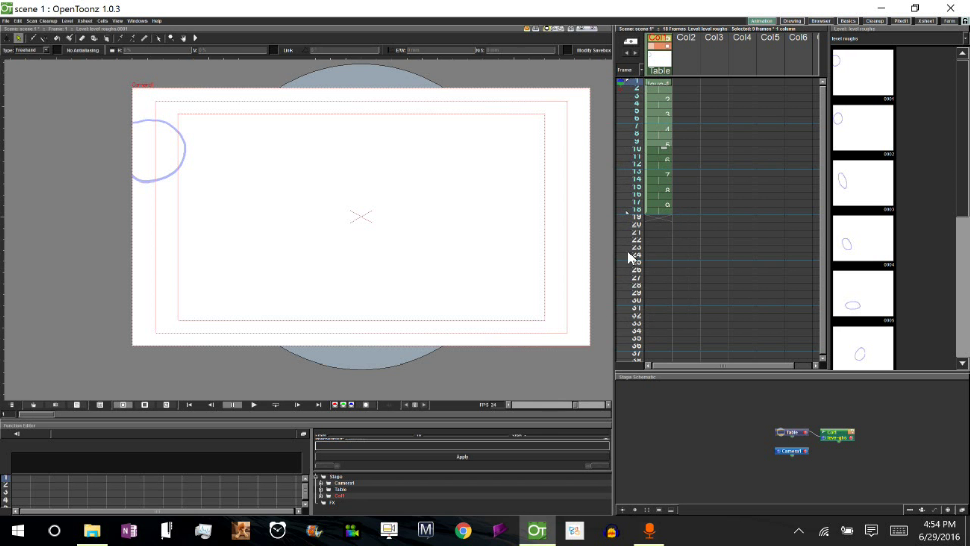
{"action": "left_click", "coordinate": [277, 404]}
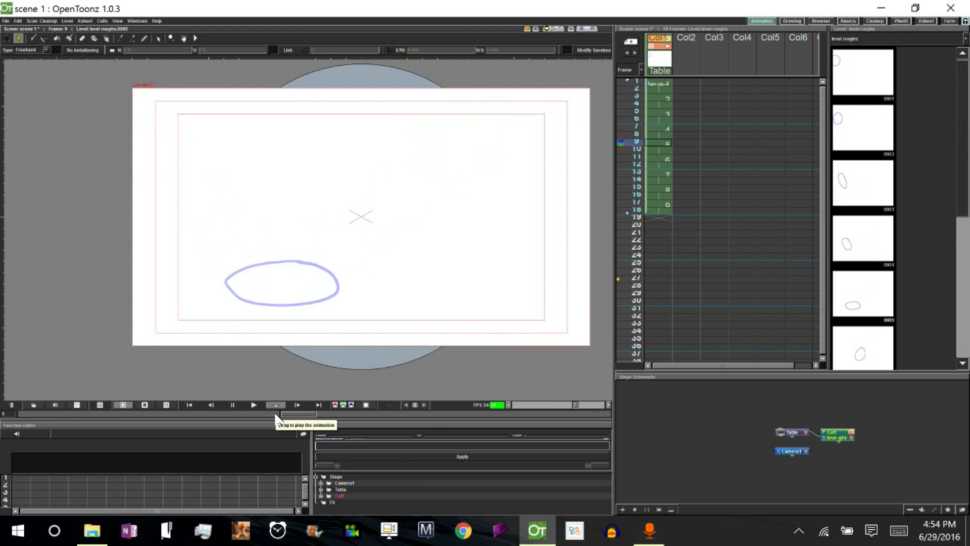
{"action": "left_click", "coordinate": [233, 404]}
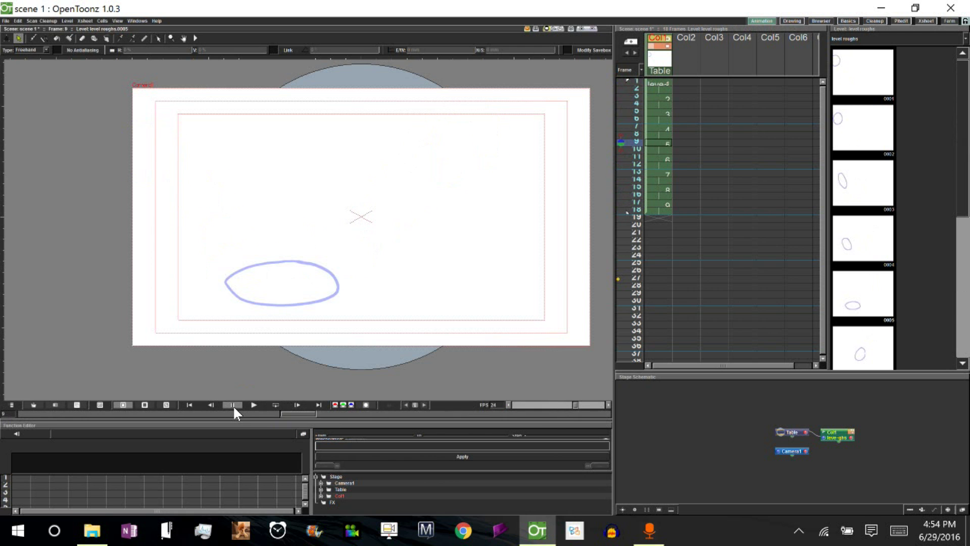
{"action": "left_click", "coordinate": [655, 82]}
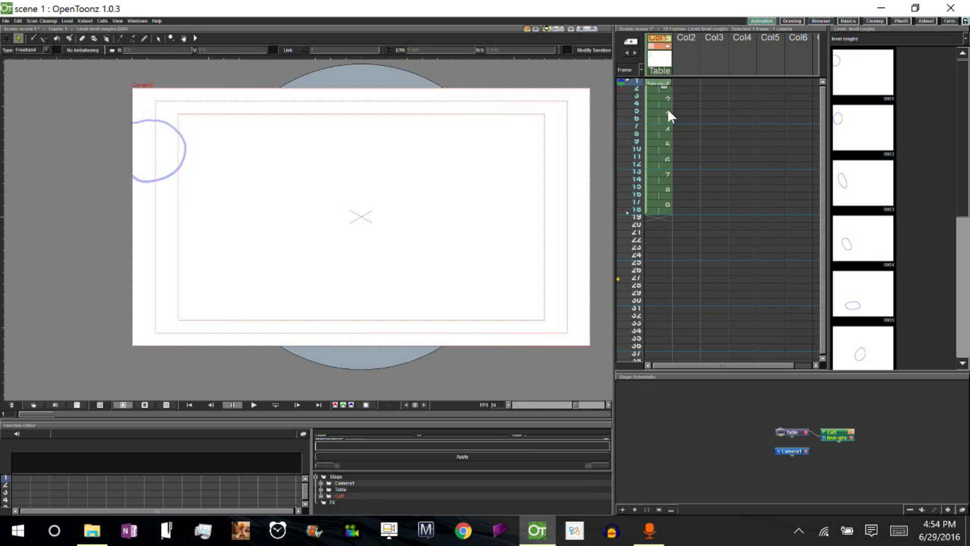
- Draw short impact lines with the Brush tool on both sides of the squashed ball at frame 9
{"action": "left_click", "coordinate": [635, 81]}
{"action": "mouse_move", "coordinate": [636, 83]}
{"action": "left_mouse_down"}
{"action": "mouse_move", "coordinate": [630, 185]}
{"action": "mouse_move", "coordinate": [635, 102]}
{"action": "mouse_move", "coordinate": [636, 158]}
{"action": "mouse_move", "coordinate": [636, 135]}
{"action": "mouse_move", "coordinate": [640, 149]}
{"action": "left_mouse_up"}
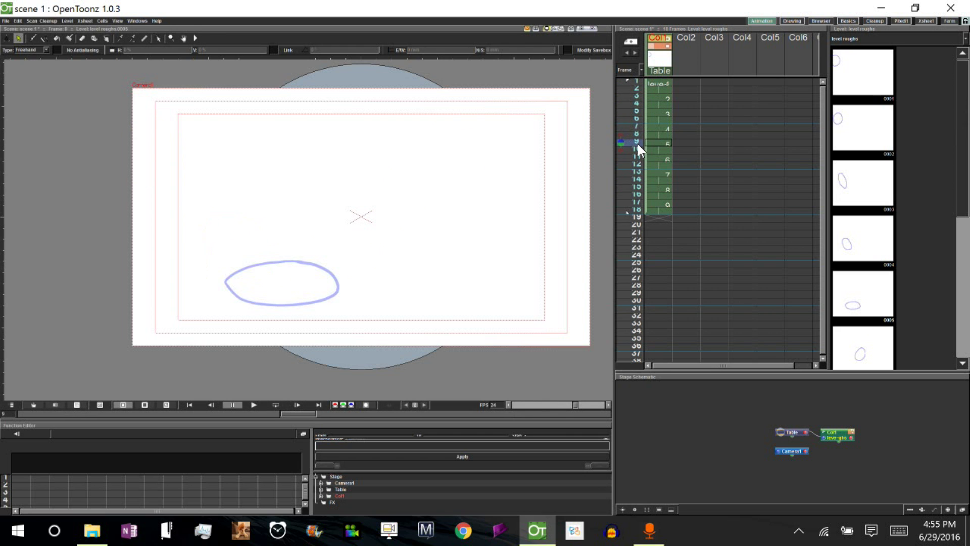
{"action": "left_click", "coordinate": [665, 142]}
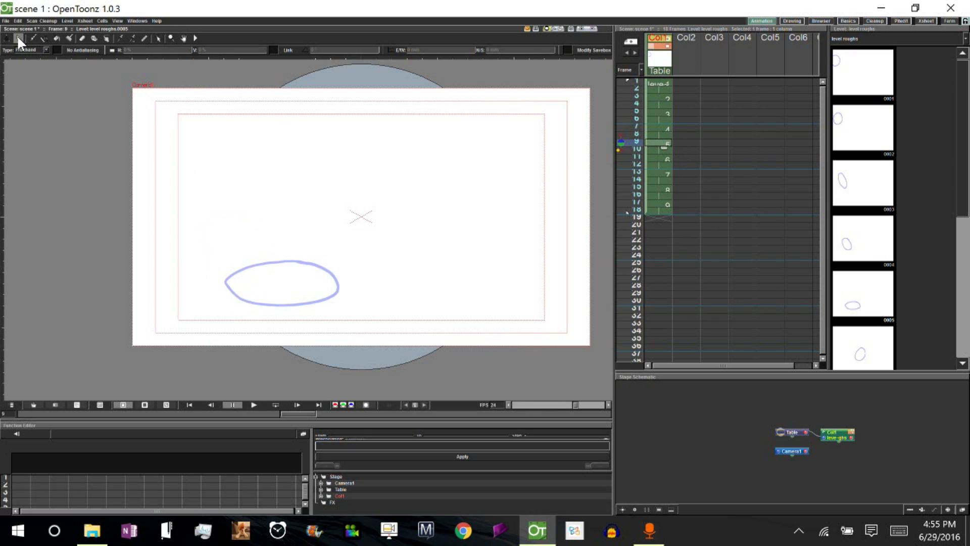
{"action": "left_click", "coordinate": [31, 38]}
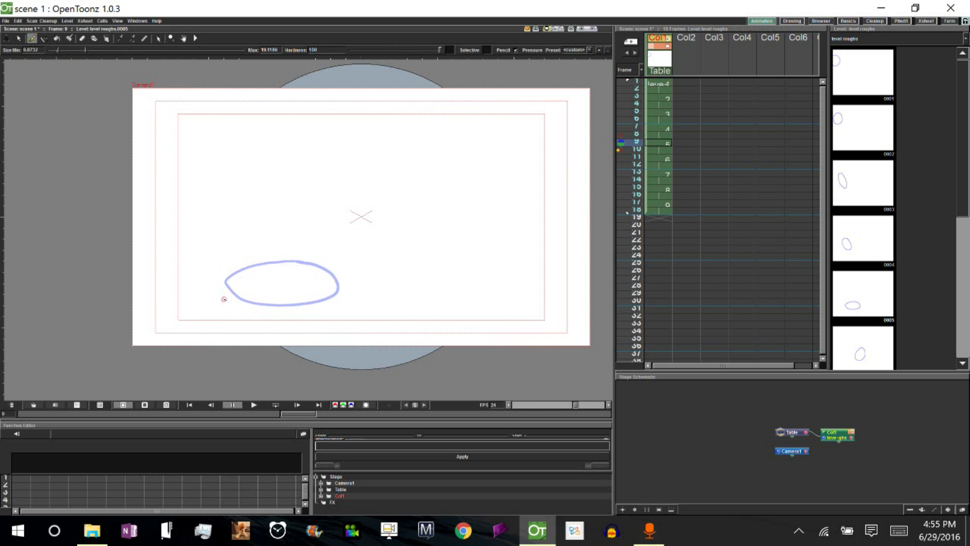
{"action": "mouse_move", "coordinate": [225, 299]}
{"action": "left_mouse_down"}
{"action": "mouse_move", "coordinate": [211, 300]}
{"action": "mouse_move", "coordinate": [222, 296]}
{"action": "left_mouse_up"}
{"action": "mouse_move", "coordinate": [347, 295]}
{"action": "left_mouse_down"}
{"action": "mouse_move", "coordinate": [353, 286]}
{"action": "mouse_move", "coordinate": [365, 297]}
{"action": "left_mouse_up"}
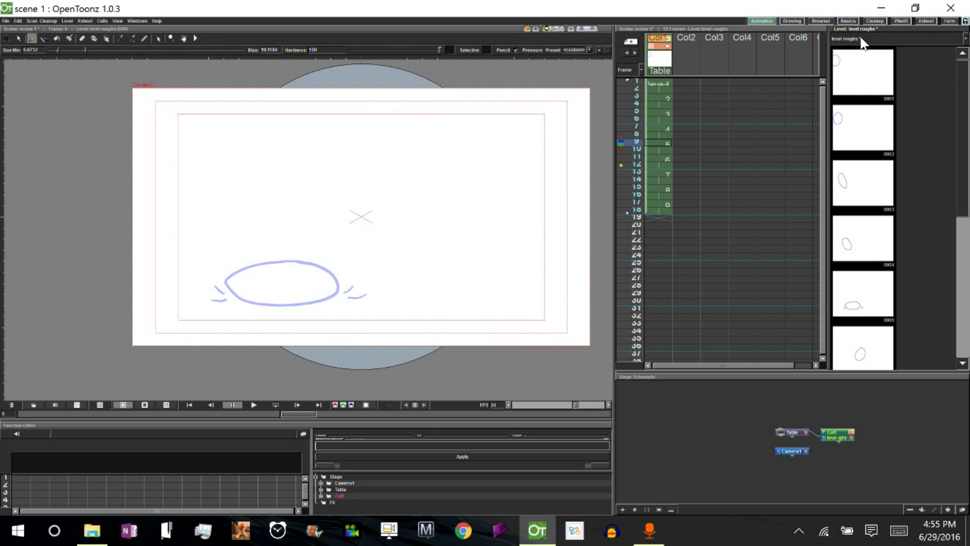
- Examine the drawings exposed in Col1 by going through its frames, comparing the impact drawing with the others
{"action": "left_click", "coordinate": [869, 304]}
{"action": "left_click", "coordinate": [657, 81]}
{"action": "left_click", "coordinate": [657, 95]}
{"action": "left_click", "coordinate": [660, 111]}
{"action": "left_click", "coordinate": [660, 95]}
{"action": "left_click", "coordinate": [660, 81]}
{"action": "left_click", "coordinate": [663, 96]}
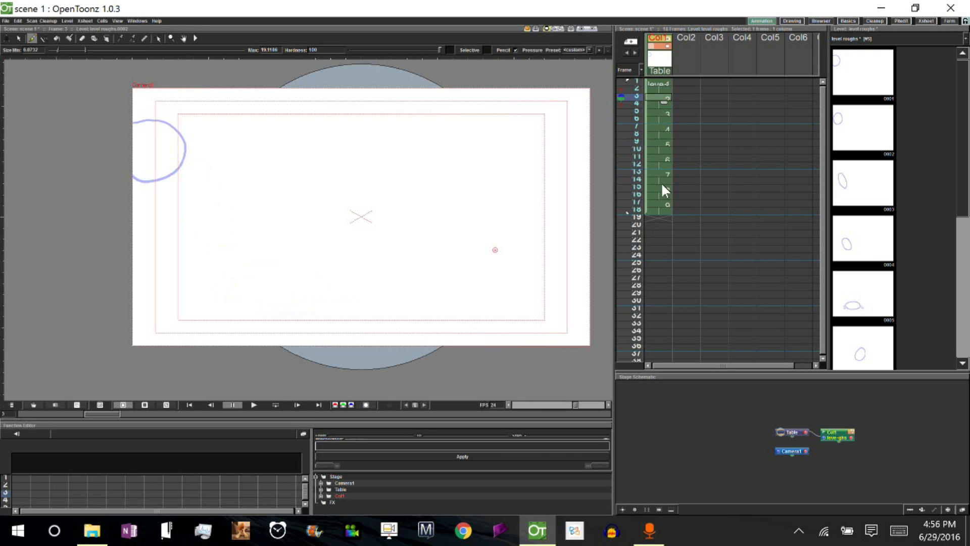
{"action": "left_click", "coordinate": [661, 154]}
{"action": "left_click", "coordinate": [662, 142]}
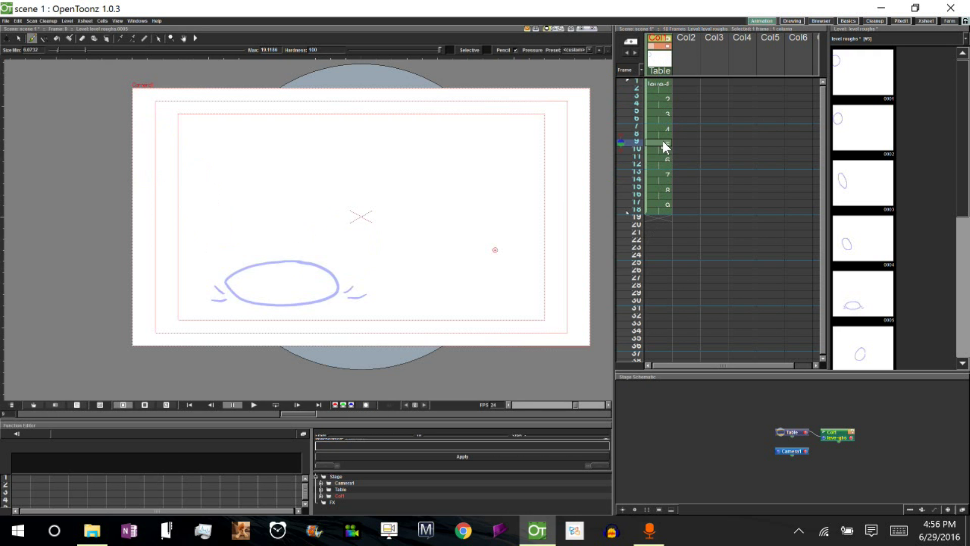
{"action": "left_click", "coordinate": [662, 126]}
{"action": "left_click_drag", "start_coordinate": [660, 159], "coordinate": [661, 208]}
- Activate the onion skin at frame 19 of Col1 and draw the next ball slightly right of and overlapping the previous one
{"action": "left_click", "coordinate": [658, 216]}
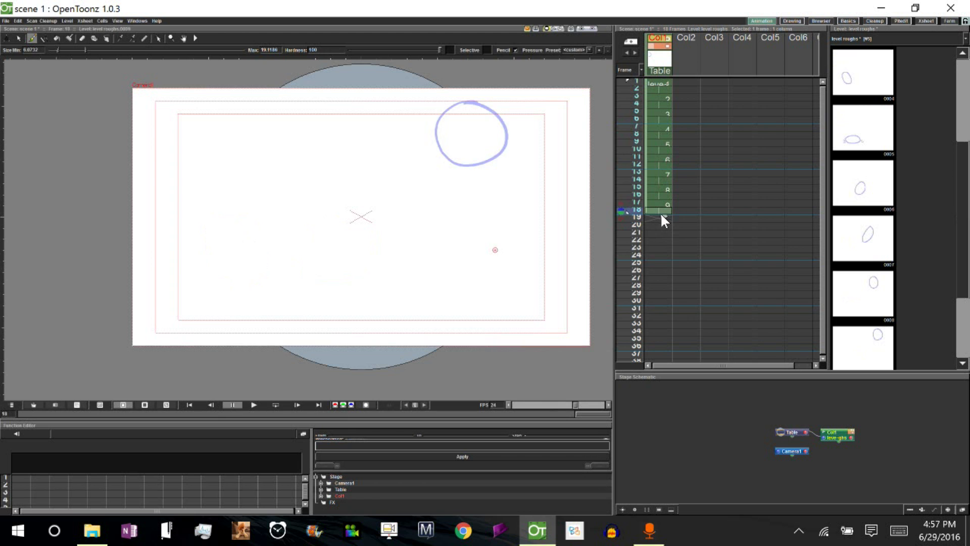
{"action": "right_click", "coordinate": [572, 214]}
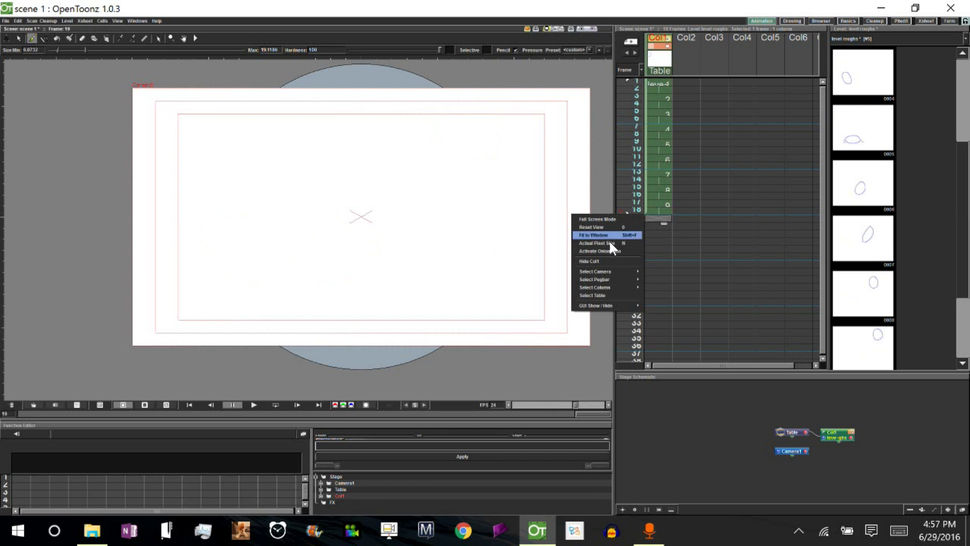
{"action": "left_click", "coordinate": [614, 253]}
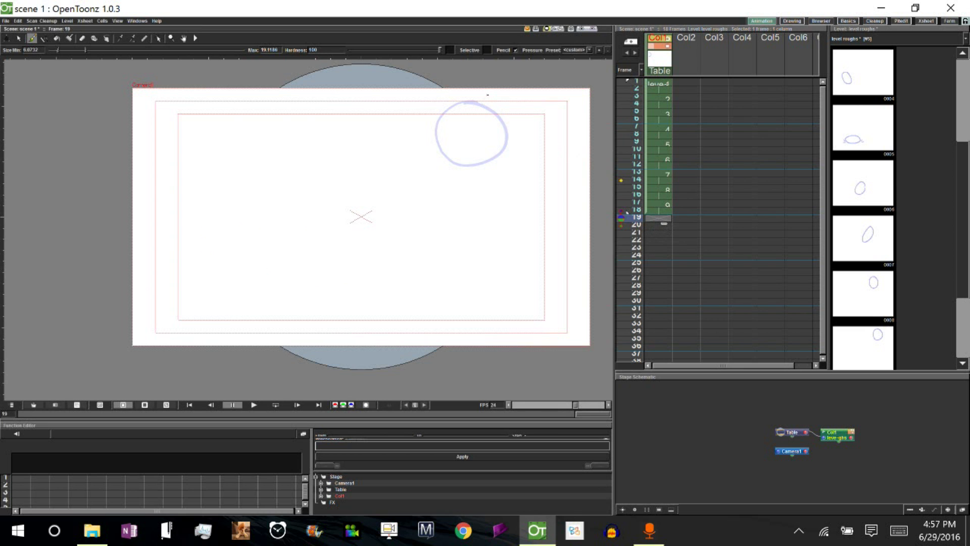
{"action": "mouse_move", "coordinate": [500, 115]}
{"action": "left_mouse_down"}
{"action": "mouse_move", "coordinate": [473, 121]}
{"action": "mouse_move", "coordinate": [470, 156]}
{"action": "mouse_move", "coordinate": [502, 174]}
{"action": "mouse_move", "coordinate": [527, 148]}
{"action": "mouse_move", "coordinate": [503, 114]}
{"action": "mouse_move", "coordinate": [487, 115]}
{"action": "mouse_move", "coordinate": [475, 153]}
{"action": "mouse_move", "coordinate": [516, 172]}
{"action": "mouse_move", "coordinate": [531, 140]}
{"action": "mouse_move", "coordinate": [502, 113]}
{"action": "left_mouse_up"}
{"action": "key", "text": "ctrl+z"}
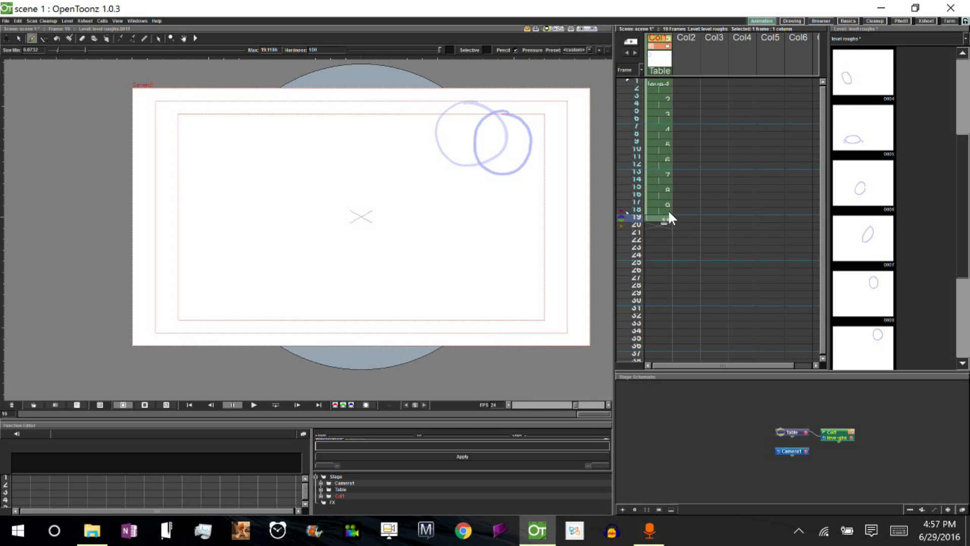
- Reverse the order of drawings 0010 and 0011 in the roughs level, and check both drawings
{"action": "left_click_drag", "start_coordinate": [963, 225], "coordinate": [911, 291]}
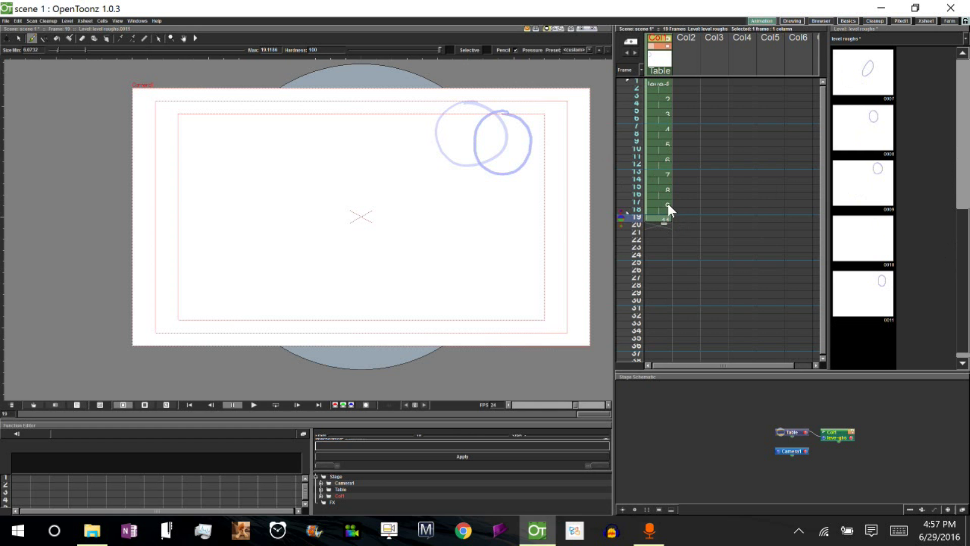
{"action": "left_click", "coordinate": [876, 256]}
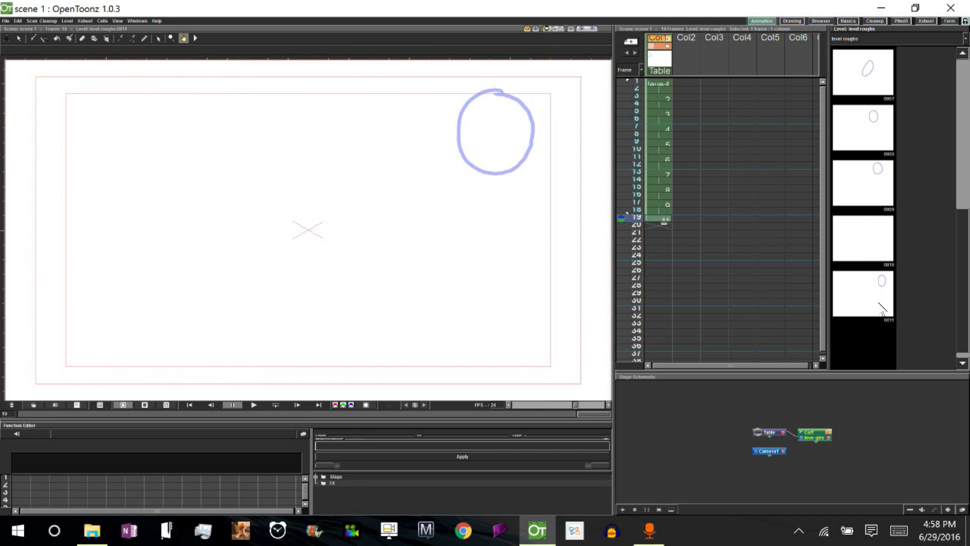
{"action": "left_click", "coordinate": [885, 306]}
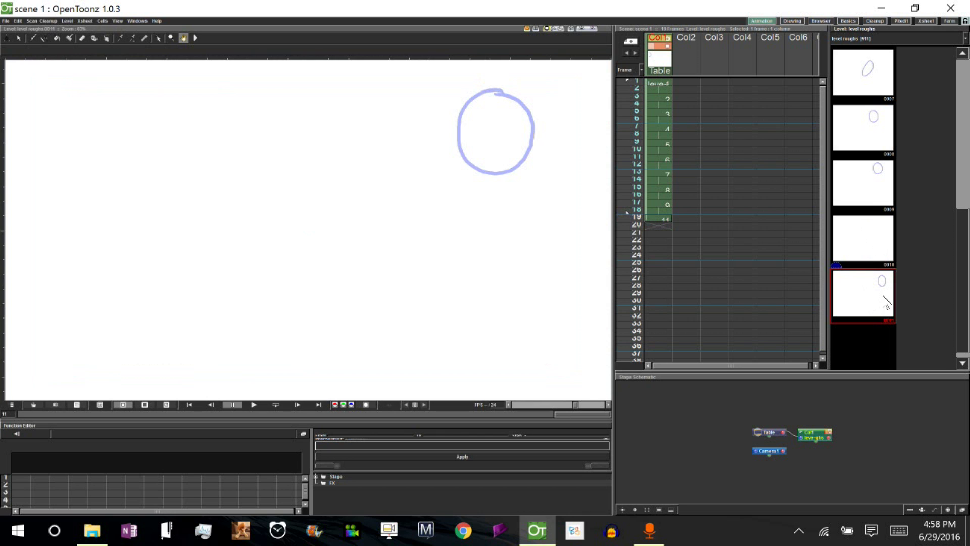
{"action": "left_click_drag", "start_coordinate": [880, 253], "coordinate": [887, 300]}
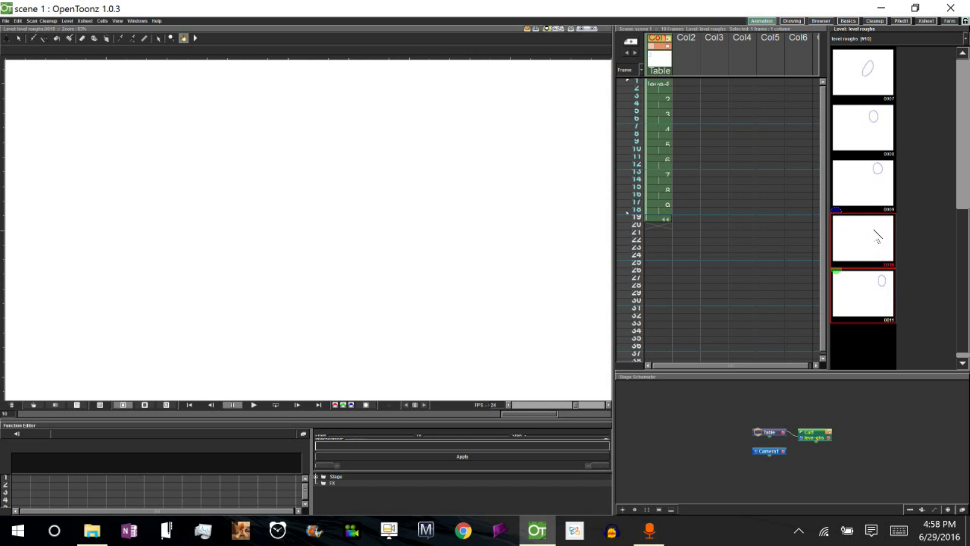
{"action": "mouse_move", "coordinate": [878, 243]}
{"action": "left_mouse_down"}
{"action": "mouse_move", "coordinate": [883, 205]}
{"action": "mouse_move", "coordinate": [886, 255]}
{"action": "left_mouse_up"}
{"action": "left_click", "coordinate": [887, 307], "text": "shift"}
{"action": "right_click", "coordinate": [877, 252]}
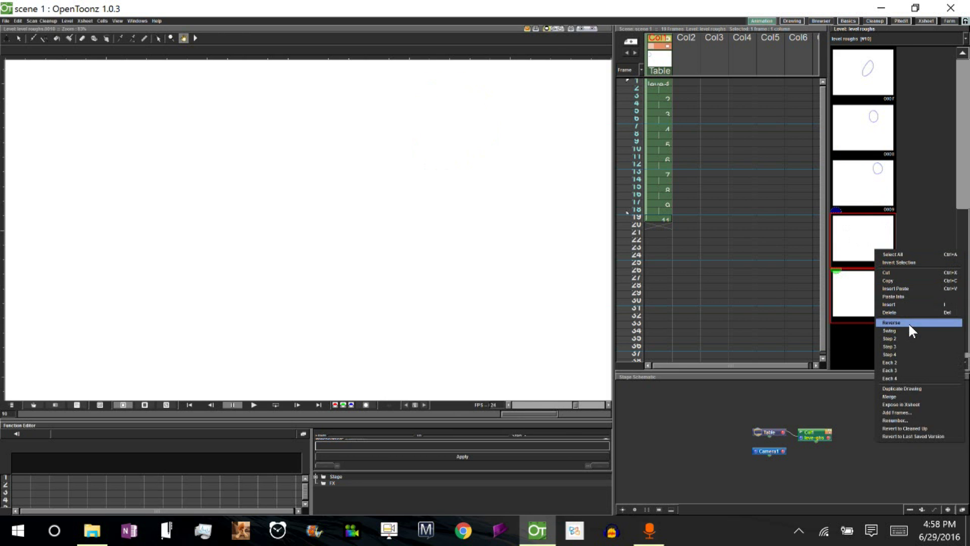
{"action": "left_click", "coordinate": [908, 322]}
{"action": "left_click", "coordinate": [874, 301]}
{"action": "left_click", "coordinate": [886, 257]}
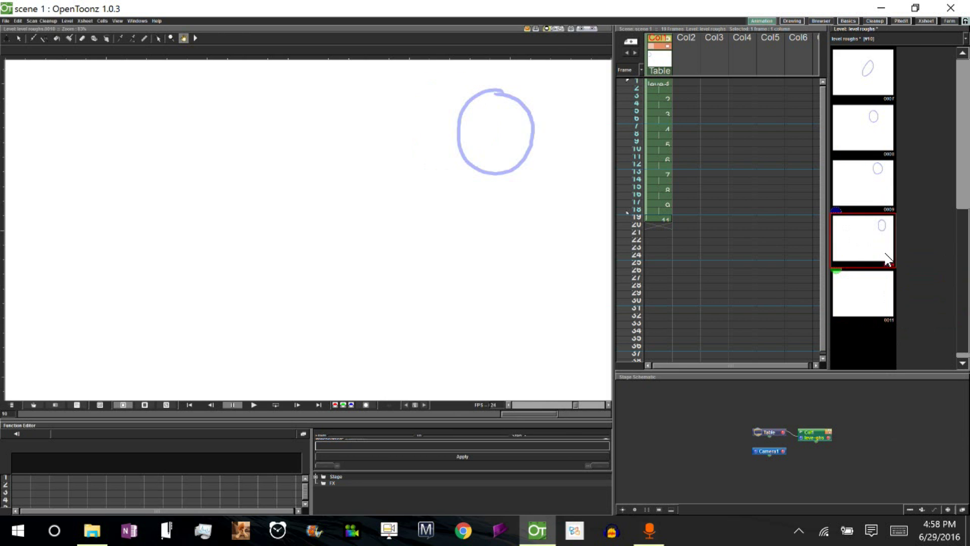
{"action": "left_click", "coordinate": [879, 299]}
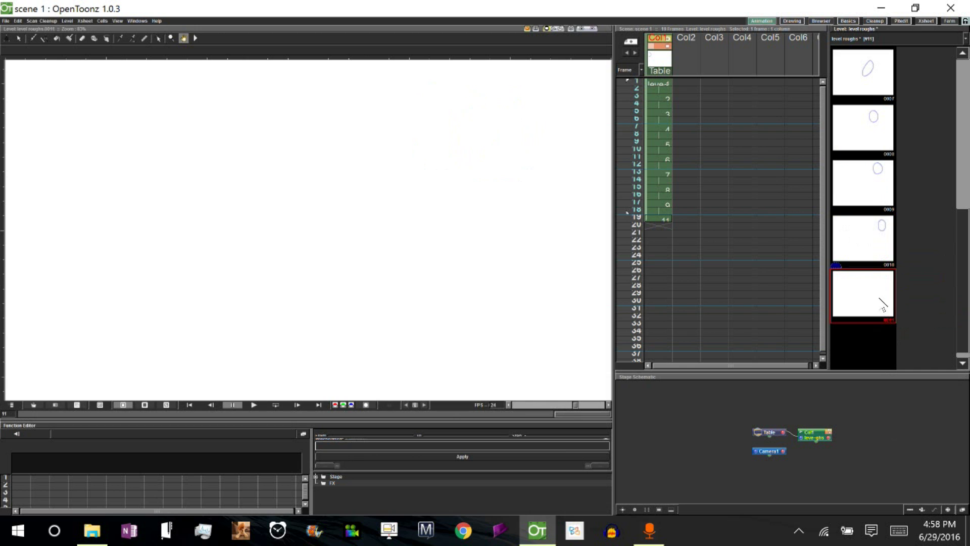
- Expose drawing 10 at frames 19 and 20 of Col1, and set the playback stop marker at frame 20
{"action": "left_click", "coordinate": [663, 220]}
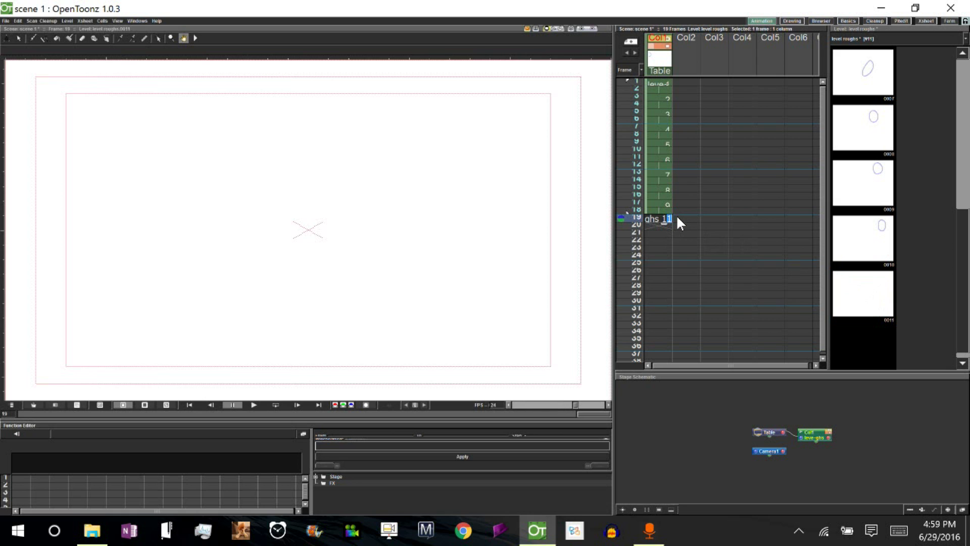
{"action": "key", "text": "Return"}
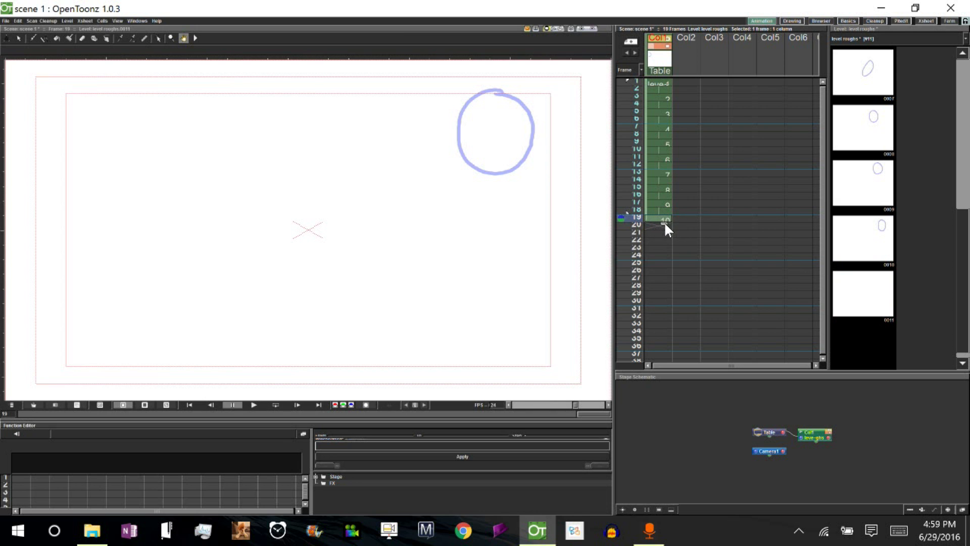
{"action": "left_click_drag", "start_coordinate": [667, 228], "coordinate": [665, 229]}
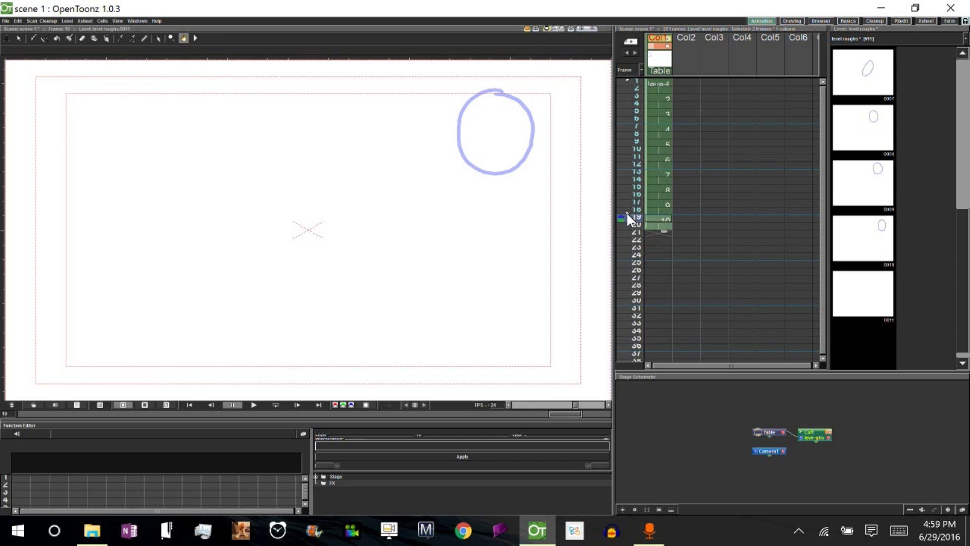
{"action": "left_click", "coordinate": [618, 309]}
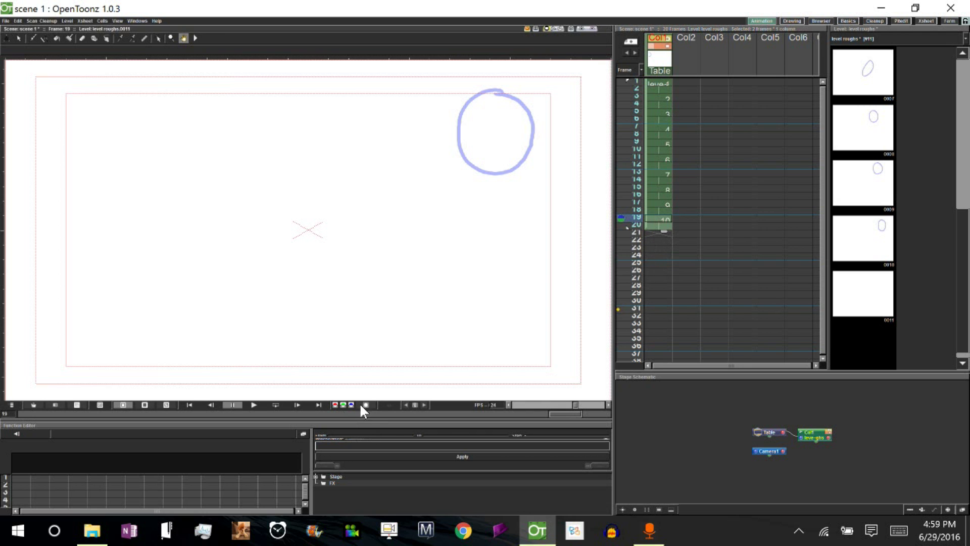
- Play back the bouncing-ball sequence and compare the last drawings of Col1 around frames 17 to 20
{"action": "key", "text": "p"}
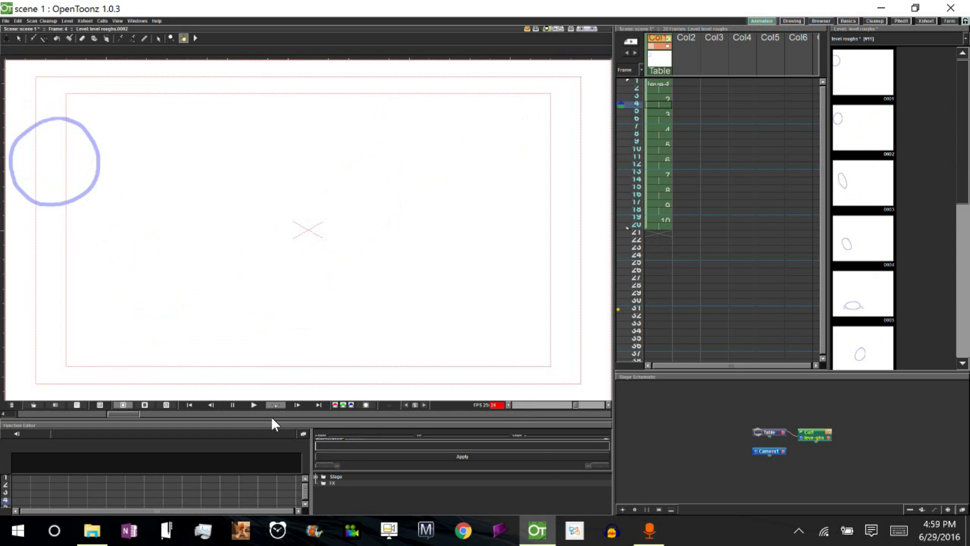
{"action": "left_click", "coordinate": [232, 405]}
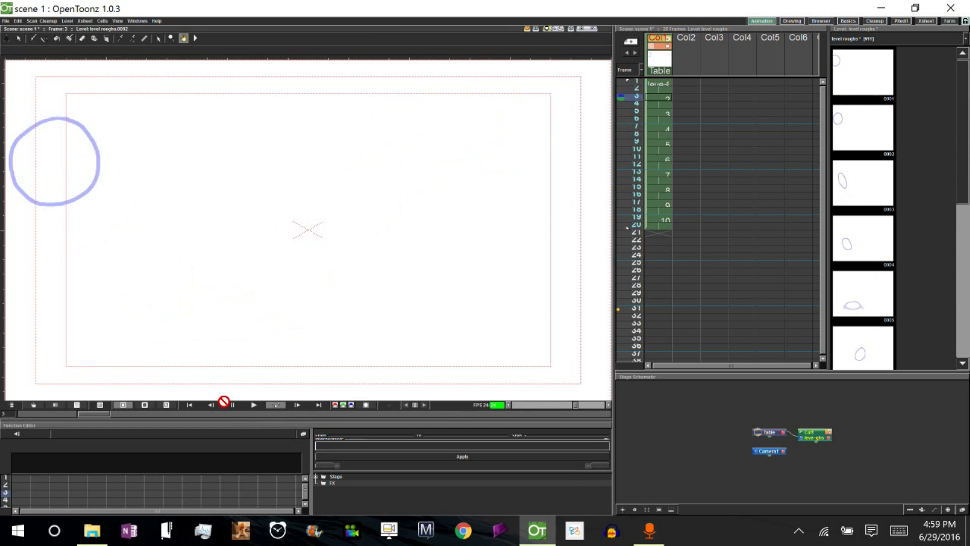
{"action": "left_click", "coordinate": [663, 201]}
{"action": "left_click", "coordinate": [663, 185]}
{"action": "left_click", "coordinate": [663, 202]}
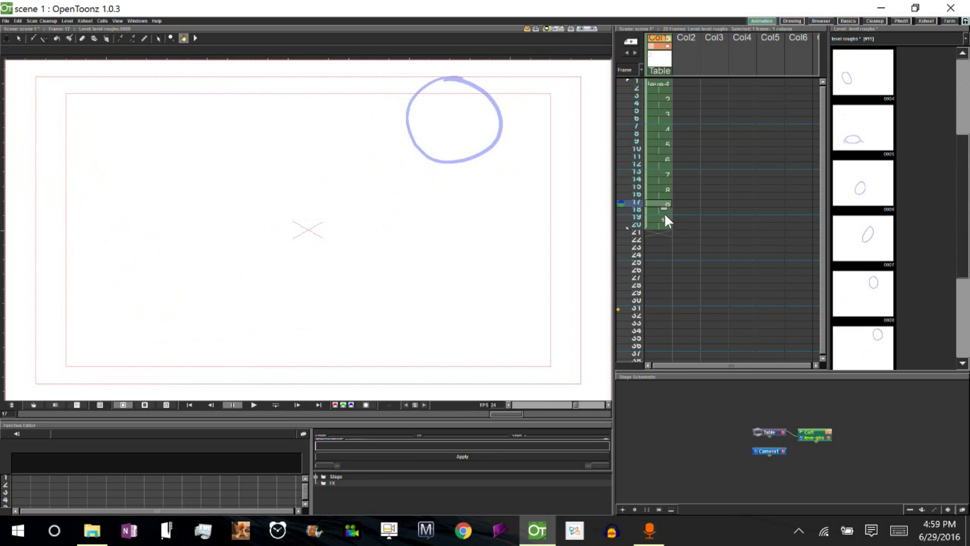
{"action": "left_click", "coordinate": [664, 216]}
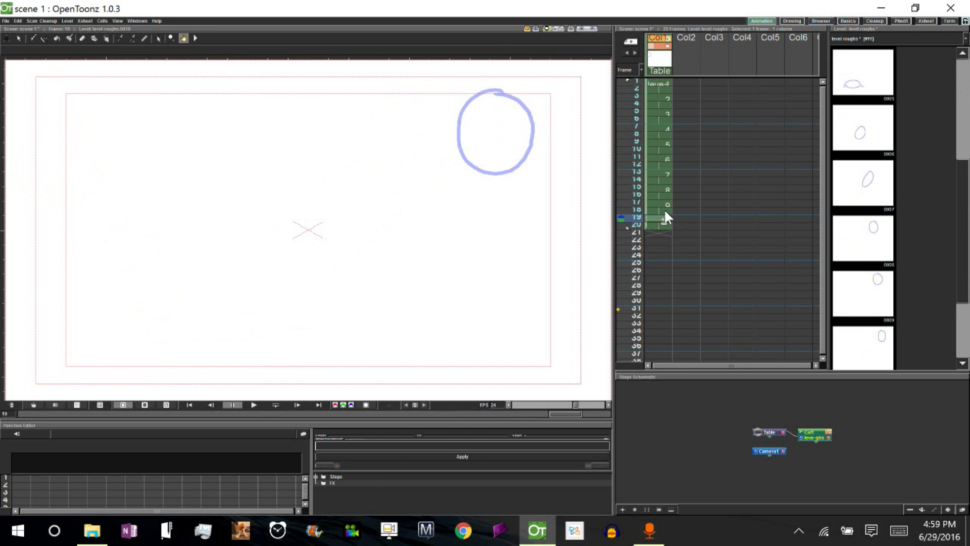
{"action": "left_click", "coordinate": [666, 208]}
{"action": "left_click", "coordinate": [665, 217]}
- Move drawing 10 to frames 21 and 22 of Col1, and draw a new overlapping ball at frame 19 with the previous drawing onion-skinned
{"action": "left_click_drag", "start_coordinate": [645, 219], "coordinate": [647, 232]}
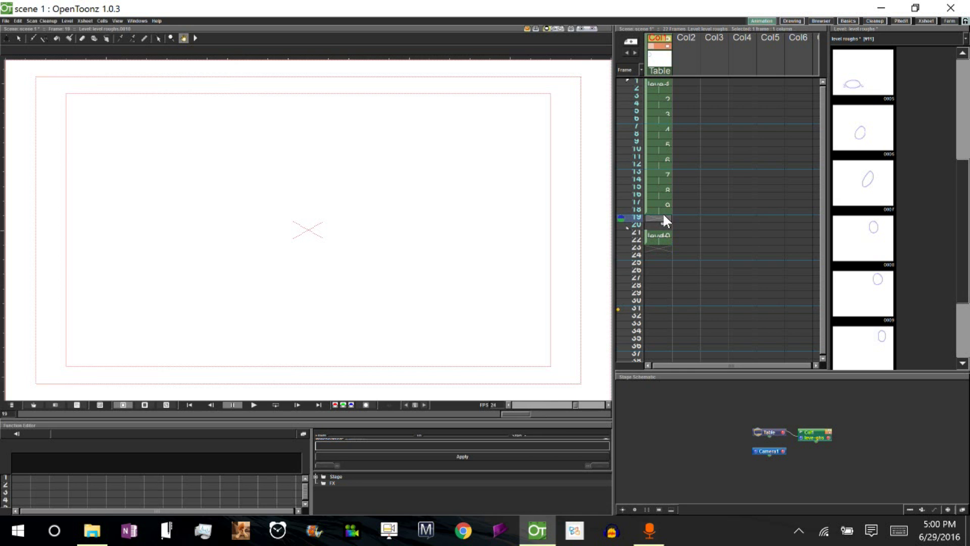
{"action": "left_click", "coordinate": [622, 210]}
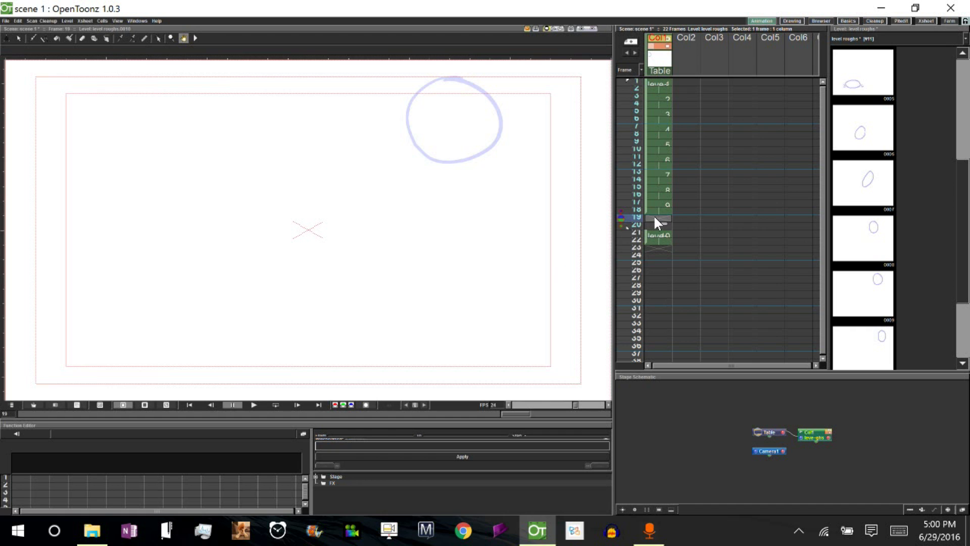
{"action": "left_click", "coordinate": [618, 188]}
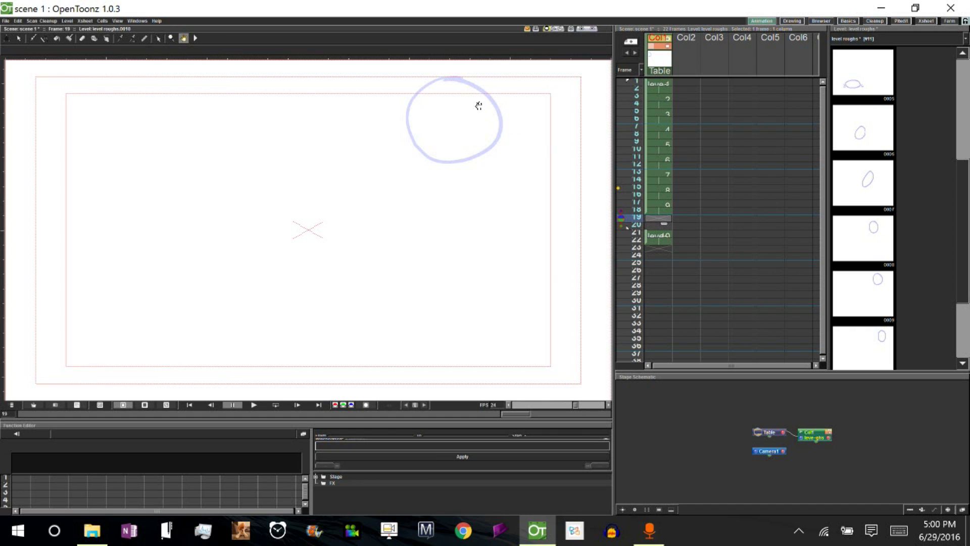
{"action": "key", "text": "b"}
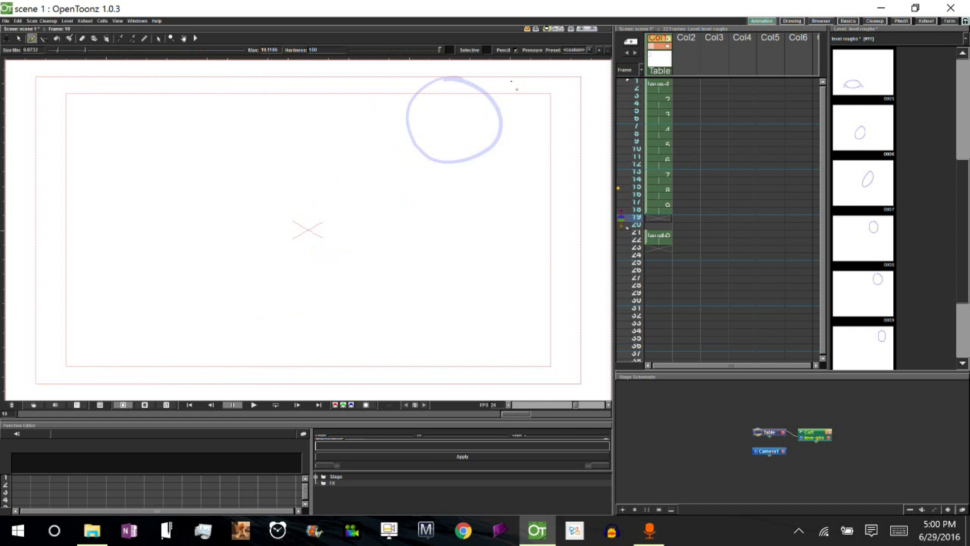
{"action": "mouse_move", "coordinate": [493, 79]}
{"action": "left_mouse_down"}
{"action": "mouse_move", "coordinate": [518, 149]}
{"action": "mouse_move", "coordinate": [498, 80]}
{"action": "left_mouse_up"}
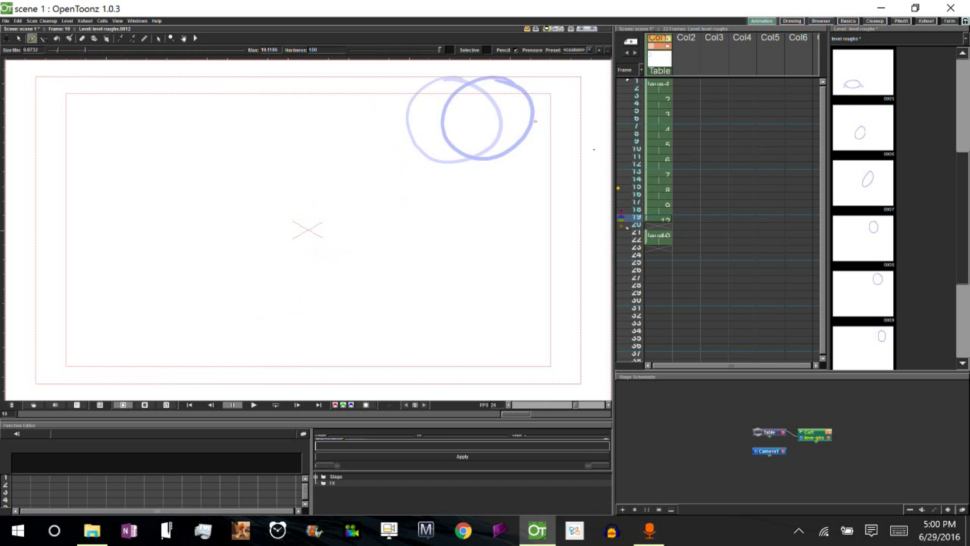
- Onion-skin the following drawing at frame 19 of Col1, and expose drawing 12 at frames 19 and 20
{"action": "left_click", "coordinate": [656, 216]}
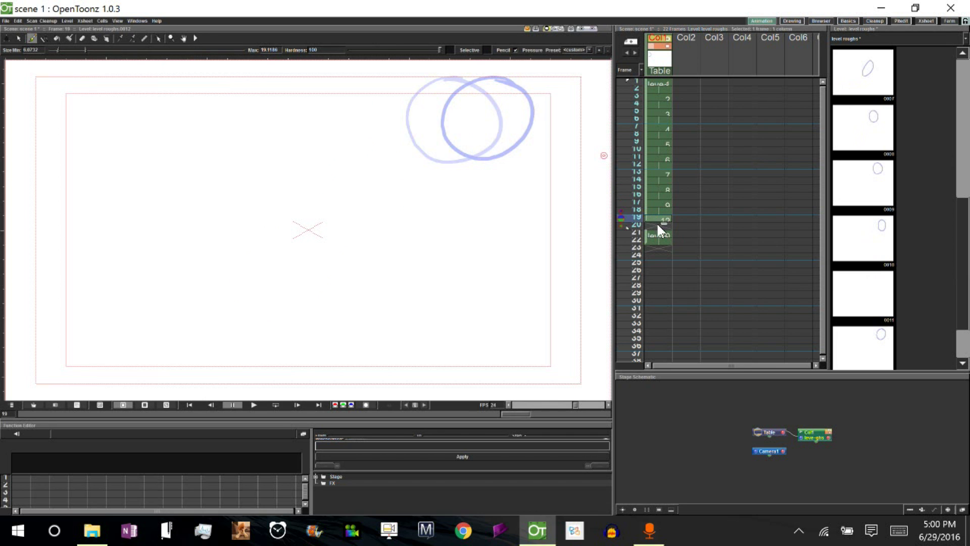
{"action": "left_click", "coordinate": [655, 232]}
{"action": "left_click", "coordinate": [654, 216]}
{"action": "left_click", "coordinate": [655, 232]}
{"action": "left_click", "coordinate": [657, 216]}
{"action": "left_click", "coordinate": [621, 226]}
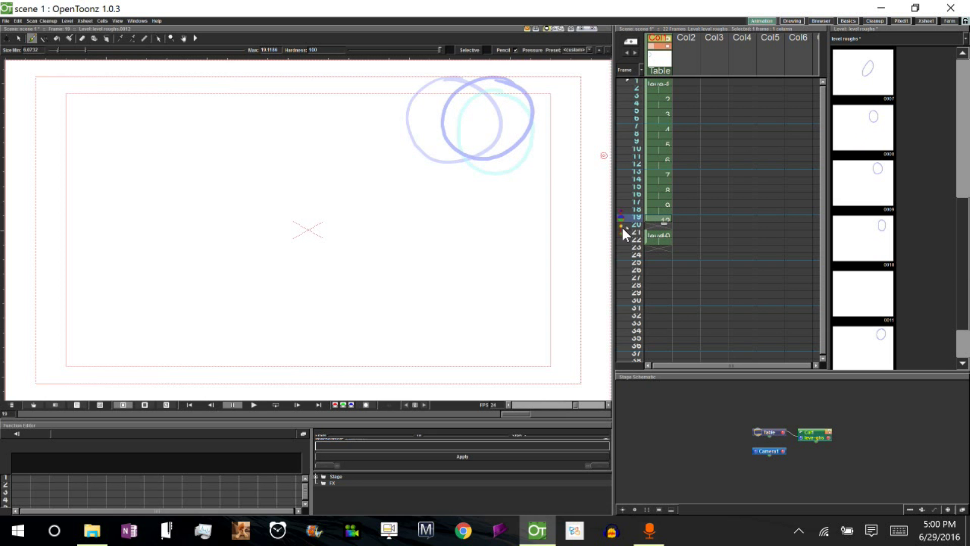
{"action": "left_click_drag", "start_coordinate": [665, 231], "coordinate": [655, 238]}
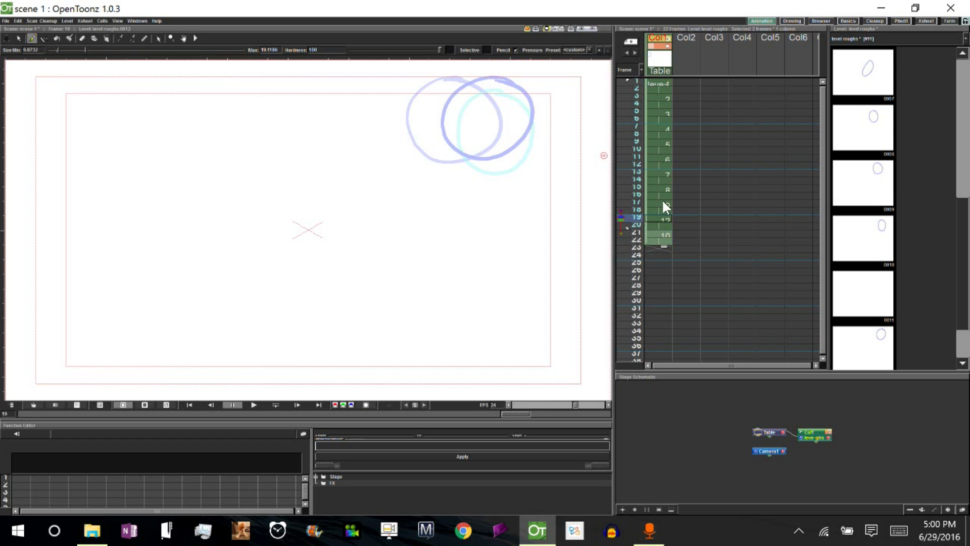
- Move the ball of drawing 12 slightly left and down between its onion-skinned neighbours, and deactivate the onion skin
{"action": "left_click", "coordinate": [621, 209]}
{"action": "left_click", "coordinate": [622, 209]}
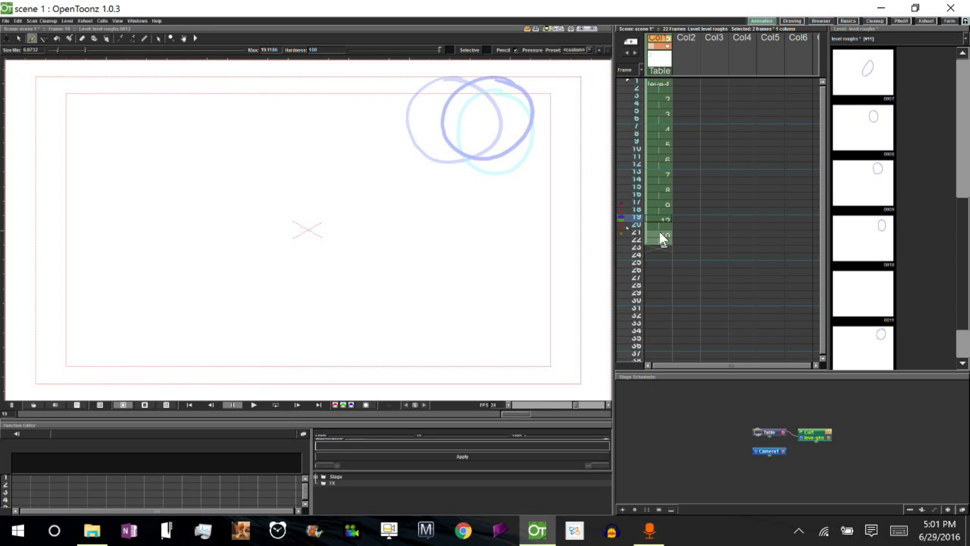
{"action": "left_click", "coordinate": [618, 180]}
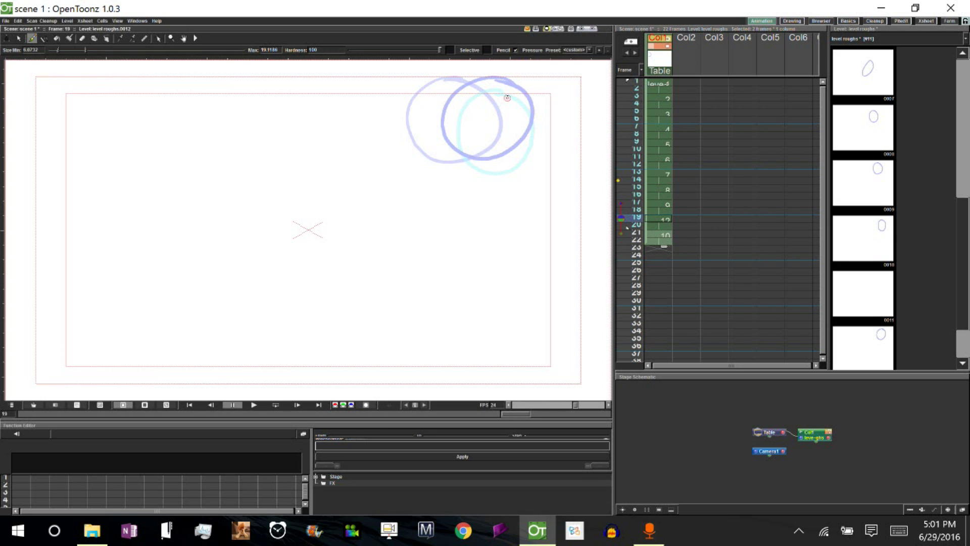
{"action": "left_click", "coordinate": [18, 38]}
{"action": "mouse_move", "coordinate": [512, 74]}
{"action": "left_mouse_down"}
{"action": "mouse_move", "coordinate": [438, 84]}
{"action": "mouse_move", "coordinate": [436, 151]}
{"action": "mouse_move", "coordinate": [446, 166]}
{"action": "mouse_move", "coordinate": [538, 157]}
{"action": "mouse_move", "coordinate": [538, 79]}
{"action": "mouse_move", "coordinate": [514, 71]}
{"action": "left_mouse_up"}
{"action": "left_click_drag", "start_coordinate": [527, 116], "coordinate": [516, 124]}
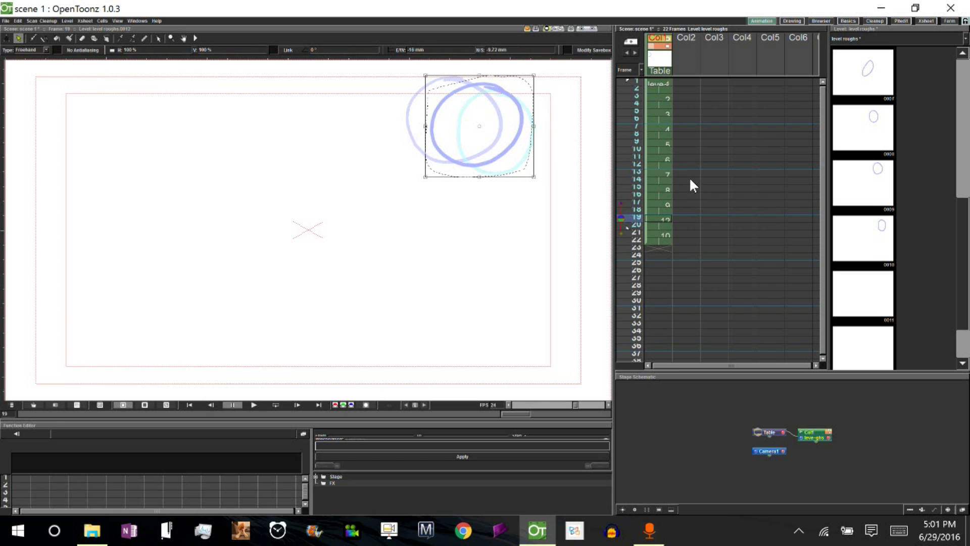
{"action": "left_click", "coordinate": [656, 219]}
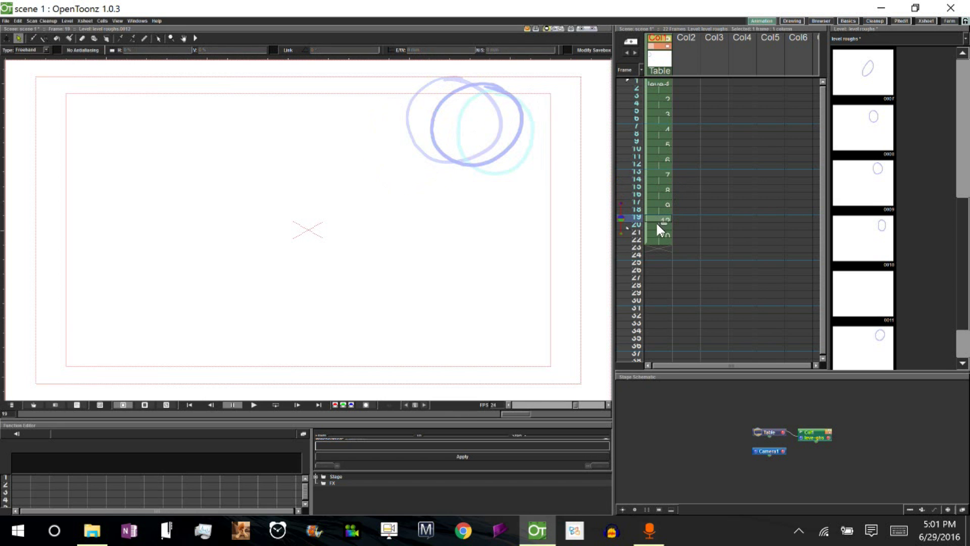
{"action": "right_click", "coordinate": [554, 201]}
{"action": "left_click", "coordinate": [604, 238]}
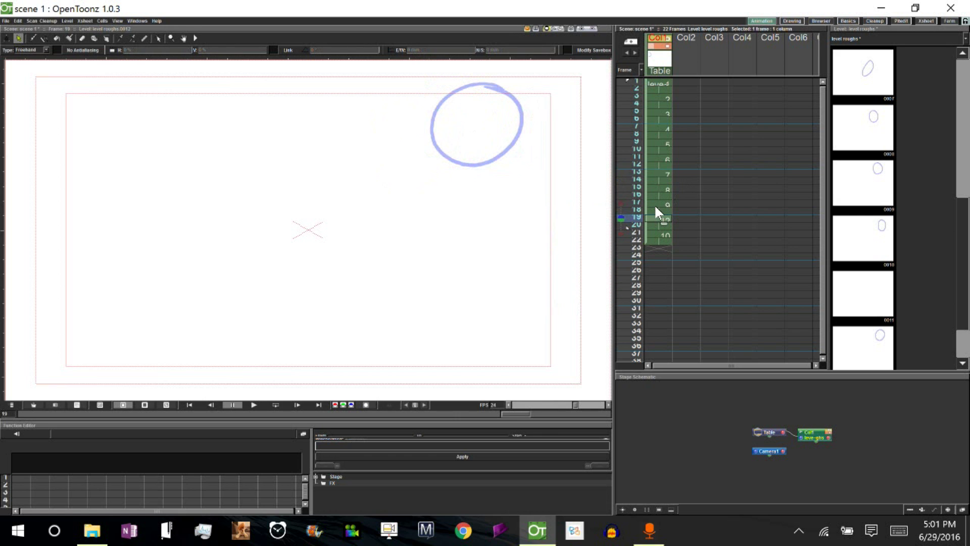
- Step back and forth through the last frames of Col1 to examine how drawing 12 fits the ball's motion
{"action": "key", "text": "Up"}
{"action": "key", "text": "Up"}
{"action": "key", "text": "Up"}
{"action": "key", "text": "Down"}
{"action": "key", "text": "Down"}
{"action": "key", "text": "Down"}
{"action": "key", "text": "Down"}
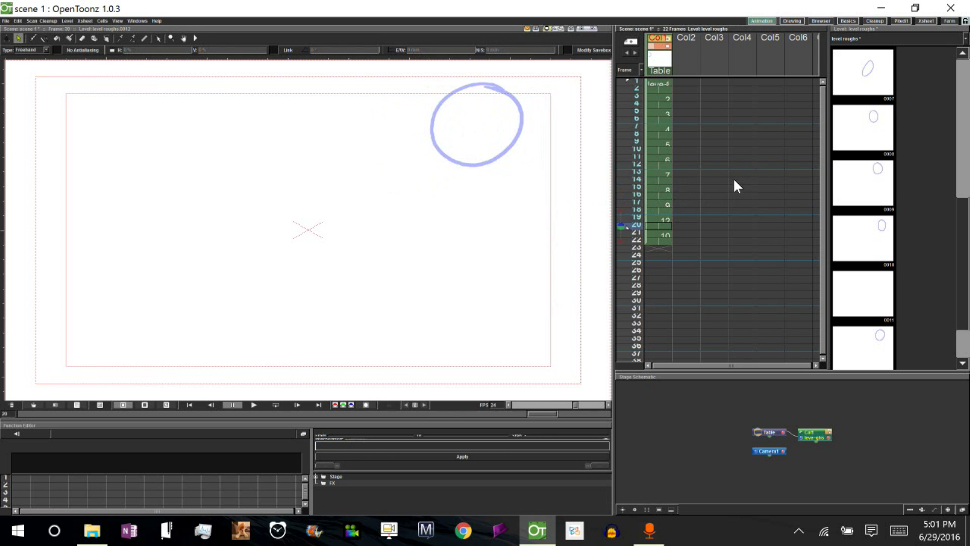
{"action": "key", "text": "Up"}
{"action": "key", "text": "Up"}
{"action": "key", "text": "Down"}
{"action": "key", "text": "Down"}
{"action": "key", "text": "Up"}
{"action": "key", "text": "Up"}
{"action": "key", "text": "Up"}
{"action": "key", "text": "Up"}
{"action": "key", "text": "Up"}
{"action": "key", "text": "Up"}
{"action": "key", "text": "Down"}
{"action": "key", "text": "Down"}
{"action": "key", "text": "Down"}
{"action": "key", "text": "Down"}
{"action": "key", "text": "Down"}
{"action": "key", "text": "Down"}
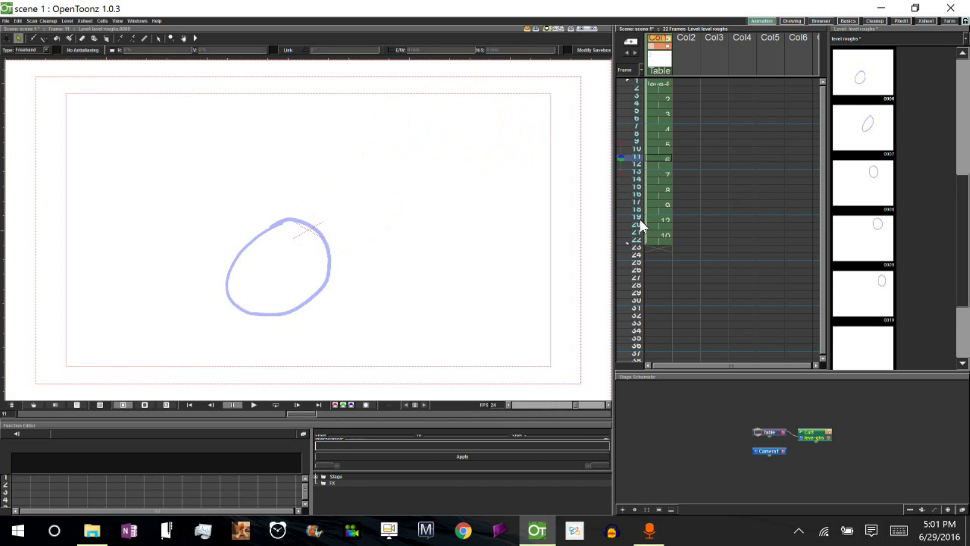
- Play the sequence in a loop, stop it, and scrub through frames 1 to 22 to review the motion
{"action": "left_click", "coordinate": [275, 404]}
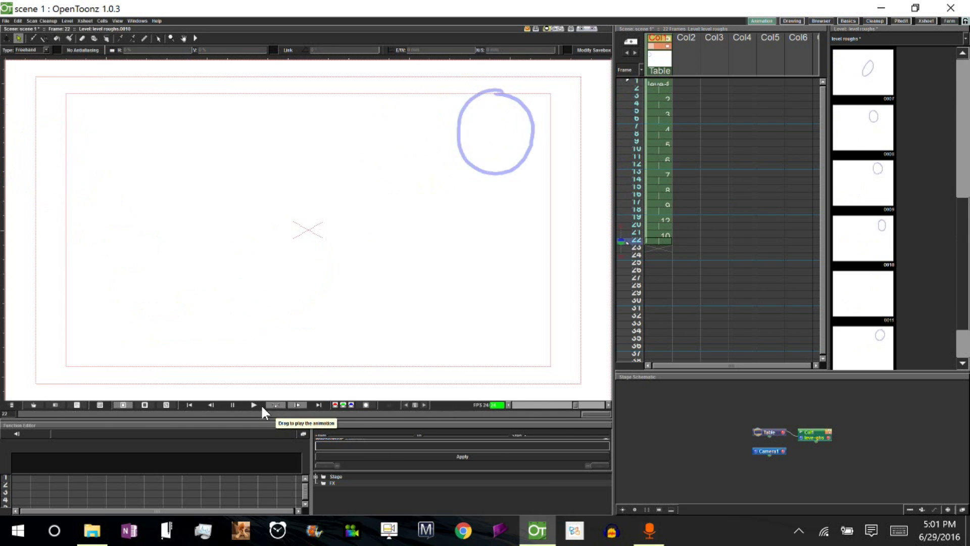
{"action": "left_click", "coordinate": [236, 405]}
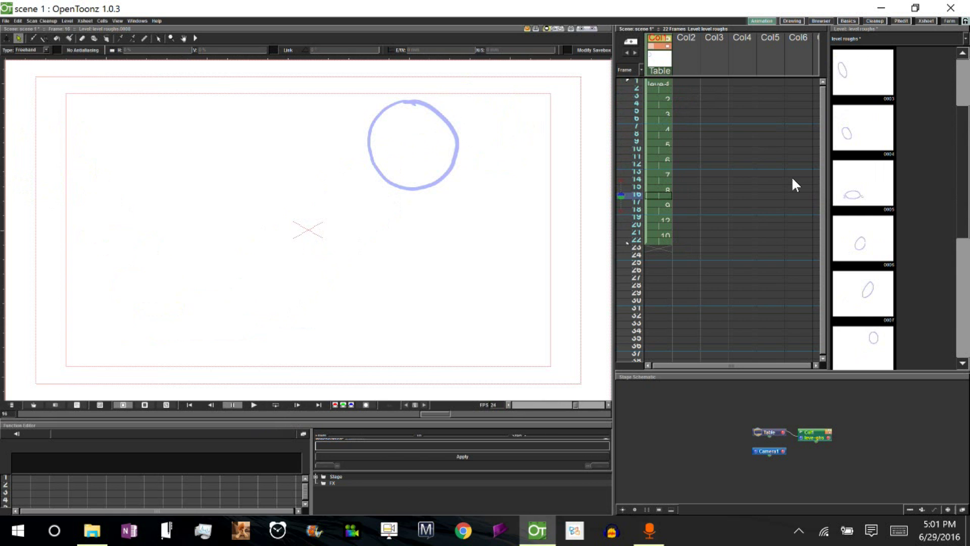
{"action": "left_click_drag", "start_coordinate": [636, 80], "coordinate": [633, 235]}
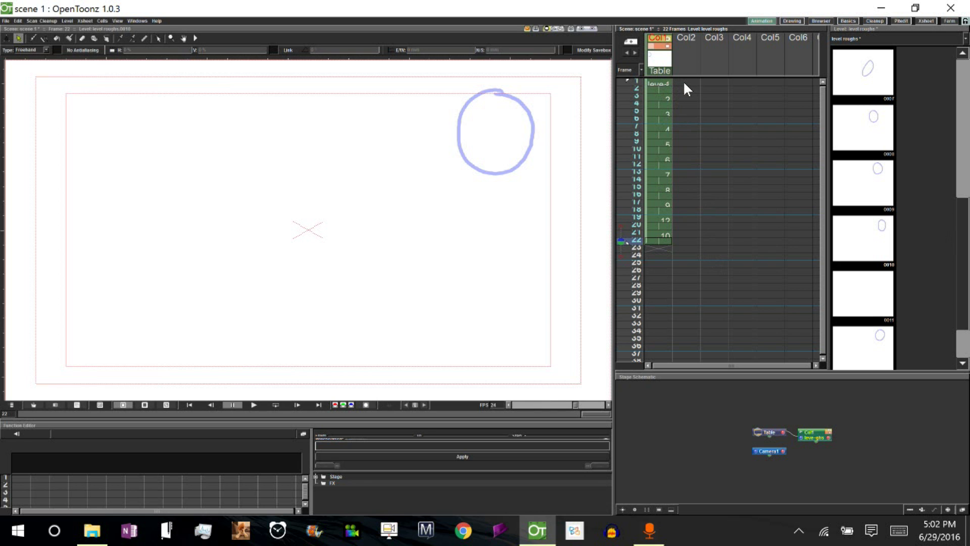
{"action": "left_click", "coordinate": [792, 21]}
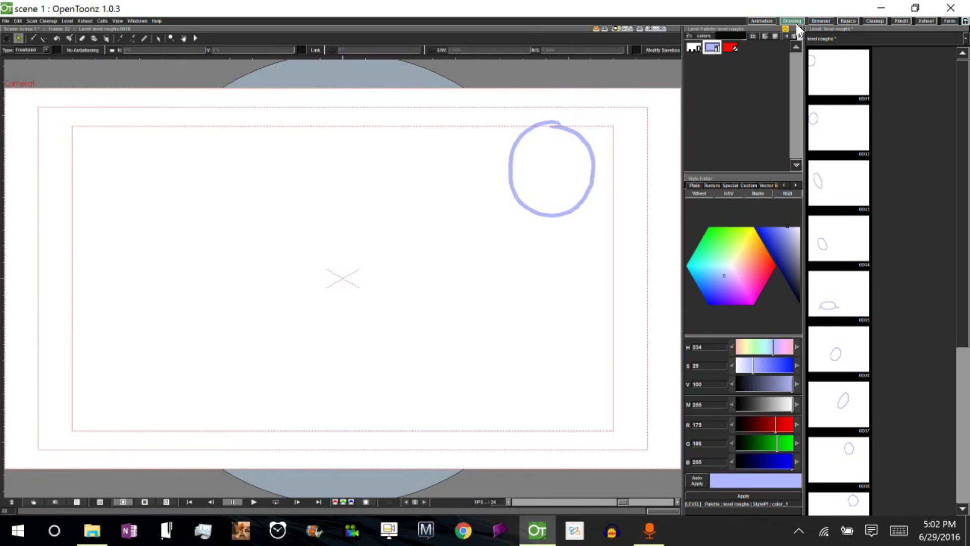
{"action": "left_click", "coordinate": [763, 21]}
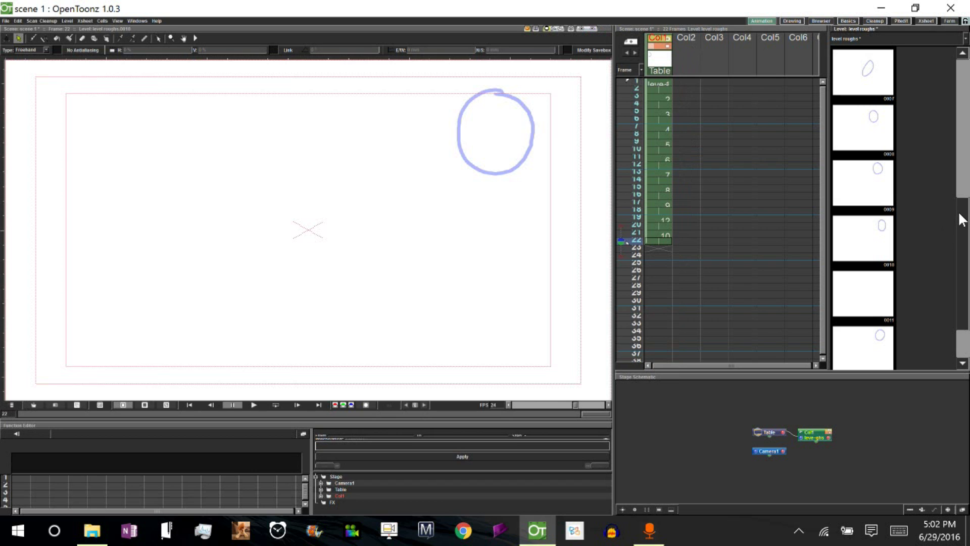
{"action": "left_click_drag", "start_coordinate": [963, 220], "coordinate": [900, 215]}
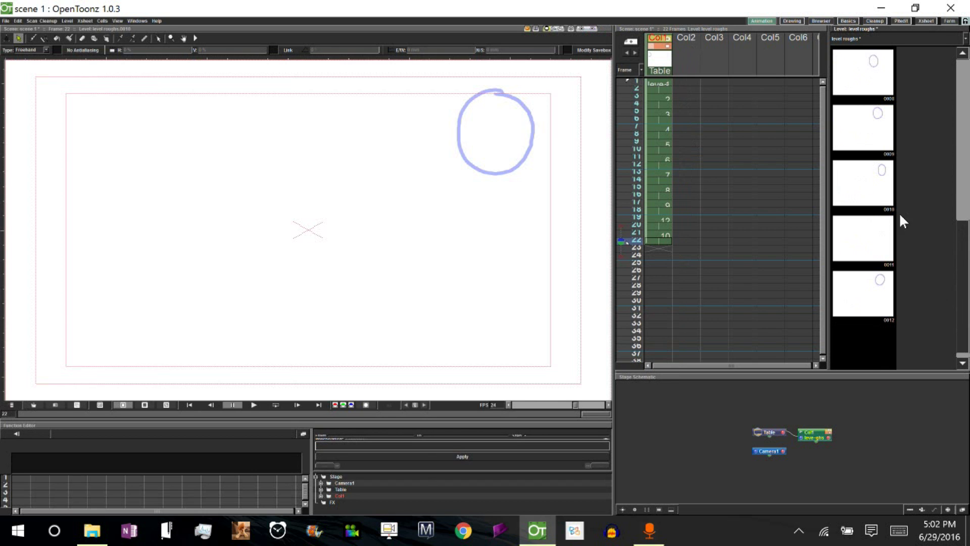
- Create a new Toonz Vector Level named "cleans" at frame 1 of Col2
{"action": "left_click", "coordinate": [687, 82]}
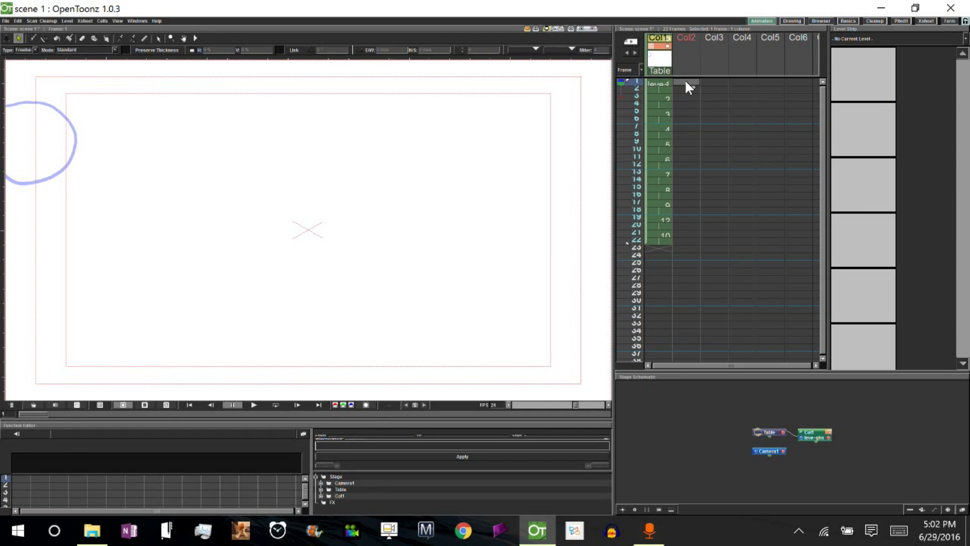
{"action": "right_click", "coordinate": [686, 81]}
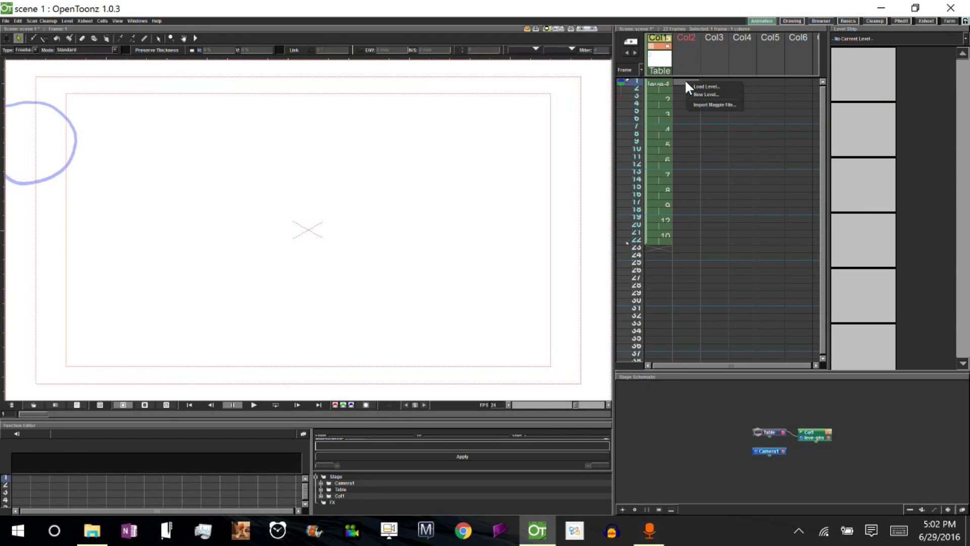
{"action": "left_click", "coordinate": [720, 93]}
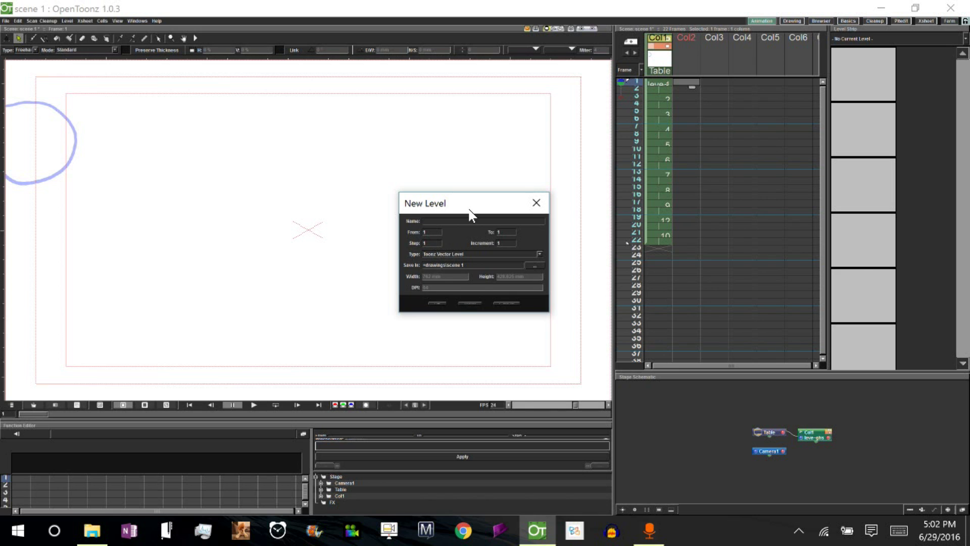
{"action": "type", "text": "cleans"}
{"action": "left_click", "coordinate": [437, 304]}
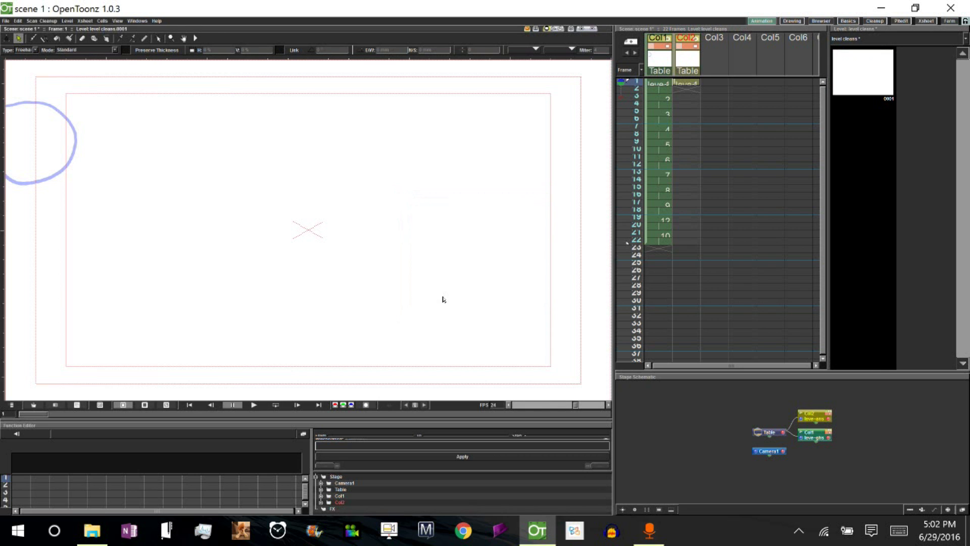
- View drawing 0001 of the cleans level on its own, and return to the scene view at frame 1 of Col2
{"action": "left_click", "coordinate": [686, 82]}
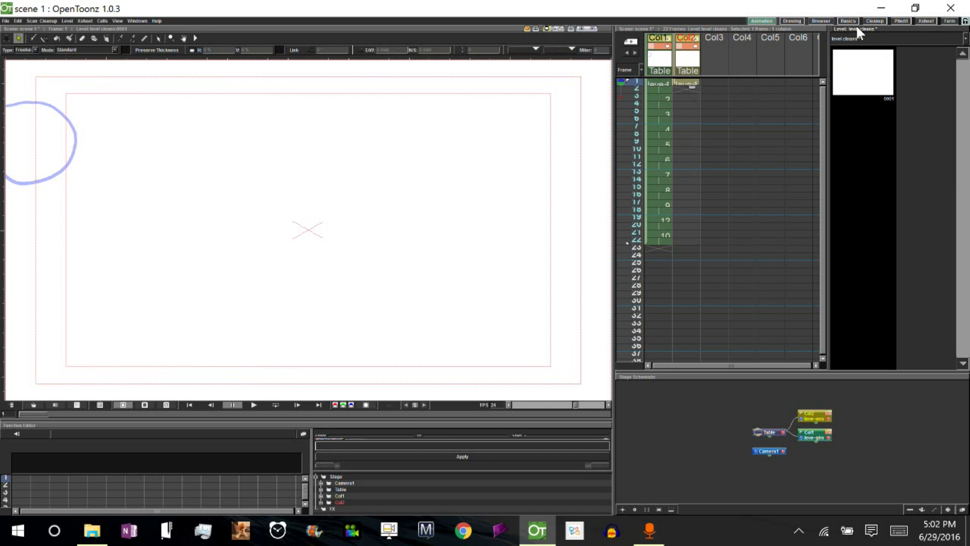
{"action": "left_click", "coordinate": [868, 77]}
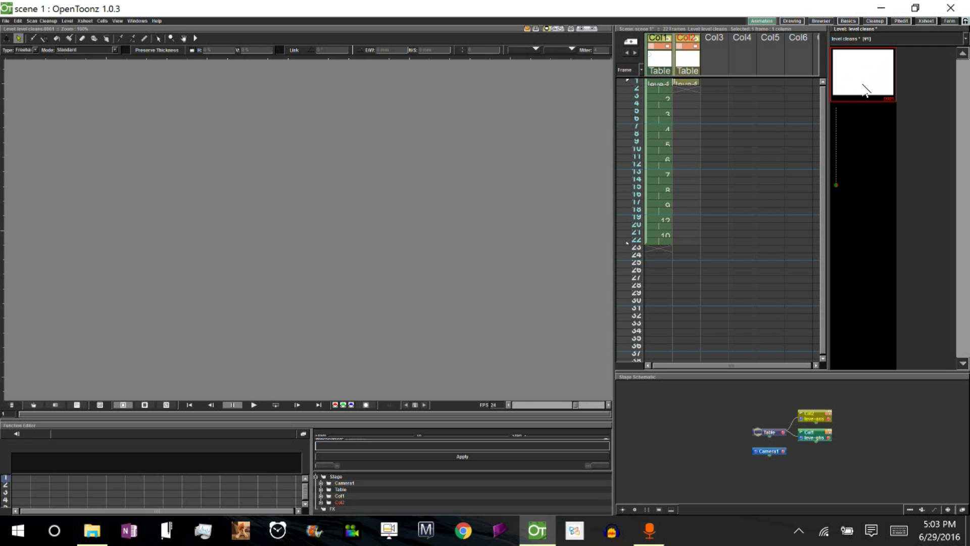
{"action": "left_click", "coordinate": [688, 87]}
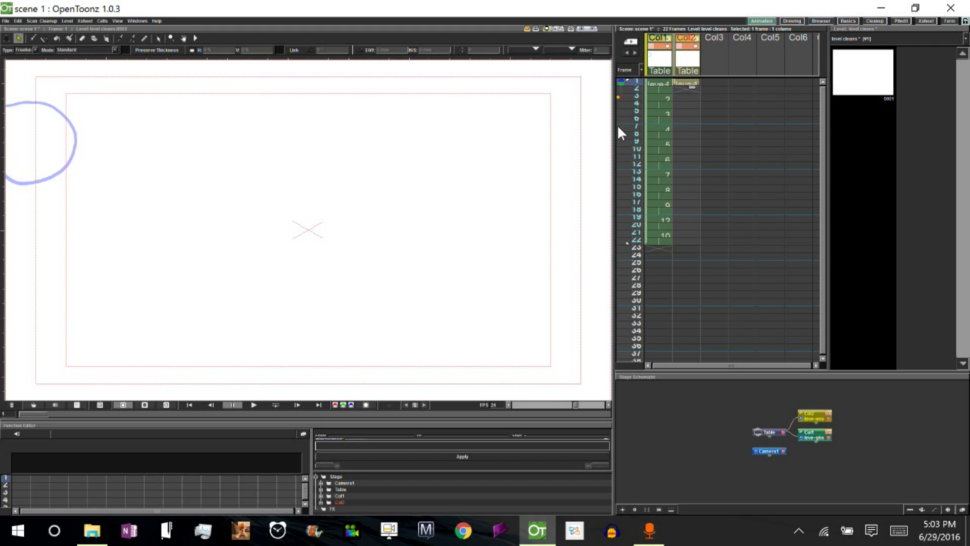
- Zoom out until the whole camera frame fits in the viewer, and activate the Selection tool
{"action": "key", "text": "shift+space"}
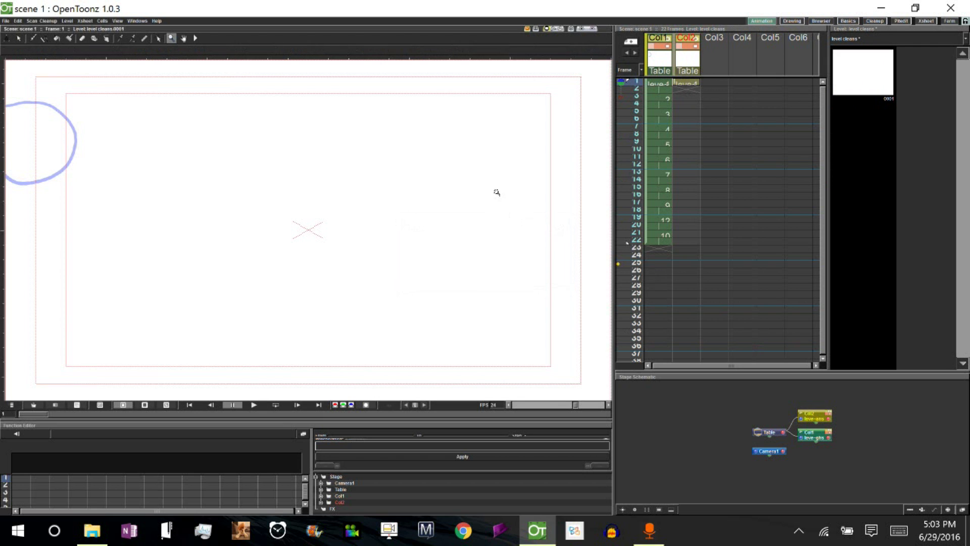
{"action": "left_click_drag", "start_coordinate": [494, 190], "coordinate": [500, 191]}
{"action": "scroll", "coordinate": [501, 191], "scroll_direction": "down", "scroll_amount": 2}
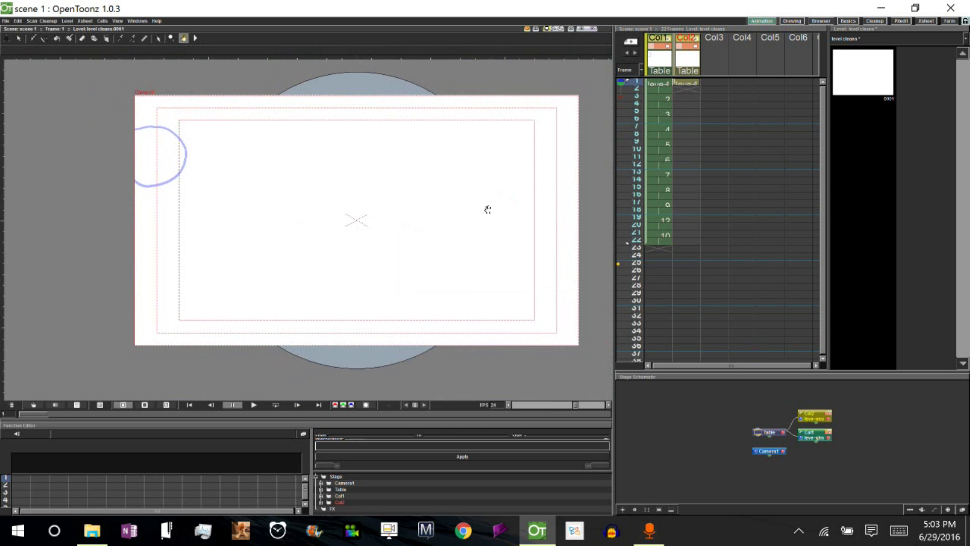
{"action": "key", "text": "s"}
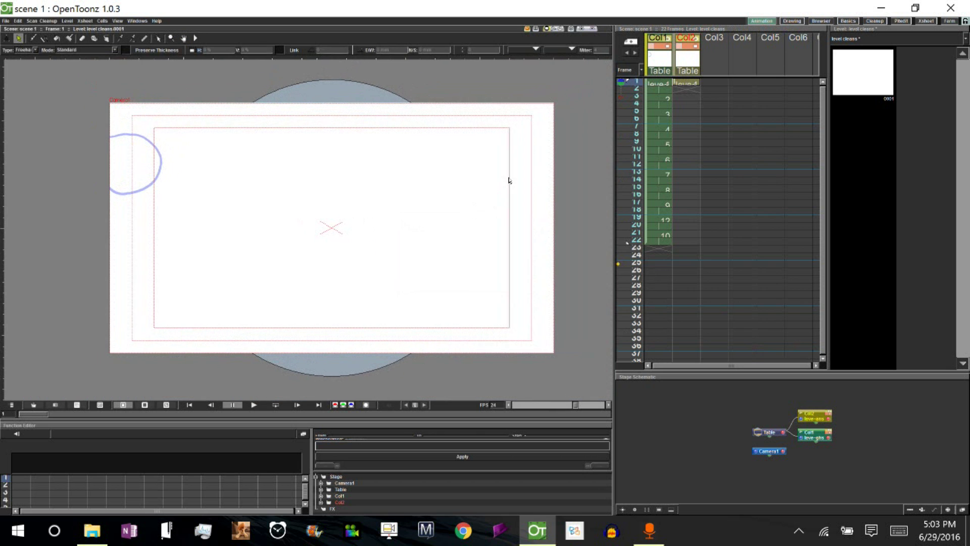
- Step through the Col2 cells from frame 1 to 19 to examine the matching rough drawings, and return to frame 1
{"action": "left_click", "coordinate": [688, 86]}
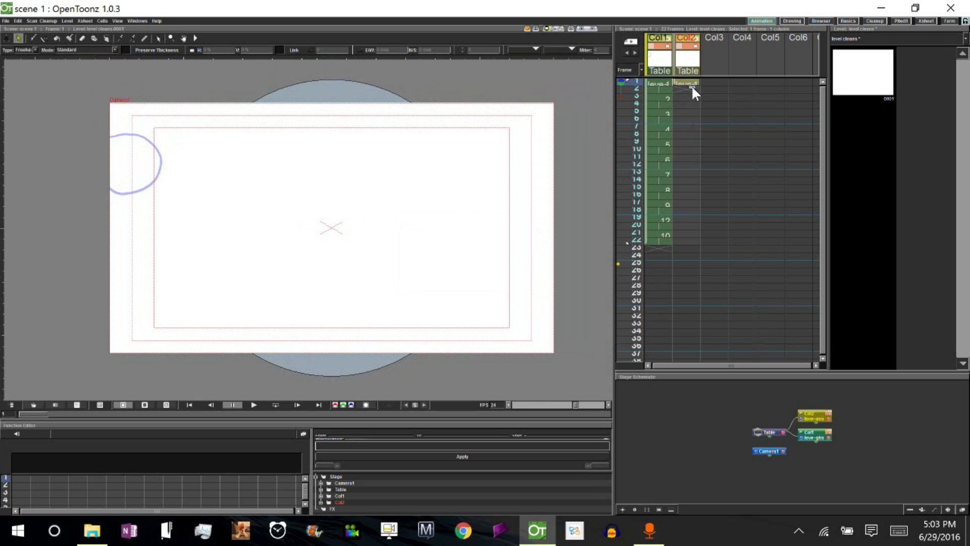
{"action": "left_click", "coordinate": [680, 94]}
{"action": "left_click", "coordinate": [683, 88]}
{"action": "left_click", "coordinate": [684, 98]}
{"action": "left_click", "coordinate": [682, 111]}
{"action": "left_click", "coordinate": [681, 126]}
{"action": "left_click", "coordinate": [684, 142]}
{"action": "left_click", "coordinate": [684, 157]}
{"action": "left_click", "coordinate": [684, 172]}
{"action": "left_click", "coordinate": [685, 188]}
{"action": "left_click", "coordinate": [686, 203]}
{"action": "left_click", "coordinate": [686, 220]}
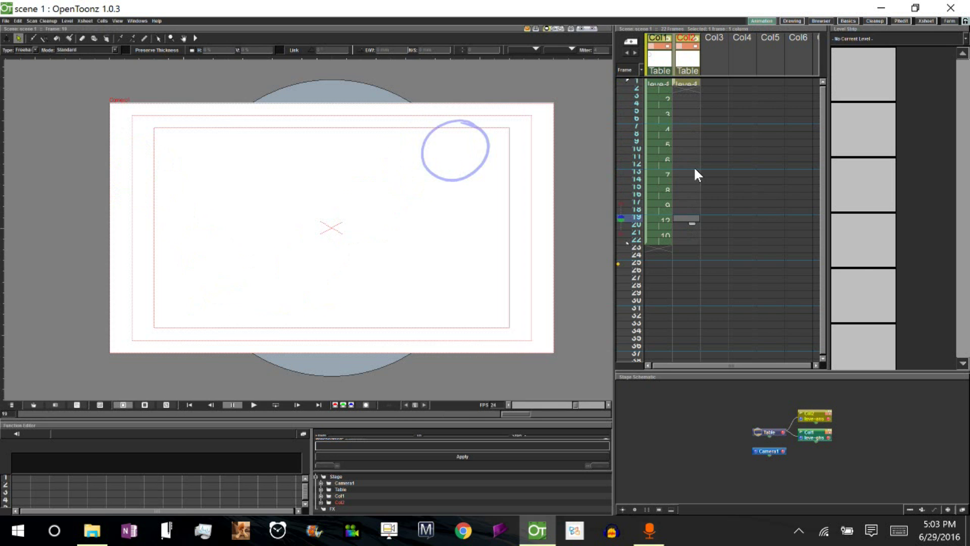
{"action": "left_click", "coordinate": [686, 85]}
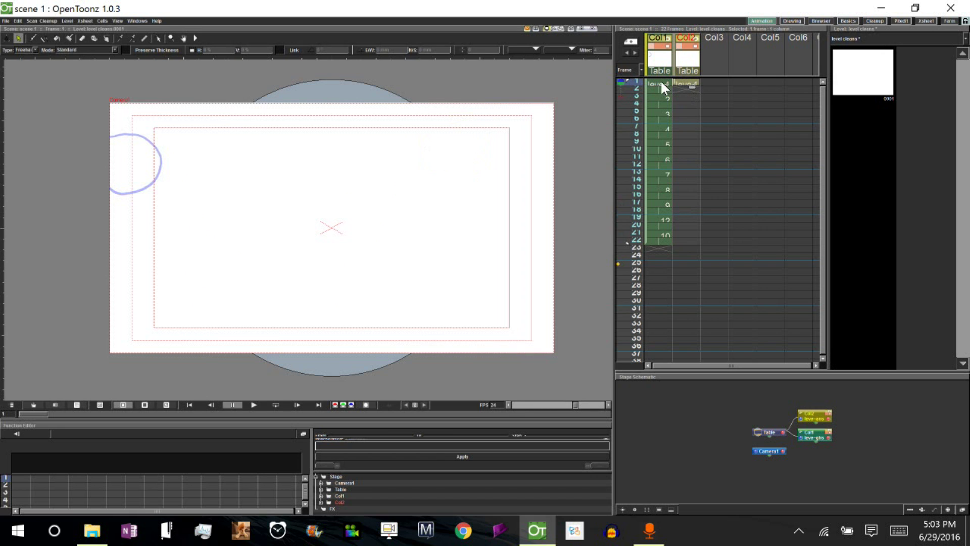
- Select the cleans drawing at frame 1 of Col2 and activate the Geometric tool with the Circle shape
{"action": "left_click", "coordinate": [682, 81]}
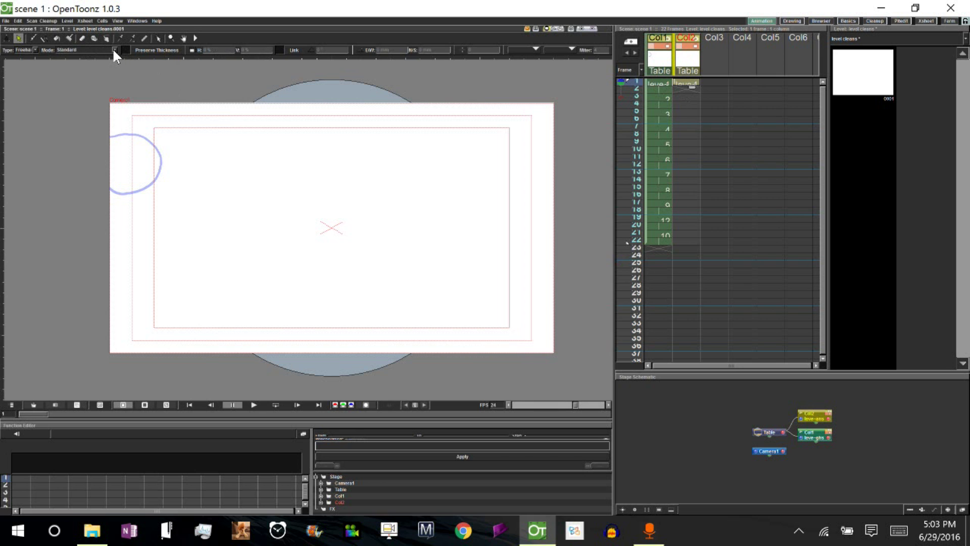
{"action": "left_click", "coordinate": [196, 38]}
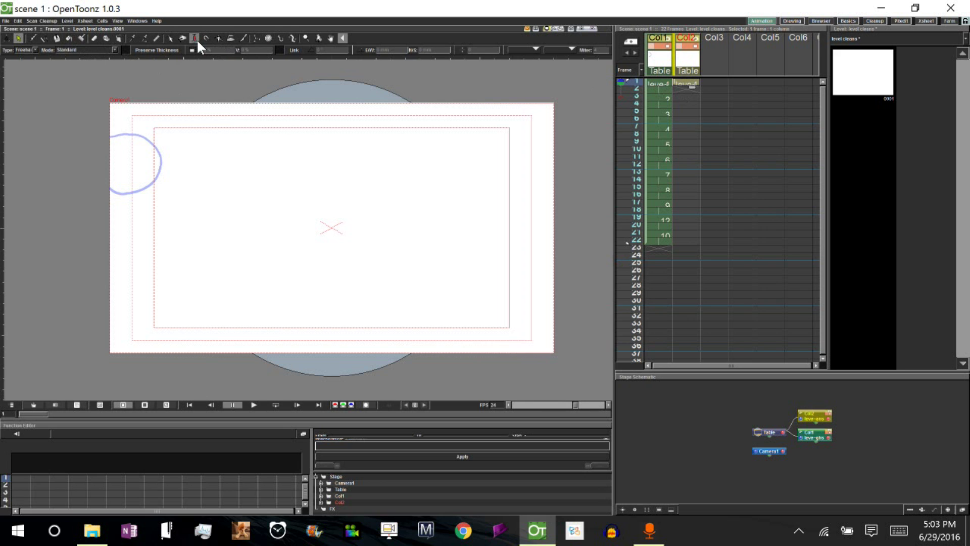
{"action": "left_click", "coordinate": [42, 38]}
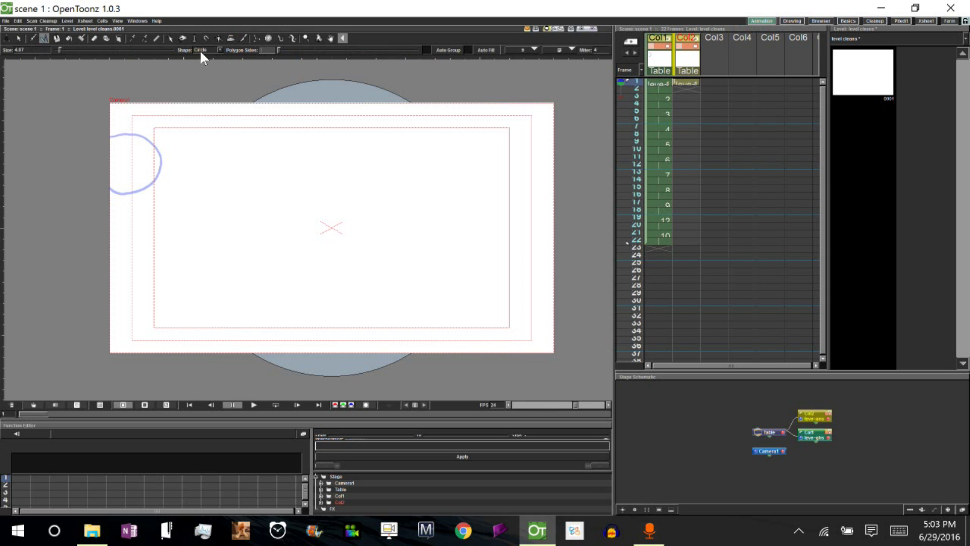
- Trace the rough ball in frame 1 of Col2 with a circle
{"action": "left_click_drag", "start_coordinate": [128, 162], "coordinate": [153, 141]}
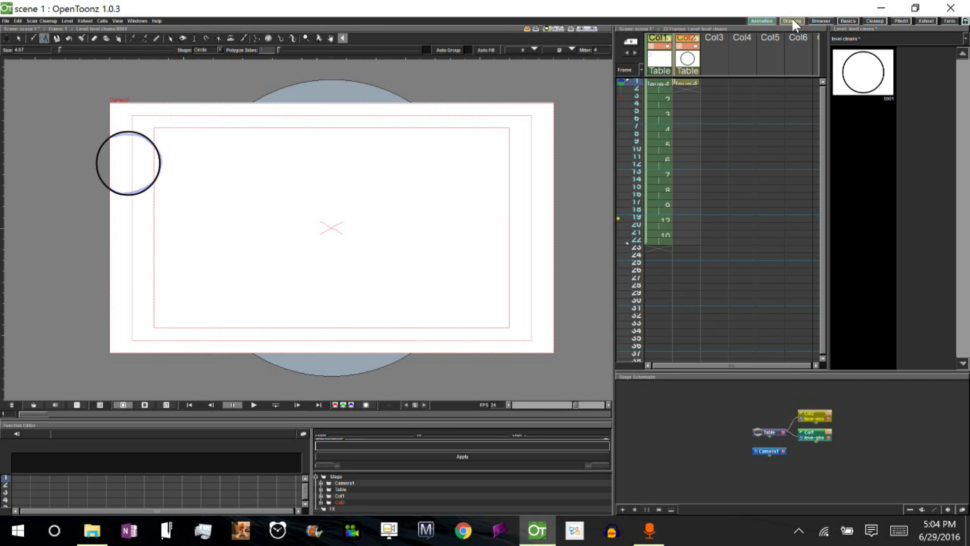
- Open the level palette and dock it between the Xsheet and the Stage Schematic
{"action": "left_click", "coordinate": [138, 20]}
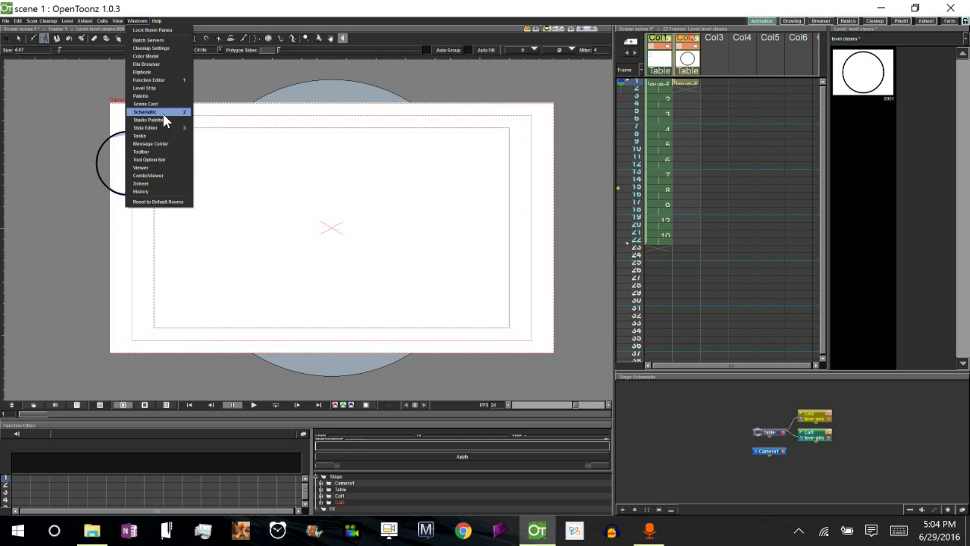
{"action": "left_click", "coordinate": [165, 96]}
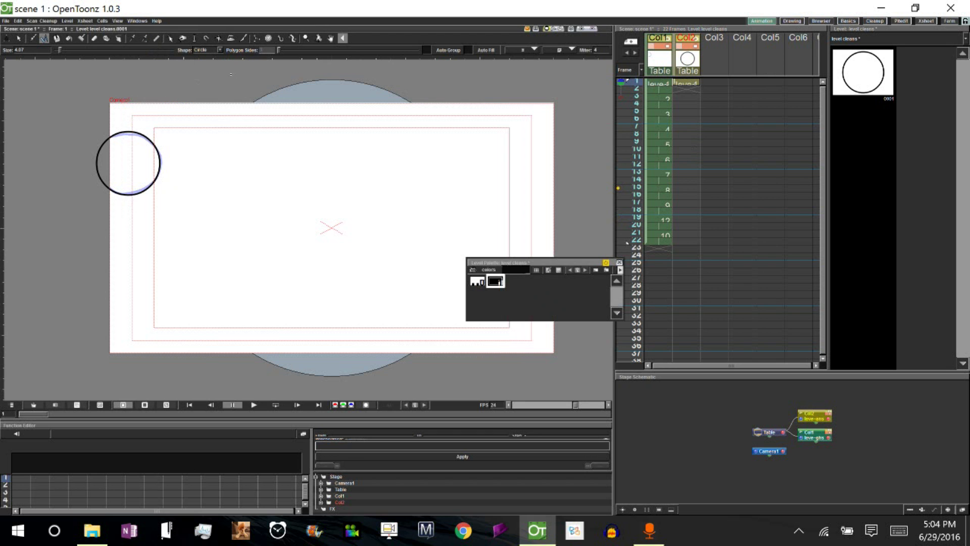
{"action": "left_click_drag", "start_coordinate": [558, 260], "coordinate": [769, 376]}
{"action": "mouse_move", "coordinate": [814, 355]}
{"action": "left_mouse_down"}
{"action": "mouse_move", "coordinate": [816, 329]}
{"action": "mouse_move", "coordinate": [808, 360]}
{"action": "mouse_move", "coordinate": [822, 371]}
{"action": "left_mouse_up"}
{"action": "left_click_drag", "start_coordinate": [821, 372], "coordinate": [657, 332]}
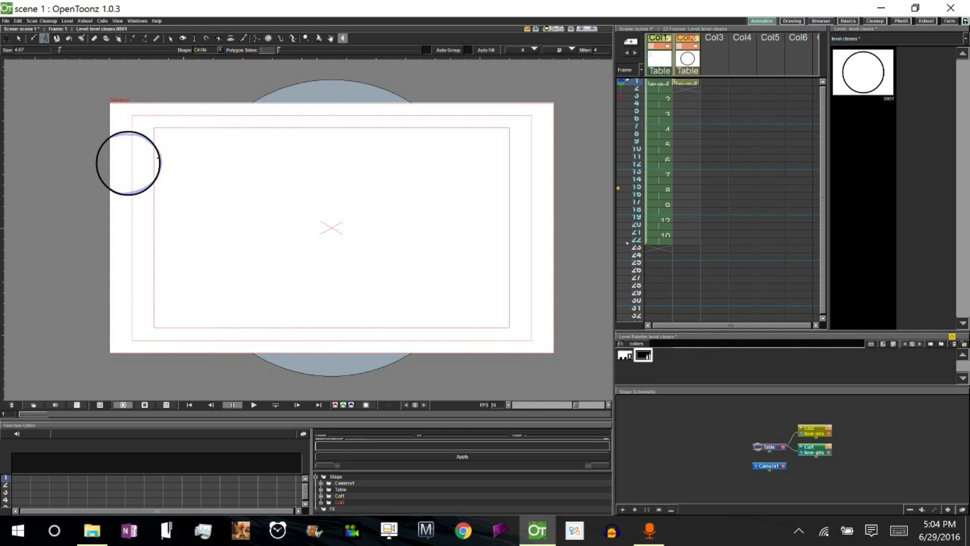
- Compare the palettes and level strips of Col1, Col2 and the empty columns
{"action": "left_click", "coordinate": [659, 59]}
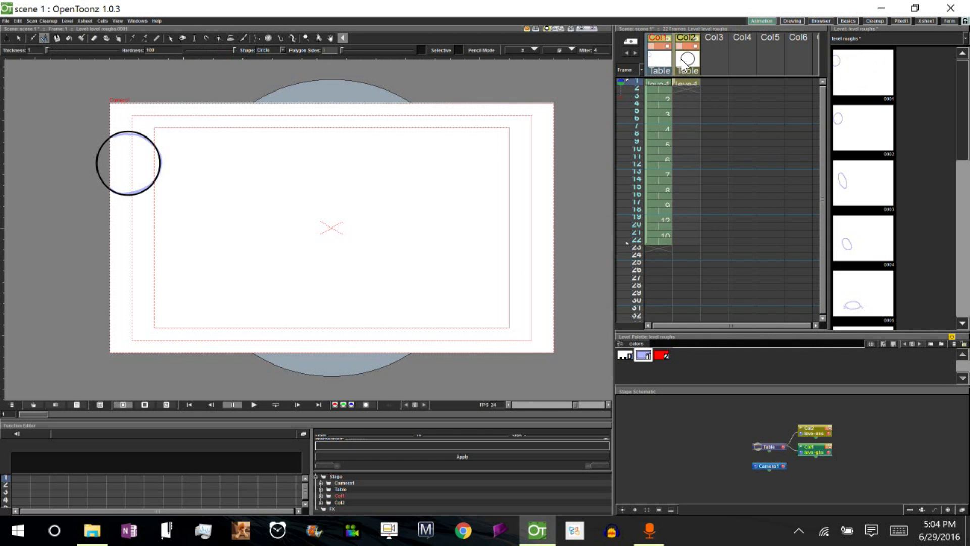
{"action": "left_click", "coordinate": [680, 65]}
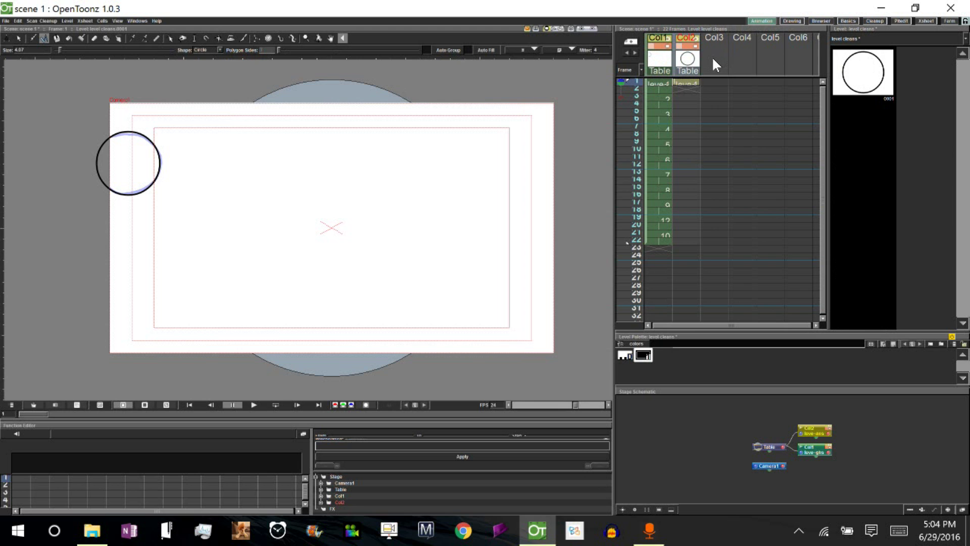
{"action": "left_click", "coordinate": [713, 56]}
{"action": "left_click", "coordinate": [771, 54]}
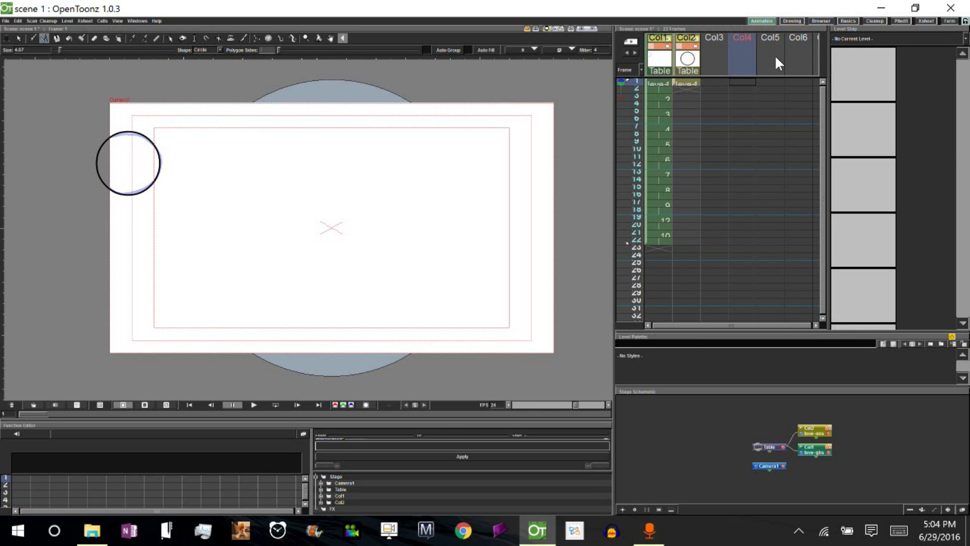
{"action": "left_click", "coordinate": [685, 64]}
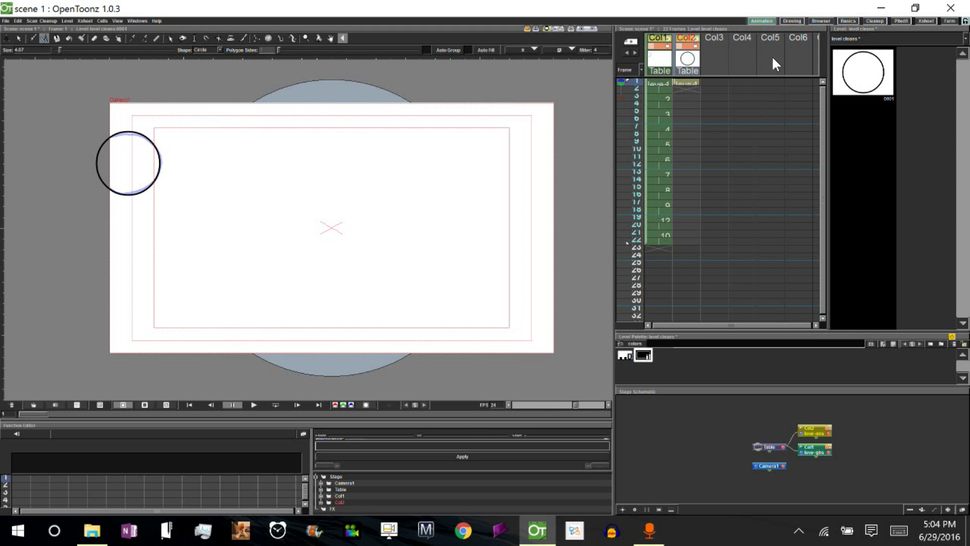
{"action": "left_click", "coordinate": [658, 63]}
{"action": "left_click", "coordinate": [687, 63]}
- Extend the first circle drawing in Col2 through frame 2
{"action": "left_click", "coordinate": [685, 82]}
{"action": "left_click", "coordinate": [683, 88]}
{"action": "left_click", "coordinate": [683, 96]}
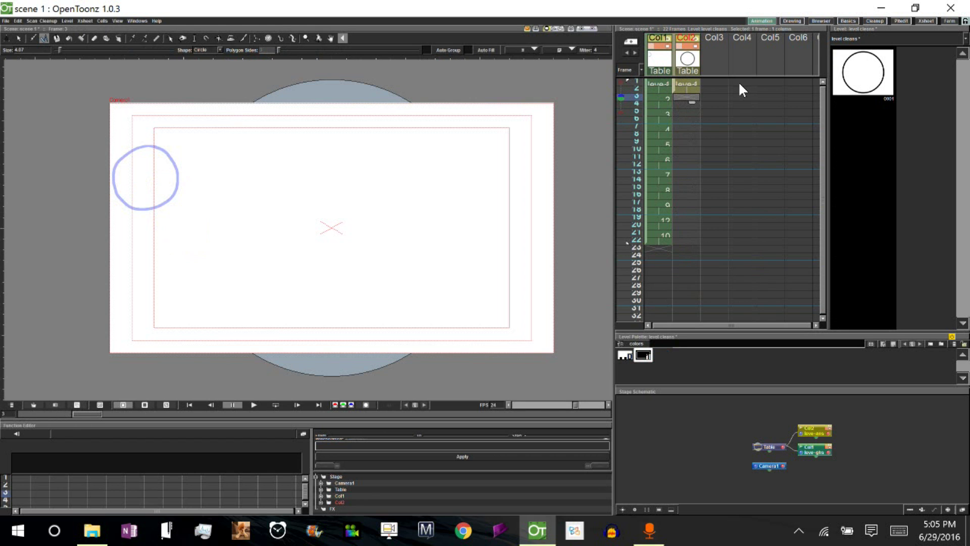
{"action": "left_click", "coordinate": [687, 89]}
{"action": "left_click", "coordinate": [656, 110]}
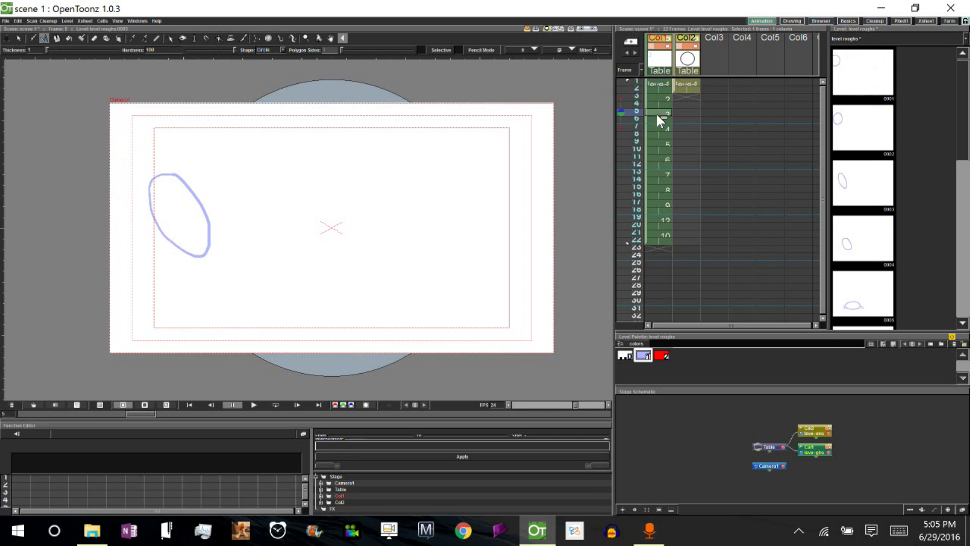
{"action": "left_click", "coordinate": [693, 95]}
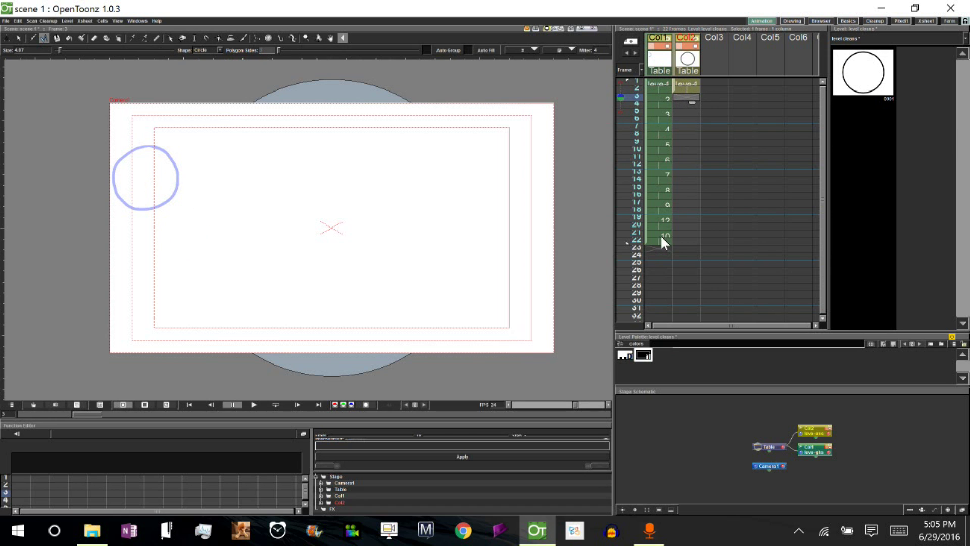
- Draw a large test circle in frame 4 of Col2 and compare its level with the frame 1 drawing's level
{"action": "left_click", "coordinate": [683, 104]}
{"action": "left_click_drag", "start_coordinate": [474, 220], "coordinate": [544, 196]}
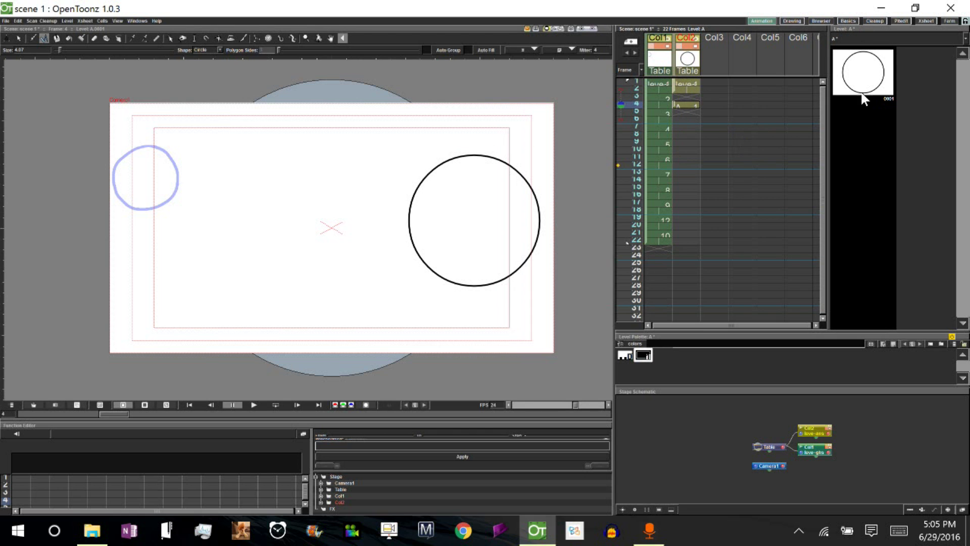
{"action": "left_click", "coordinate": [691, 83]}
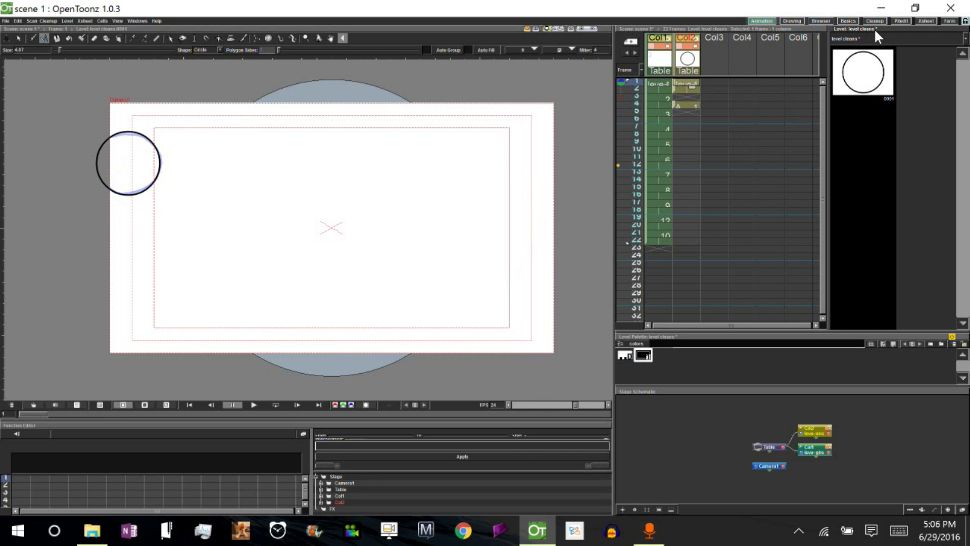
{"action": "left_click", "coordinate": [688, 105]}
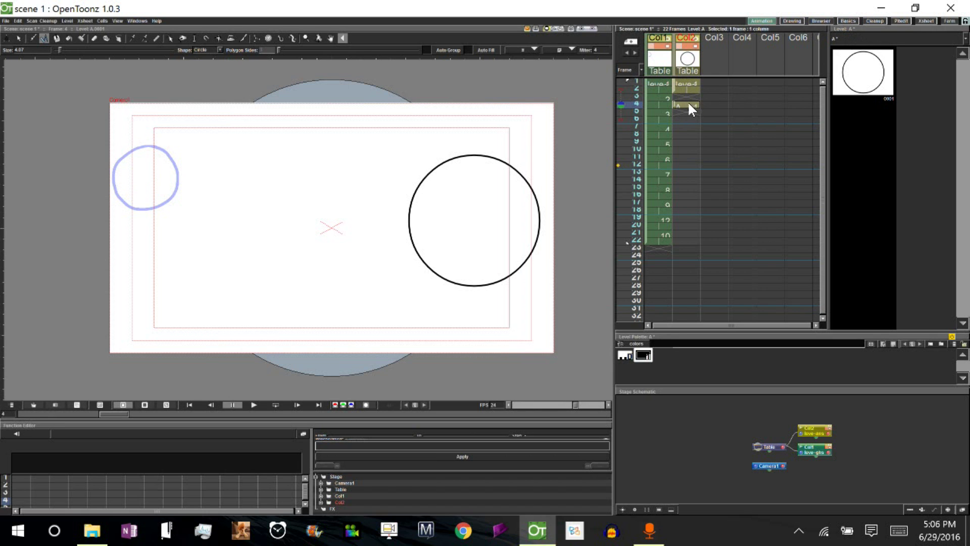
{"action": "left_click", "coordinate": [742, 188]}
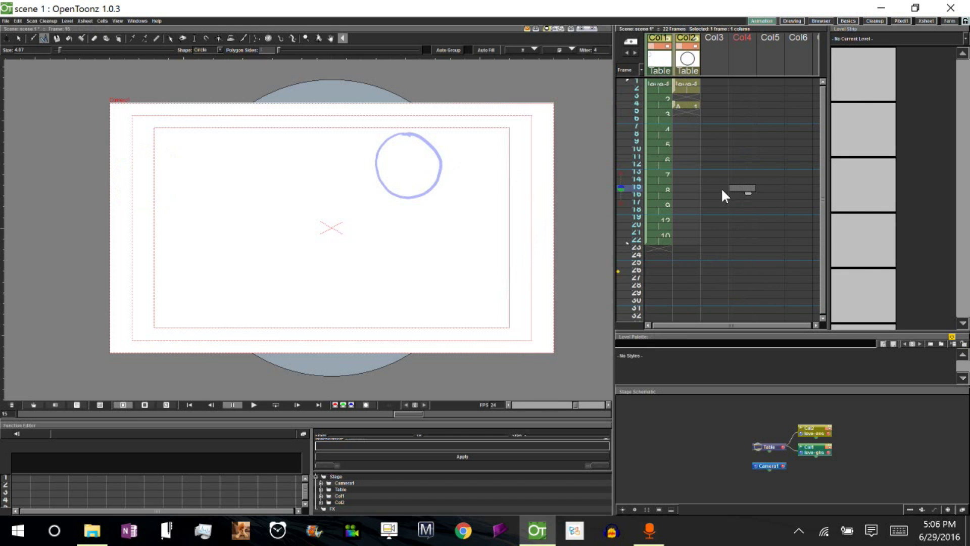
- Delete the test circle's cell from frame 4 of Col2
{"action": "left_click", "coordinate": [685, 104]}
{"action": "key", "text": "Delete"}
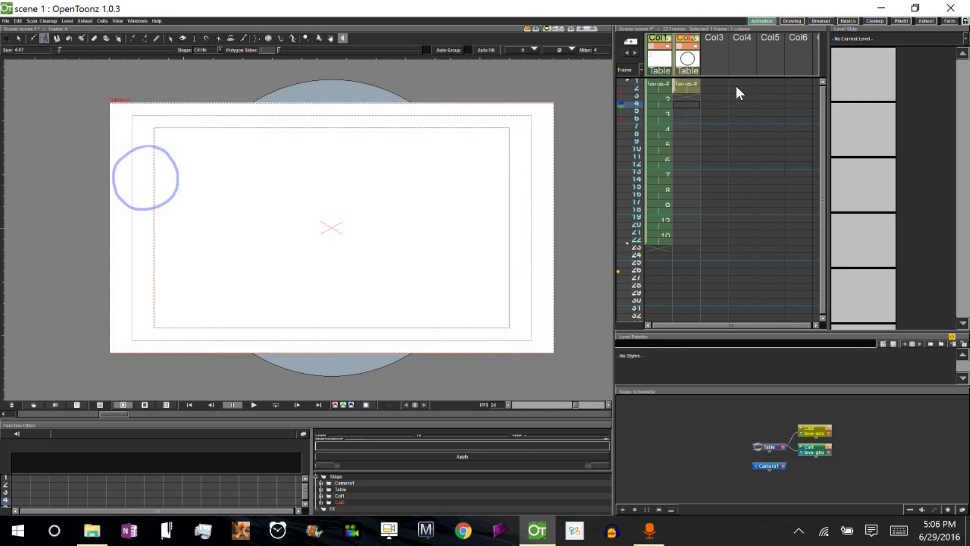
- Trace the rough ball in frame 3 of Col2 with a circle and extend that drawing through frame 4
{"action": "left_click", "coordinate": [690, 97]}
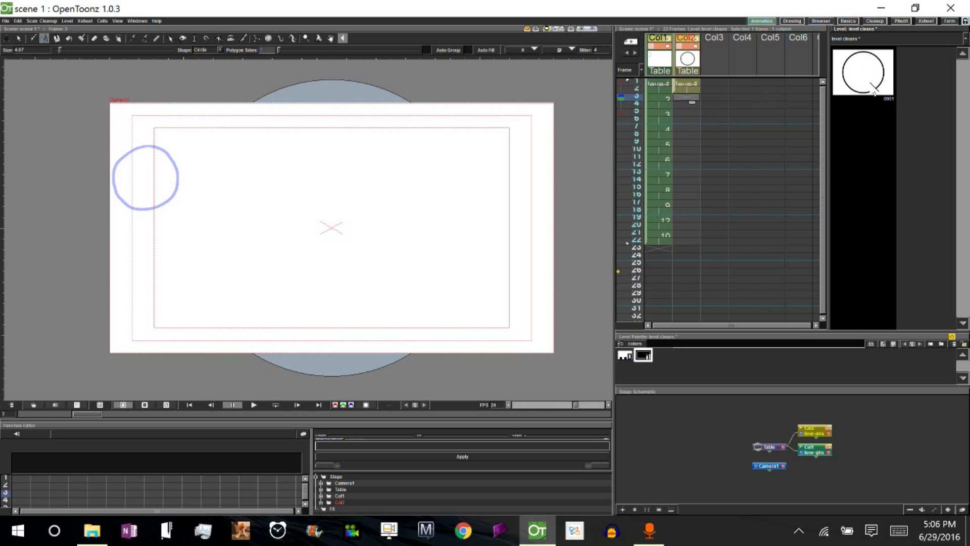
{"action": "left_click", "coordinate": [658, 247]}
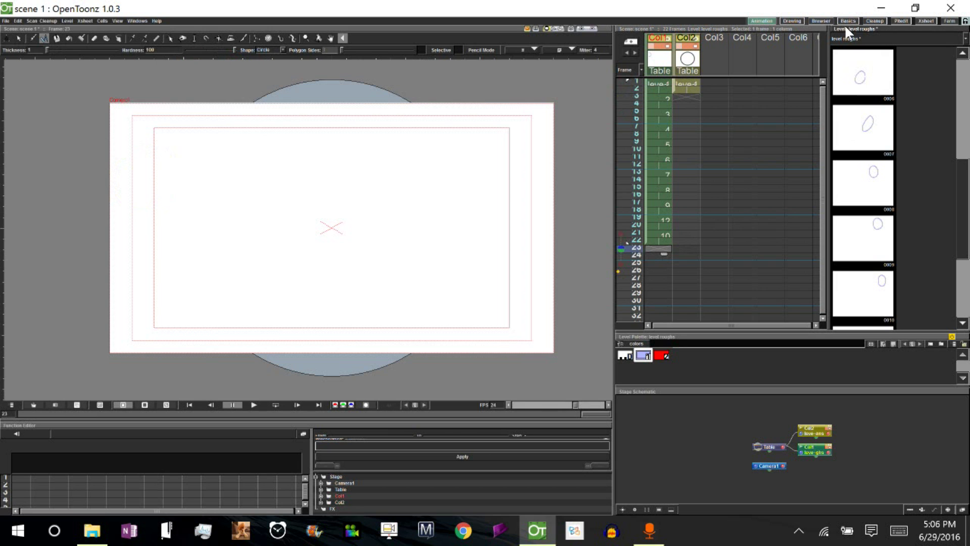
{"action": "left_click", "coordinate": [687, 96]}
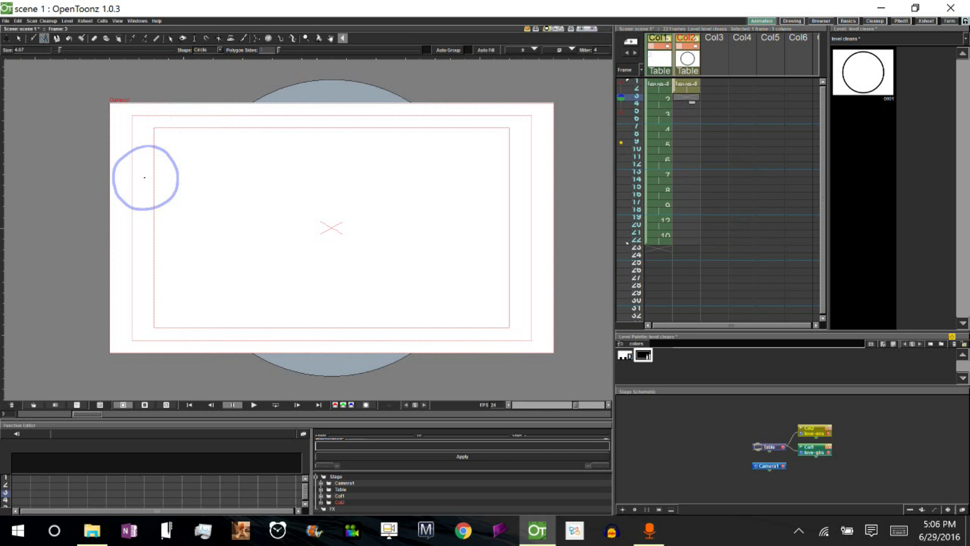
{"action": "left_click_drag", "start_coordinate": [144, 178], "coordinate": [168, 202]}
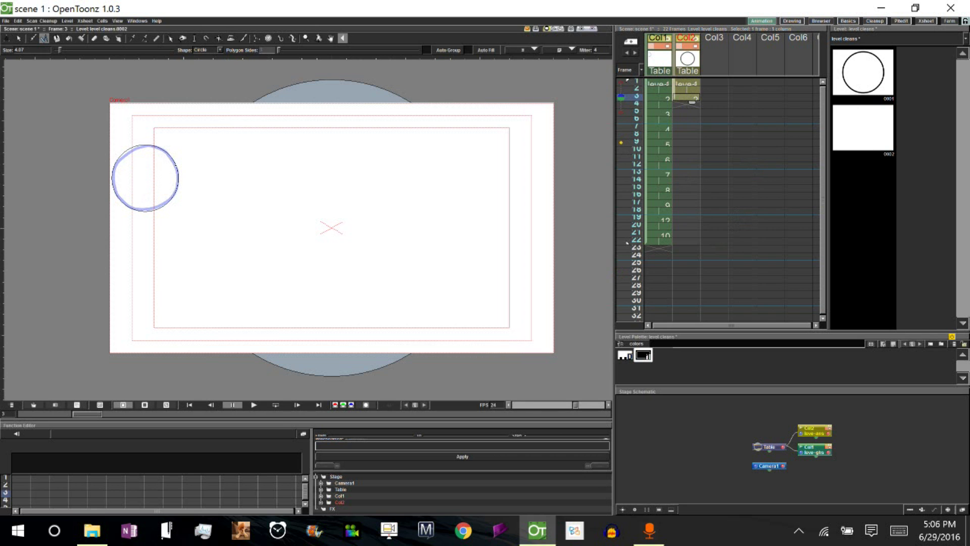
{"action": "left_click_drag", "start_coordinate": [176, 166], "coordinate": [175, 167]}
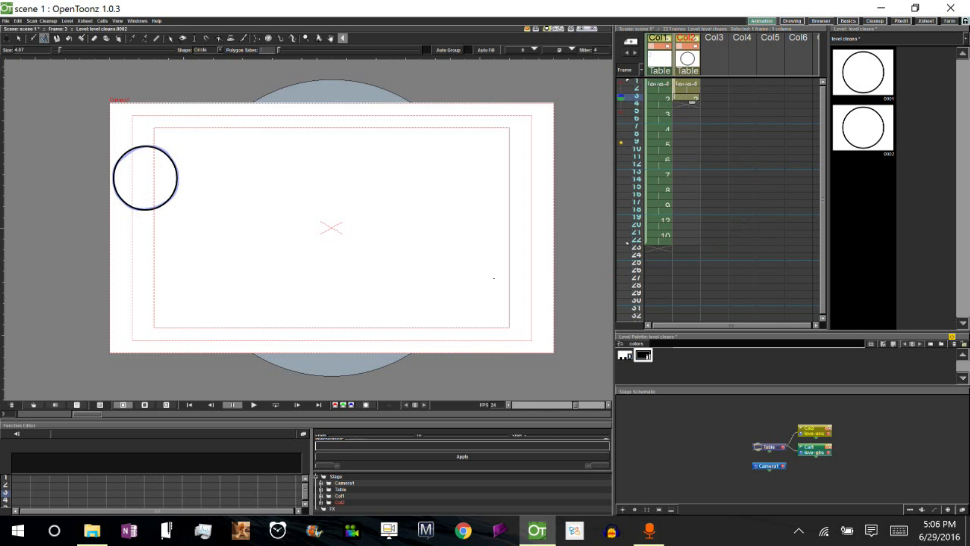
{"action": "left_click_drag", "start_coordinate": [693, 101], "coordinate": [692, 109]}
- Draw a circle centred on the stretched rough ball in frame 5 of Col2
{"action": "left_click", "coordinate": [685, 112]}
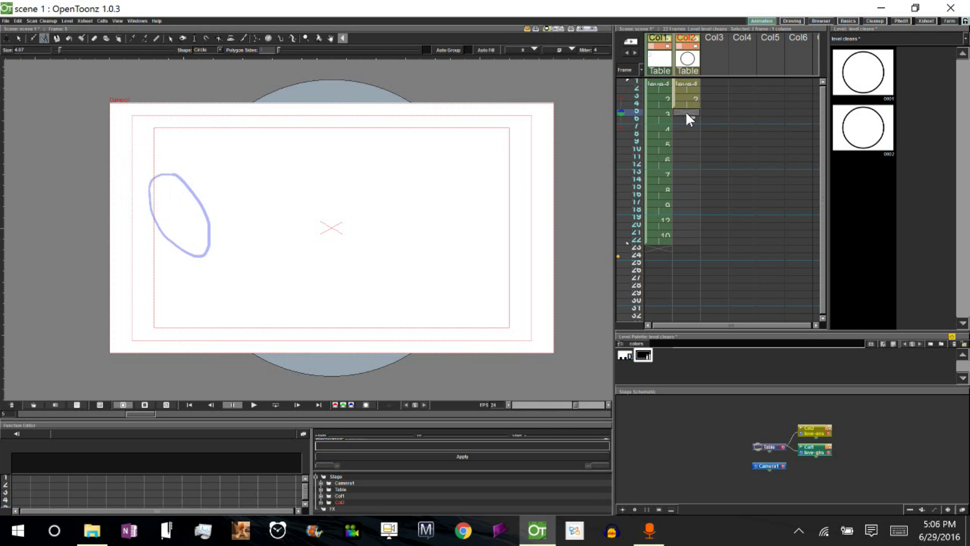
{"action": "left_click_drag", "start_coordinate": [178, 213], "coordinate": [202, 197]}
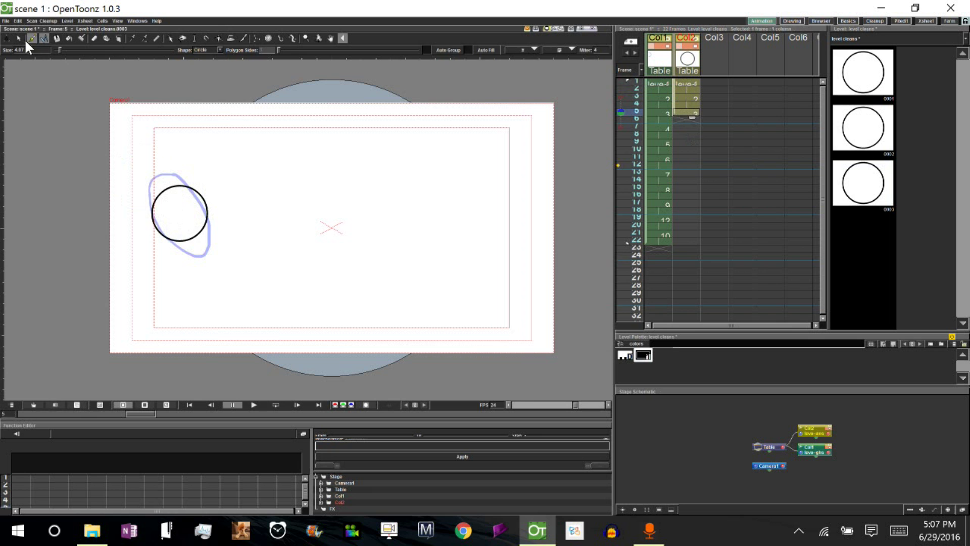
- Rotate and stretch the frame 5 circle into a tilted ellipse that follows the rough outline
{"action": "key", "text": "s"}
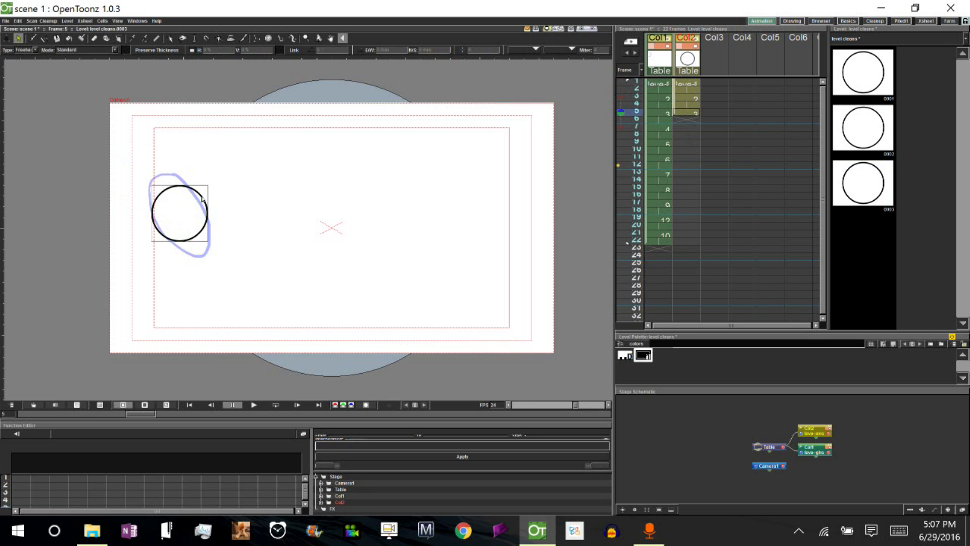
{"action": "scroll", "coordinate": [215, 210], "scroll_direction": "up", "scroll_amount": 4}
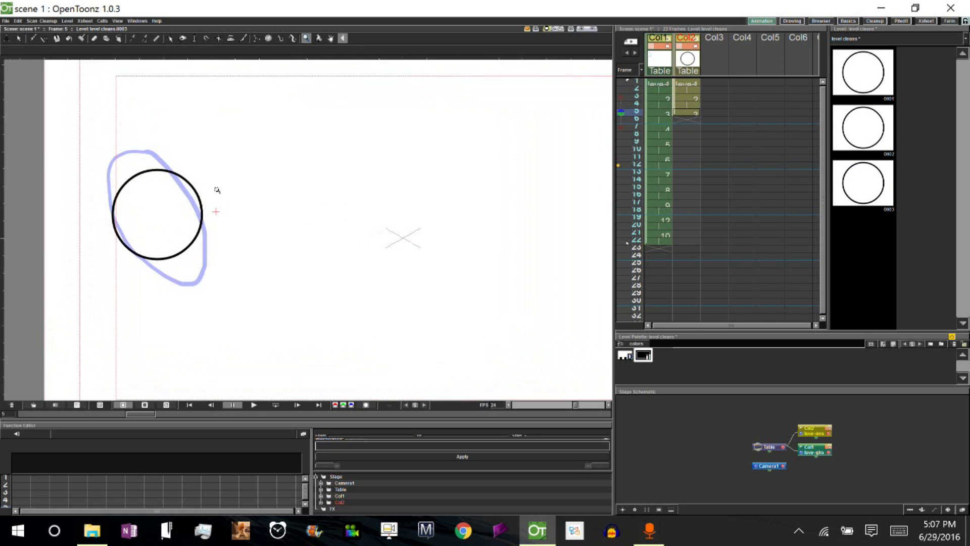
{"action": "left_click_drag", "start_coordinate": [236, 199], "coordinate": [297, 195]}
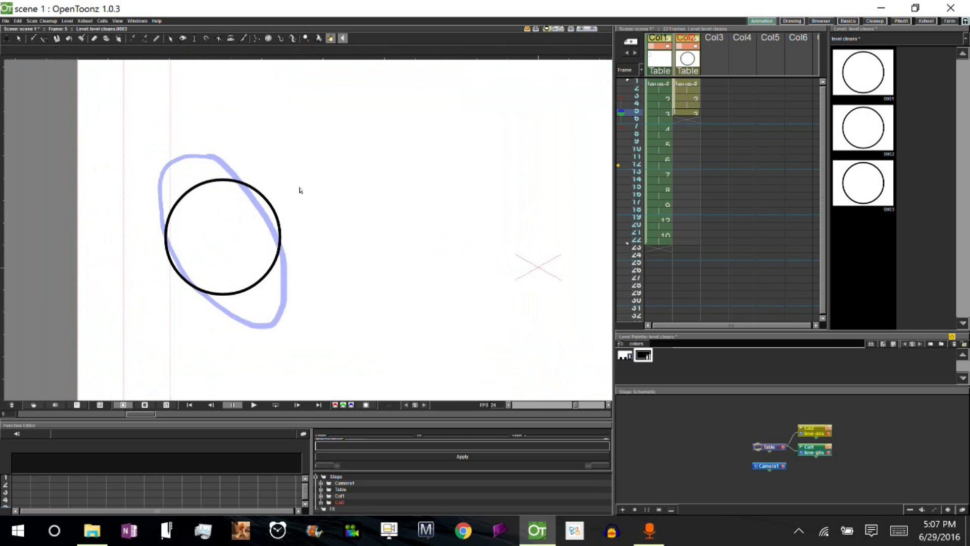
{"action": "mouse_move", "coordinate": [216, 121]}
{"action": "left_mouse_down"}
{"action": "mouse_move", "coordinate": [229, 343]}
{"action": "mouse_move", "coordinate": [319, 159]}
{"action": "left_mouse_up"}
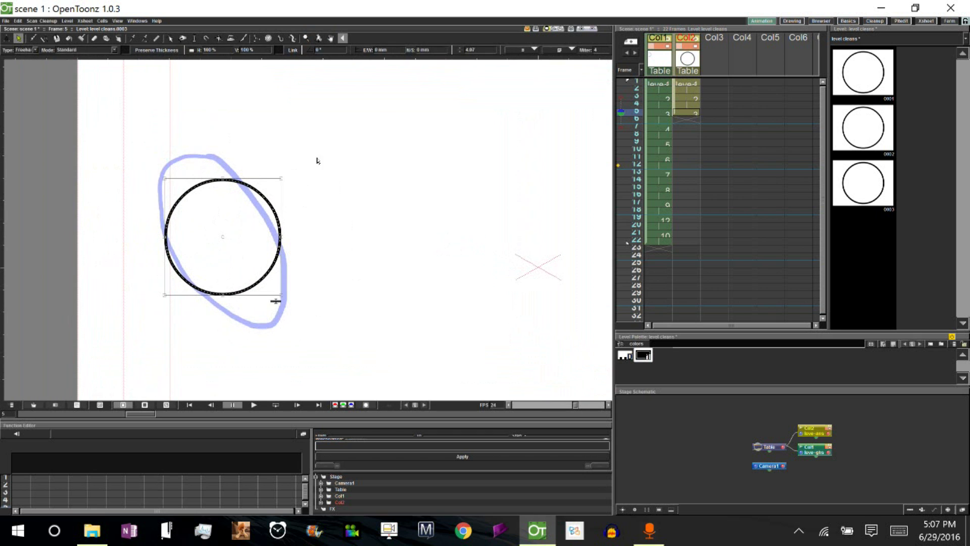
{"action": "left_click", "coordinate": [311, 218]}
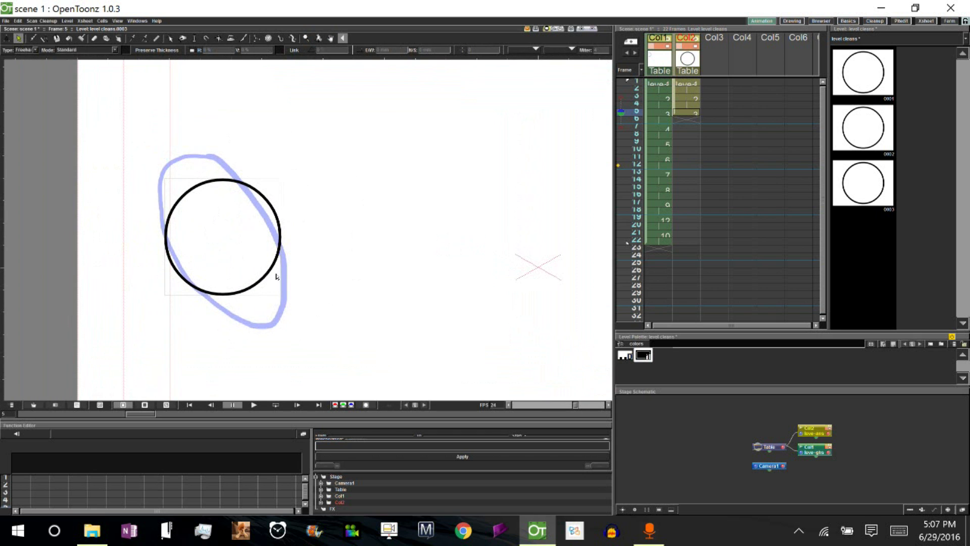
{"action": "left_click", "coordinate": [280, 239]}
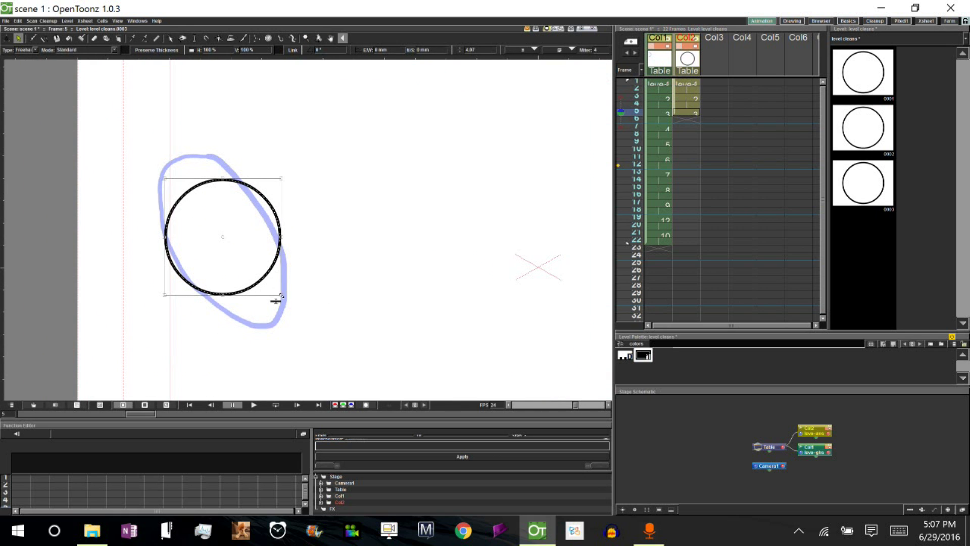
{"action": "left_click_drag", "start_coordinate": [280, 178], "coordinate": [296, 265]}
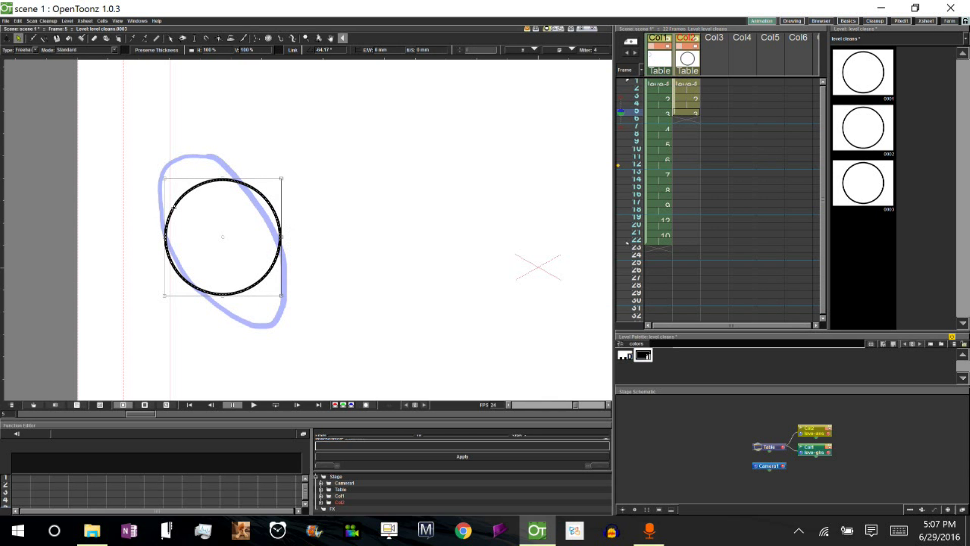
{"action": "left_click_drag", "start_coordinate": [281, 178], "coordinate": [299, 217]}
{"action": "left_click", "coordinate": [686, 271]}
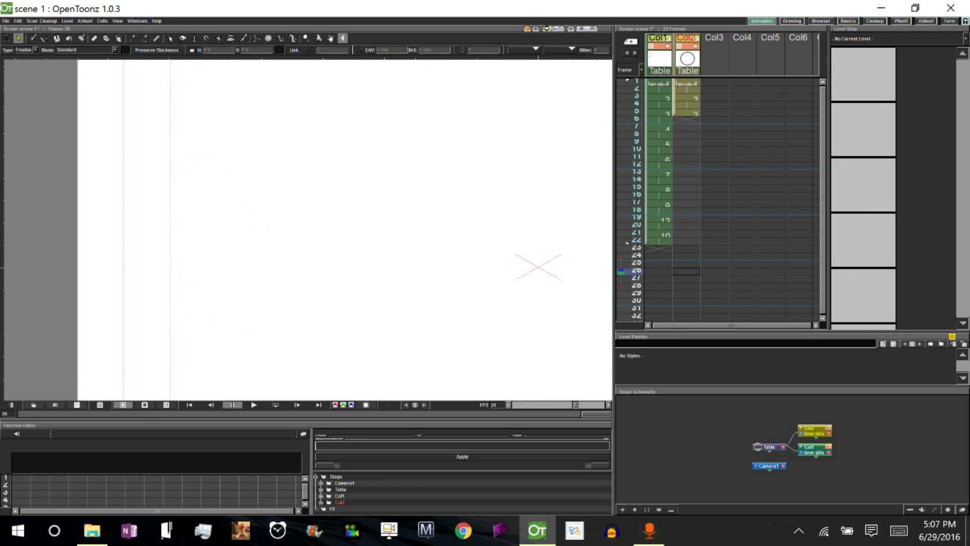
{"action": "left_click", "coordinate": [686, 113]}
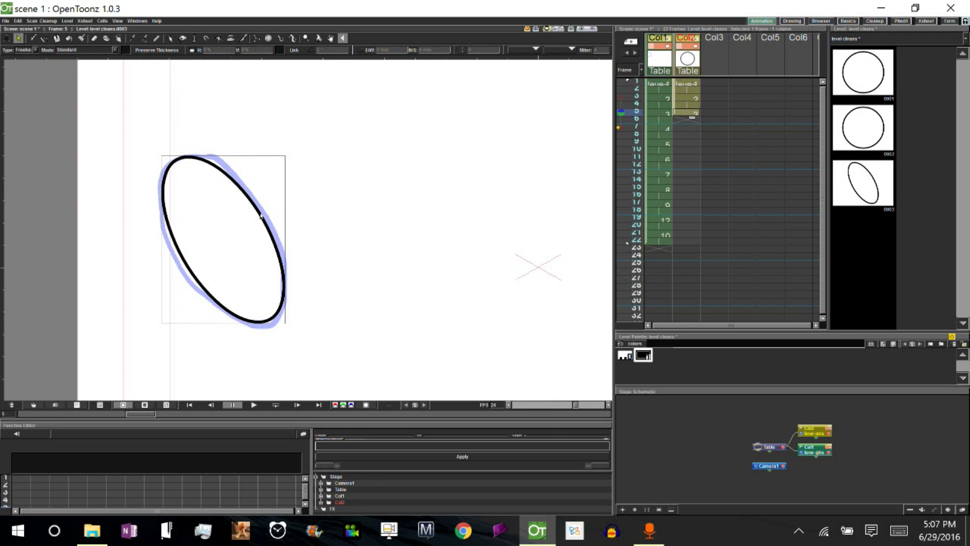
- Undo the rotation and stretching of the frame 5 circle
{"action": "key", "text": "ctrl+z"}
{"action": "key", "text": "ctrl+z"}
{"action": "key", "text": "ctrl+z"}
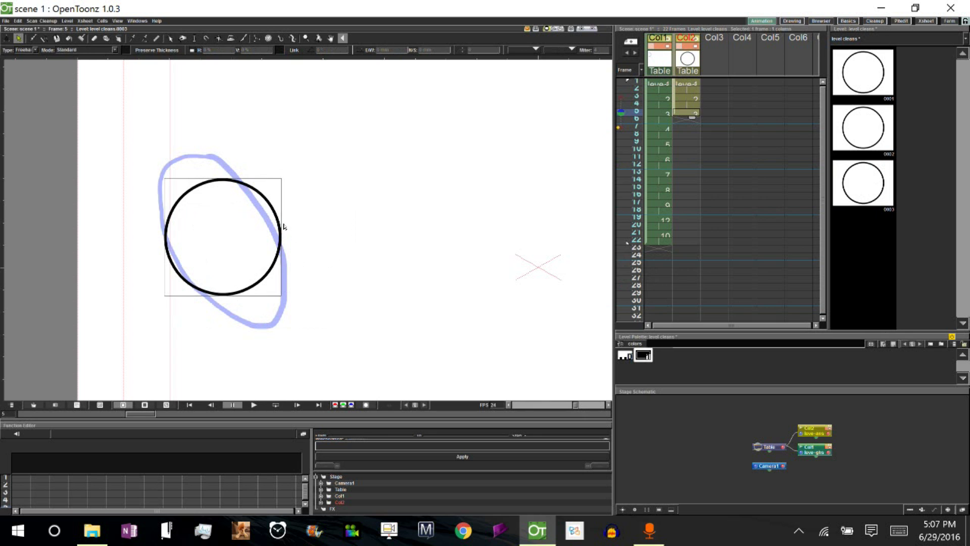
- Reshape the frame 5 circle with the Control Point Editor, stretching it toward both ends of the tilted rough ball
{"action": "left_click", "coordinate": [279, 235]}
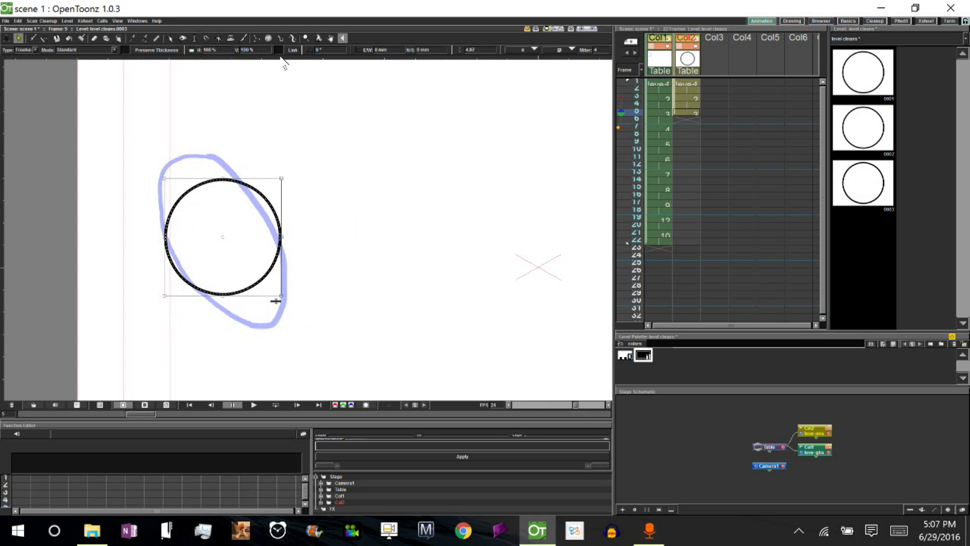
{"action": "left_click", "coordinate": [256, 39]}
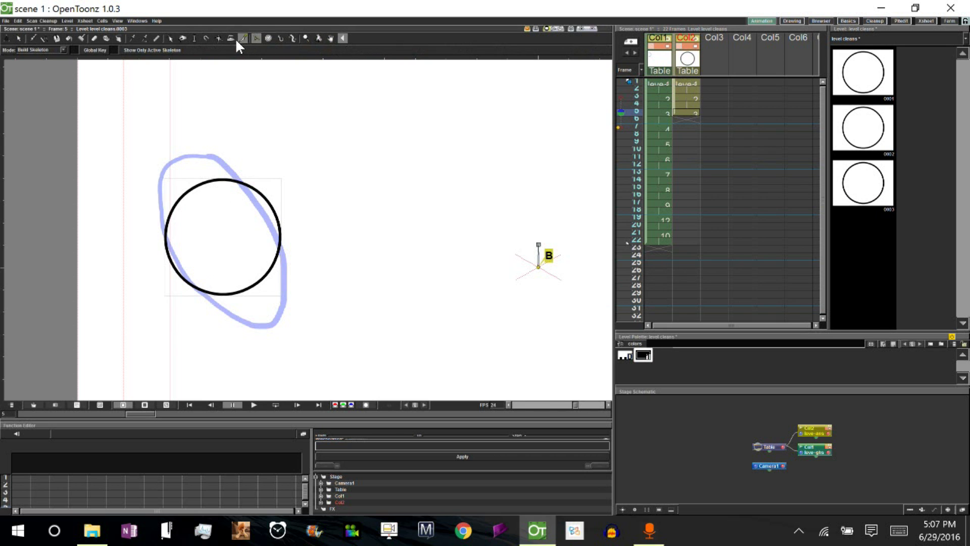
{"action": "left_click", "coordinate": [170, 39]}
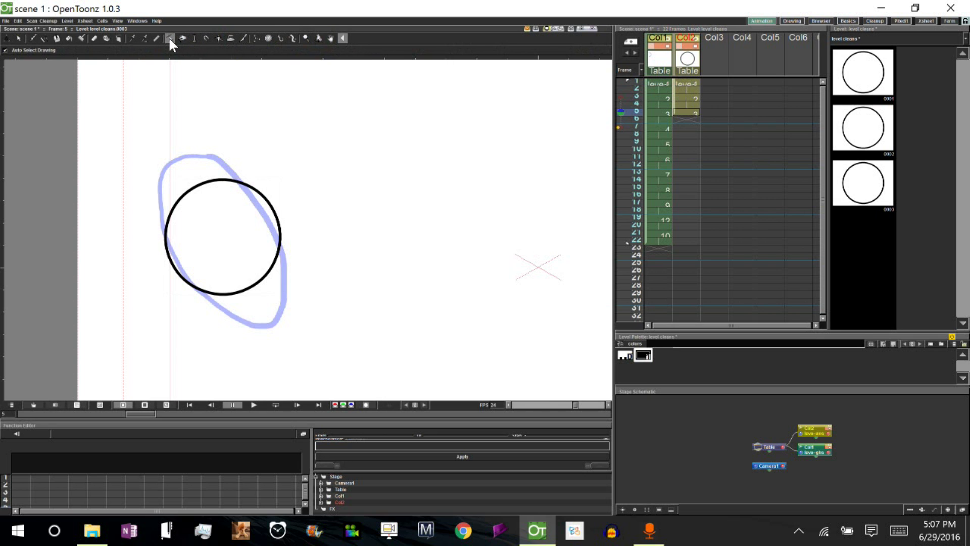
{"action": "left_click", "coordinate": [231, 182]}
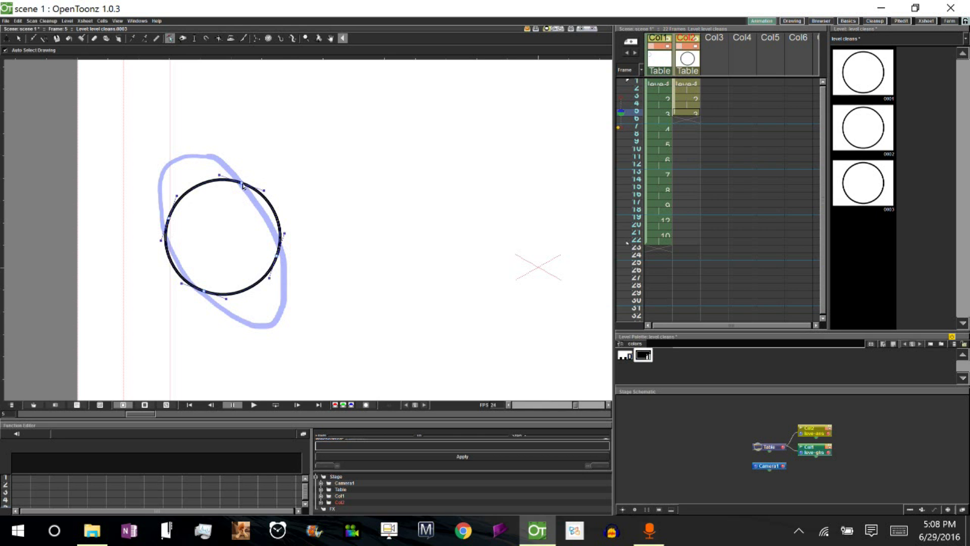
{"action": "left_click_drag", "start_coordinate": [219, 176], "coordinate": [165, 163]}
{"action": "left_click_drag", "start_coordinate": [204, 292], "coordinate": [219, 305]}
{"action": "left_click_drag", "start_coordinate": [169, 219], "coordinate": [162, 219]}
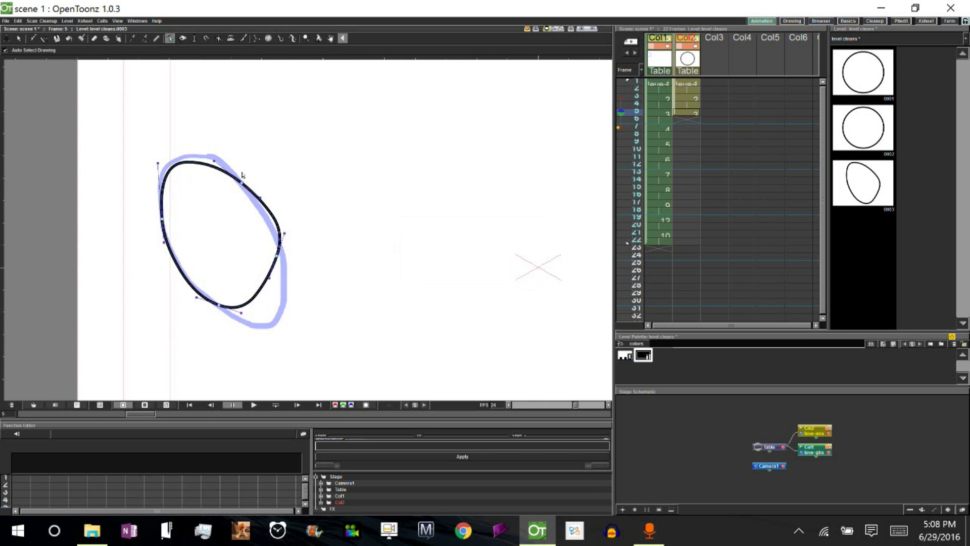
{"action": "left_click_drag", "start_coordinate": [240, 185], "coordinate": [234, 176]}
{"action": "left_click_drag", "start_coordinate": [280, 257], "coordinate": [286, 312]}
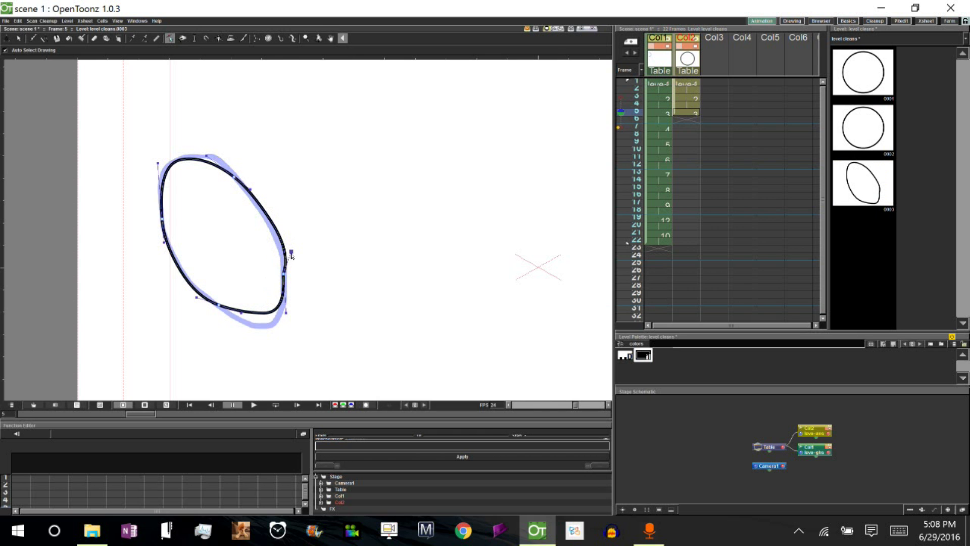
- Refine the frame 5 ellipse's control points and curve handles to follow the rough outline, and extend the drawing through frame 6
{"action": "left_click_drag", "start_coordinate": [286, 247], "coordinate": [281, 240]}
{"action": "left_click_drag", "start_coordinate": [287, 314], "coordinate": [251, 332]}
{"action": "left_click_drag", "start_coordinate": [290, 327], "coordinate": [288, 318]}
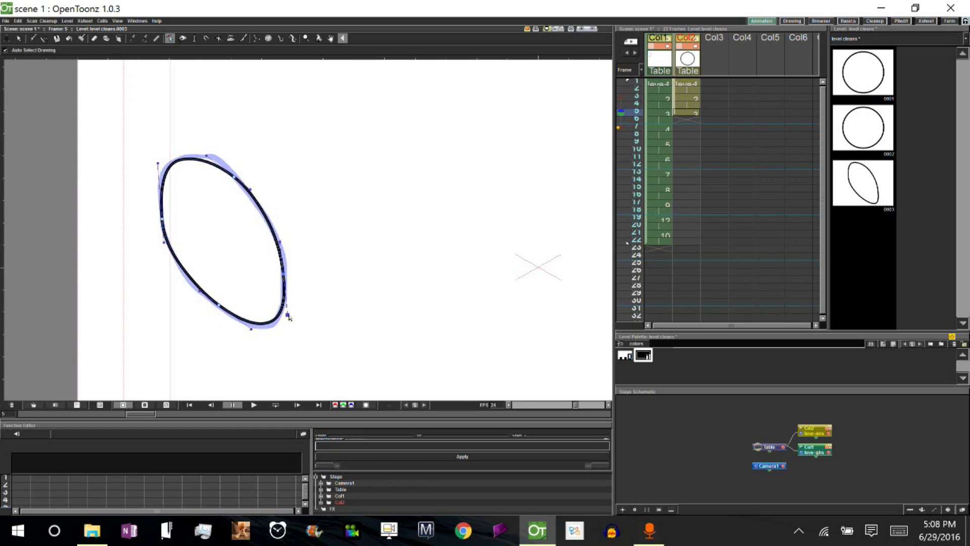
{"action": "left_click_drag", "start_coordinate": [164, 225], "coordinate": [166, 223]}
{"action": "left_click_drag", "start_coordinate": [159, 167], "coordinate": [202, 148]}
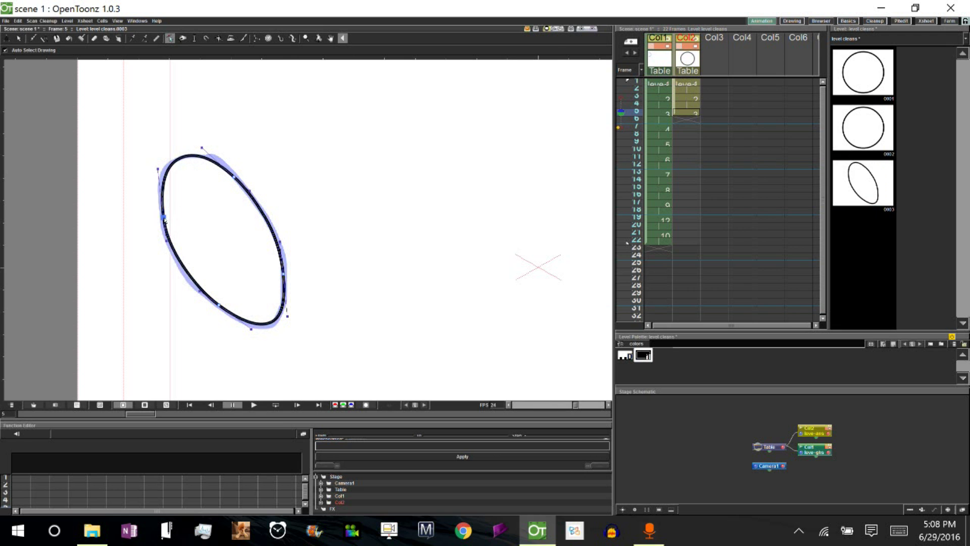
{"action": "left_click_drag", "start_coordinate": [165, 220], "coordinate": [165, 220]}
{"action": "left_click_drag", "start_coordinate": [219, 305], "coordinate": [216, 306]}
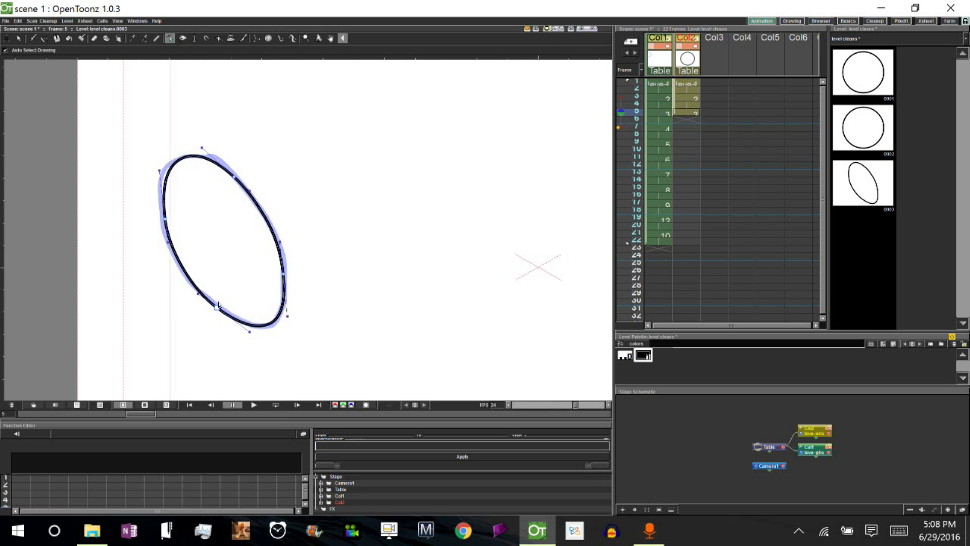
{"action": "left_click_drag", "start_coordinate": [284, 275], "coordinate": [286, 273]}
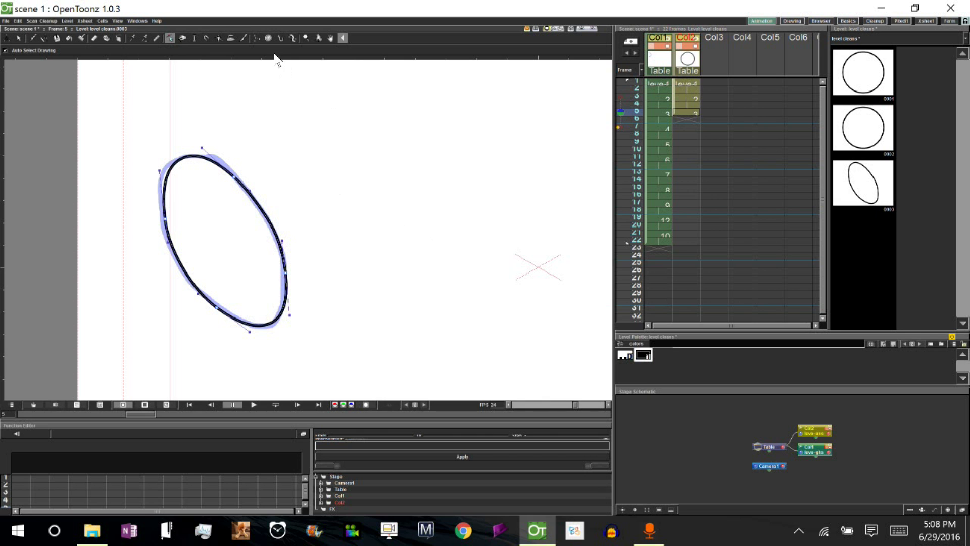
{"action": "left_click", "coordinate": [686, 114]}
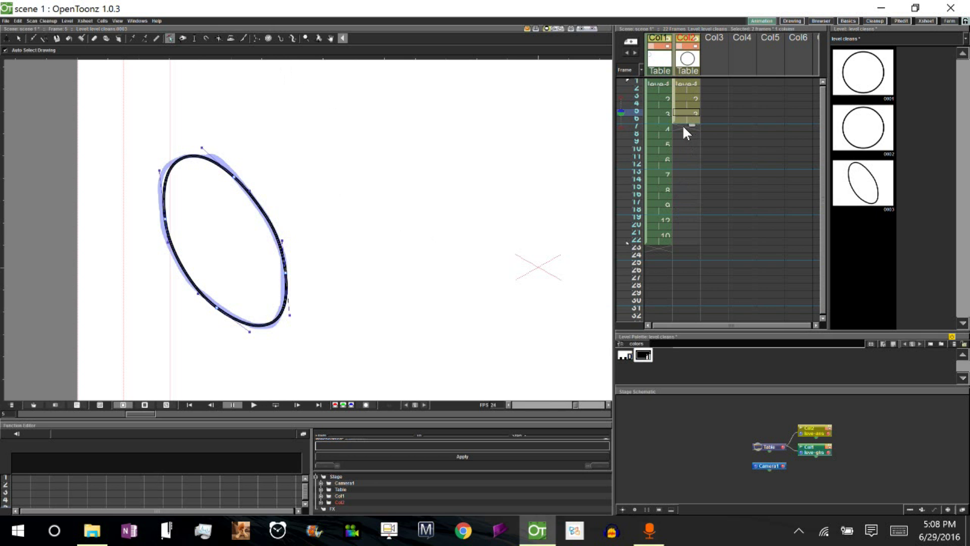
- Draw a circle centred on the tilted rough ball in frame 7 of Col2
{"action": "left_click", "coordinate": [683, 127]}
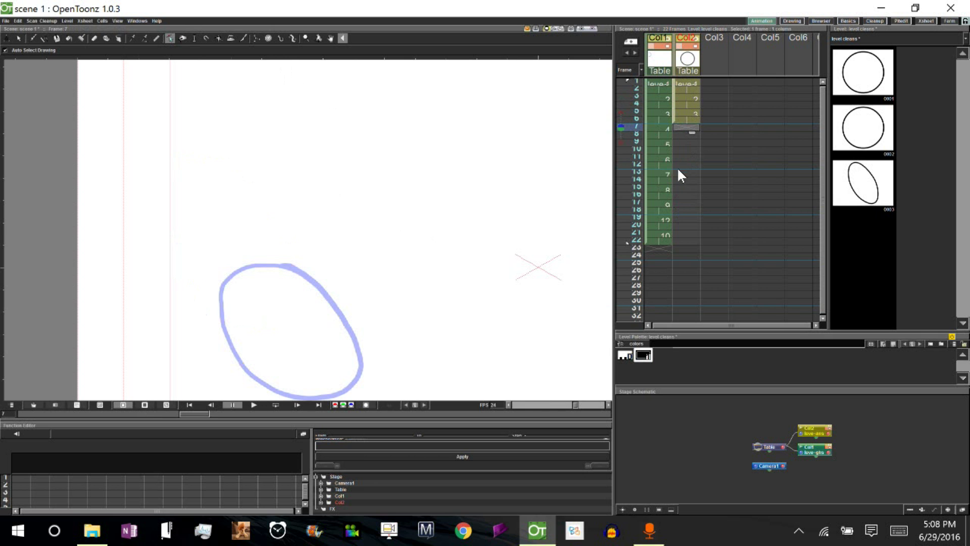
{"action": "key", "text": "space"}
{"action": "mouse_move", "coordinate": [516, 320]}
{"action": "left_mouse_down"}
{"action": "mouse_move", "coordinate": [481, 256]}
{"action": "mouse_move", "coordinate": [430, 221]}
{"action": "mouse_move", "coordinate": [411, 228]}
{"action": "left_mouse_up"}
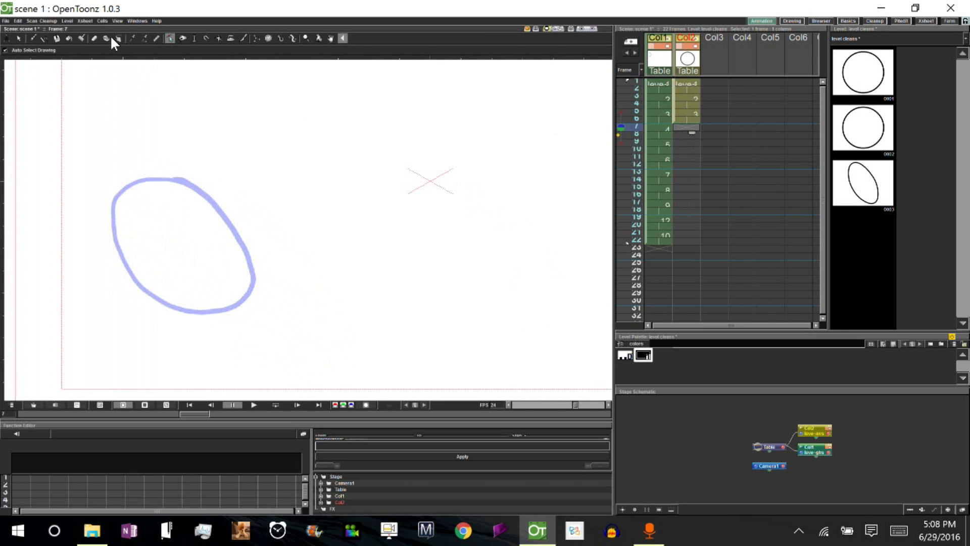
{"action": "left_click", "coordinate": [44, 37]}
{"action": "left_click_drag", "start_coordinate": [181, 246], "coordinate": [239, 246]}
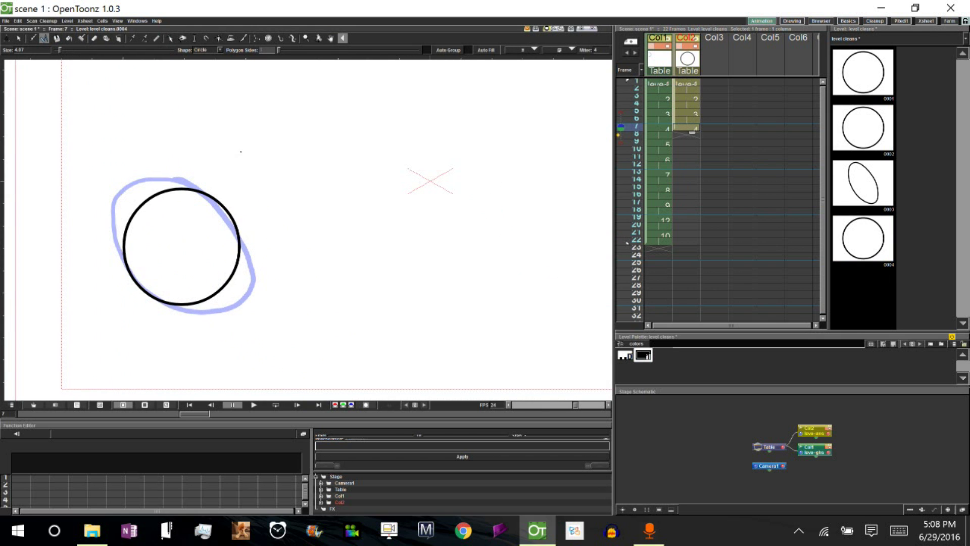
- Stretch the frame 7 circle into a tilted ellipse over the rough ball by moving its control points
{"action": "left_click", "coordinate": [169, 38]}
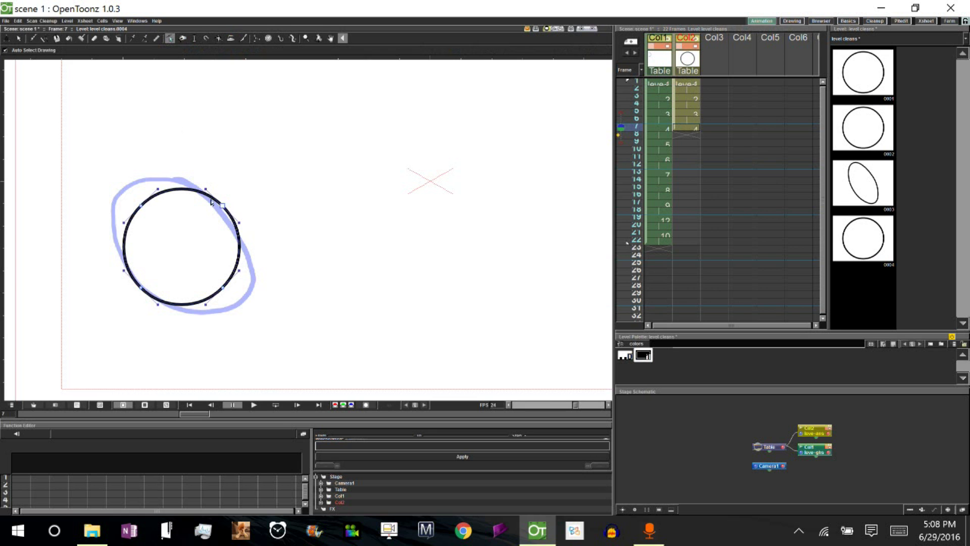
{"action": "left_click_drag", "start_coordinate": [141, 206], "coordinate": [108, 206]}
{"action": "left_click_drag", "start_coordinate": [225, 292], "coordinate": [242, 306]}
{"action": "left_click_drag", "start_coordinate": [223, 206], "coordinate": [220, 209]}
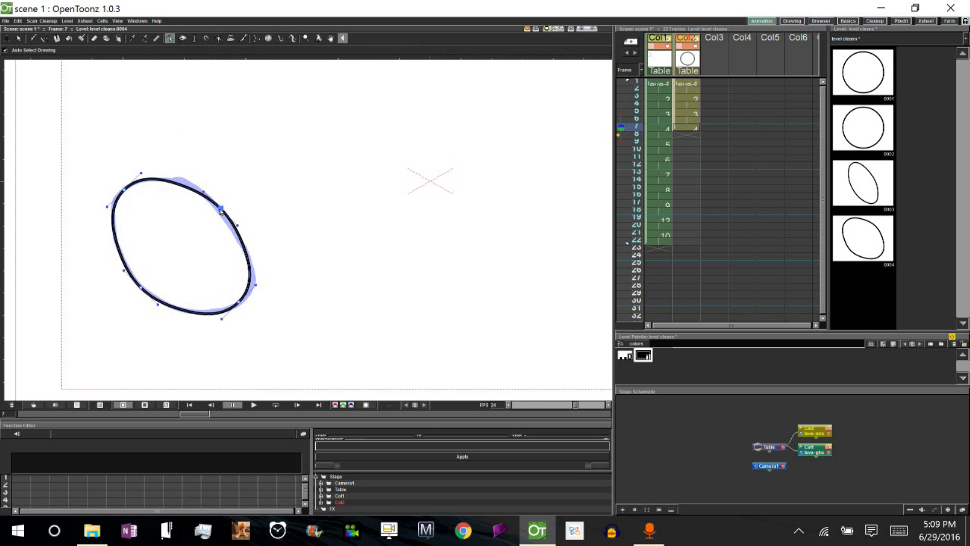
{"action": "left_click_drag", "start_coordinate": [144, 175], "coordinate": [146, 177]}
{"action": "left_click_drag", "start_coordinate": [202, 194], "coordinate": [198, 186]}
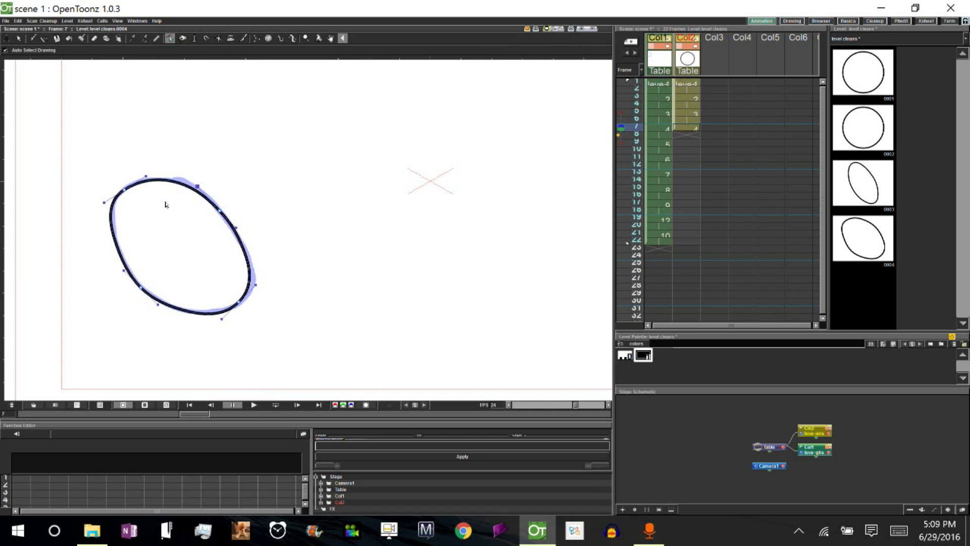
- Adjust the curve handles at the left and bottom of the frame 7 ellipse to follow the rough outline more closely
{"action": "left_click_drag", "start_coordinate": [123, 271], "coordinate": [113, 257]}
{"action": "left_click_drag", "start_coordinate": [104, 202], "coordinate": [140, 178]}
{"action": "mouse_move", "coordinate": [156, 308]}
{"action": "left_mouse_down"}
{"action": "mouse_move", "coordinate": [167, 311]}
{"action": "mouse_move", "coordinate": [157, 307]}
{"action": "left_mouse_up"}
{"action": "left_click_drag", "start_coordinate": [239, 303], "coordinate": [241, 303]}
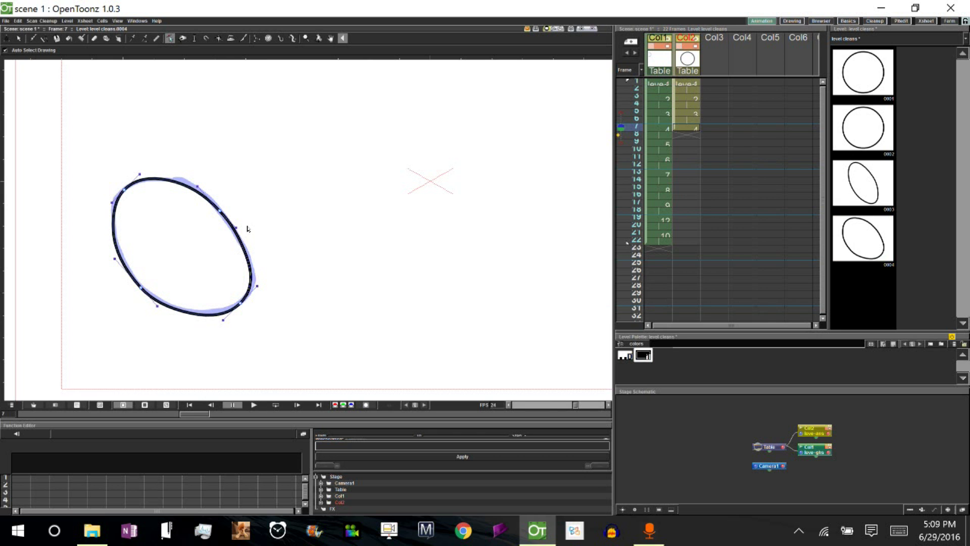
- Try to extend the frame 7 drawing through frame 8 in Col2
{"action": "left_click", "coordinate": [688, 129]}
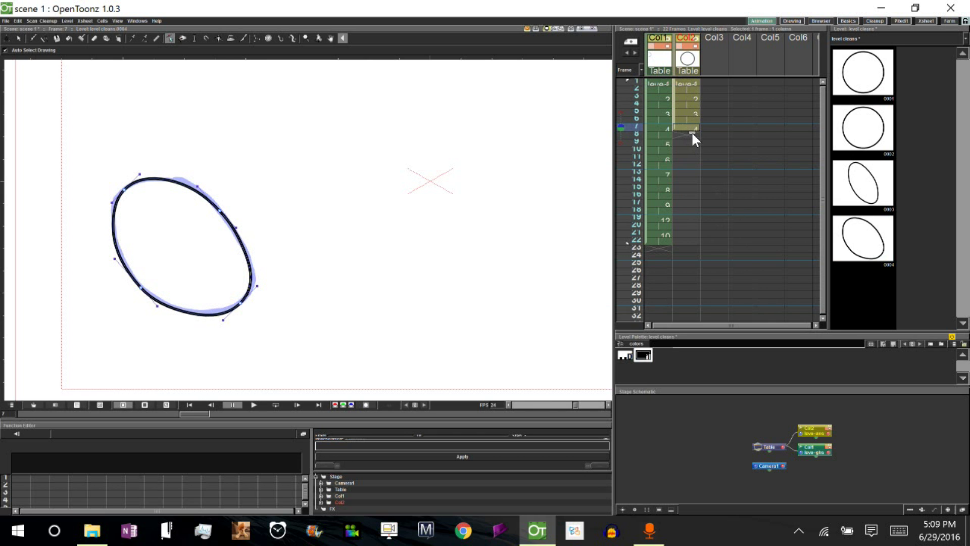
{"action": "left_click_drag", "start_coordinate": [692, 129], "coordinate": [690, 125]}
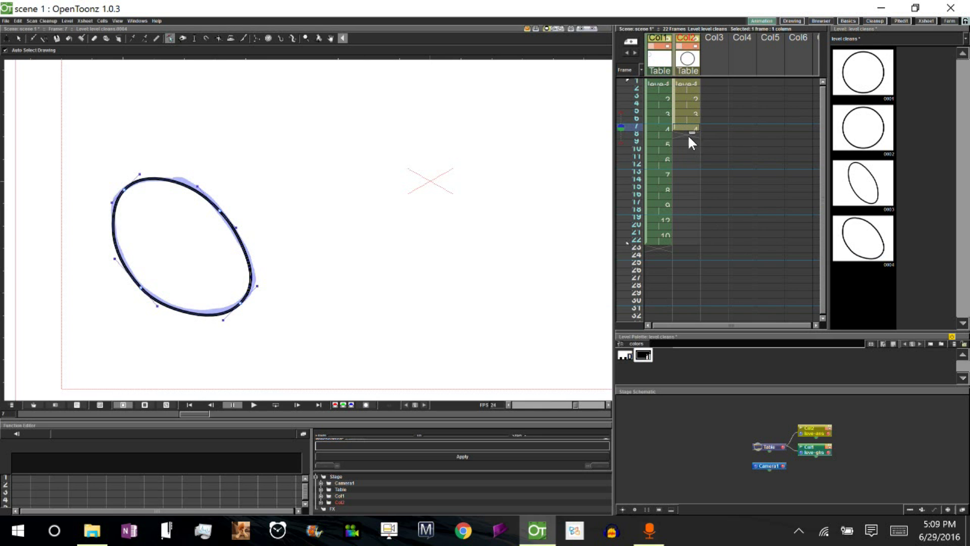
{"action": "left_click", "coordinate": [688, 134]}
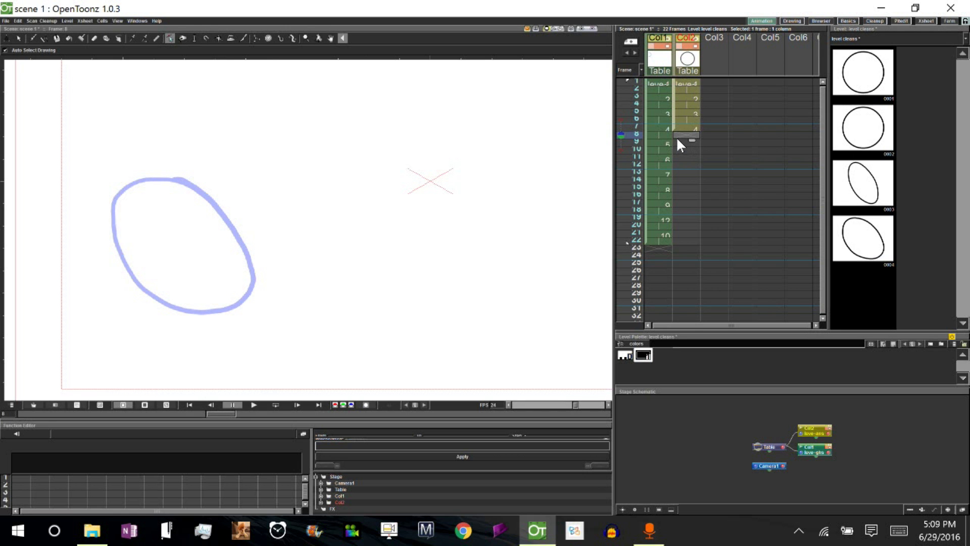
{"action": "left_click", "coordinate": [679, 143]}
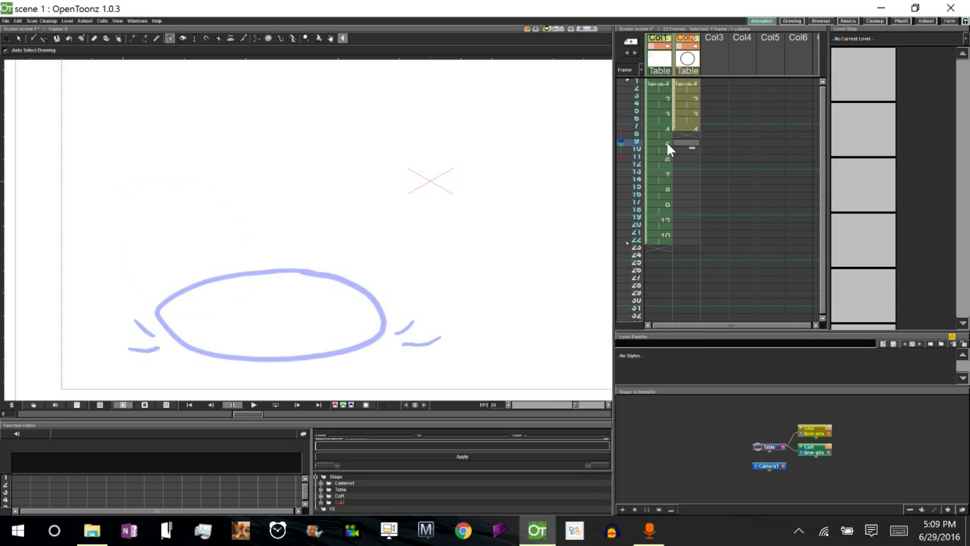
{"action": "left_click", "coordinate": [689, 127]}
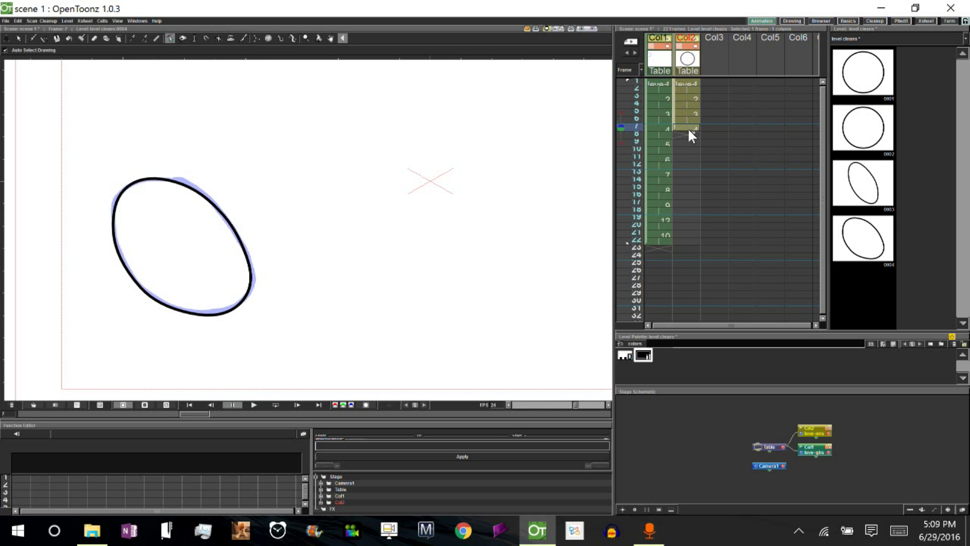
- Insert a blank drawing at 0004 in the cleans level strip and reverse drawings 0004 and 0005 so the blank one comes last
{"action": "left_click", "coordinate": [878, 251]}
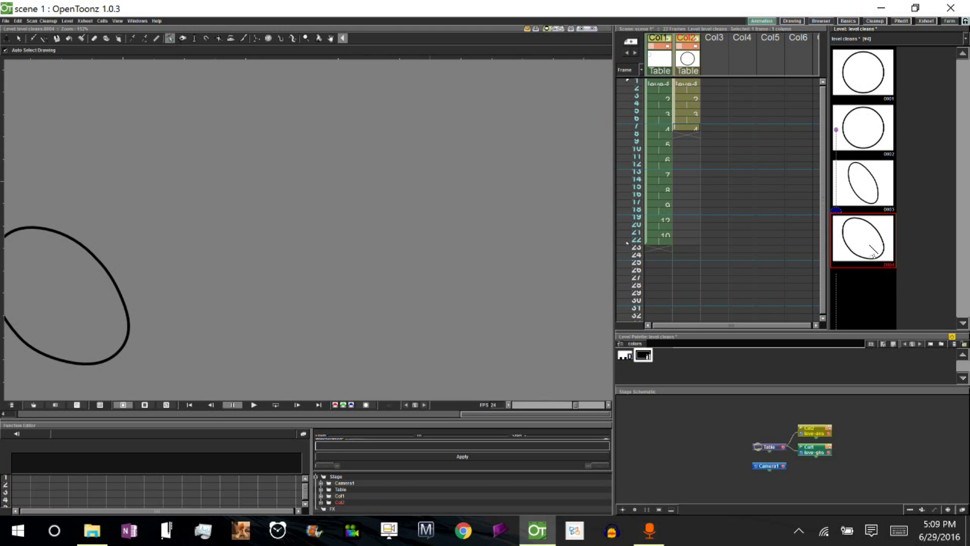
{"action": "right_click", "coordinate": [871, 245]}
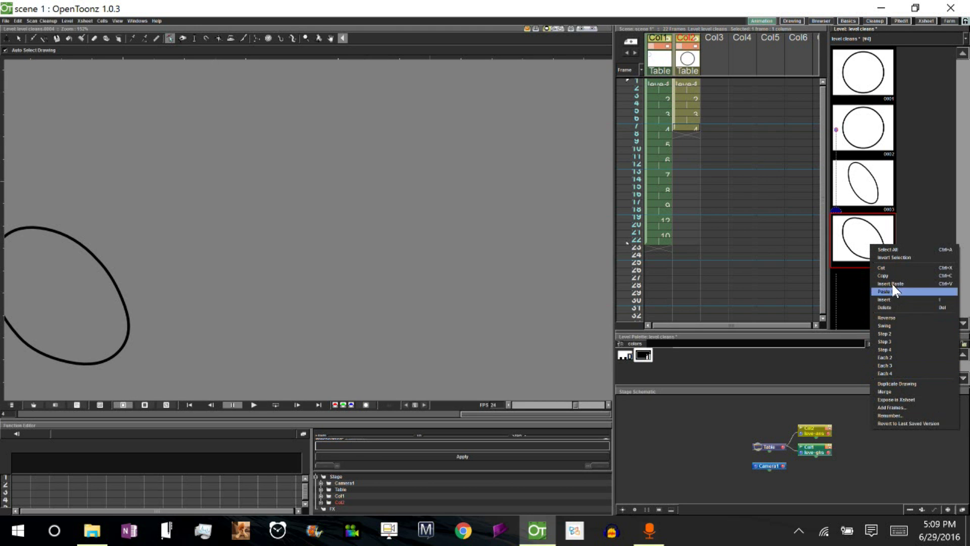
{"action": "left_click", "coordinate": [892, 298]}
{"action": "scroll", "coordinate": [964, 253], "scroll_direction": "down", "scroll_amount": 1}
{"action": "left_click", "coordinate": [887, 252], "text": "shift"}
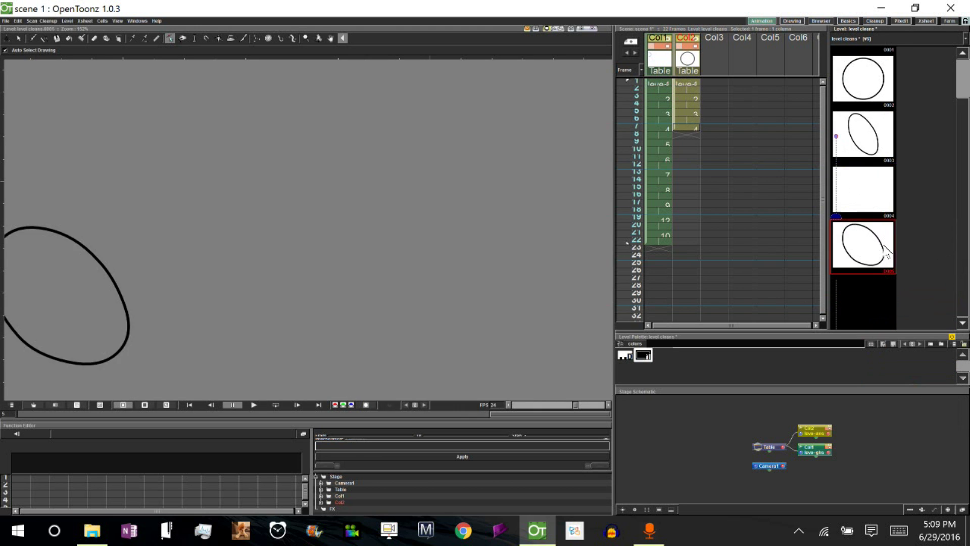
{"action": "right_click", "coordinate": [881, 247]}
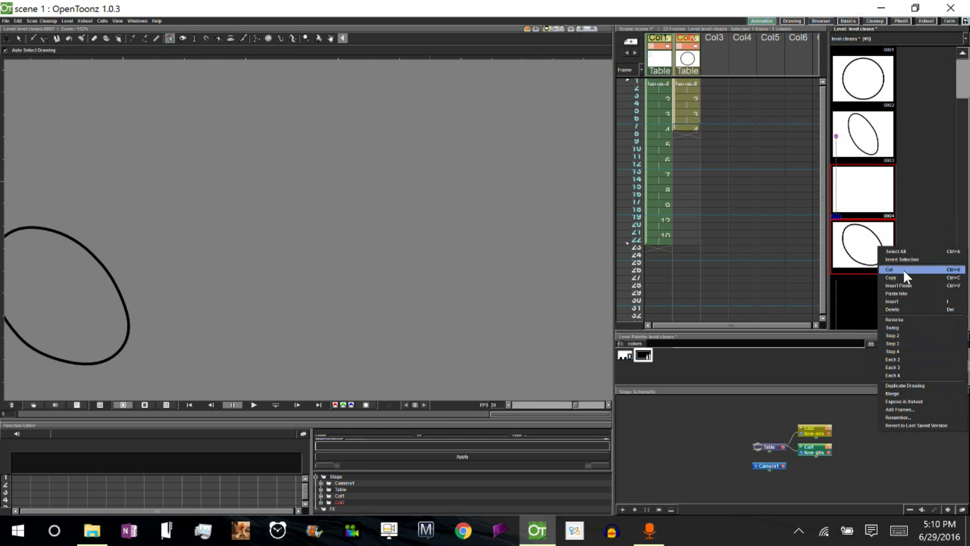
{"action": "left_click", "coordinate": [900, 318]}
- Place the blank drawing 0005 from the level strip in frame 9 of Col2
{"action": "left_click", "coordinate": [872, 188]}
{"action": "left_click", "coordinate": [877, 255]}
{"action": "left_click_drag", "start_coordinate": [877, 255], "coordinate": [689, 142]}
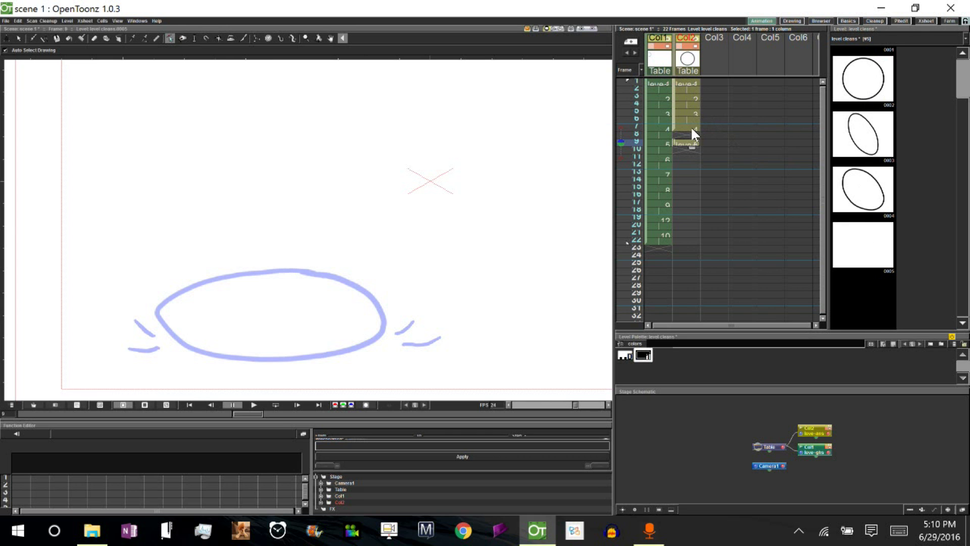
- Extend drawing 4 through frame 8 in Col2 and remove the empty cell so blank drawing 5 starts at frame 9
{"action": "left_click", "coordinate": [691, 125]}
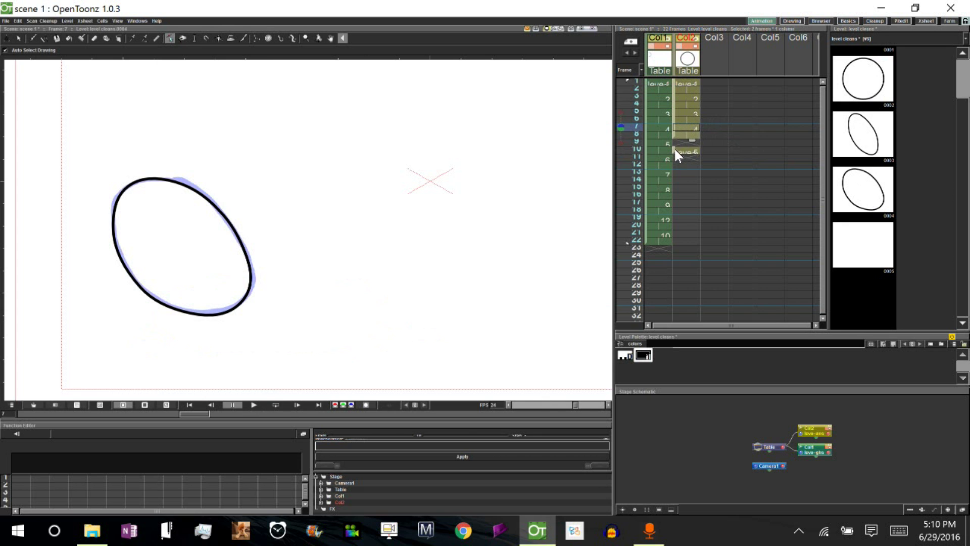
{"action": "left_click", "coordinate": [674, 147]}
{"action": "left_click", "coordinate": [673, 140]}
{"action": "left_click", "coordinate": [683, 140]}
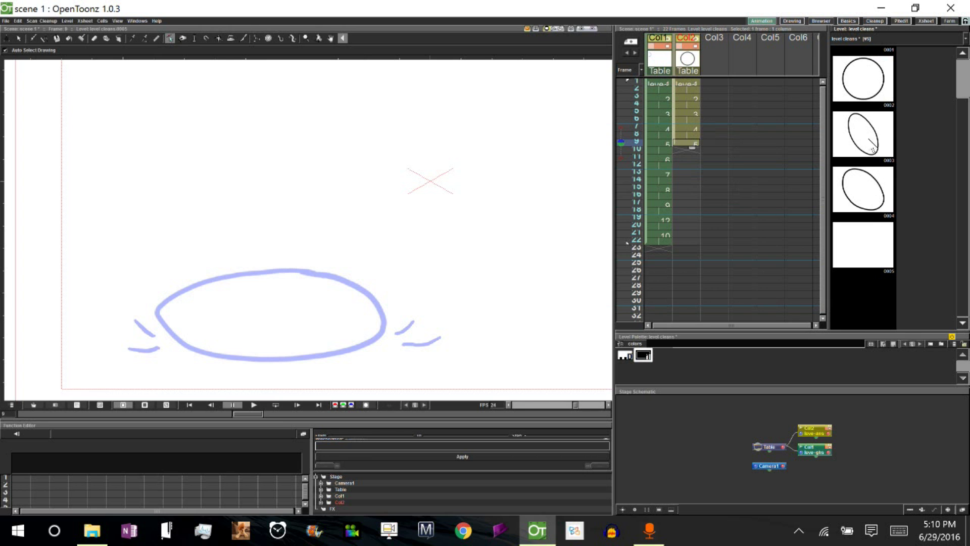
- Extend blank drawing 5 through frame 10 in Col2 and switch to the Drawing workspace
{"action": "scroll", "coordinate": [960, 147], "scroll_direction": "up", "scroll_amount": 1}
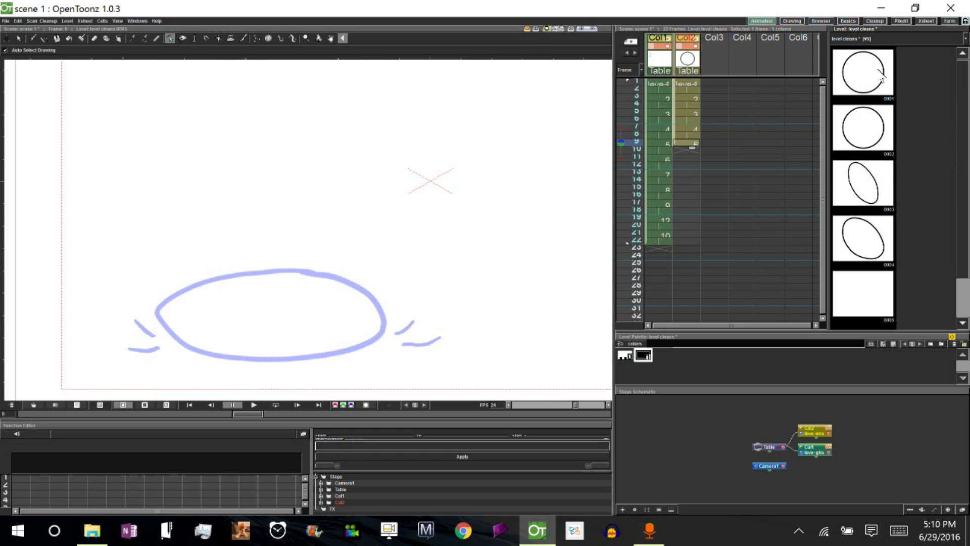
{"action": "left_click", "coordinate": [793, 19]}
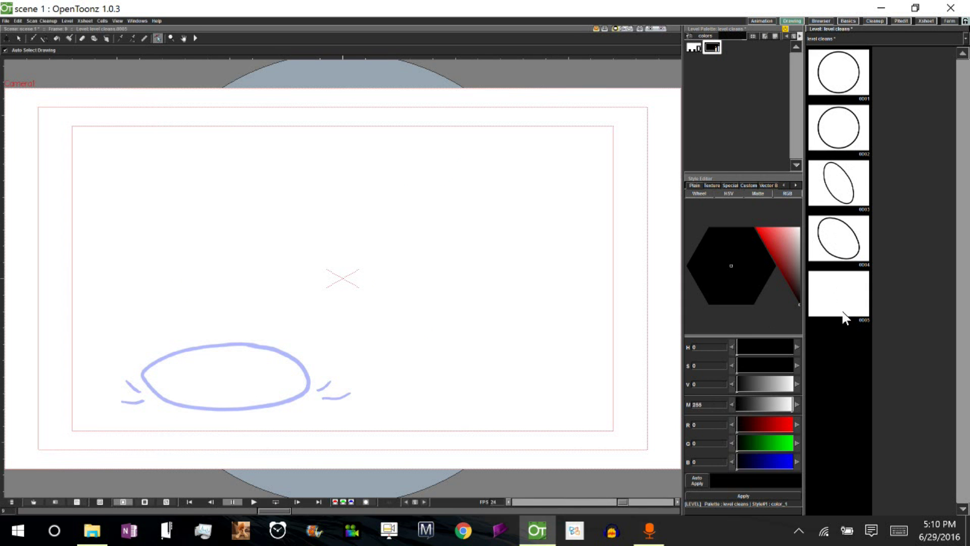
{"action": "left_click", "coordinate": [763, 20]}
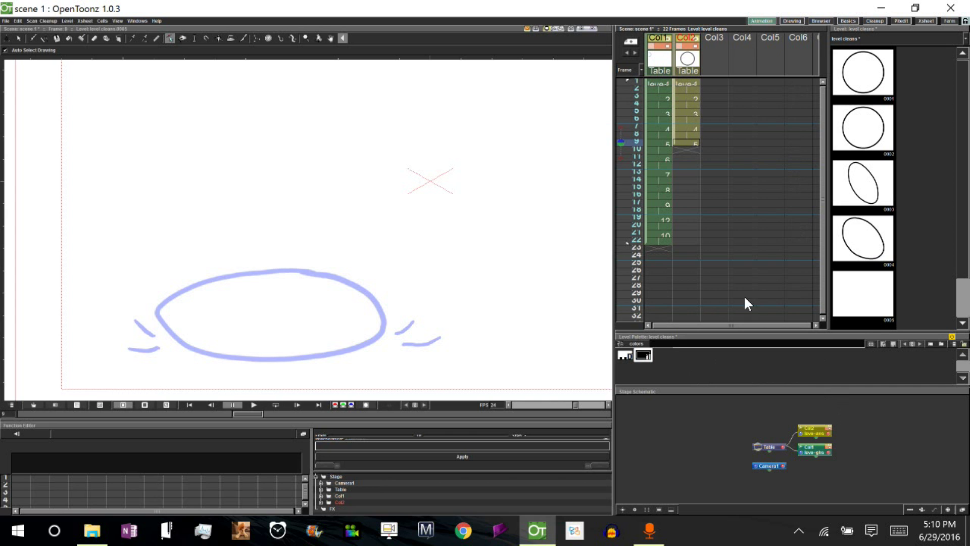
{"action": "left_click", "coordinate": [686, 143]}
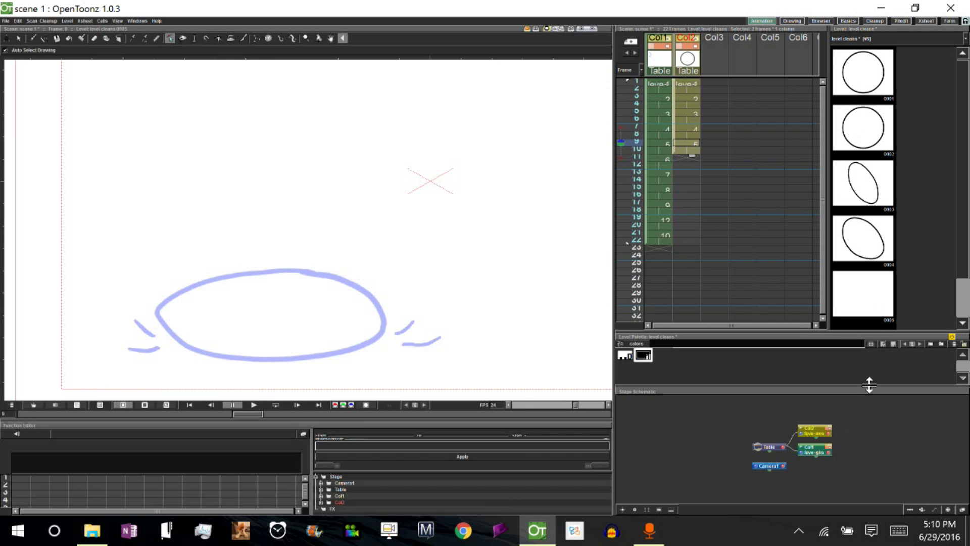
{"action": "left_click", "coordinate": [793, 21]}
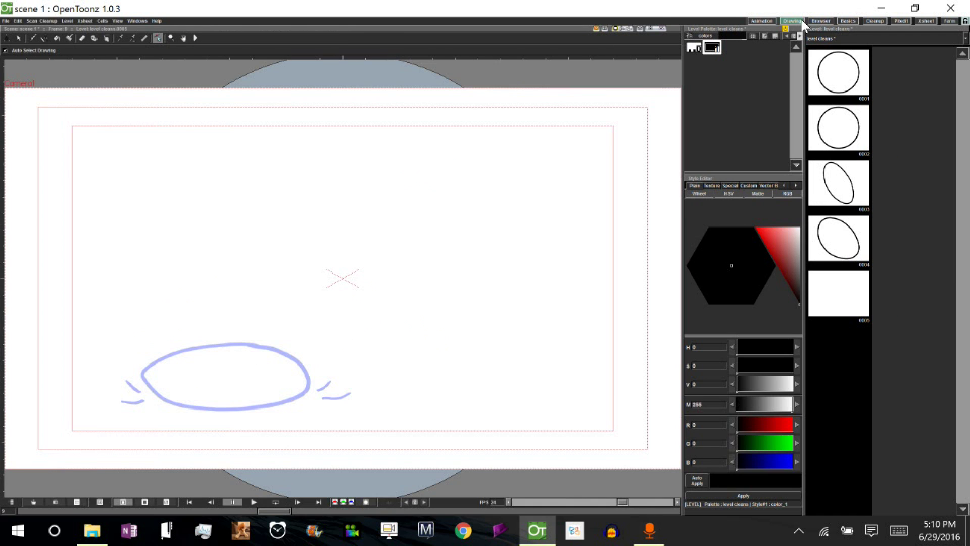
- Switch back to the Animation workspace
{"action": "left_click", "coordinate": [763, 21]}
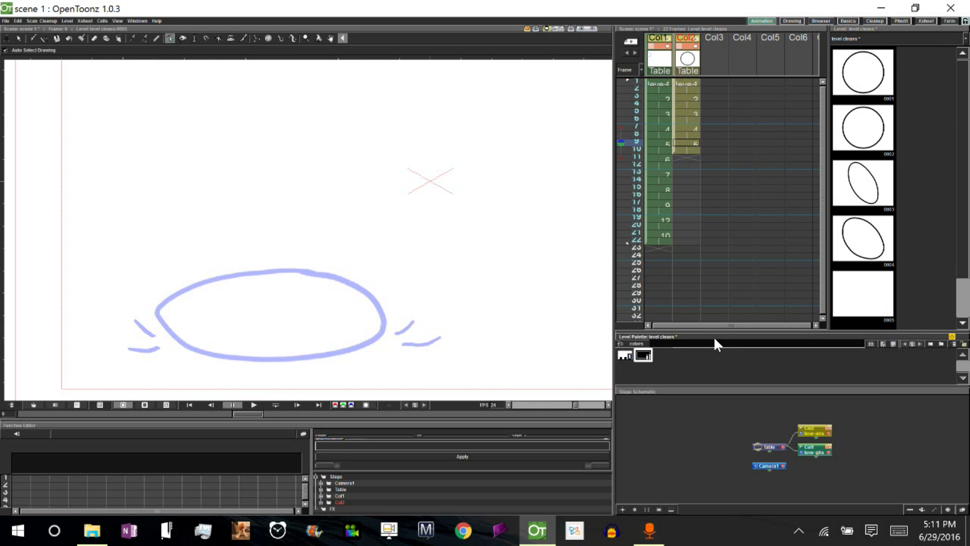
{"action": "left_click", "coordinate": [137, 21]}
{"action": "left_click", "coordinate": [163, 120]}
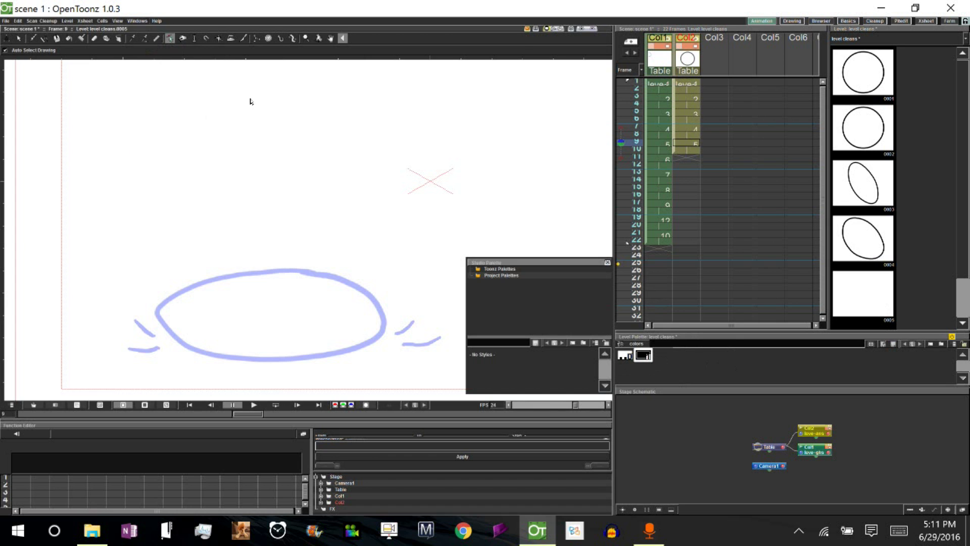
{"action": "left_click", "coordinate": [608, 262]}
- Try docking the Style Editor between the level palette and the Stage Schematic in the Animation workspace
{"action": "left_click", "coordinate": [136, 21]}
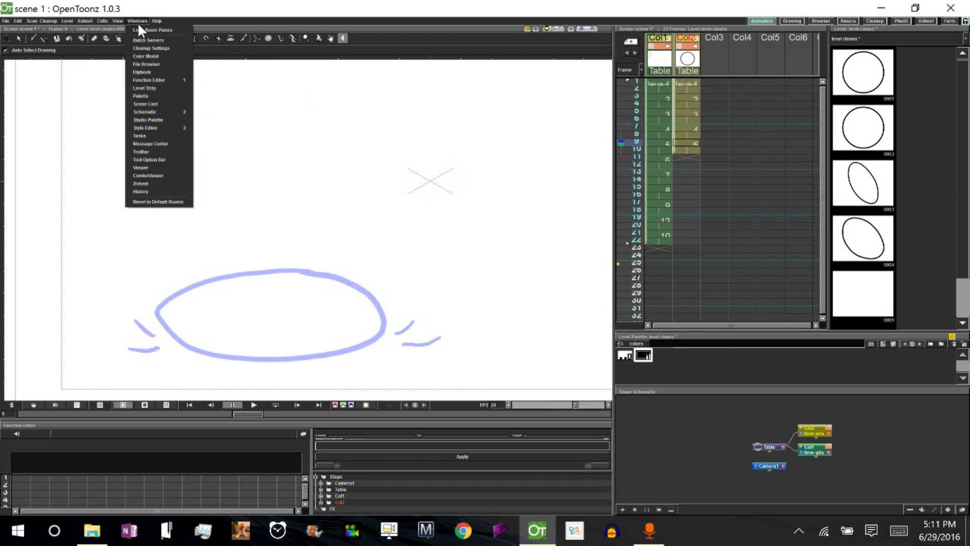
{"action": "left_click", "coordinate": [160, 129]}
{"action": "left_click_drag", "start_coordinate": [502, 149], "coordinate": [748, 373]}
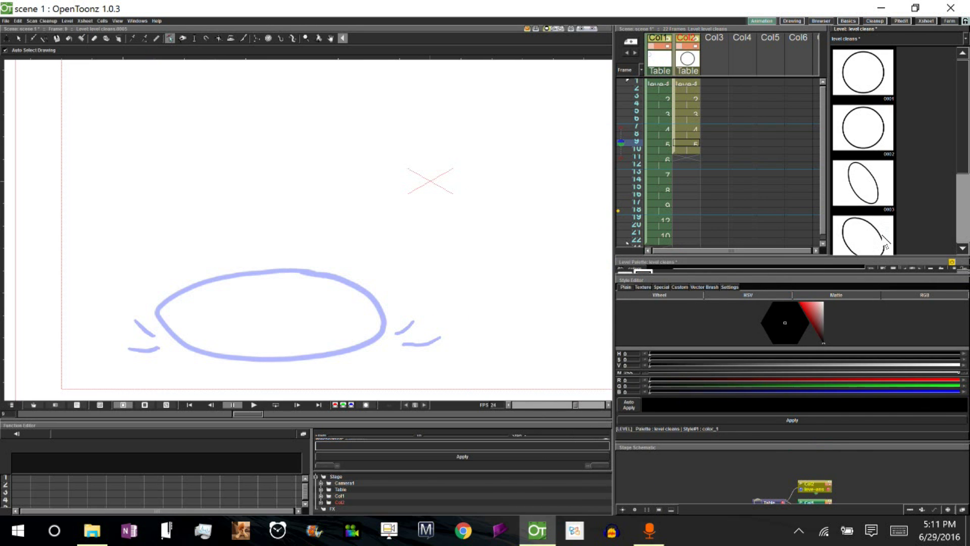
{"action": "left_click", "coordinate": [791, 20]}
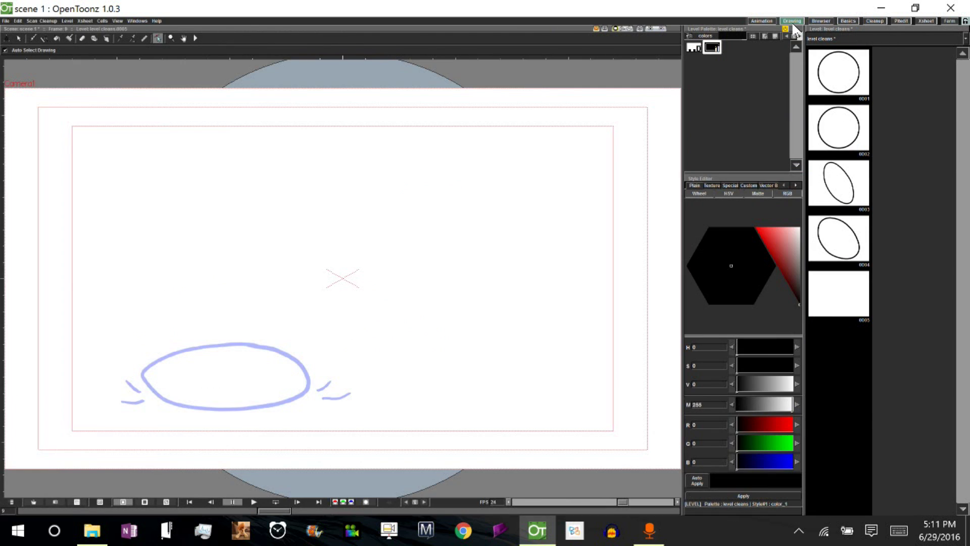
{"action": "left_click", "coordinate": [767, 23]}
{"action": "left_click_drag", "start_coordinate": [808, 278], "coordinate": [645, 283]}
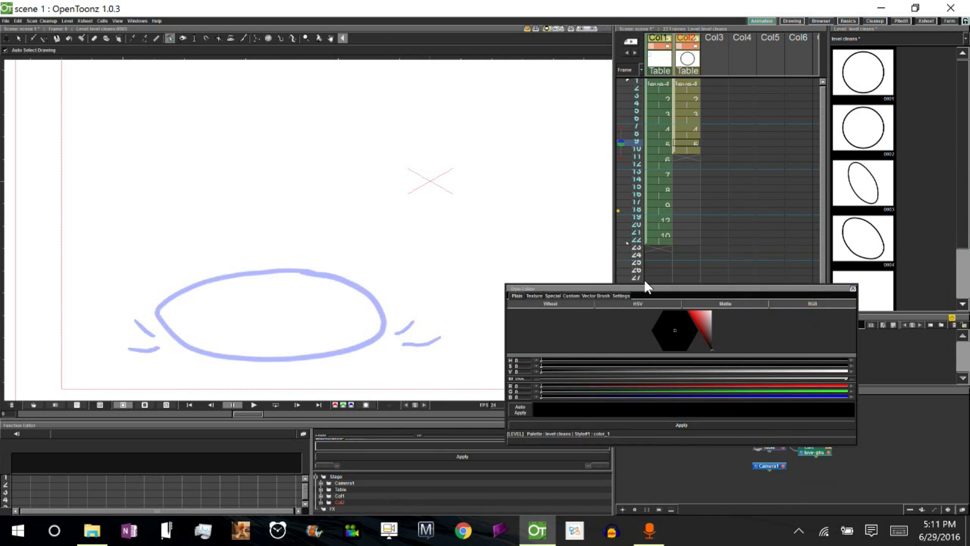
{"action": "left_click", "coordinate": [669, 248]}
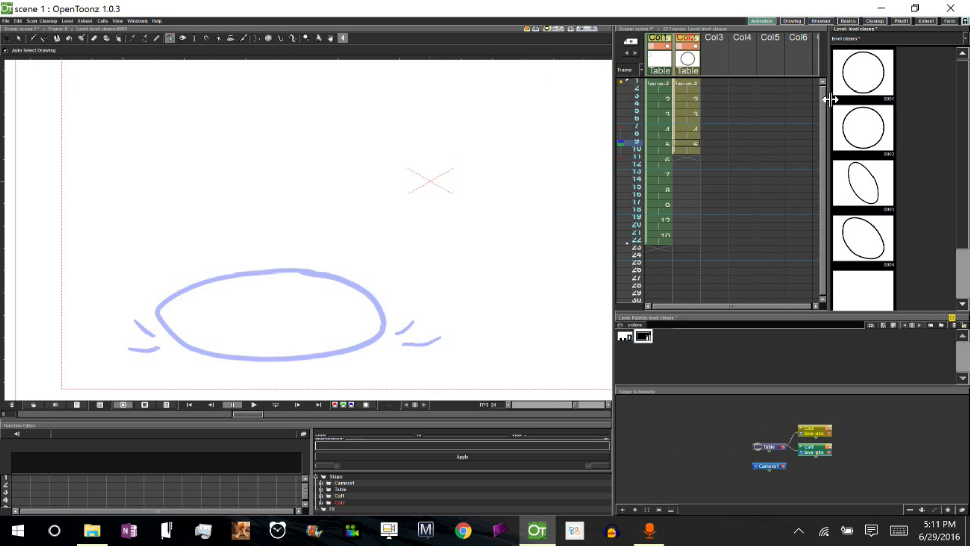
- Shrink the Stage Schematic and level palette areas to give the Xsheet and level strip more height
{"action": "left_click_drag", "start_coordinate": [799, 386], "coordinate": [798, 404]}
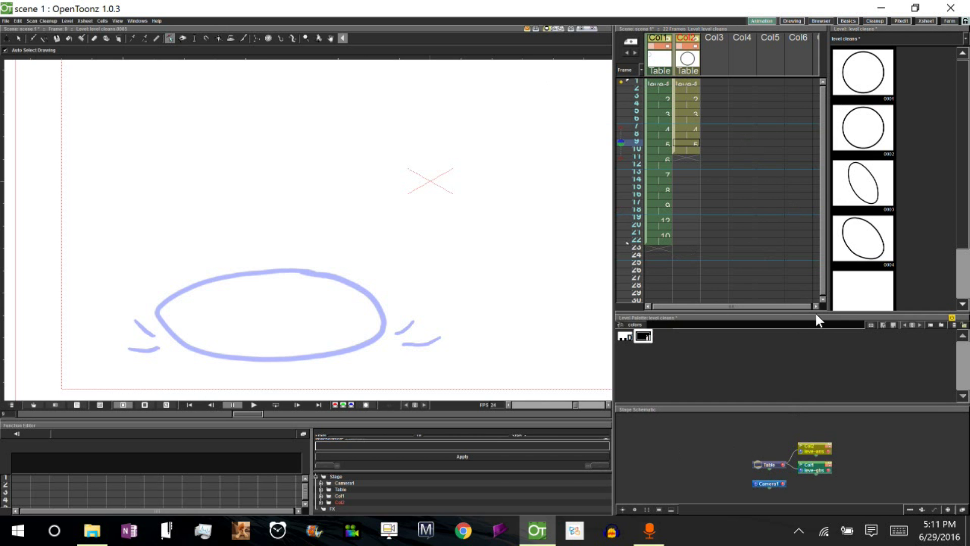
{"action": "left_click_drag", "start_coordinate": [788, 312], "coordinate": [788, 356]}
- Draw a circle with the Geometric tool inside the squashed rough ball at frame 9 of Col2, as tall as the rough
{"action": "left_click", "coordinate": [685, 156]}
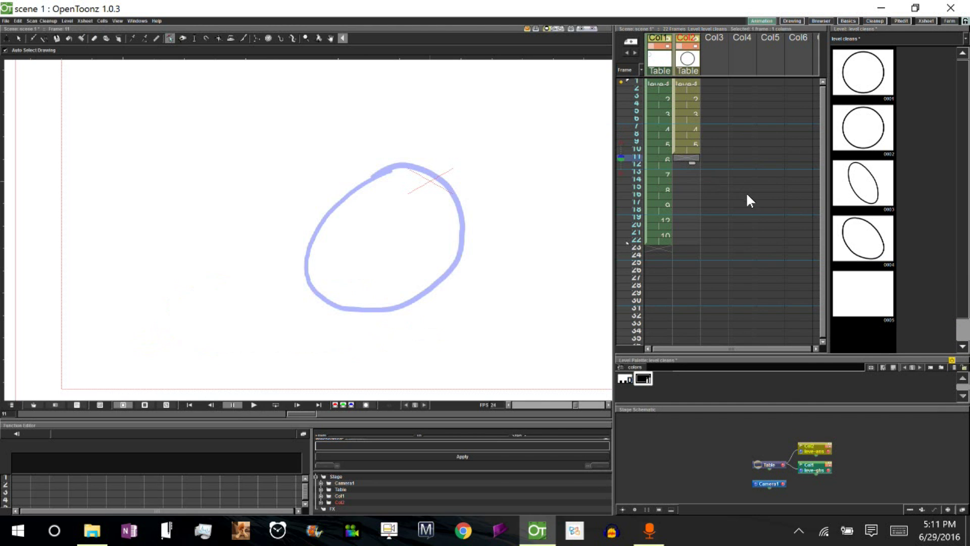
{"action": "left_click", "coordinate": [688, 143]}
{"action": "key", "text": "g"}
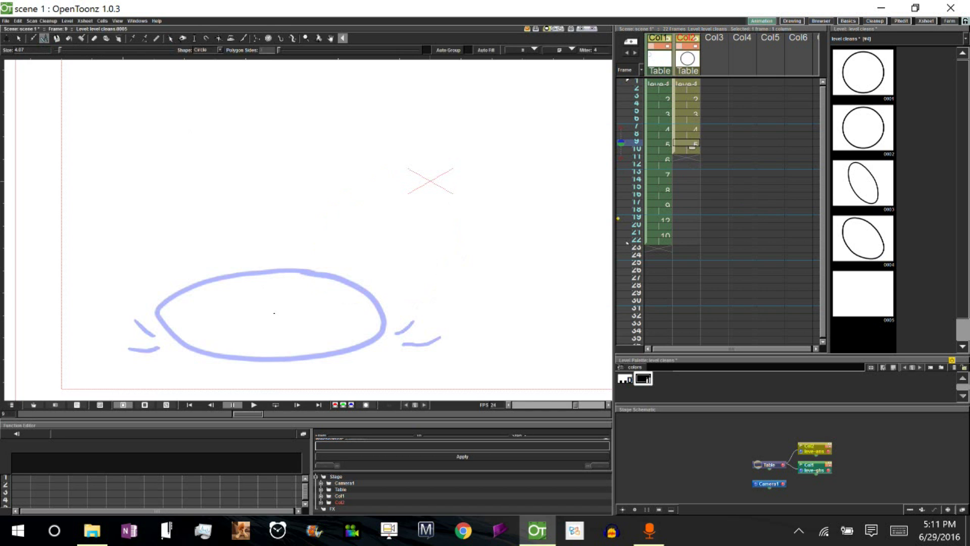
{"action": "left_click_drag", "start_coordinate": [275, 315], "coordinate": [307, 286]}
{"action": "left_click_drag", "start_coordinate": [324, 316], "coordinate": [320, 317]}
- Pull the frame 9 circle's control points sideways with the Control Point Editor to widen it towards the squashed rough
{"action": "left_click", "coordinate": [170, 38]}
{"action": "left_click", "coordinate": [322, 316]}
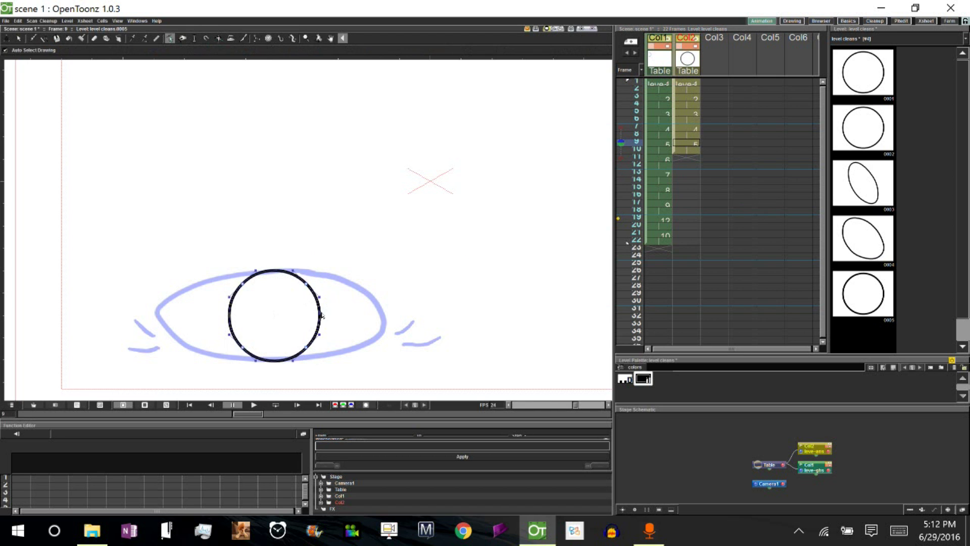
{"action": "left_click_drag", "start_coordinate": [307, 286], "coordinate": [339, 281]}
{"action": "left_click_drag", "start_coordinate": [243, 284], "coordinate": [191, 326]}
{"action": "mouse_move", "coordinate": [306, 347]}
{"action": "left_mouse_down"}
{"action": "mouse_move", "coordinate": [349, 355]}
{"action": "mouse_move", "coordinate": [332, 352]}
{"action": "mouse_move", "coordinate": [396, 344]}
{"action": "left_mouse_up"}
- Adjust the curve handles on the right end of the frame 9 outline so it rounds along the rough
{"action": "left_click", "coordinate": [340, 282]}
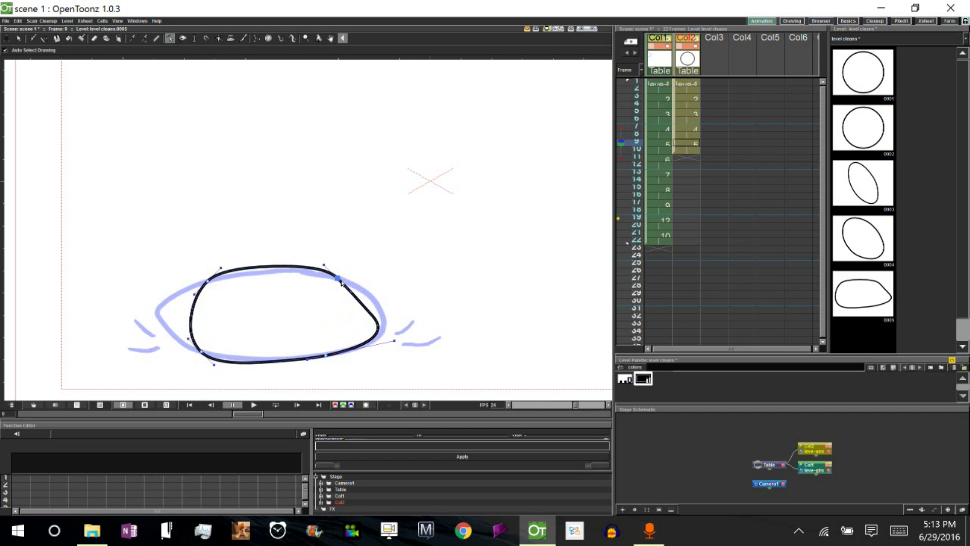
{"action": "mouse_move", "coordinate": [350, 292]}
{"action": "left_mouse_down"}
{"action": "mouse_move", "coordinate": [378, 294]}
{"action": "mouse_move", "coordinate": [372, 289]}
{"action": "left_mouse_up"}
{"action": "left_click", "coordinate": [394, 341]}
{"action": "left_click_drag", "start_coordinate": [393, 343], "coordinate": [389, 343]}
- Reshape the left end of the frame 9 outline with its points and handles into a smooth squashed oval
{"action": "left_click", "coordinate": [189, 339]}
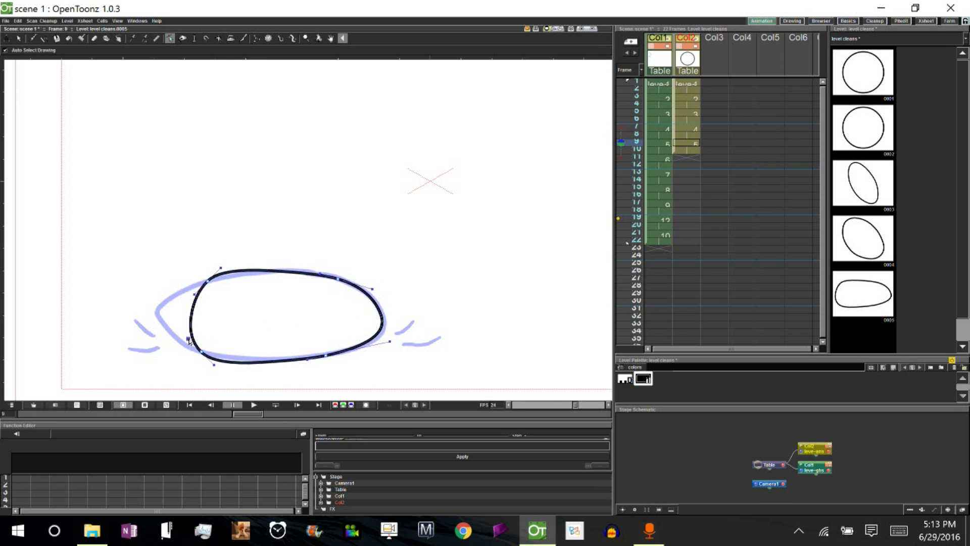
{"action": "left_click_drag", "start_coordinate": [189, 340], "coordinate": [163, 321]}
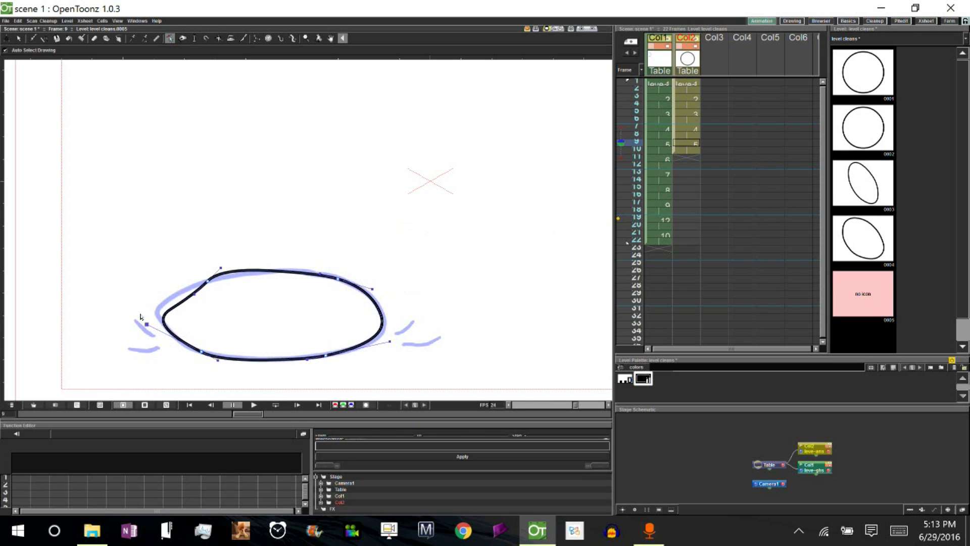
{"action": "left_click", "coordinate": [228, 272]}
{"action": "left_click_drag", "start_coordinate": [196, 298], "coordinate": [180, 282]}
{"action": "left_click_drag", "start_coordinate": [336, 280], "coordinate": [344, 280]}
{"action": "mouse_move", "coordinate": [179, 283]}
{"action": "left_mouse_down"}
{"action": "mouse_move", "coordinate": [158, 332]}
{"action": "mouse_move", "coordinate": [165, 338]}
{"action": "left_mouse_up"}
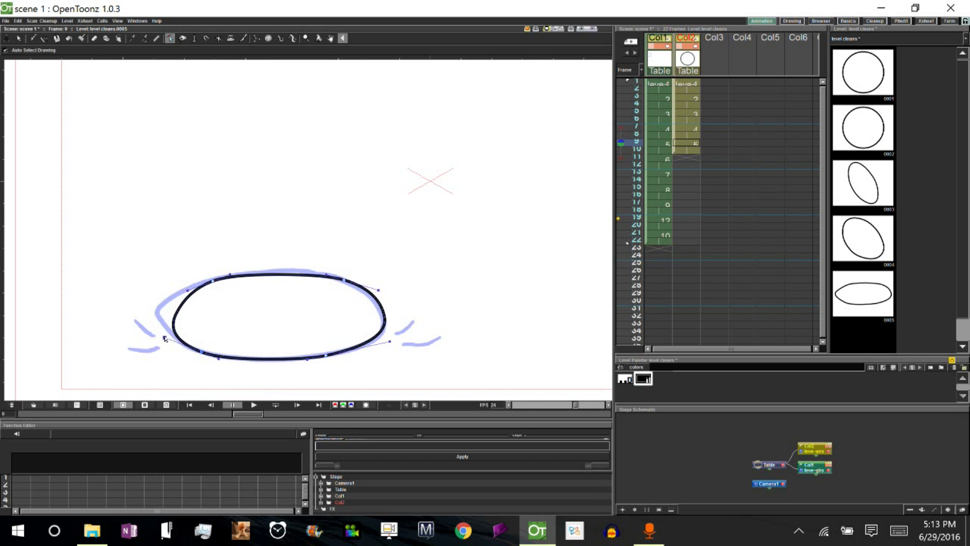
{"action": "left_click_drag", "start_coordinate": [213, 281], "coordinate": [206, 282]}
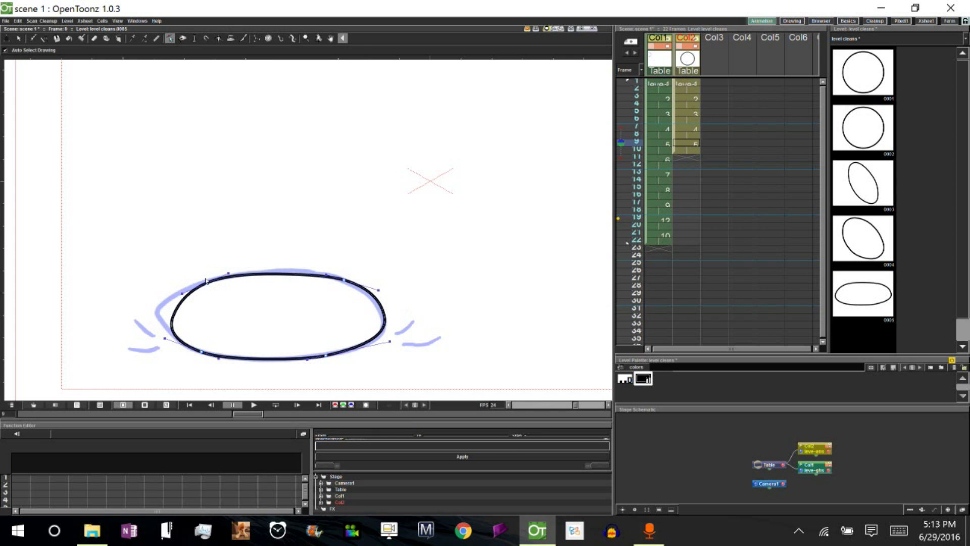
- Trace the short impact lines on both sides of the squashed ball at frame 9 with the Brush tool
{"action": "left_click", "coordinate": [31, 38]}
{"action": "left_click_drag", "start_coordinate": [153, 333], "coordinate": [128, 315]}
{"action": "mouse_move", "coordinate": [404, 331]}
{"action": "left_mouse_down"}
{"action": "mouse_move", "coordinate": [421, 310]}
{"action": "mouse_move", "coordinate": [416, 344]}
{"action": "mouse_move", "coordinate": [440, 336]}
{"action": "left_mouse_up"}
{"action": "left_click_drag", "start_coordinate": [156, 348], "coordinate": [161, 347]}
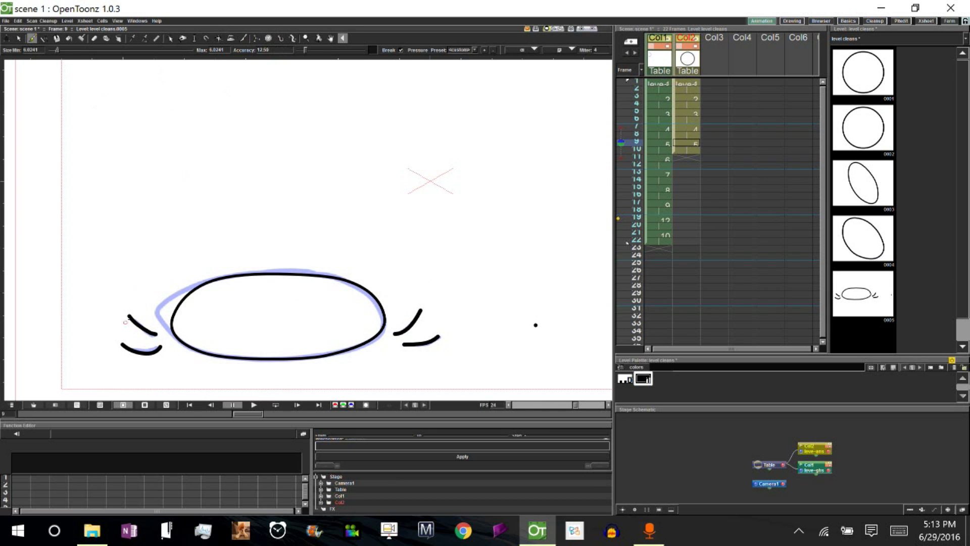
- Taper the outer ends of the impact lines using the Pump tool at a reduced size
{"action": "left_click", "coordinate": [194, 38]}
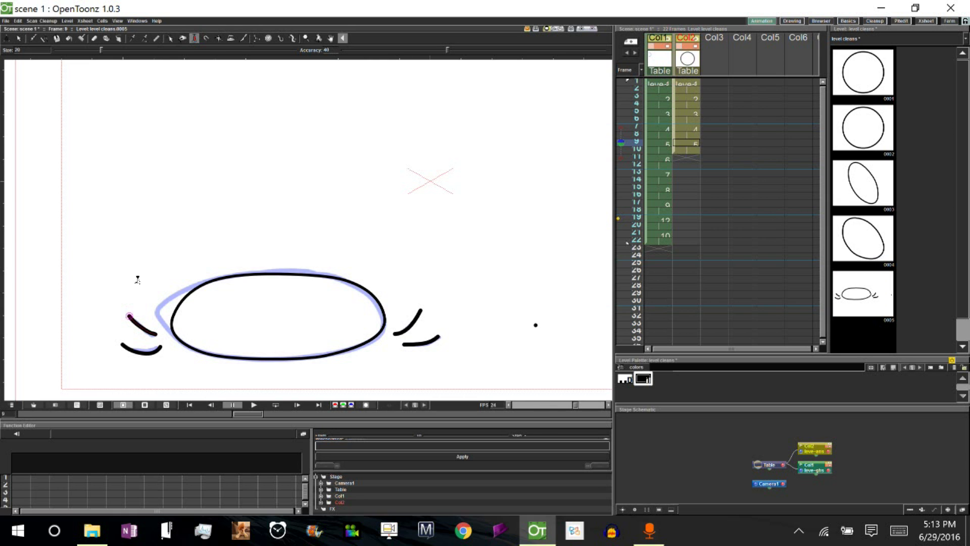
{"action": "left_click_drag", "start_coordinate": [100, 50], "coordinate": [66, 50]}
{"action": "left_click_drag", "start_coordinate": [124, 342], "coordinate": [115, 340]}
{"action": "left_click_drag", "start_coordinate": [437, 333], "coordinate": [441, 337]}
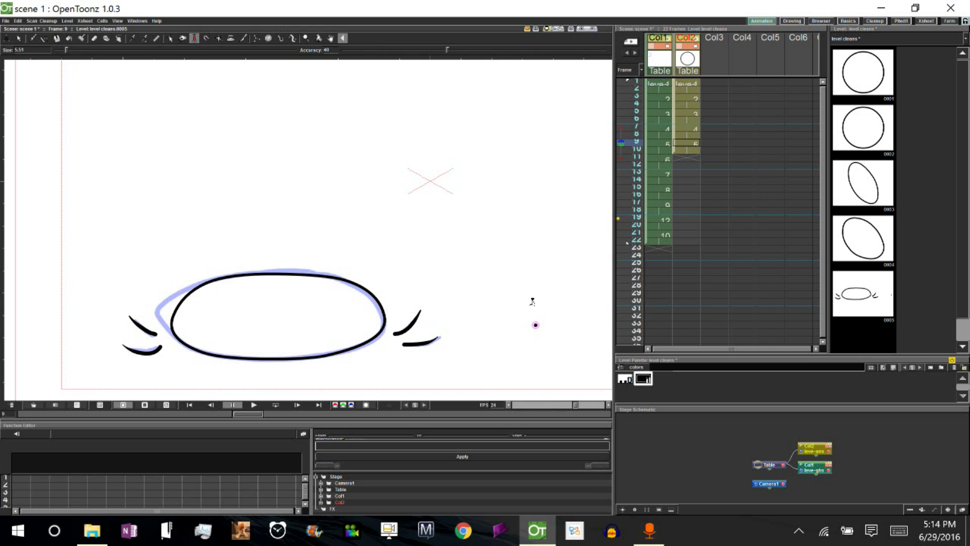
- Delete the stray dot to the right of the impact lines at frame 9
{"action": "left_click", "coordinate": [20, 39]}
{"action": "left_click", "coordinate": [536, 326]}
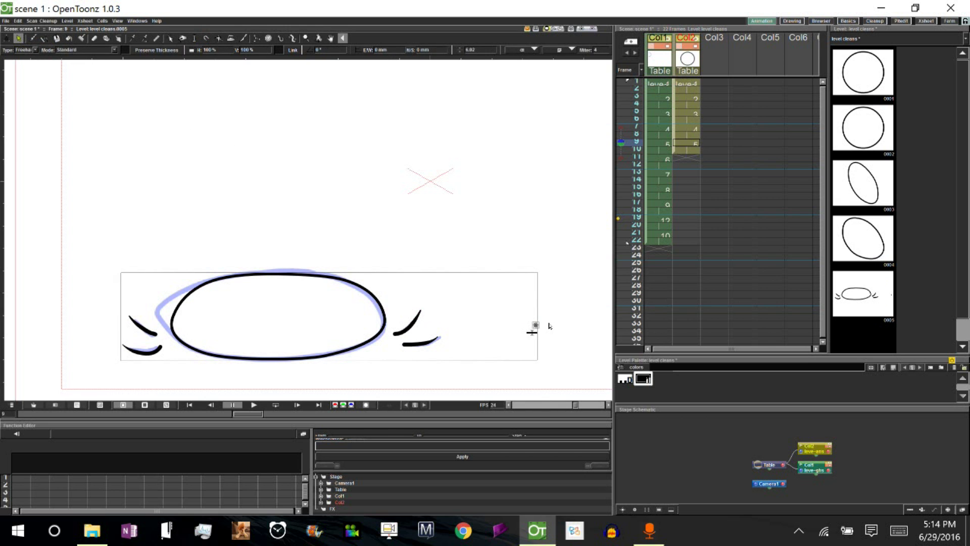
{"action": "key", "text": "Delete"}
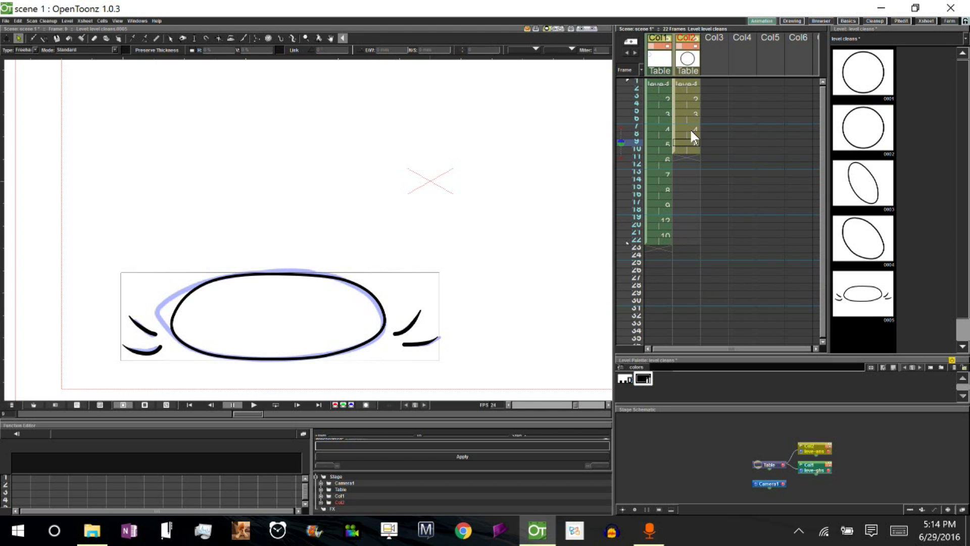
- Draw a circle with the Geometric tool over the rough ball at frame 11 of Col2
{"action": "left_click", "coordinate": [695, 157]}
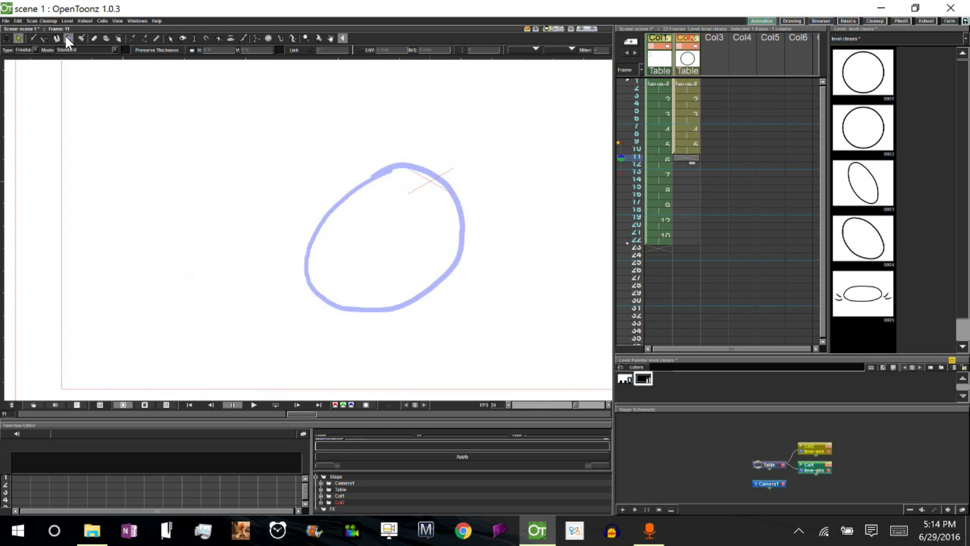
{"action": "left_click", "coordinate": [44, 39]}
{"action": "left_click_drag", "start_coordinate": [388, 240], "coordinate": [445, 204]}
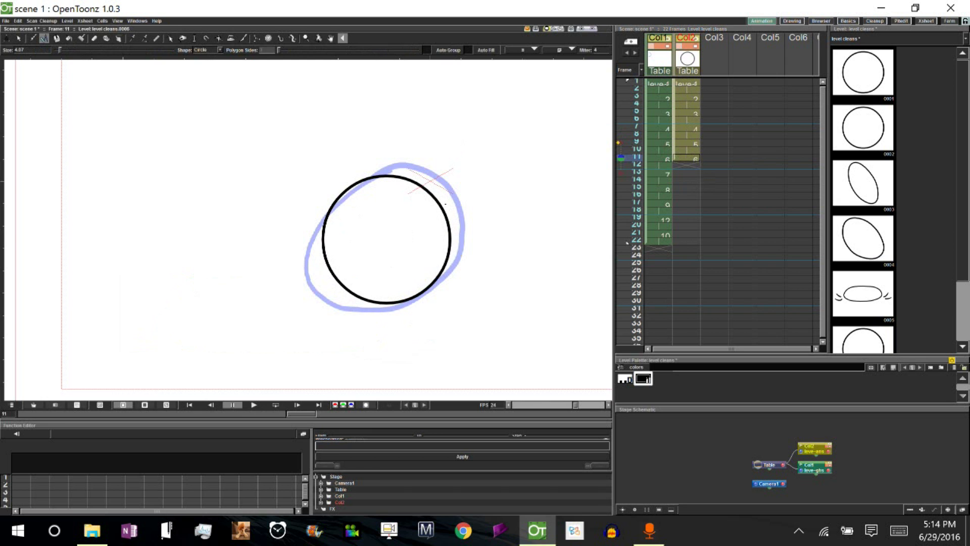
- Rotate and stretch the frame 11 circle to match the tilted rough ball, and extend drawing 6 through frame 12 in Col2
{"action": "left_click", "coordinate": [19, 38]}
{"action": "left_click_drag", "start_coordinate": [451, 175], "coordinate": [430, 147]}
{"action": "left_click_drag", "start_coordinate": [469, 205], "coordinate": [461, 238]}
{"action": "left_click", "coordinate": [688, 158]}
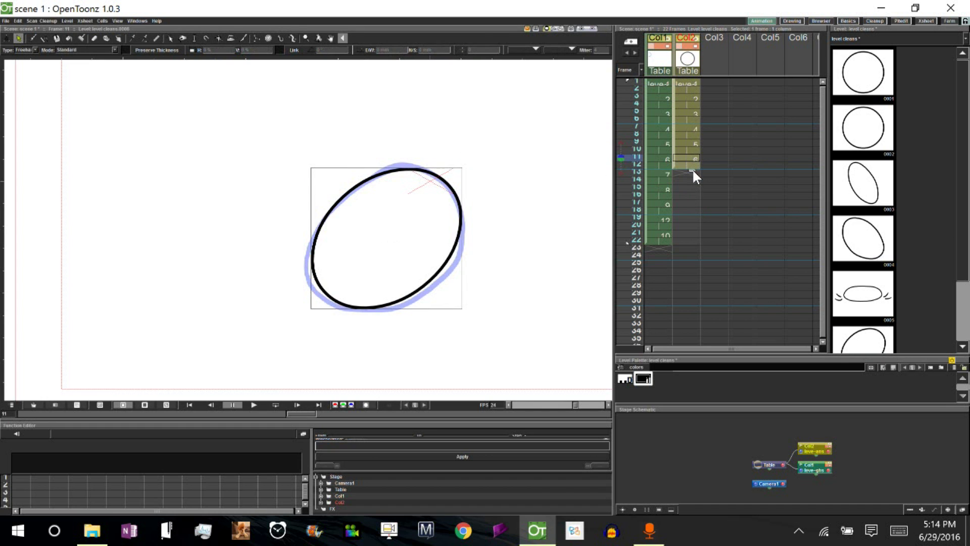
- Draw a circle with the Geometric tool inside the stretched rough ball at frame 13 of Col2
{"action": "left_click", "coordinate": [691, 171]}
{"action": "key", "text": "space"}
{"action": "left_click_drag", "start_coordinate": [571, 227], "coordinate": [457, 297]}
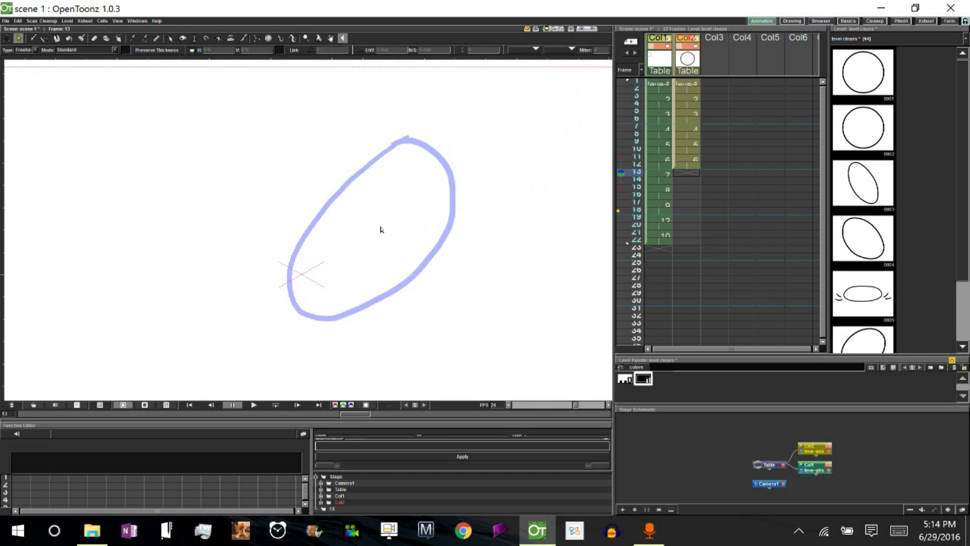
{"action": "left_click", "coordinate": [43, 38]}
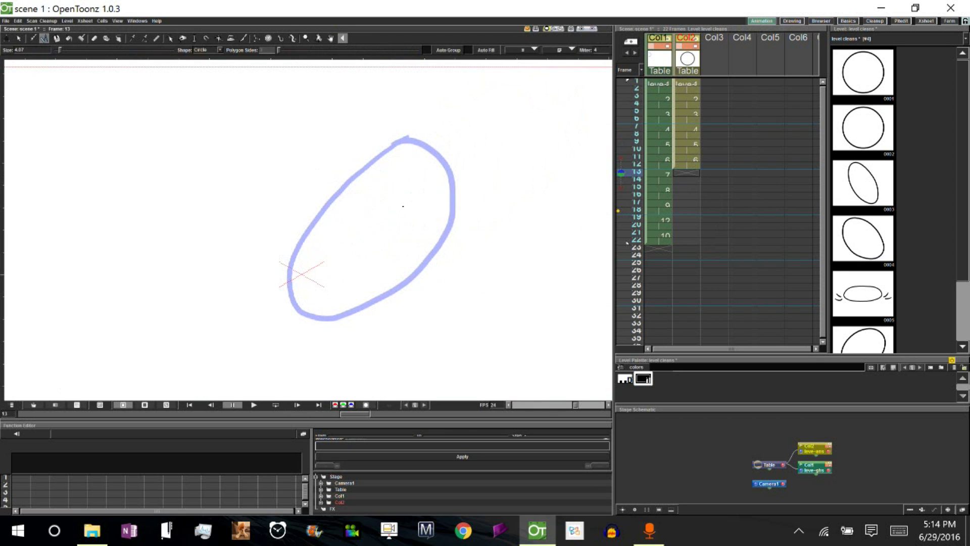
{"action": "left_click_drag", "start_coordinate": [376, 228], "coordinate": [429, 195]}
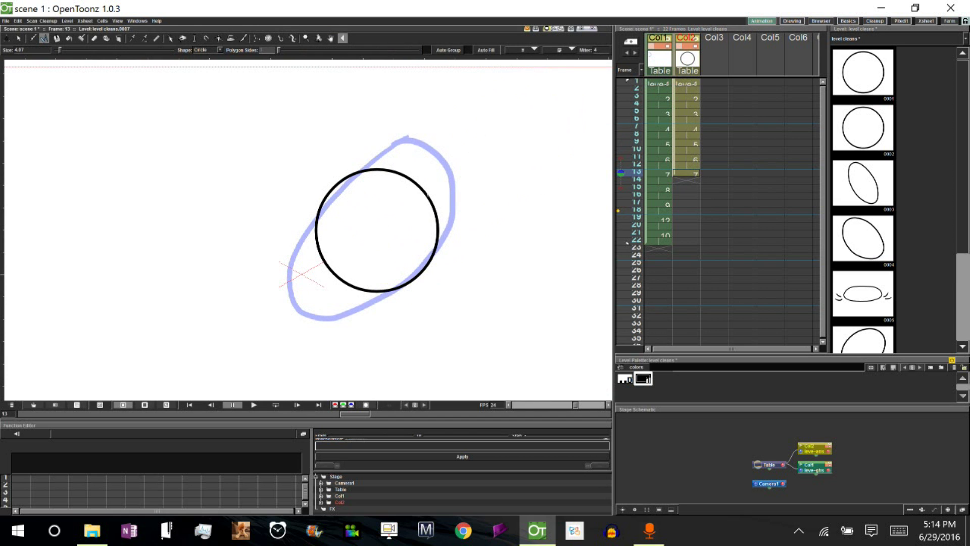
- Stretch, rotate and move the frame 13 circle to fit the elongated rough ball, and extend drawing 7 through frame 14 in Col2
{"action": "key", "text": "s"}
{"action": "left_click", "coordinate": [428, 195]}
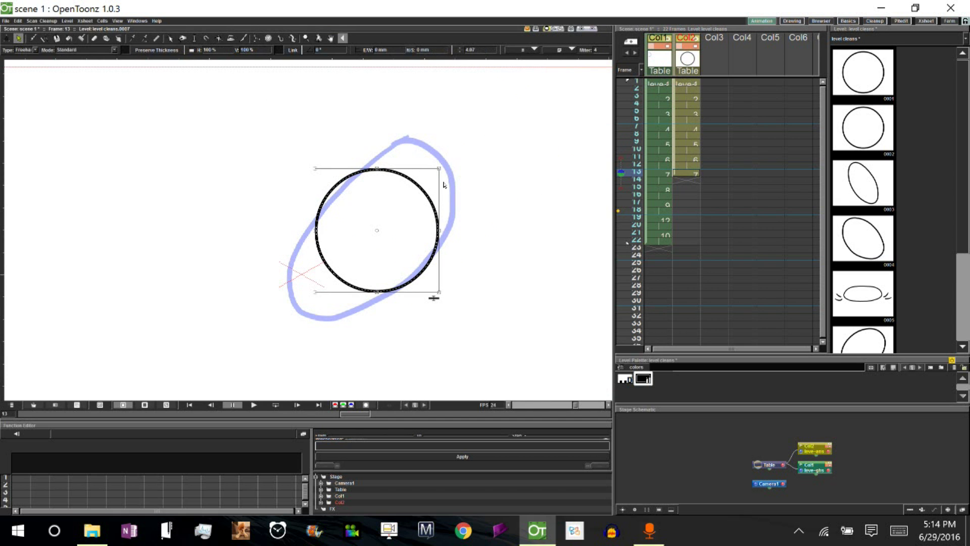
{"action": "left_click_drag", "start_coordinate": [440, 233], "coordinate": [532, 230]}
{"action": "left_click_drag", "start_coordinate": [538, 179], "coordinate": [469, 137]}
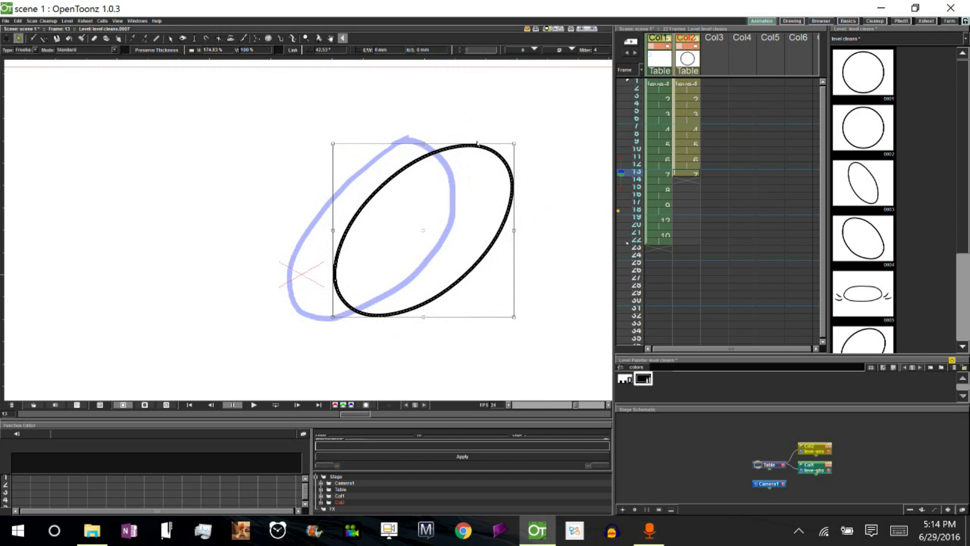
{"action": "left_click_drag", "start_coordinate": [514, 230], "coordinate": [484, 227]}
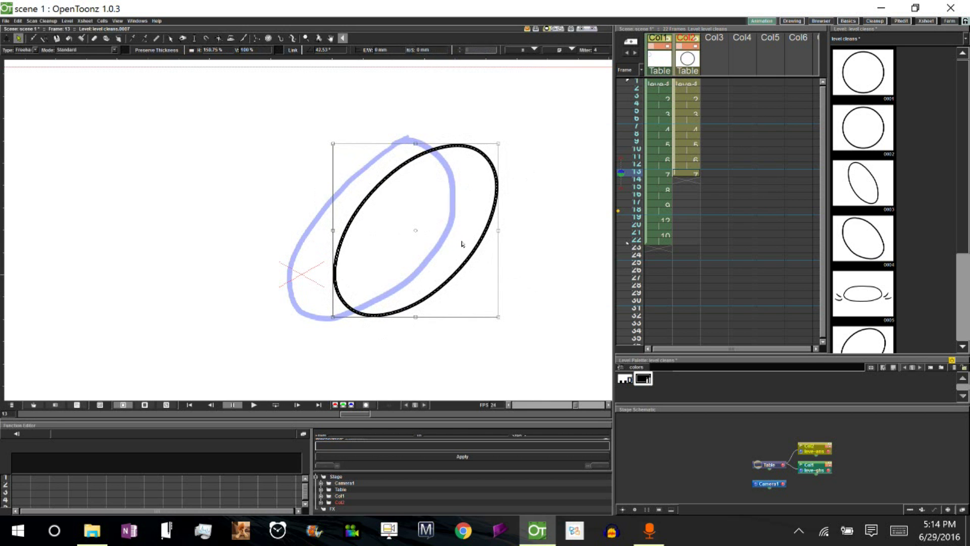
{"action": "left_click_drag", "start_coordinate": [332, 317], "coordinate": [331, 330]}
{"action": "left_click_drag", "start_coordinate": [468, 265], "coordinate": [427, 260]}
{"action": "left_click", "coordinate": [863, 296]}
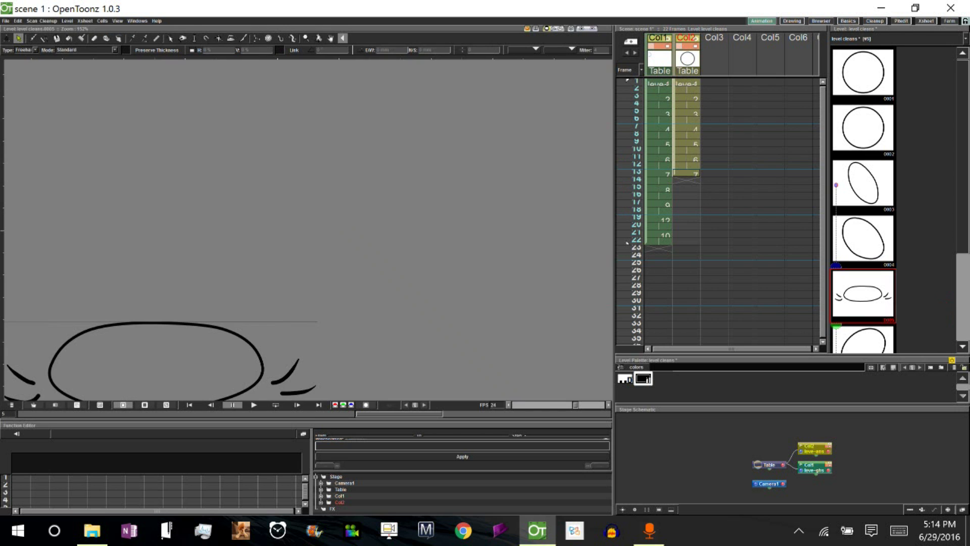
{"action": "left_click", "coordinate": [690, 175]}
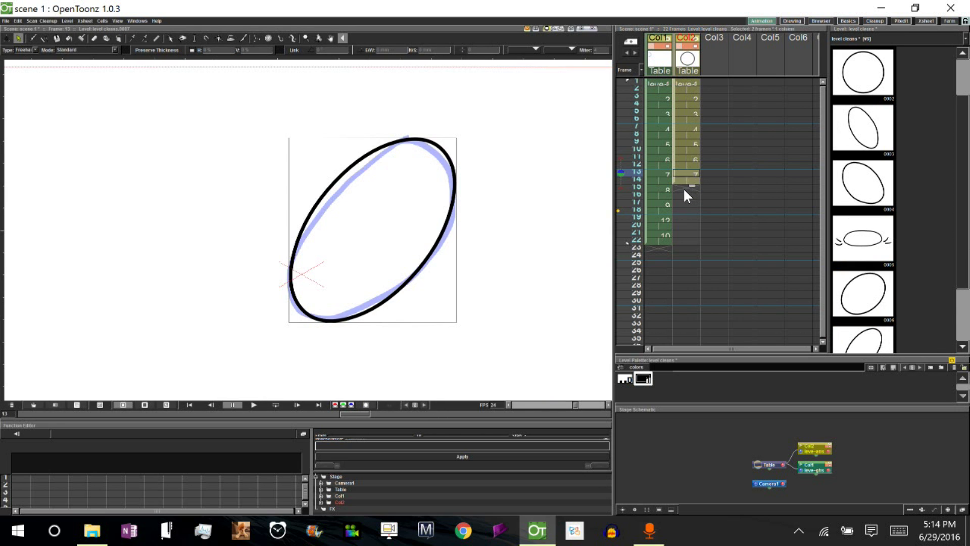
- Draw a circle over the round rough ball at frame 15 of Col2 and extend drawing 8 through frame 16
{"action": "left_click", "coordinate": [685, 188]}
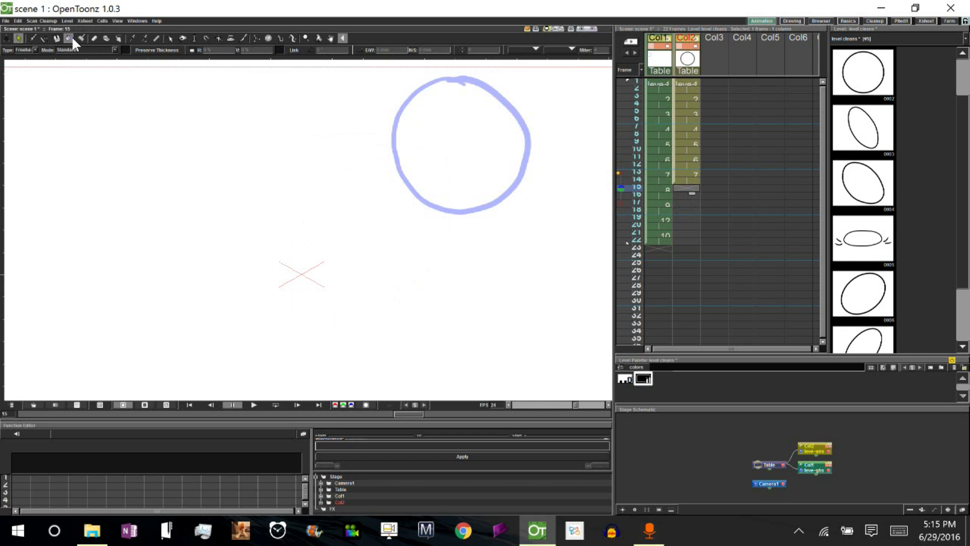
{"action": "left_click", "coordinate": [44, 39]}
{"action": "left_click_drag", "start_coordinate": [460, 145], "coordinate": [528, 144]}
{"action": "left_click", "coordinate": [686, 189]}
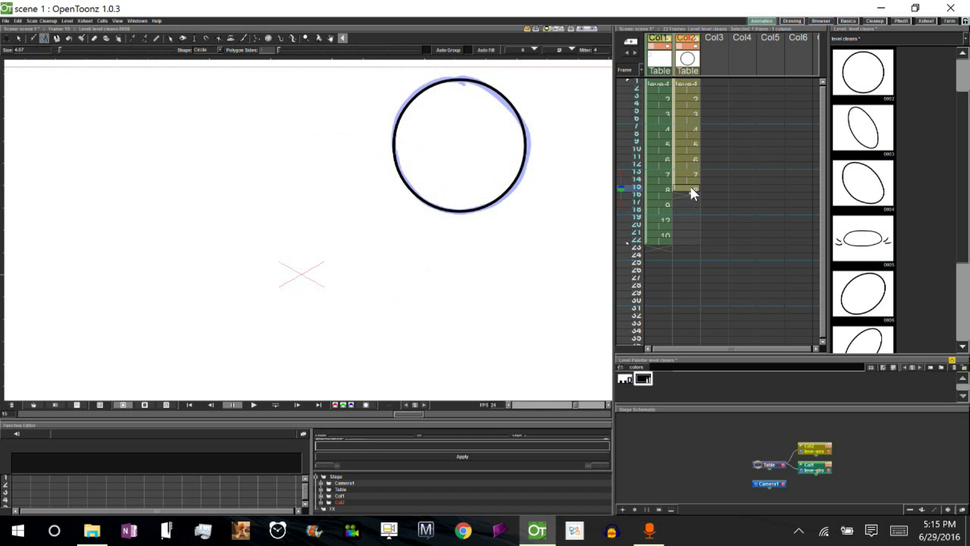
- Draw circles over the rough balls at frames 17 and 19 of Col2, holding each drawing for two frames
{"action": "left_click", "coordinate": [685, 204]}
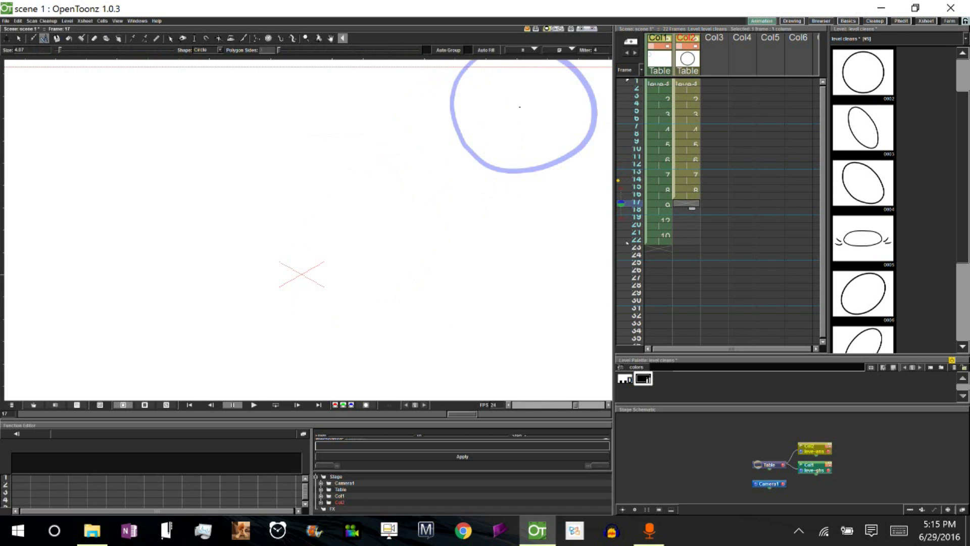
{"action": "left_click_drag", "start_coordinate": [523, 107], "coordinate": [592, 109]}
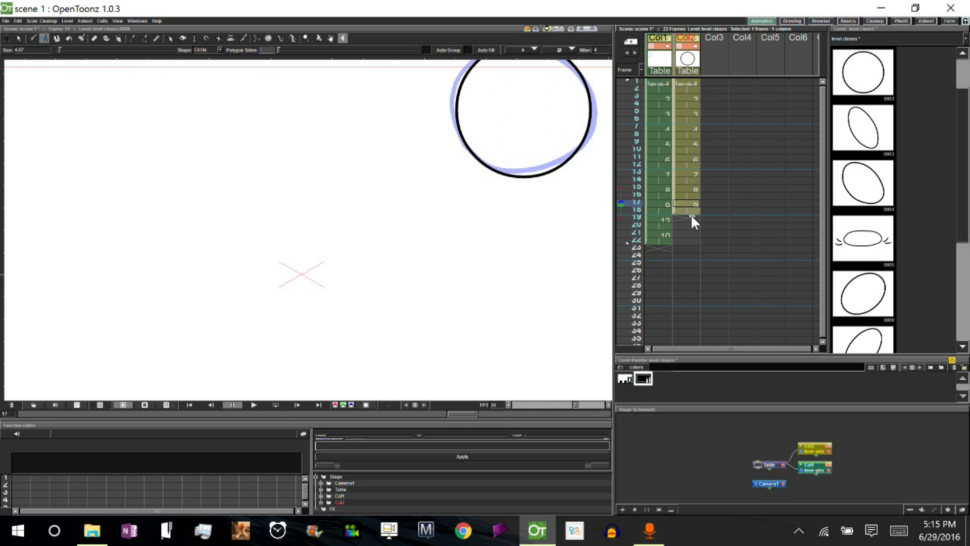
{"action": "left_click", "coordinate": [688, 218]}
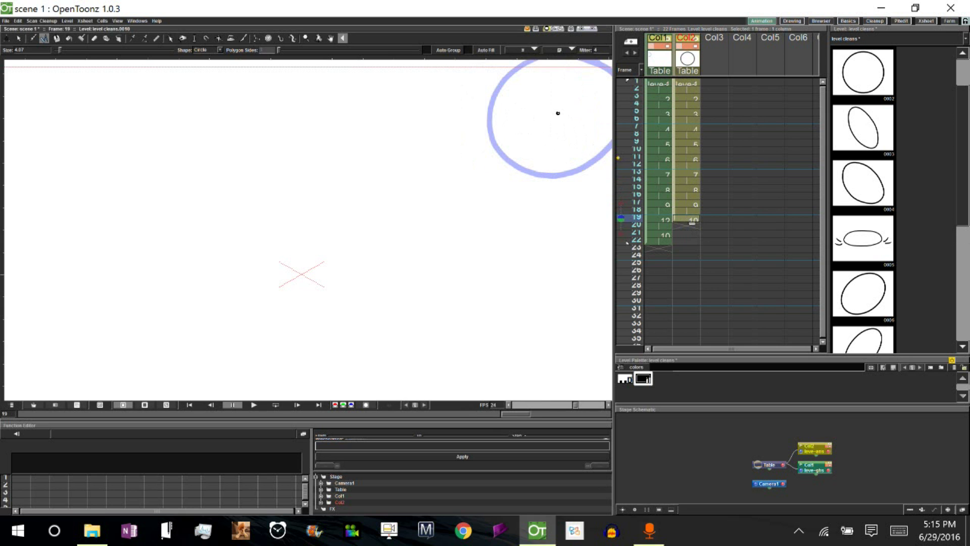
{"action": "left_click_drag", "start_coordinate": [553, 119], "coordinate": [613, 118]}
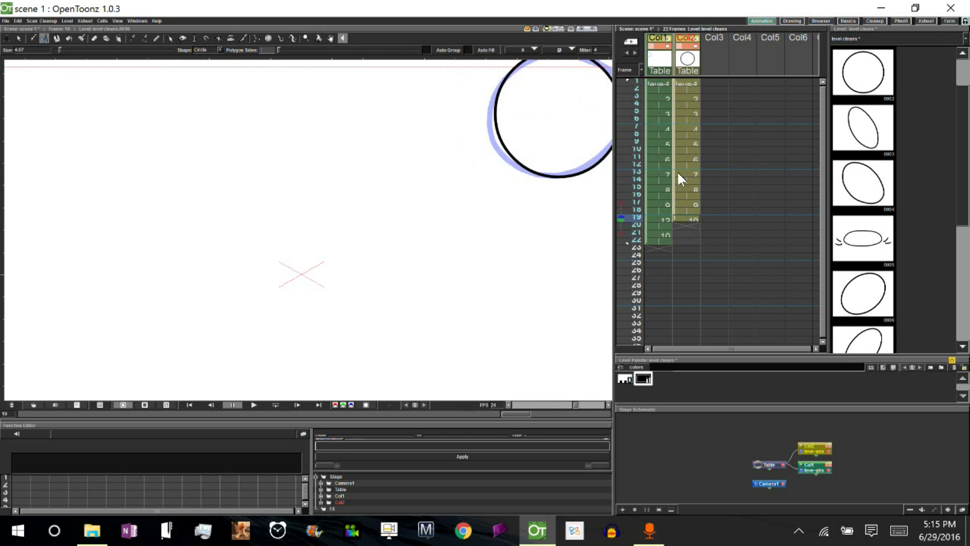
- Draw a circle over the rough ball at frame 21 of Col2 and extend drawing 11 through frame 22
{"action": "left_click", "coordinate": [687, 233]}
{"action": "left_click_drag", "start_coordinate": [593, 125], "coordinate": [641, 176]}
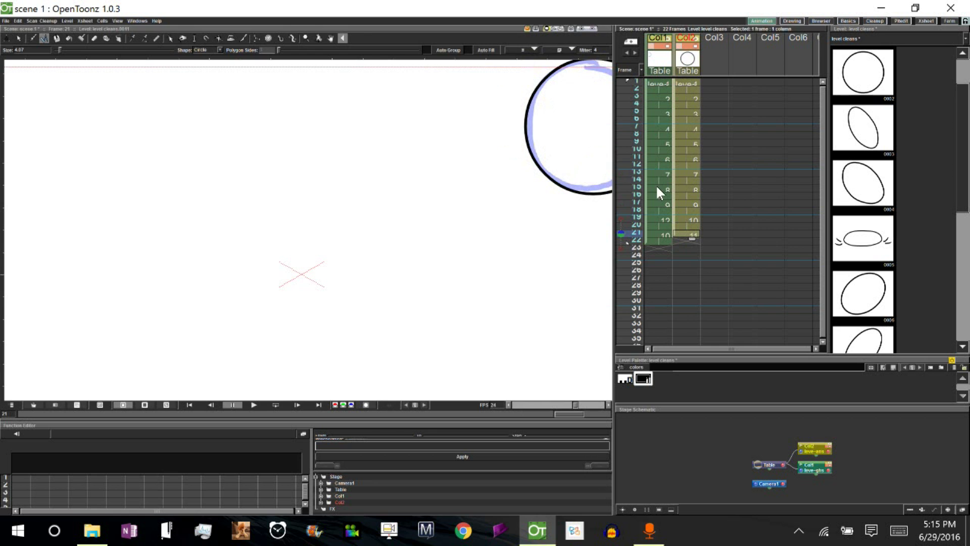
{"action": "left_click_drag", "start_coordinate": [576, 247], "coordinate": [424, 310]}
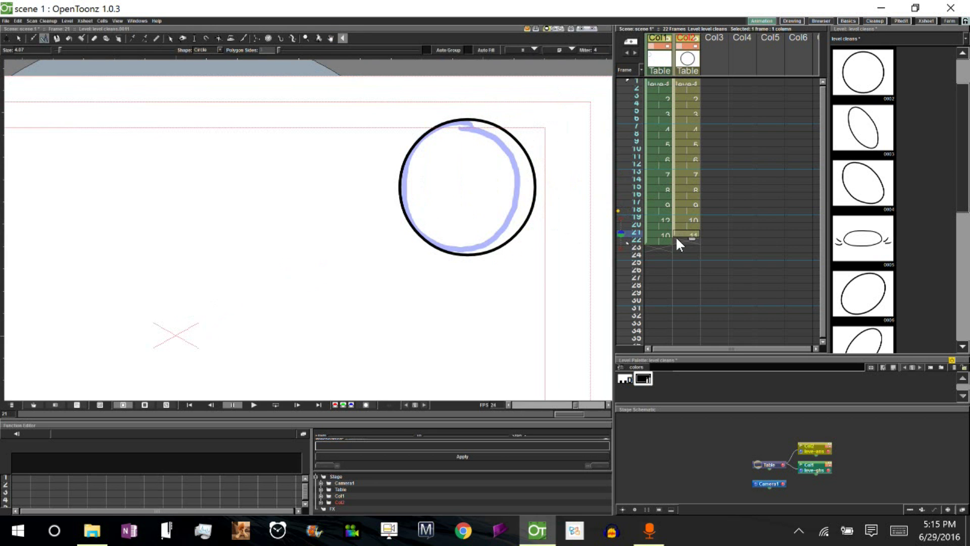
{"action": "left_click", "coordinate": [689, 243], "text": "shift"}
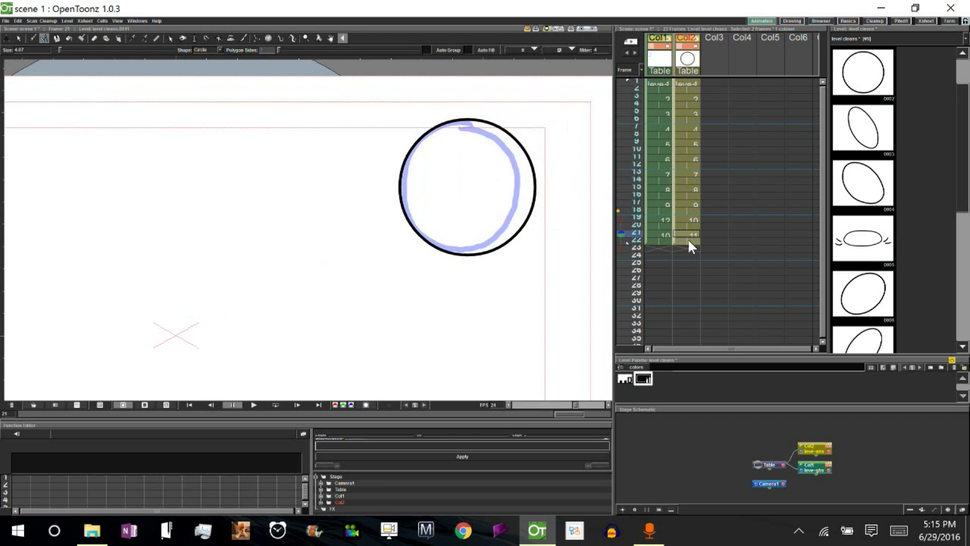
- Play the animation in a loop with the whole camera frame in view to check the cleans against the roughs
{"action": "key", "text": "shift+space"}
{"action": "left_click_drag", "start_coordinate": [514, 265], "coordinate": [439, 255]}
{"action": "key", "text": "space"}
{"action": "left_click", "coordinate": [276, 405]}
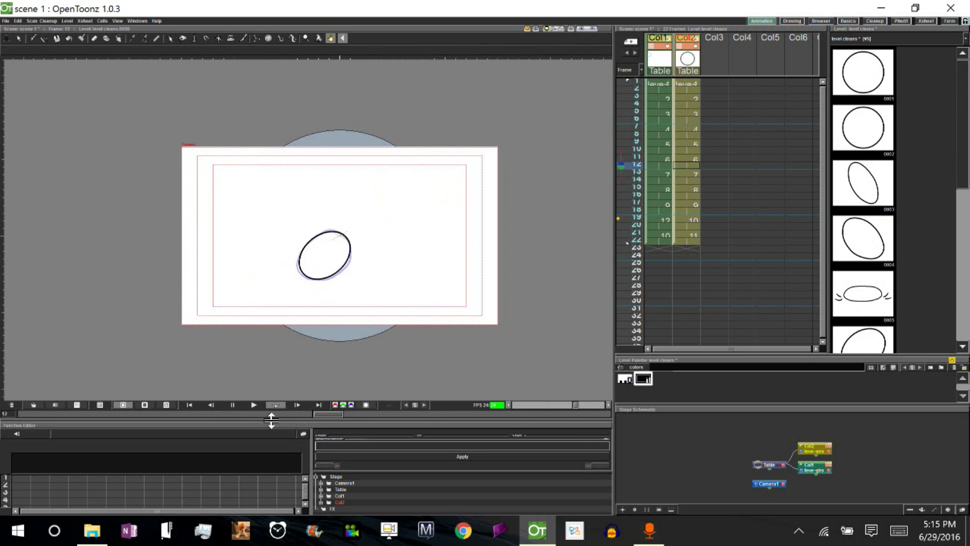
{"action": "left_click", "coordinate": [240, 405]}
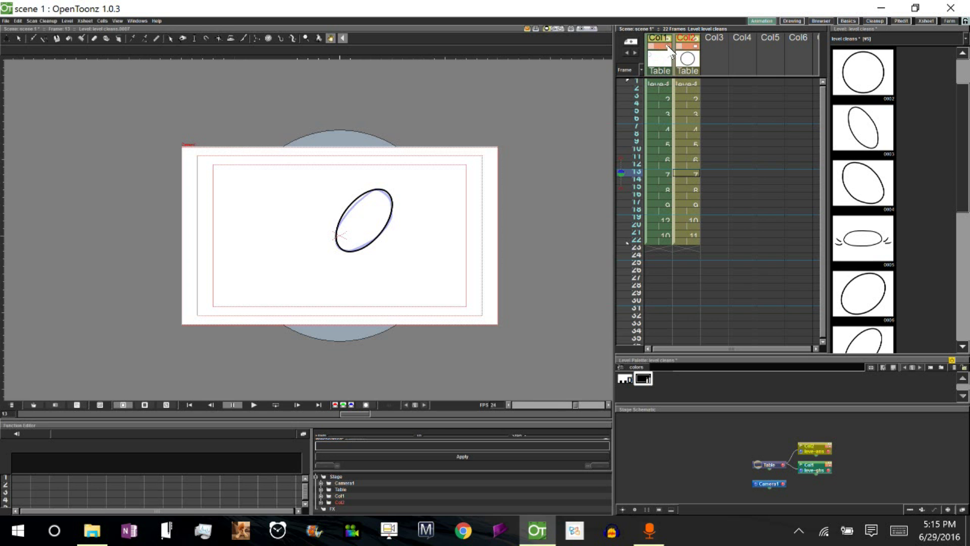
- Hide the roughs in Col1 and play only the cleaned ball animation in a loop
{"action": "left_click", "coordinate": [668, 46]}
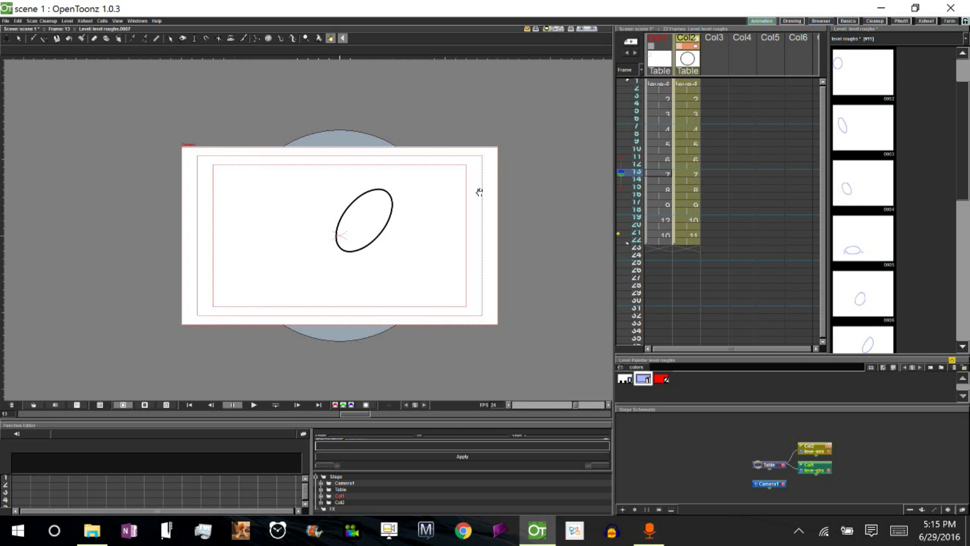
{"action": "left_click", "coordinate": [276, 404]}
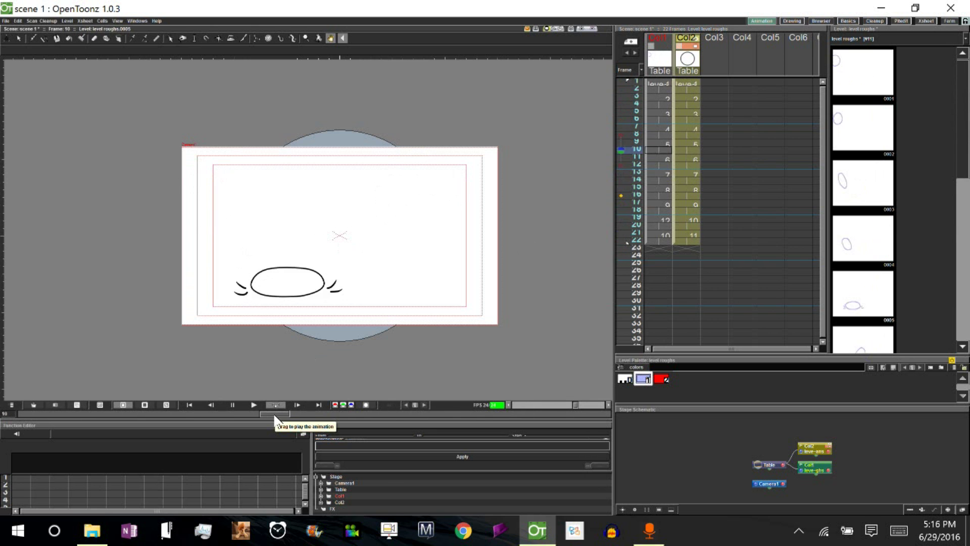
{"action": "left_click", "coordinate": [232, 405]}
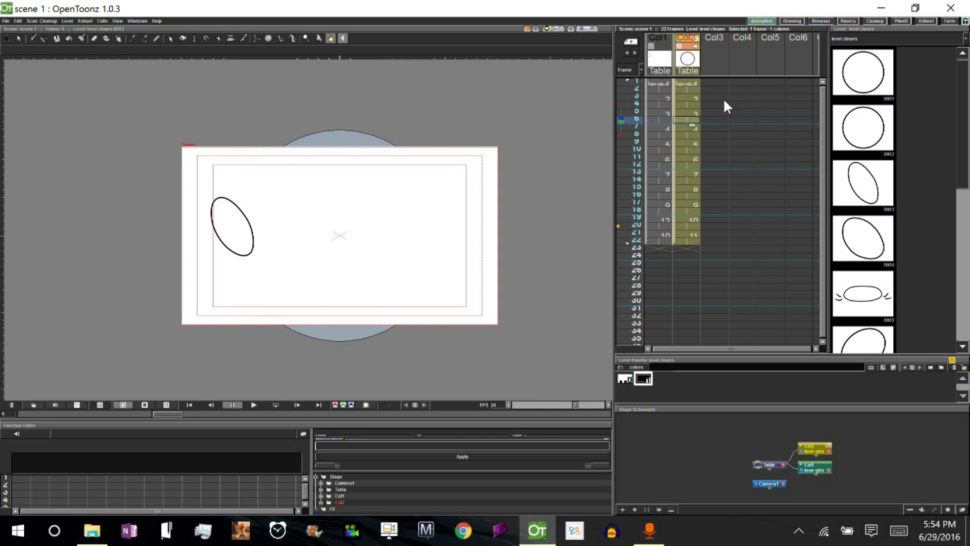
- Hide Col2 and create a new Toonz Vector Level named "level ball" in Col3
{"action": "left_click", "coordinate": [687, 173]}
{"action": "left_click", "coordinate": [696, 47]}
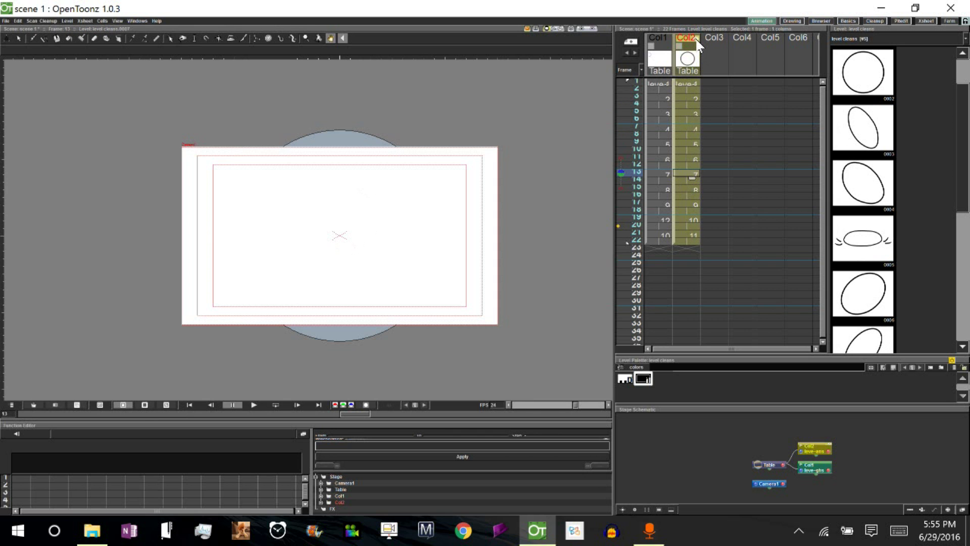
{"action": "right_click", "coordinate": [718, 81]}
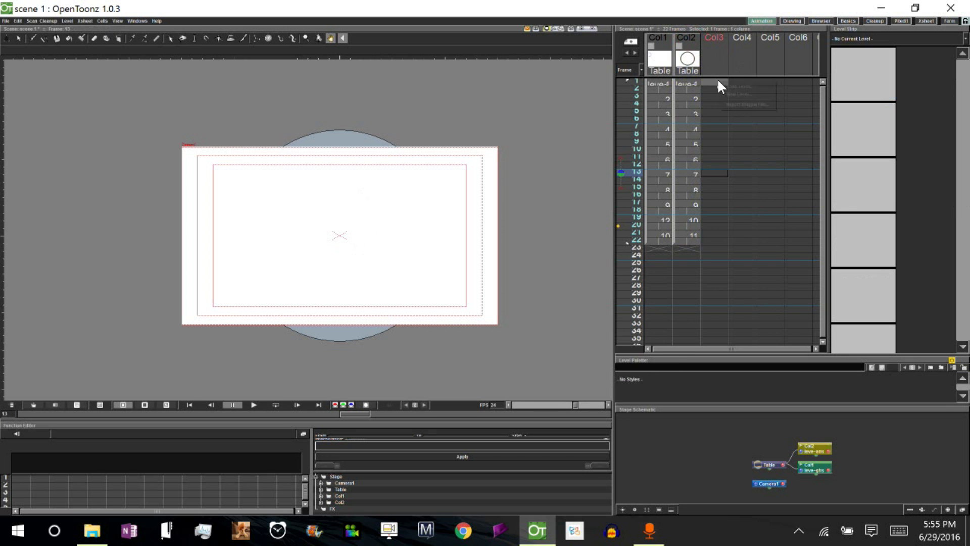
{"action": "left_click", "coordinate": [748, 96]}
{"action": "double_click", "coordinate": [441, 221]}
{"action": "type", "text": "ball"}
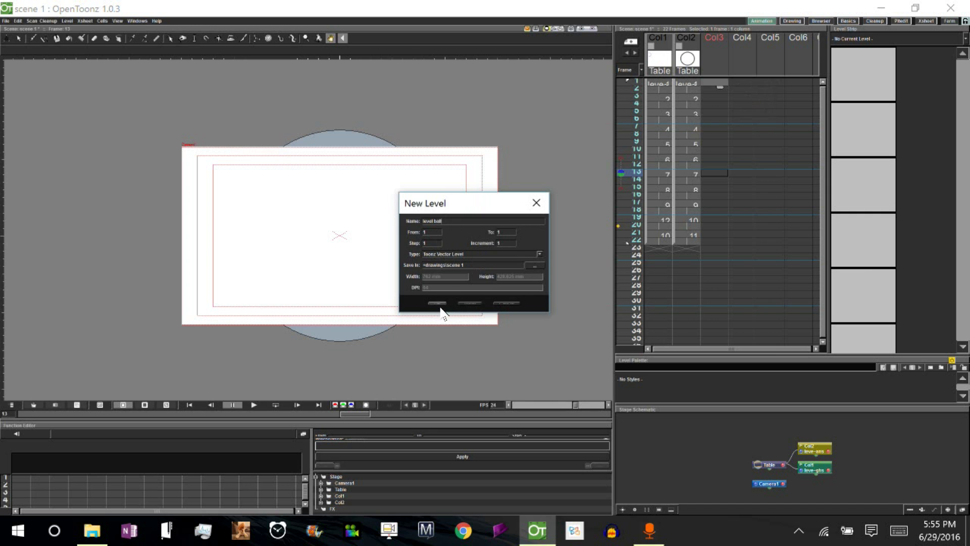
{"action": "left_click", "coordinate": [439, 304]}
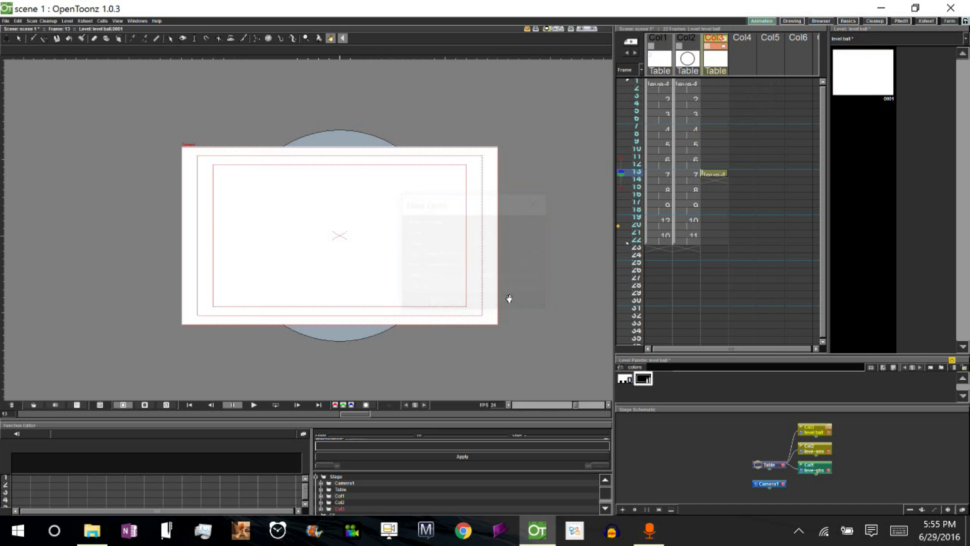
- Move the level ball drawing in Col3 from frame 13 to frame 1
{"action": "left_click", "coordinate": [706, 171]}
{"action": "left_click_drag", "start_coordinate": [703, 170], "coordinate": [708, 84]}
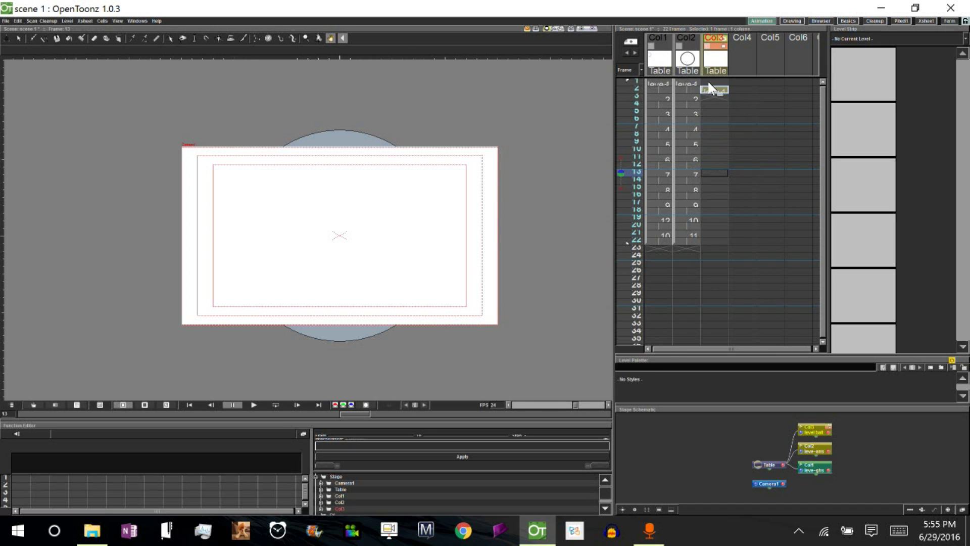
{"action": "left_click", "coordinate": [713, 82]}
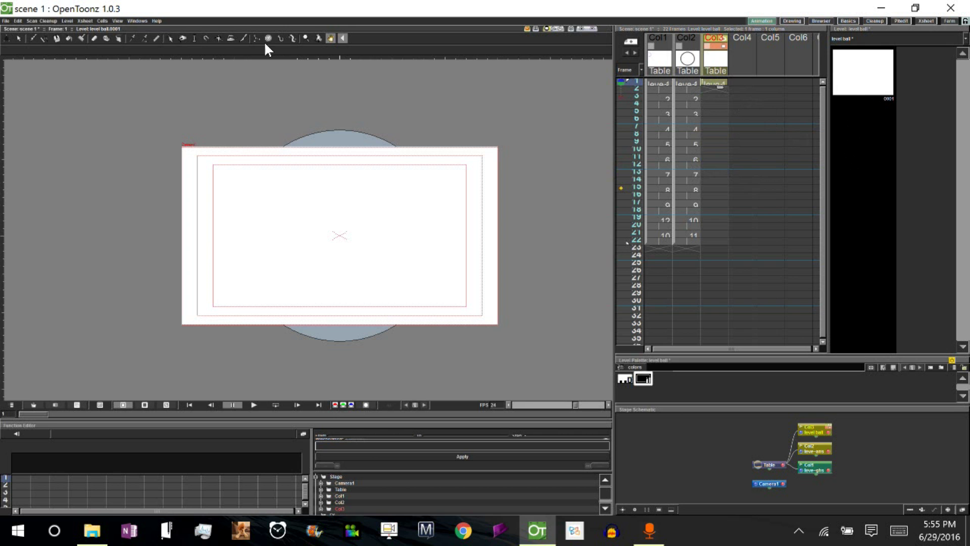
- Draw a circle with the Geometric tool at the centre of the camera frame on frame 1 of Col3 and save
{"action": "left_click", "coordinate": [44, 39]}
{"action": "left_click_drag", "start_coordinate": [340, 236], "coordinate": [374, 228]}
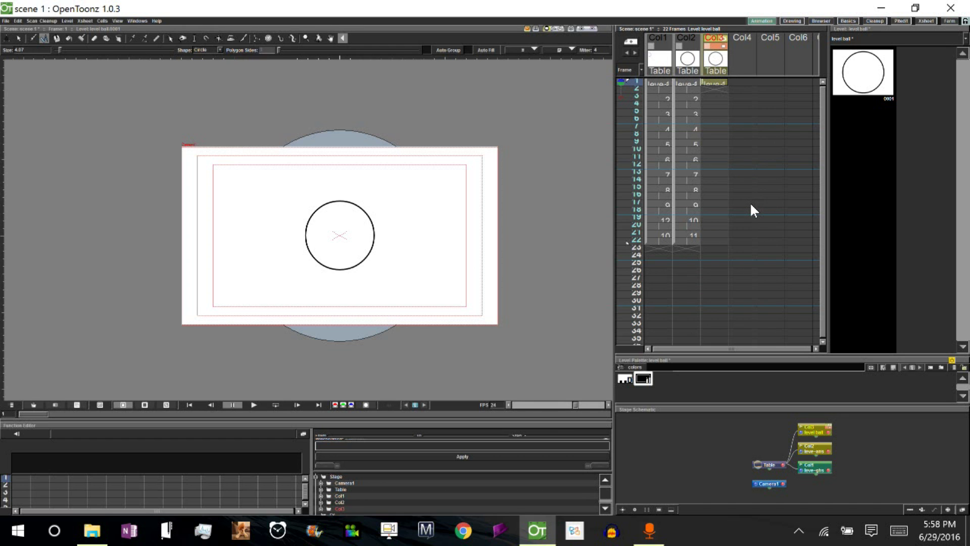
{"action": "key", "text": "ctrl+s"}
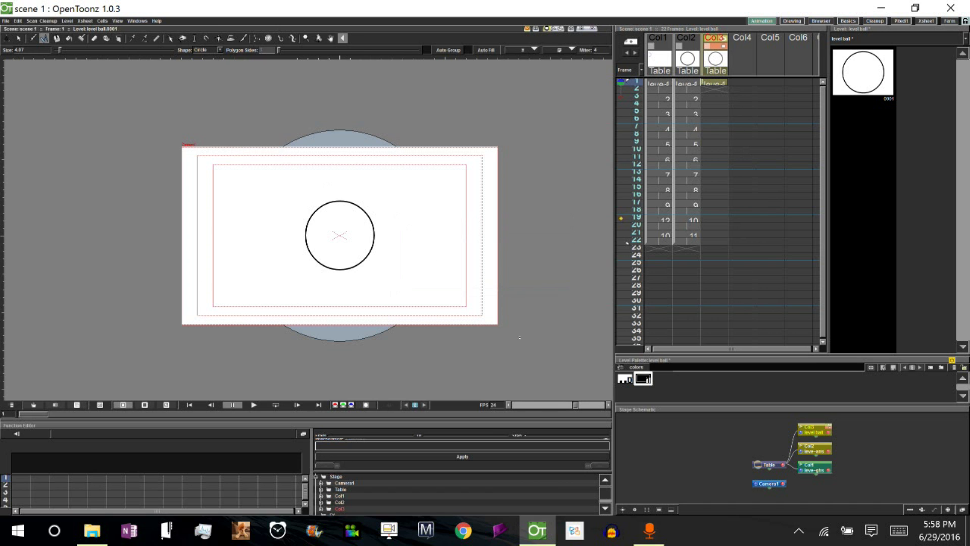
- Extend the ball drawing in Col3 through frame 22 and scrub the timeline back to frame 1
{"action": "left_click", "coordinate": [717, 82]}
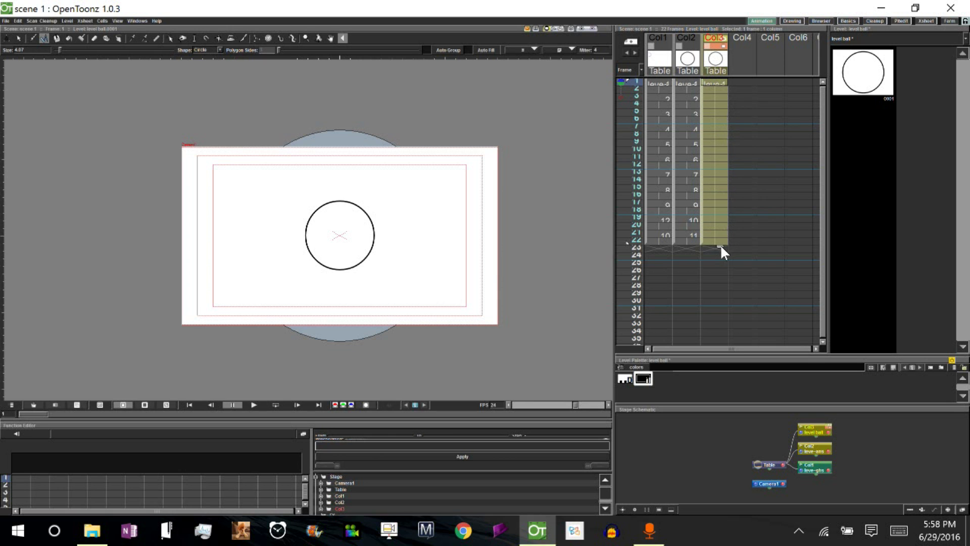
{"action": "left_click", "coordinate": [636, 88]}
{"action": "mouse_move", "coordinate": [638, 104]}
{"action": "left_mouse_down"}
{"action": "mouse_move", "coordinate": [634, 229]}
{"action": "mouse_move", "coordinate": [637, 81]}
{"action": "left_mouse_up"}
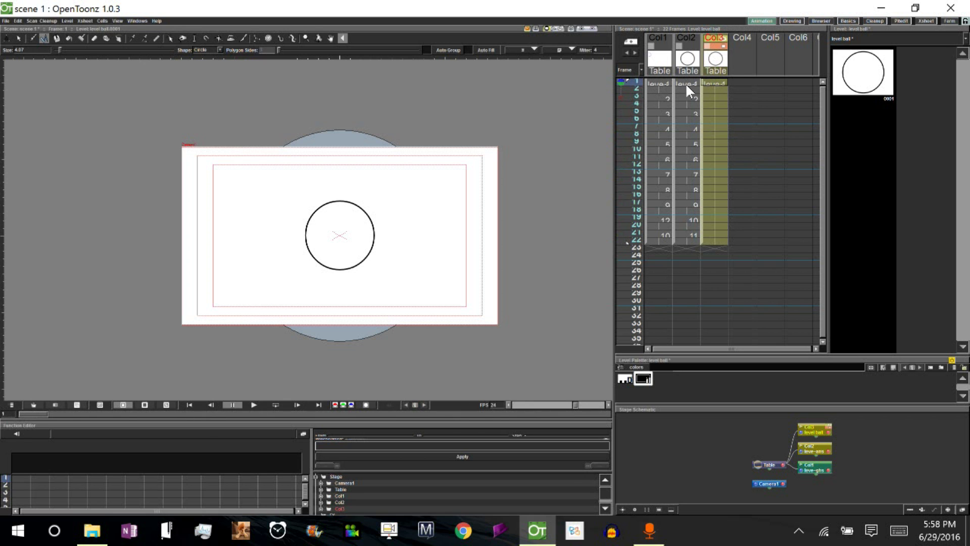
- Key the ball at frame 1 on the camera frame's left edge with the Animate tool, about -377 mm E/W and 116 mm N/S
{"action": "left_click", "coordinate": [715, 83]}
{"action": "left_click", "coordinate": [6, 38]}
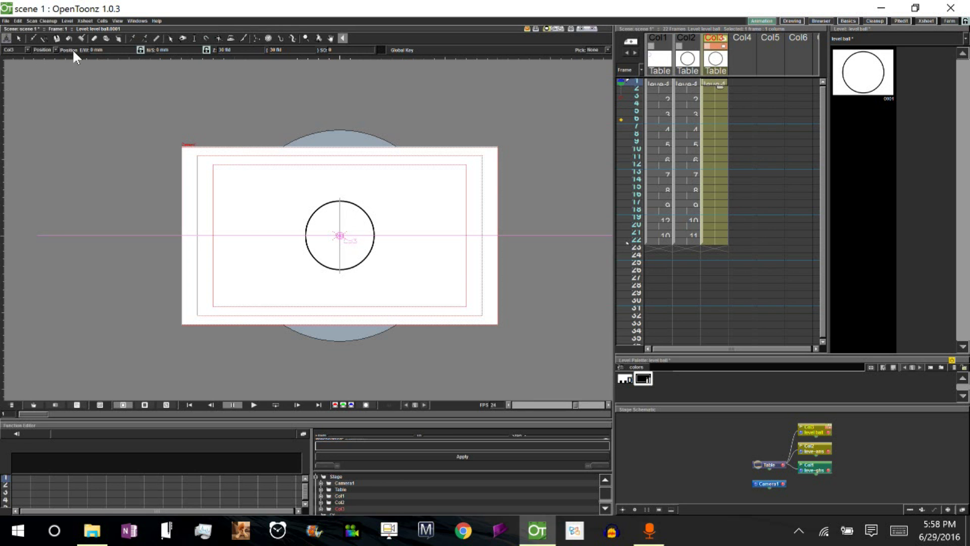
{"action": "left_click_drag", "start_coordinate": [347, 233], "coordinate": [234, 179]}
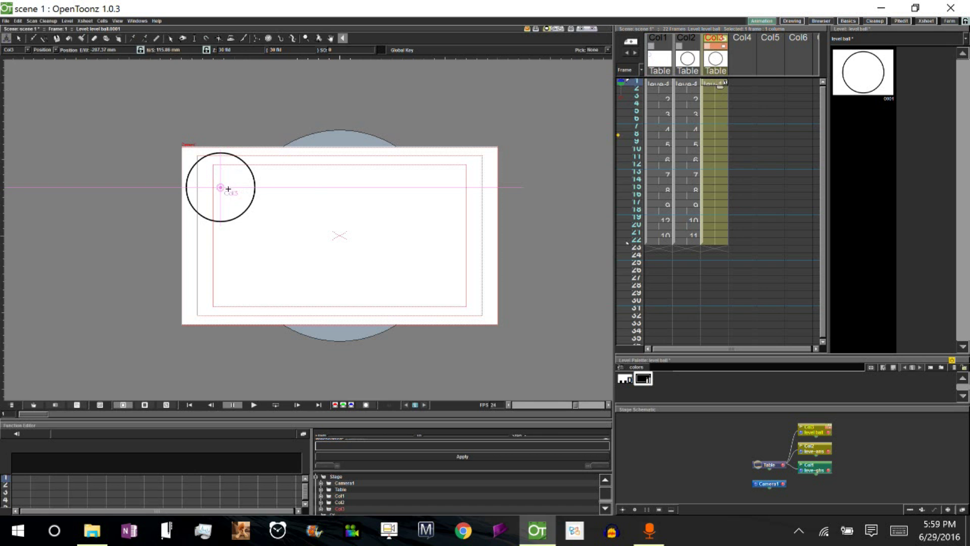
{"action": "left_click_drag", "start_coordinate": [229, 191], "coordinate": [192, 194]}
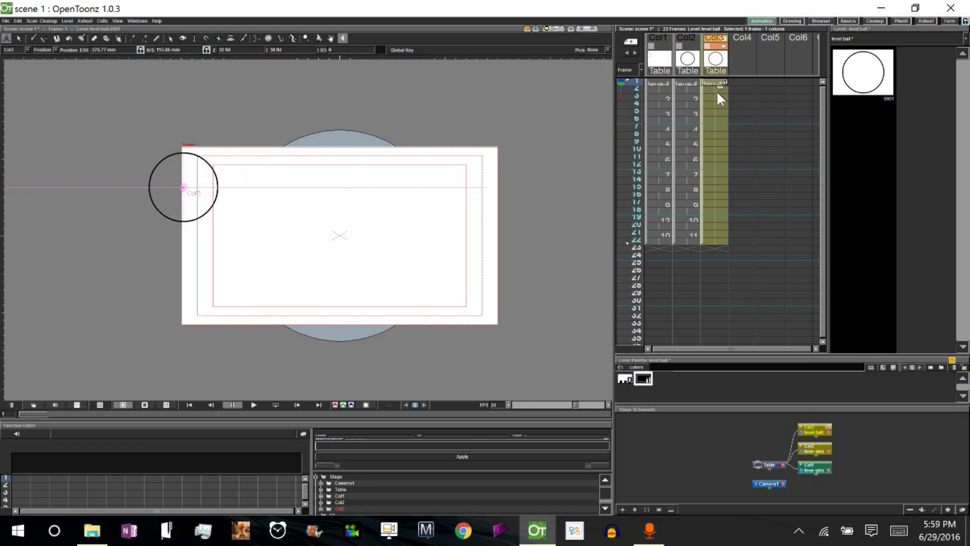
- Key the ball at frame 22 on the camera frame's right edge, about 380 mm E/W and 107 mm N/S, and scrub the motion
{"action": "left_click", "coordinate": [720, 239]}
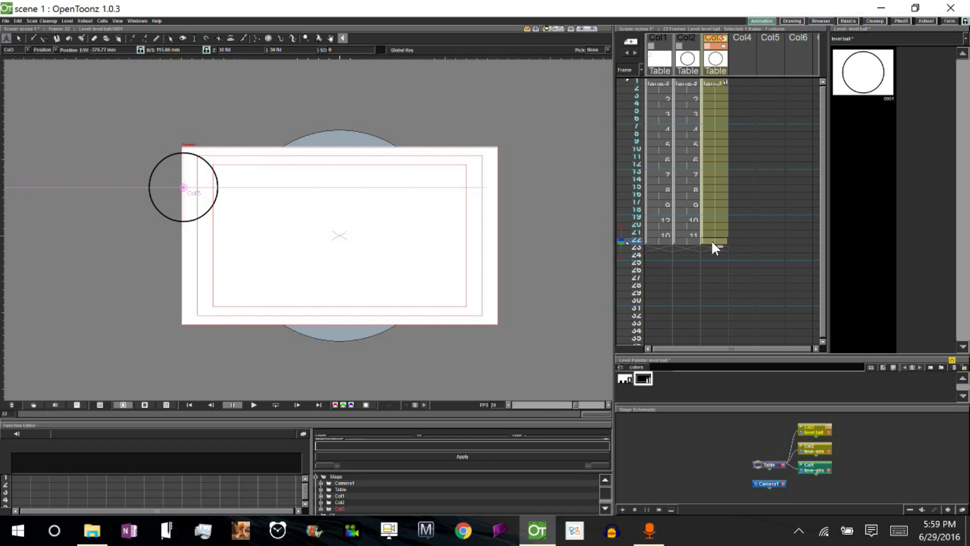
{"action": "mouse_move", "coordinate": [195, 190]}
{"action": "left_mouse_down"}
{"action": "mouse_move", "coordinate": [268, 213]}
{"action": "mouse_move", "coordinate": [391, 226]}
{"action": "mouse_move", "coordinate": [512, 192]}
{"action": "left_mouse_up"}
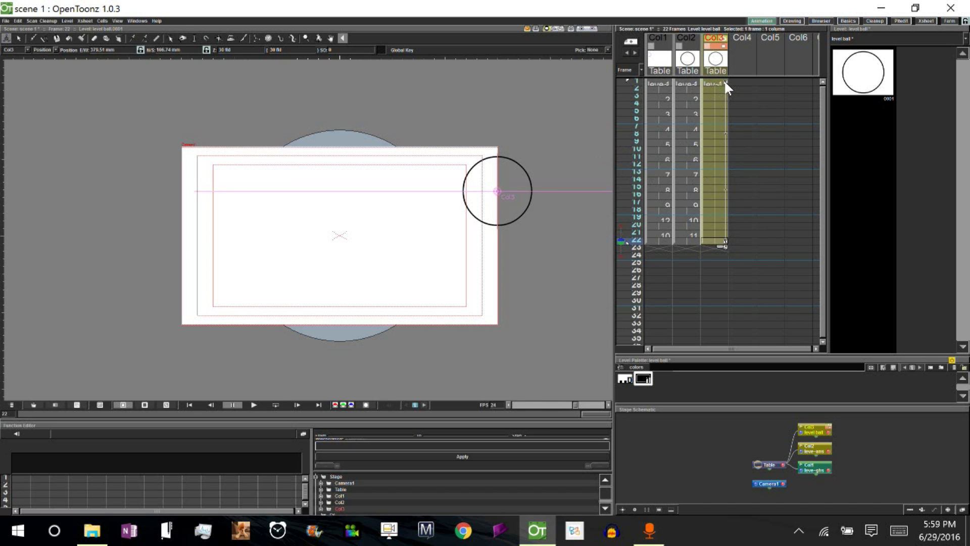
{"action": "left_click", "coordinate": [725, 82]}
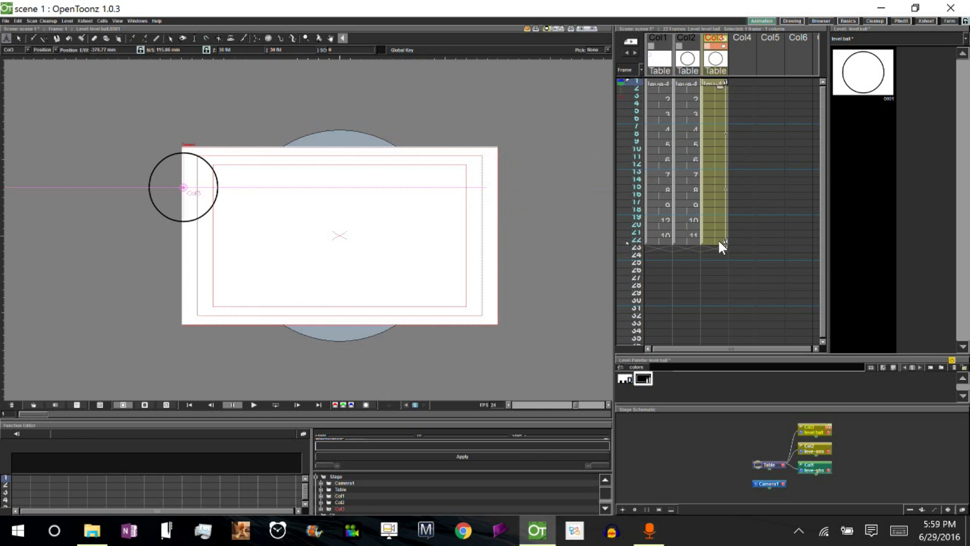
{"action": "left_click", "coordinate": [720, 239]}
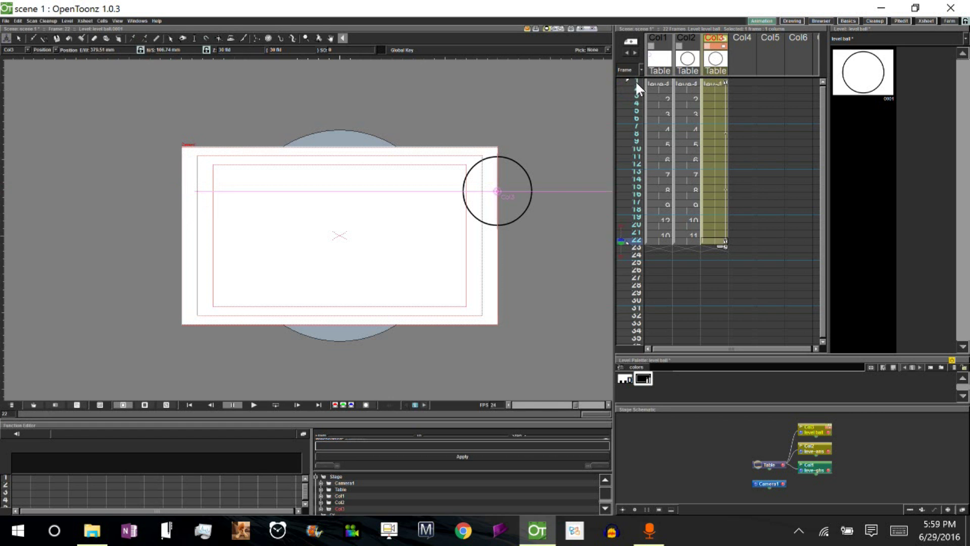
{"action": "mouse_move", "coordinate": [636, 78]}
{"action": "left_mouse_down"}
{"action": "mouse_move", "coordinate": [637, 234]}
{"action": "mouse_move", "coordinate": [638, 84]}
{"action": "mouse_move", "coordinate": [638, 215]}
{"action": "mouse_move", "coordinate": [638, 92]}
{"action": "left_mouse_up"}
{"action": "left_click_drag", "start_coordinate": [636, 127], "coordinate": [632, 81]}
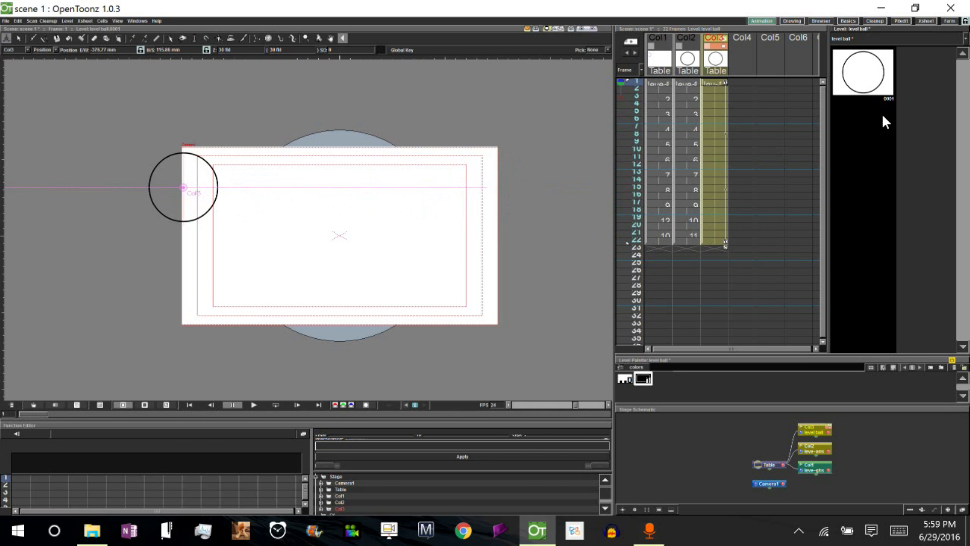
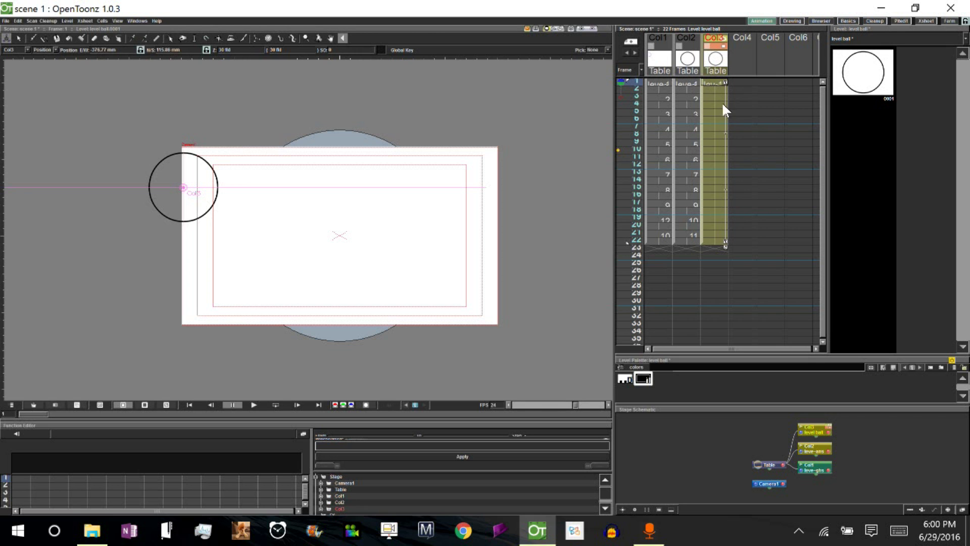
- Key the ball at frame 12 of Col3 near the bottom centre of the camera frame and scrub the timeline to check the bounce
{"action": "left_click", "coordinate": [720, 163]}
{"action": "left_click_drag", "start_coordinate": [351, 189], "coordinate": [341, 288]}
{"action": "left_click_drag", "start_coordinate": [743, 262], "coordinate": [798, 217]}
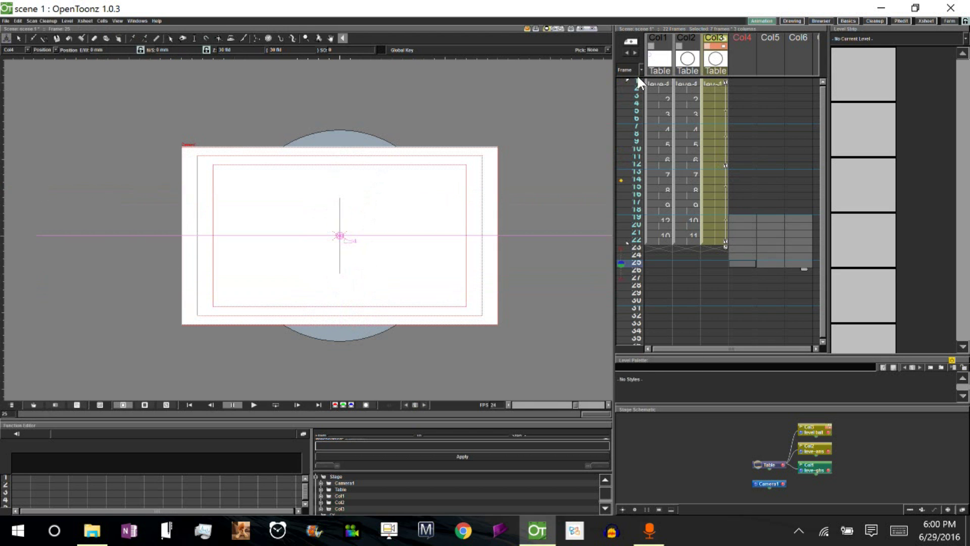
{"action": "left_click", "coordinate": [621, 80]}
{"action": "mouse_move", "coordinate": [635, 80]}
{"action": "left_mouse_down"}
{"action": "mouse_move", "coordinate": [634, 240]}
{"action": "mouse_move", "coordinate": [638, 81]}
{"action": "left_mouse_up"}
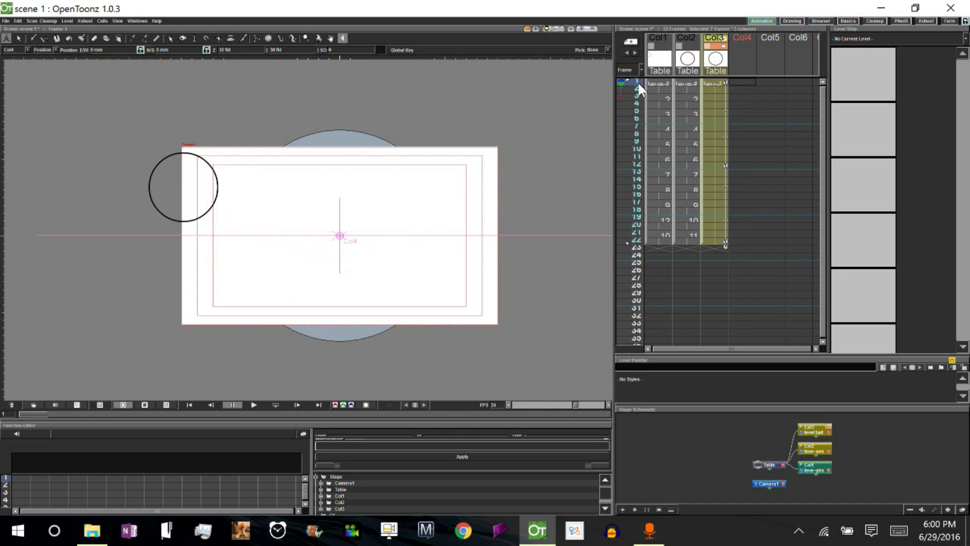
- Key the ball at frame 7 of Col3 up and to the right of its path, about -185 mm E/W and 12 mm N/S
{"action": "left_click", "coordinate": [718, 126]}
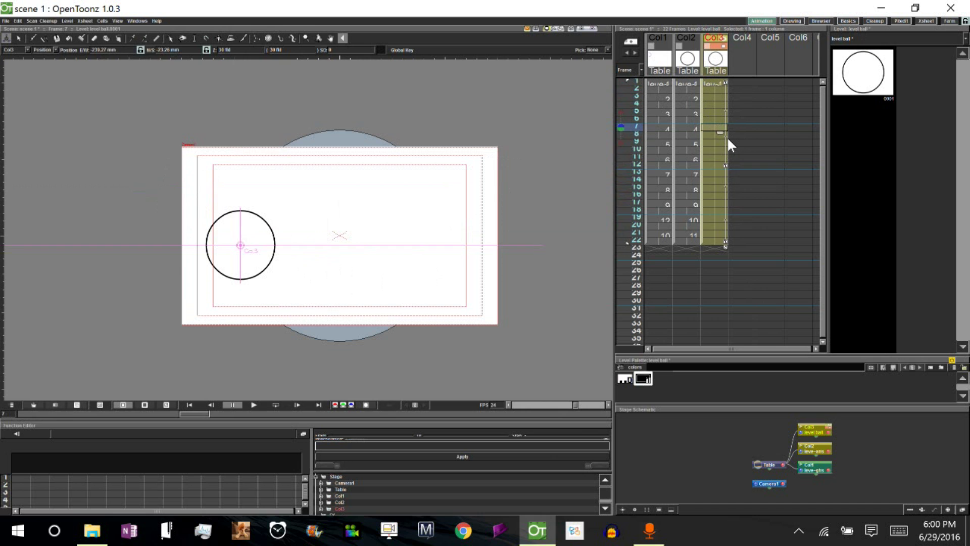
{"action": "left_click_drag", "start_coordinate": [241, 246], "coordinate": [263, 231]}
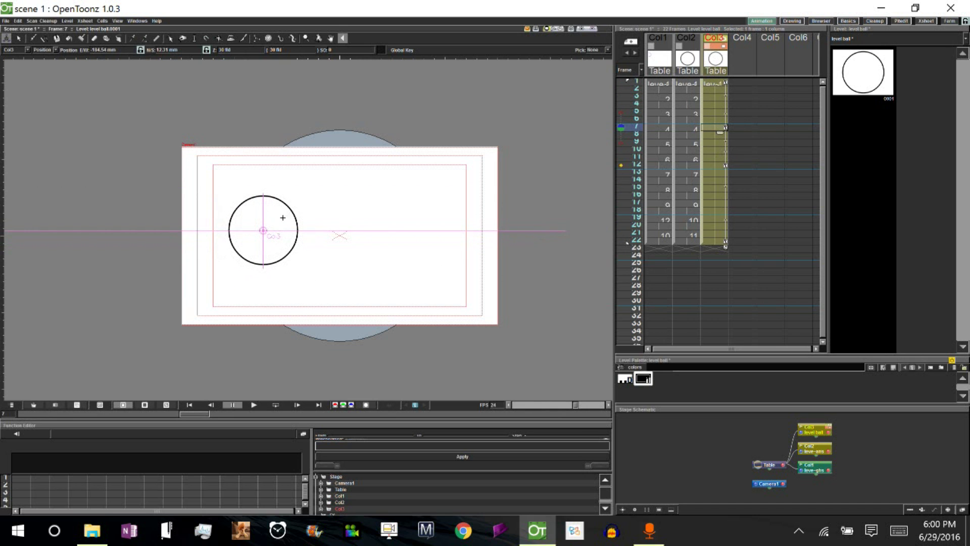
- Key the ball at frame 17 of Col3, about 192 mm E/W and 35.5 mm N/S, and preview the bounce in a loop
{"action": "left_click", "coordinate": [721, 204]}
{"action": "left_click_drag", "start_coordinate": [447, 241], "coordinate": [419, 221]}
{"action": "mouse_move", "coordinate": [633, 80]}
{"action": "left_mouse_down"}
{"action": "mouse_move", "coordinate": [638, 246]}
{"action": "mouse_move", "coordinate": [624, 88]}
{"action": "mouse_move", "coordinate": [629, 230]}
{"action": "mouse_move", "coordinate": [617, 94]}
{"action": "mouse_move", "coordinate": [622, 204]}
{"action": "left_mouse_up"}
{"action": "left_click", "coordinate": [274, 407]}
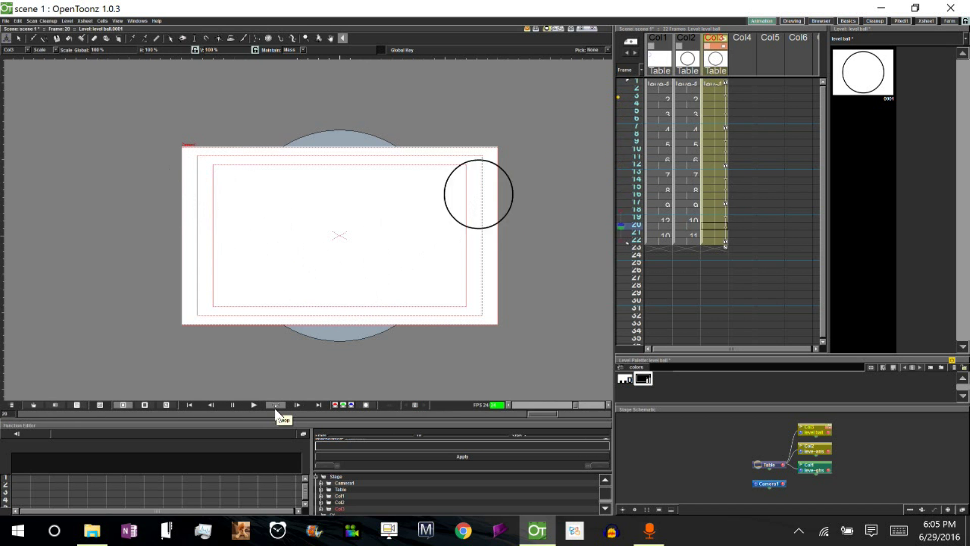
{"action": "left_click", "coordinate": [232, 405]}
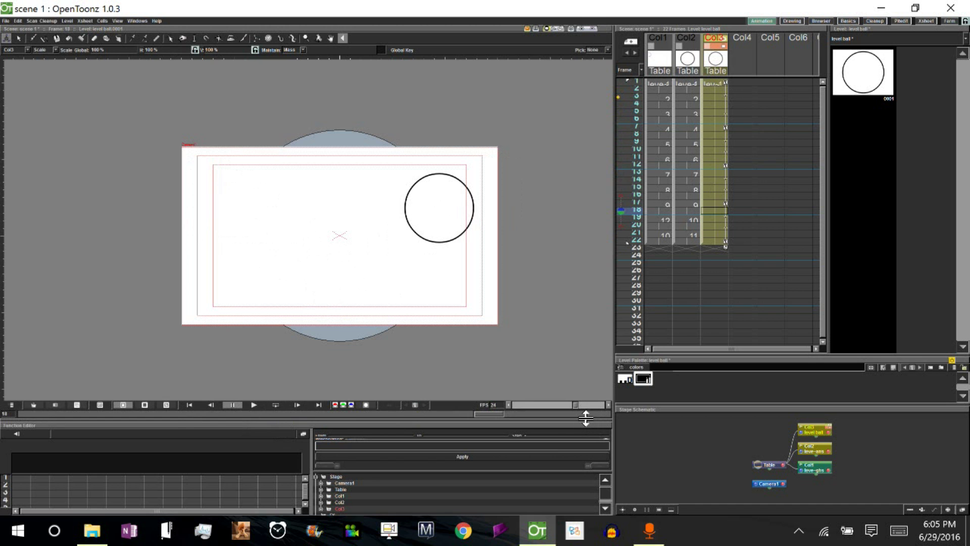
- Enlarge the Function Editor area and step through Col3's keyframes at frames 1, 7 and 12
{"action": "left_click_drag", "start_coordinate": [586, 418], "coordinate": [565, 286]}
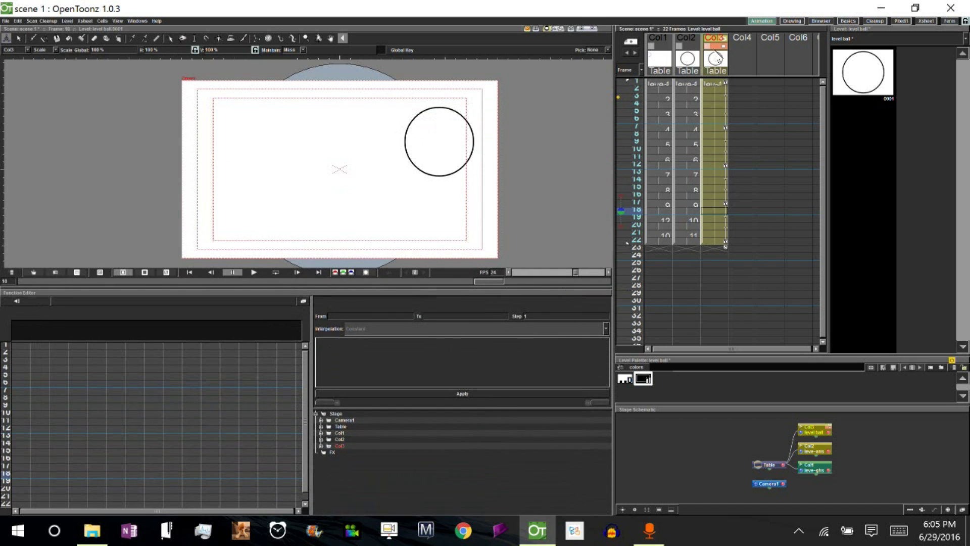
{"action": "left_click", "coordinate": [721, 84]}
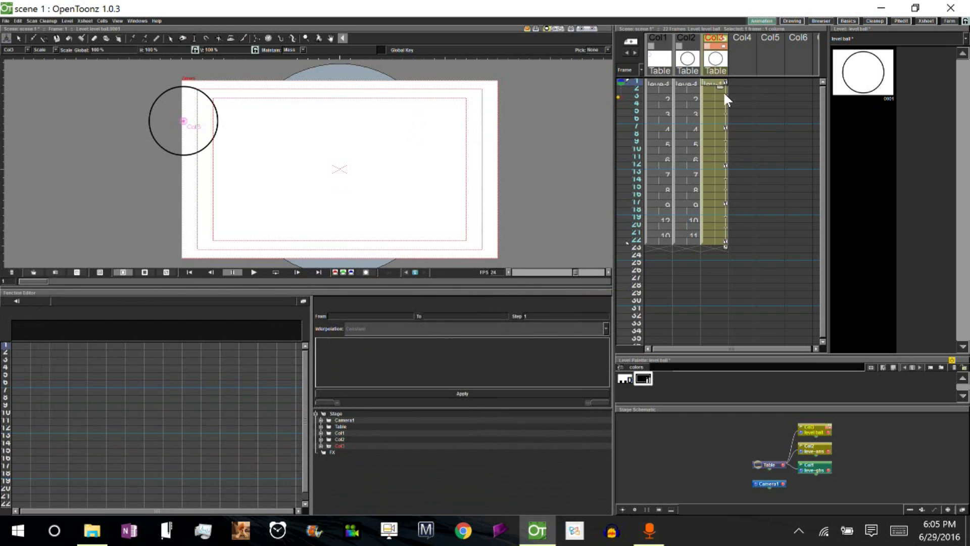
{"action": "left_click", "coordinate": [721, 127]}
{"action": "left_click", "coordinate": [723, 164]}
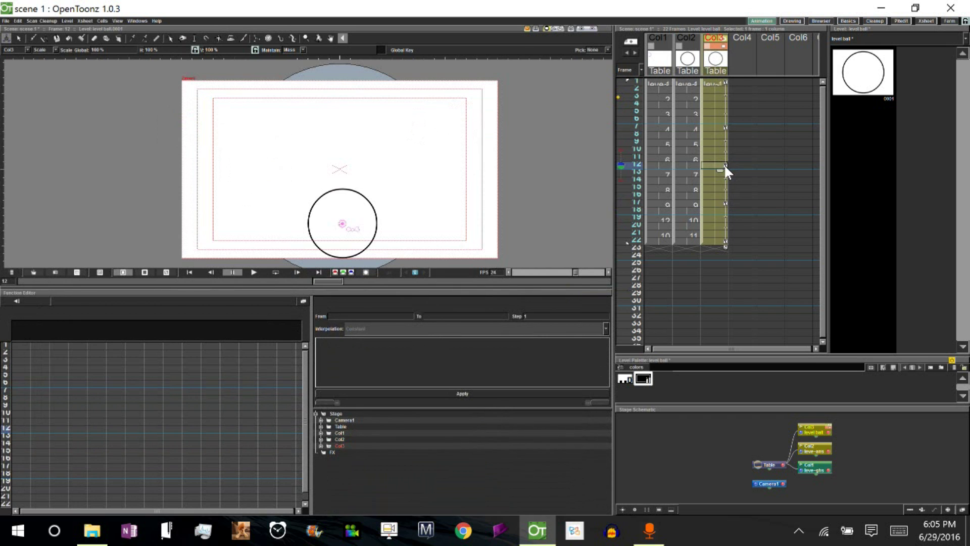
{"action": "left_click", "coordinate": [725, 127]}
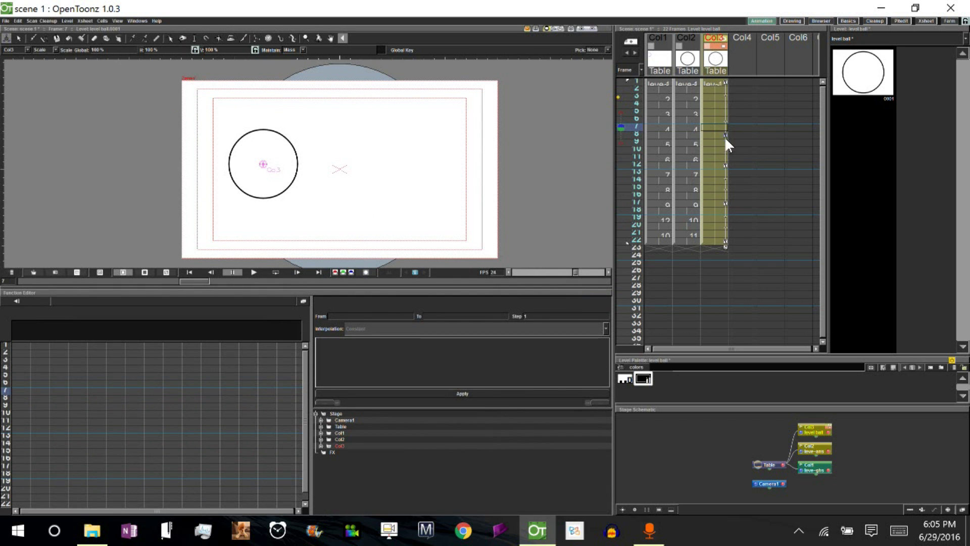
{"action": "left_click", "coordinate": [725, 164]}
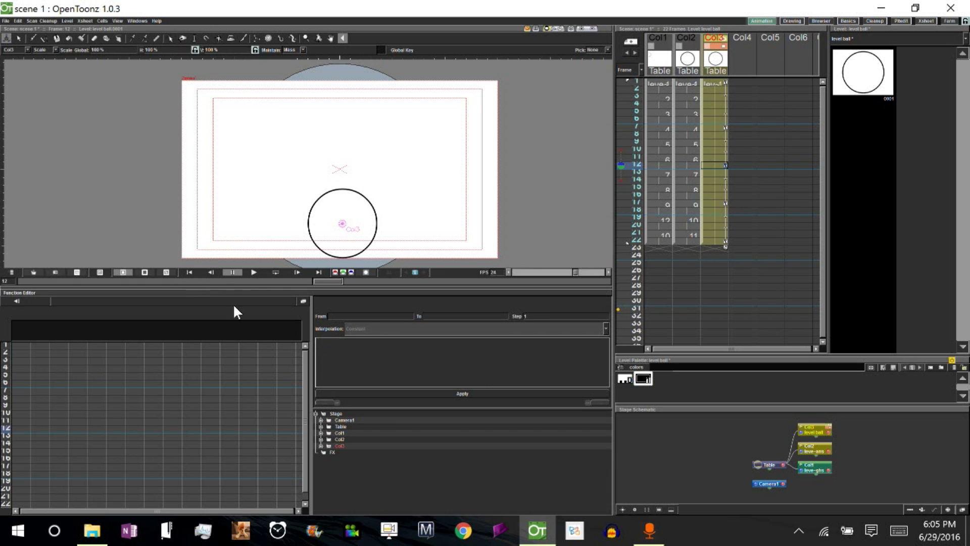
- Give the Function Editor a little more height and display Col3's animation channels in its frame grid
{"action": "left_click_drag", "start_coordinate": [368, 287], "coordinate": [371, 266]}
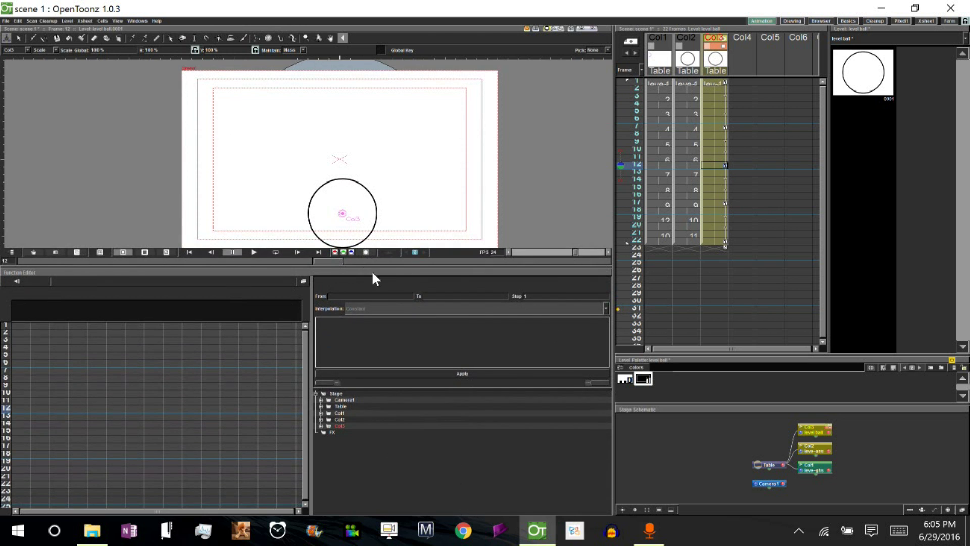
{"action": "left_click", "coordinate": [329, 426]}
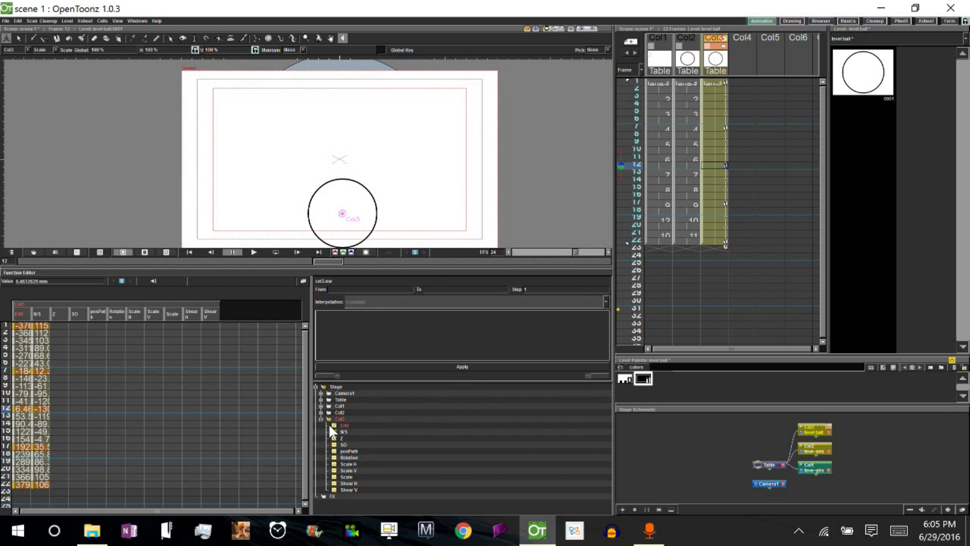
{"action": "left_click", "coordinate": [321, 418]}
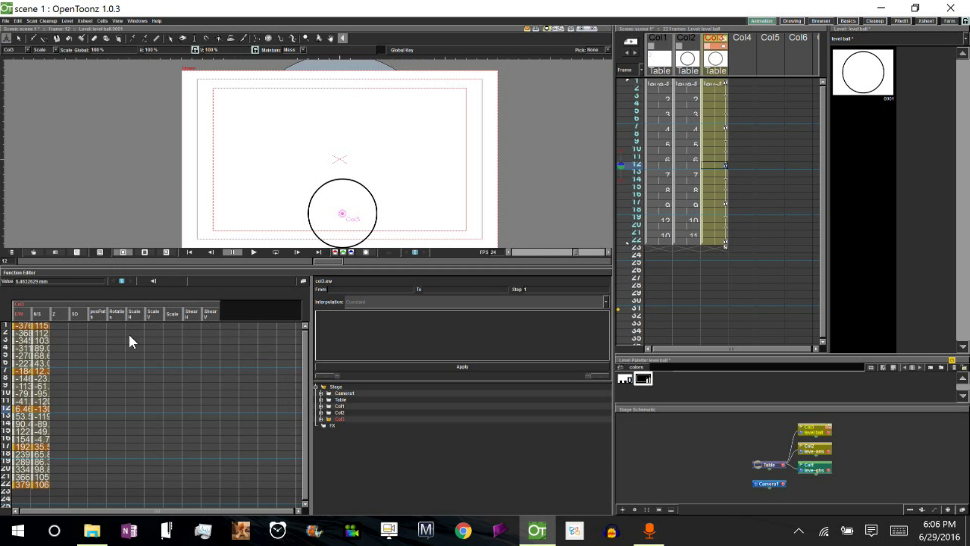
- Examine Col3's E/W and N/S keyframe values at frames 1, 7, 12 and 17 against the ball's positions
{"action": "left_click", "coordinate": [21, 327]}
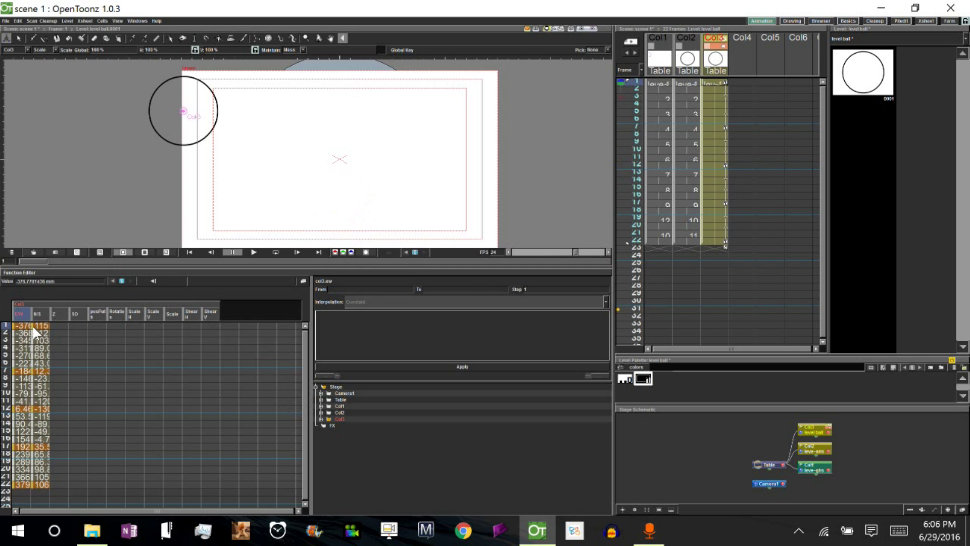
{"action": "left_click", "coordinate": [30, 372]}
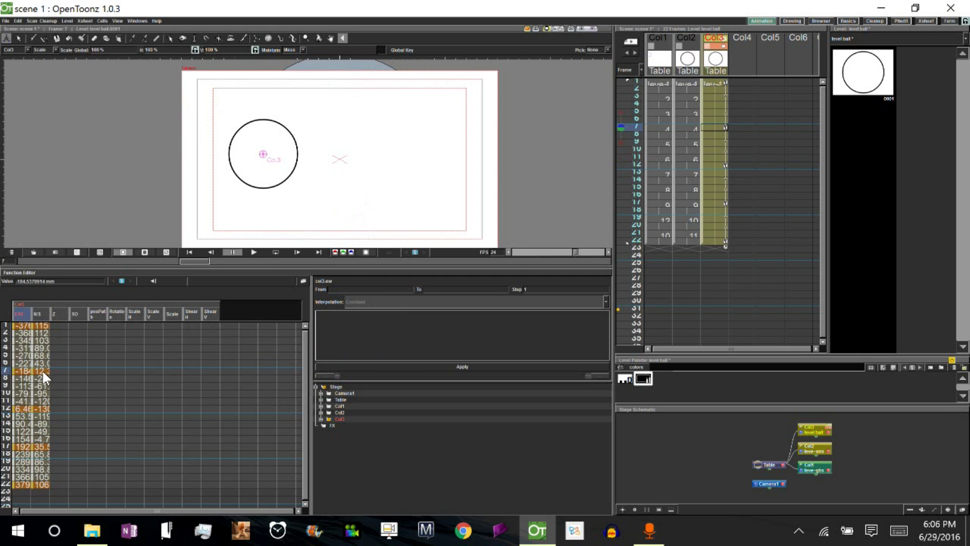
{"action": "left_click", "coordinate": [42, 370]}
{"action": "left_click", "coordinate": [39, 408]}
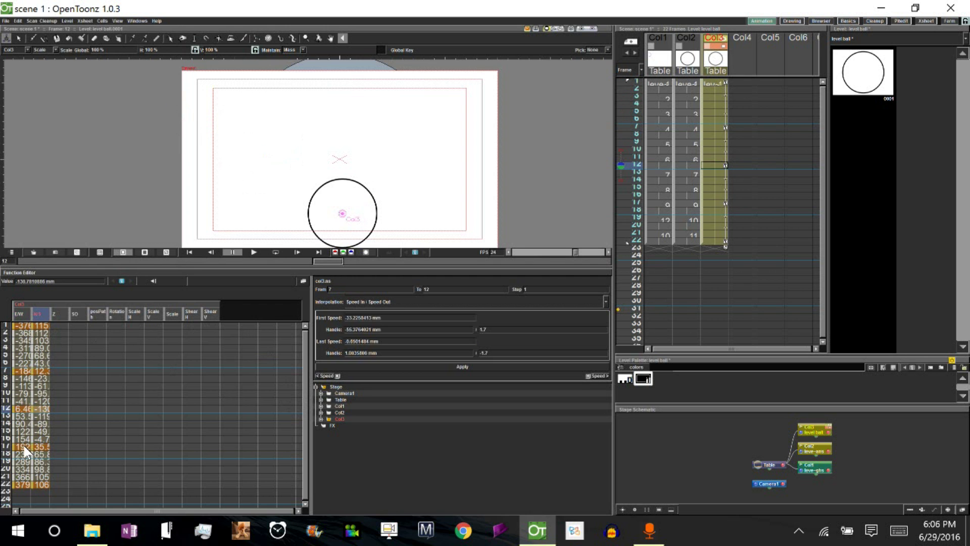
{"action": "left_click", "coordinate": [38, 447]}
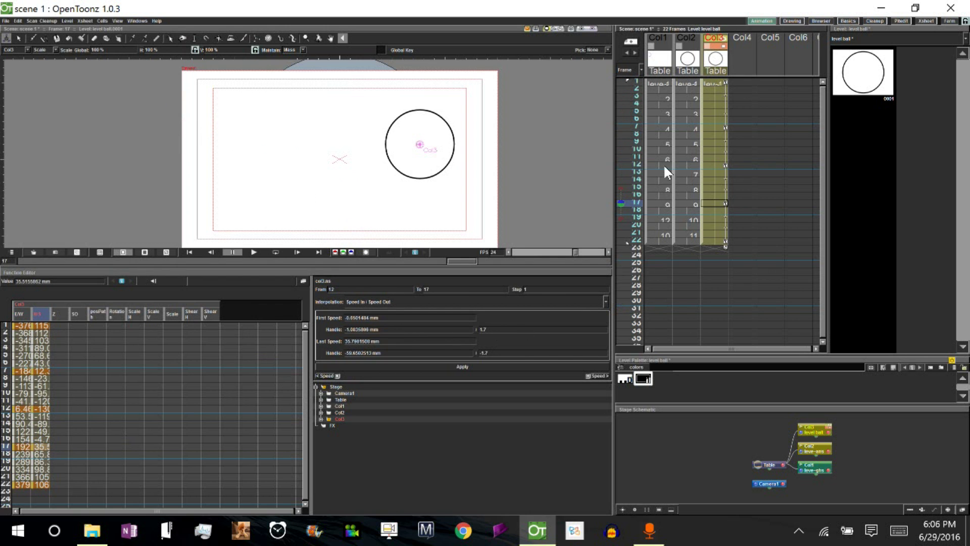
{"action": "left_click", "coordinate": [723, 138]}
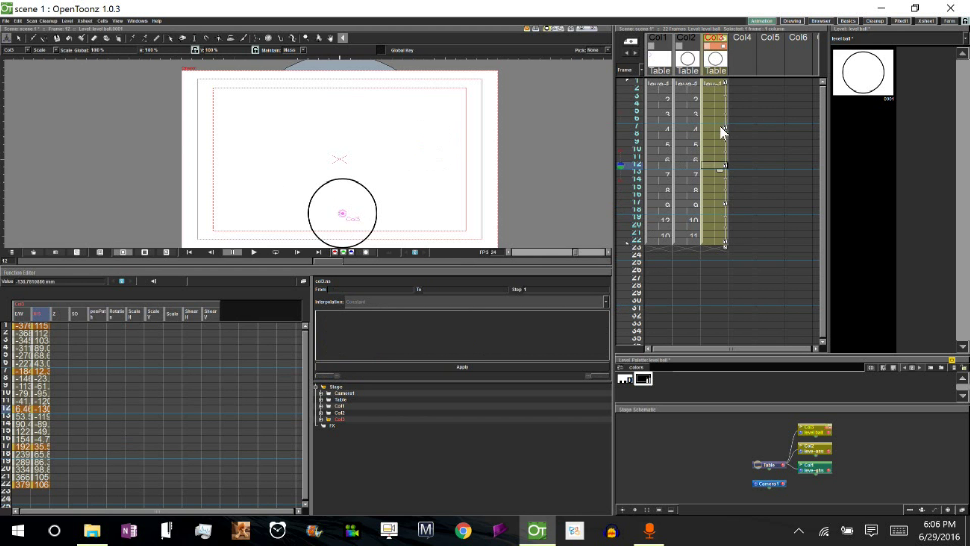
{"action": "left_click", "coordinate": [718, 81]}
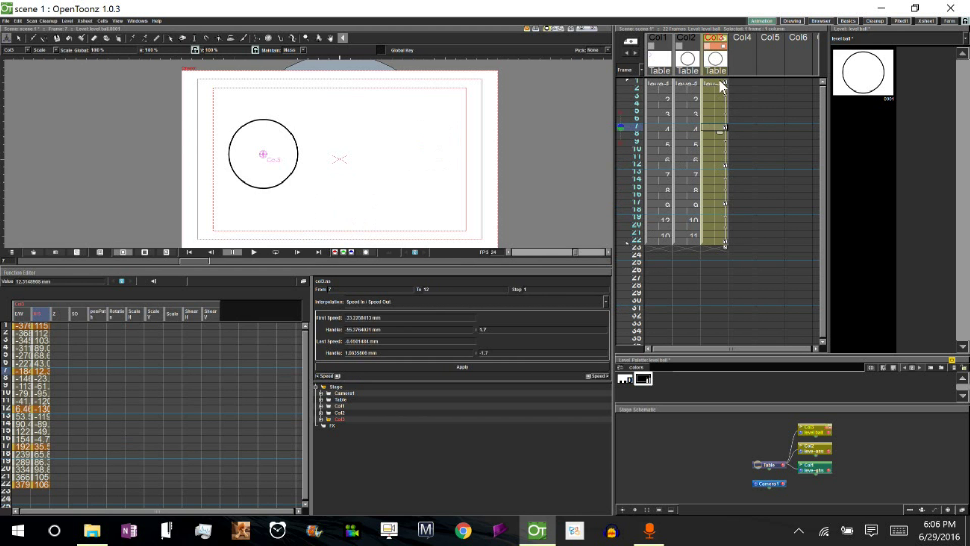
- Set Col3's N/S value at the frame 12 keyframe to about -100 mm
{"action": "left_click", "coordinate": [41, 407]}
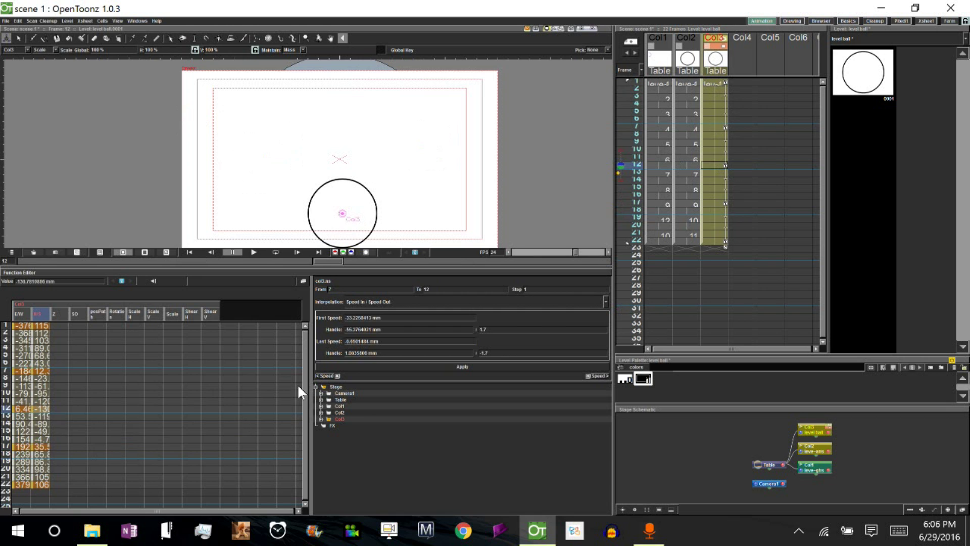
{"action": "double_click", "coordinate": [42, 407]}
{"action": "left_click_drag", "start_coordinate": [38, 408], "coordinate": [44, 409]}
{"action": "type", "text": "00"}
{"action": "key", "text": "Return"}
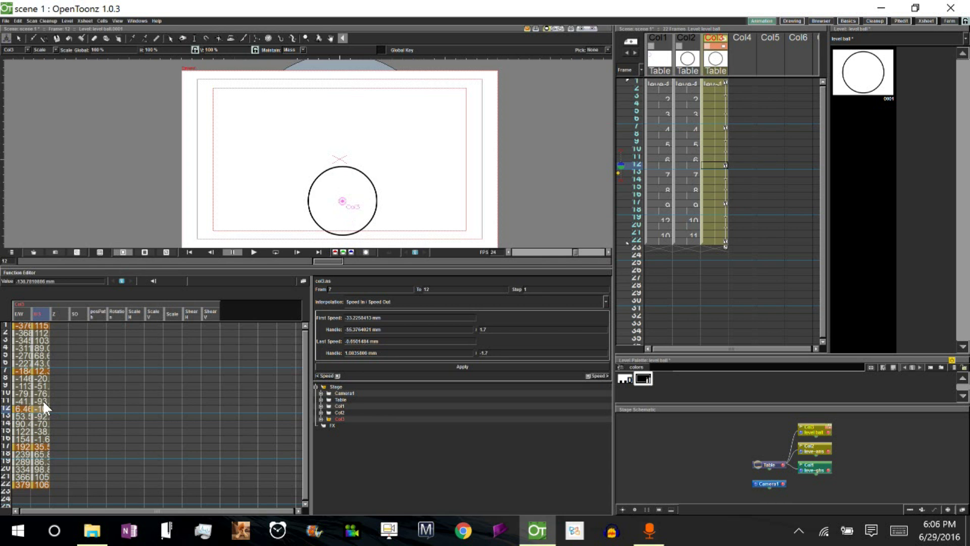
- Undo and redo the N/S change at frame 12 to compare the ball's two heights
{"action": "key", "text": "ctrl+z"}
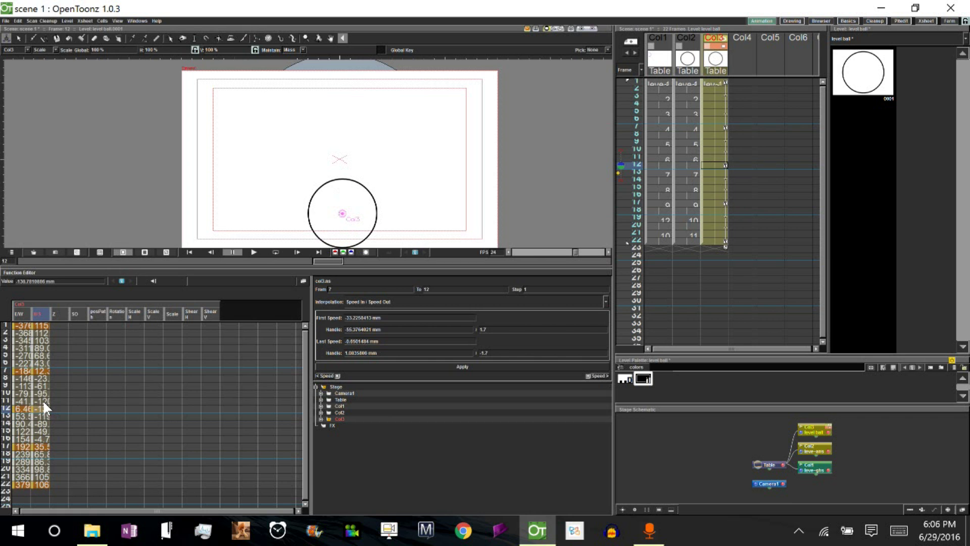
{"action": "key", "text": "ctrl+y"}
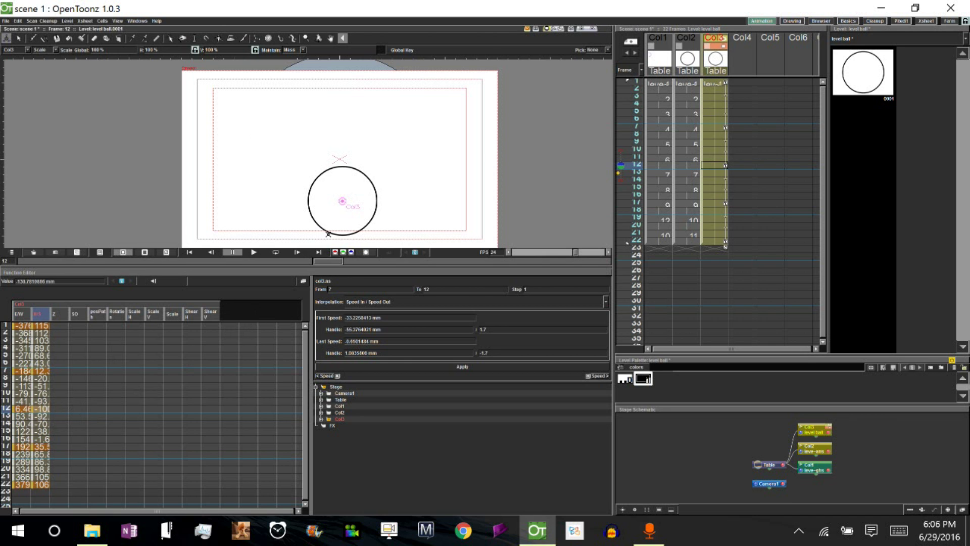
{"action": "left_click_drag", "start_coordinate": [353, 194], "coordinate": [352, 218]}
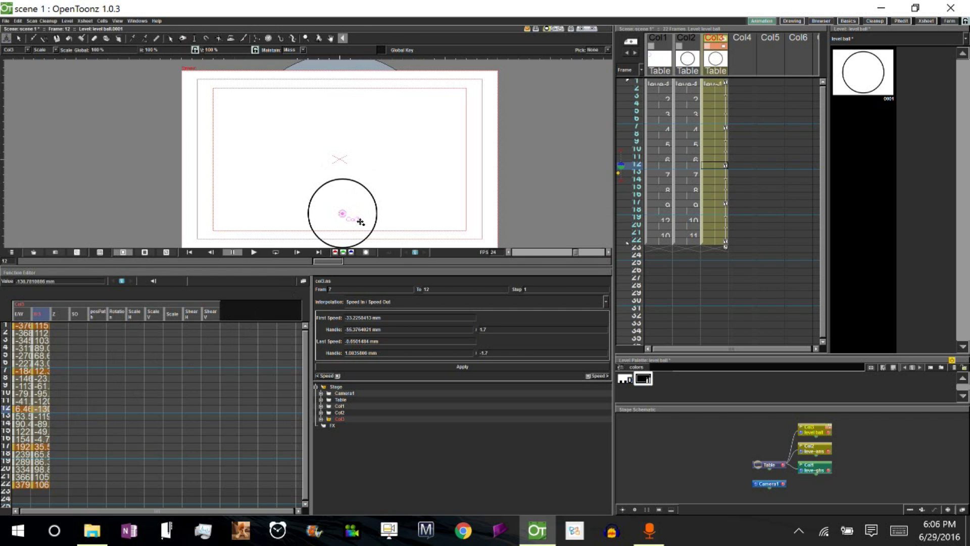
{"action": "left_click_drag", "start_coordinate": [359, 220], "coordinate": [359, 208]}
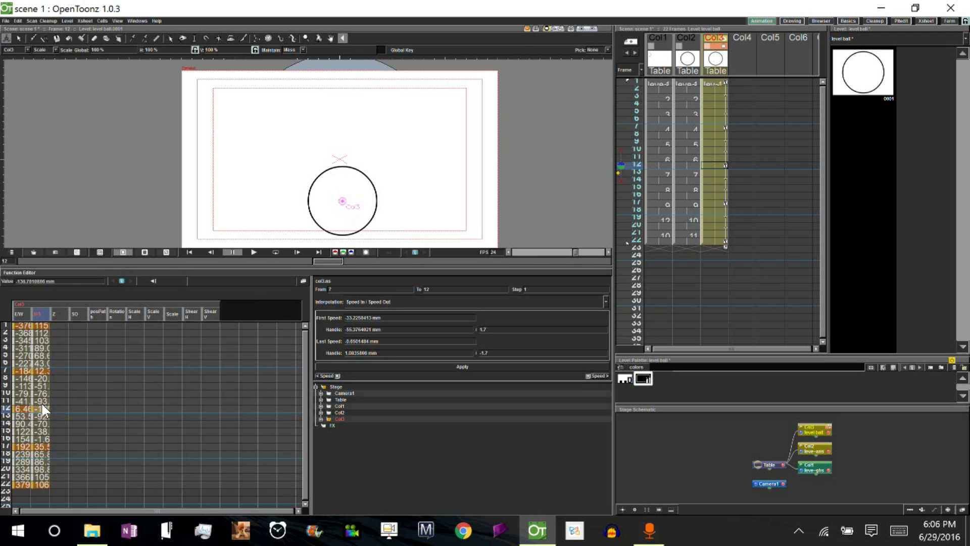
- Examine the interpolation settings of Col3's N/S segments between the keyframes at frames 1, 7, 12, 17 and 22
{"action": "left_click", "coordinate": [41, 445]}
{"action": "left_click", "coordinate": [41, 446]}
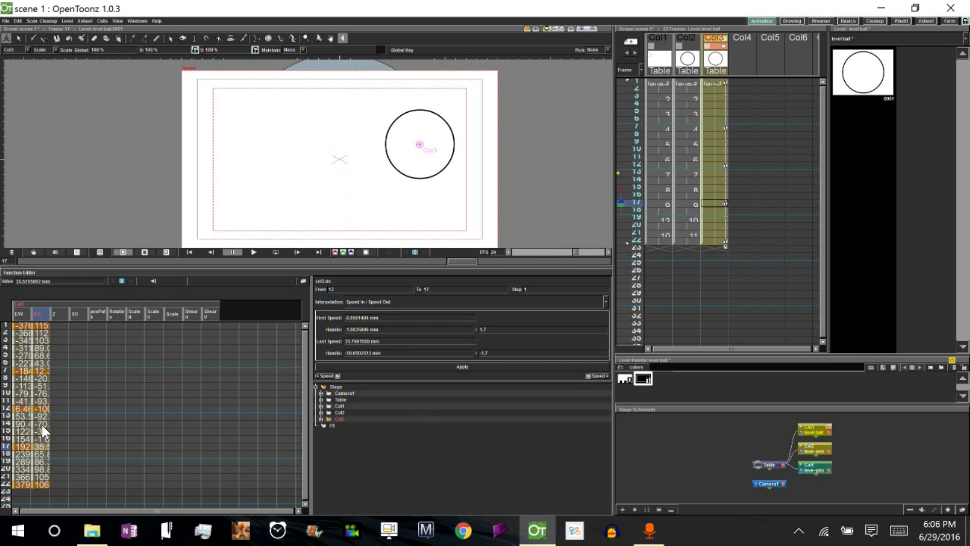
{"action": "left_click", "coordinate": [38, 462]}
{"action": "left_click", "coordinate": [41, 453]}
{"action": "left_click", "coordinate": [38, 469]}
{"action": "left_click", "coordinate": [36, 472]}
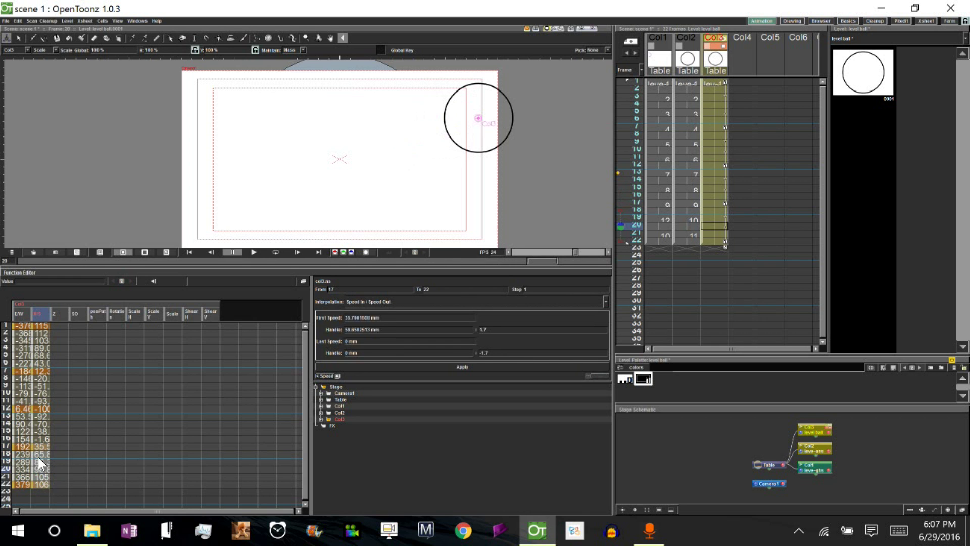
{"action": "left_click", "coordinate": [33, 422]}
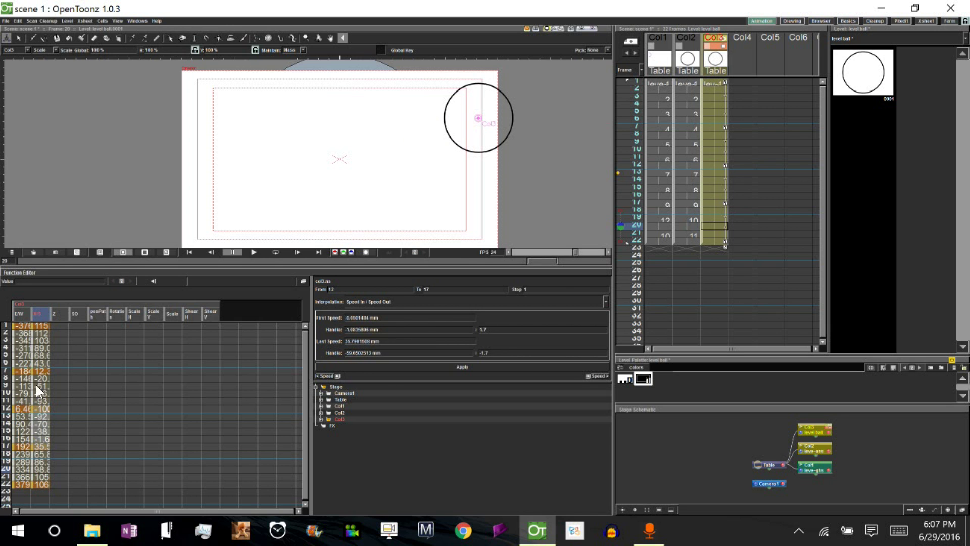
{"action": "left_click", "coordinate": [33, 349]}
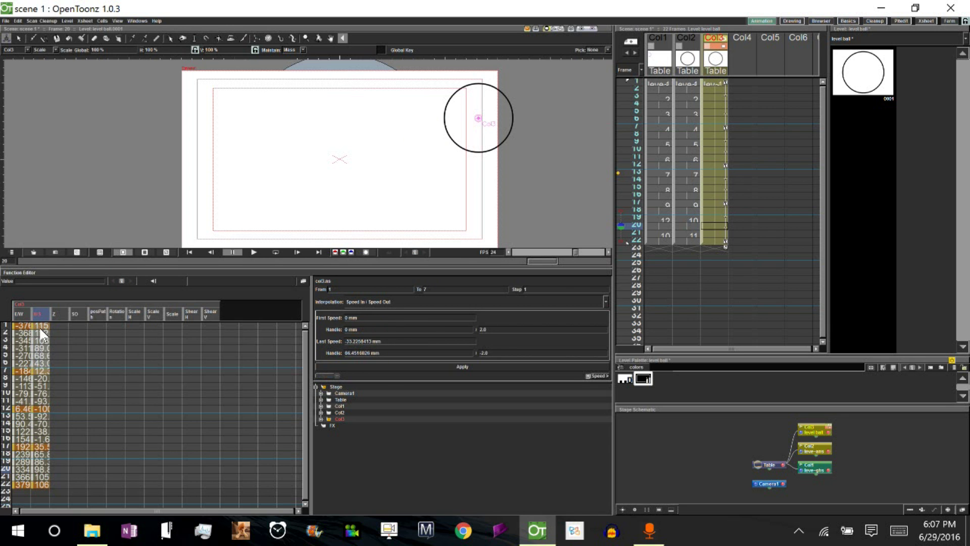
{"action": "left_click", "coordinate": [34, 389]}
{"action": "left_click", "coordinate": [34, 430]}
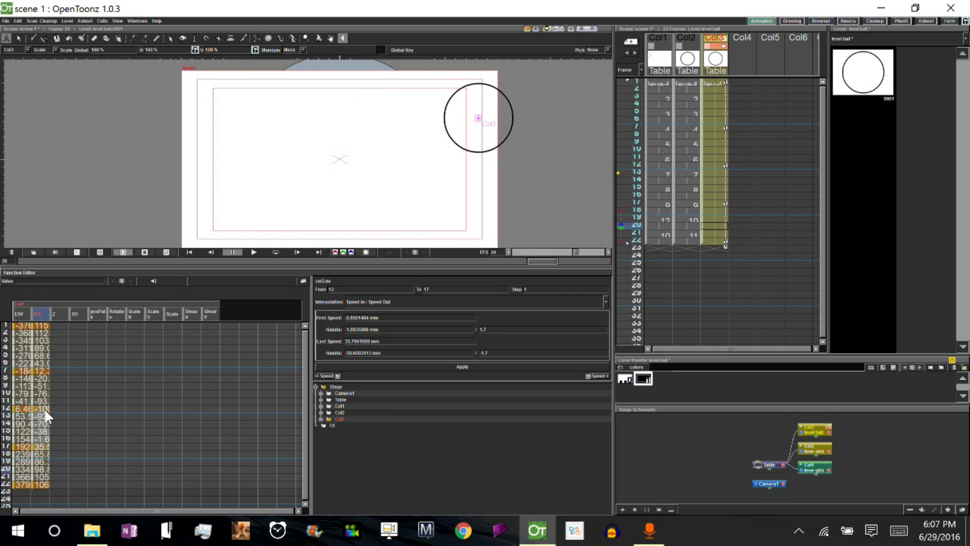
- Try Linear interpolation on Col3's N/S segment from frame 7 to 12 and preview the motion in a loop
{"action": "left_click", "coordinate": [33, 386]}
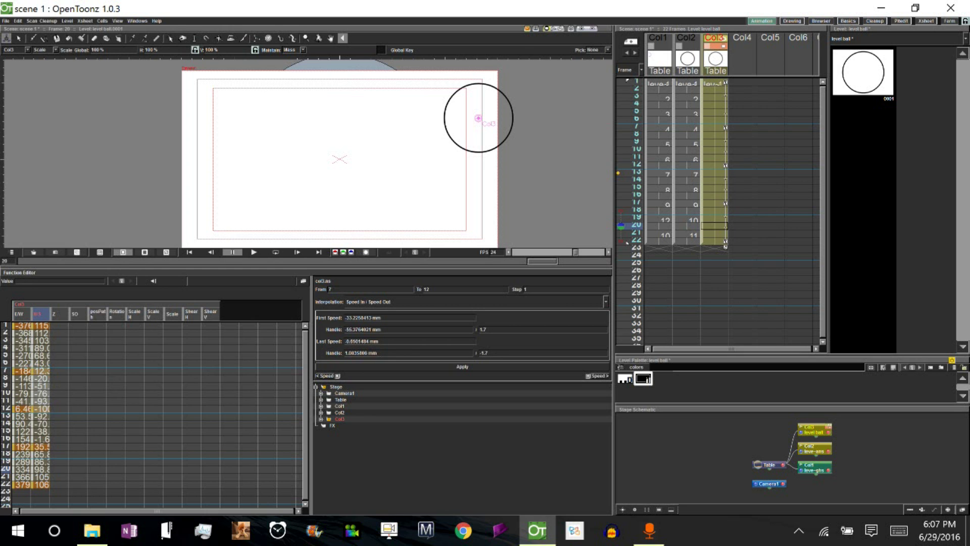
{"action": "left_click", "coordinate": [605, 301]}
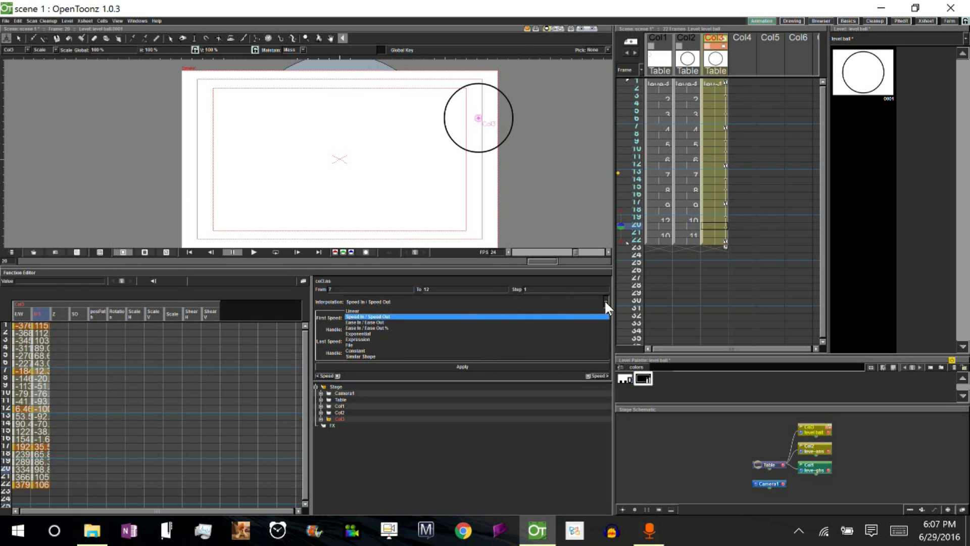
{"action": "left_click", "coordinate": [376, 311]}
{"action": "left_click", "coordinate": [463, 365]}
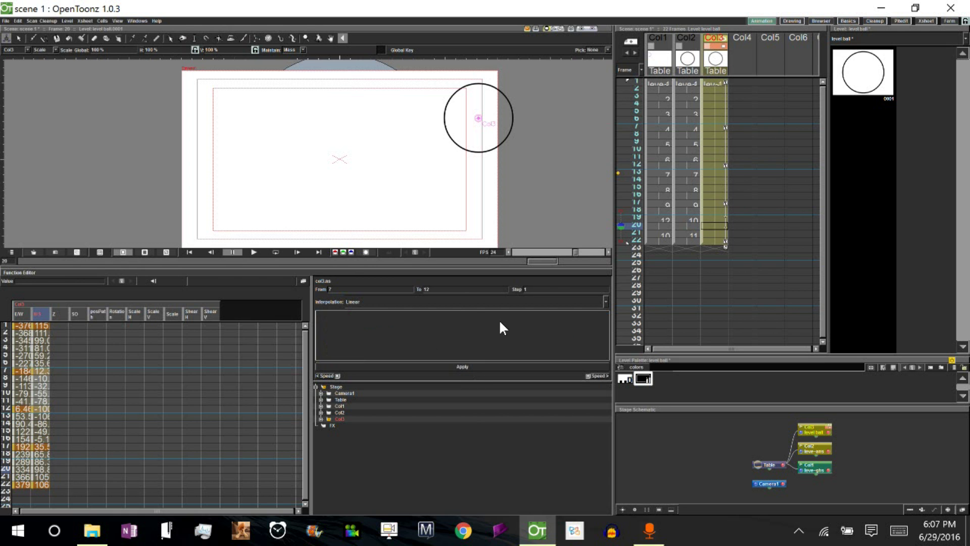
{"action": "left_click", "coordinate": [274, 249]}
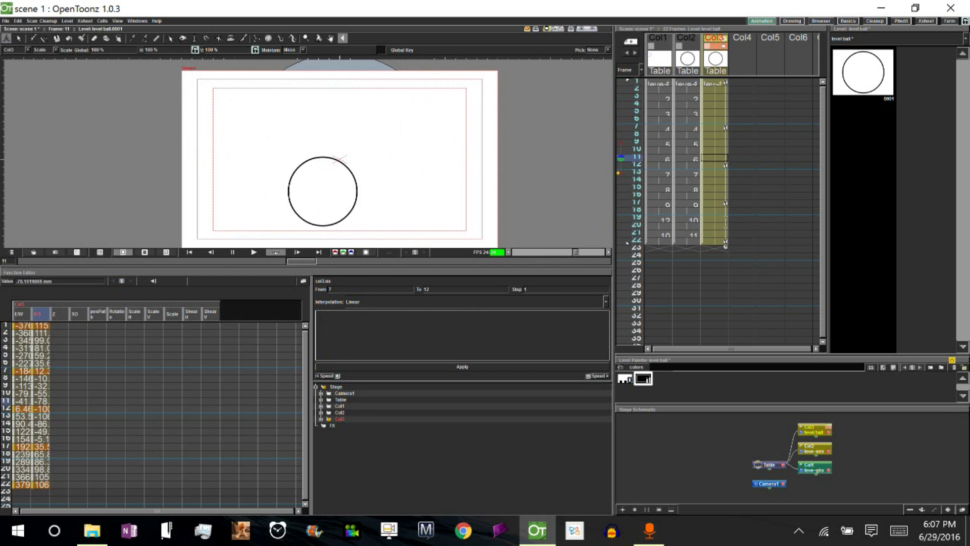
{"action": "left_click", "coordinate": [233, 252]}
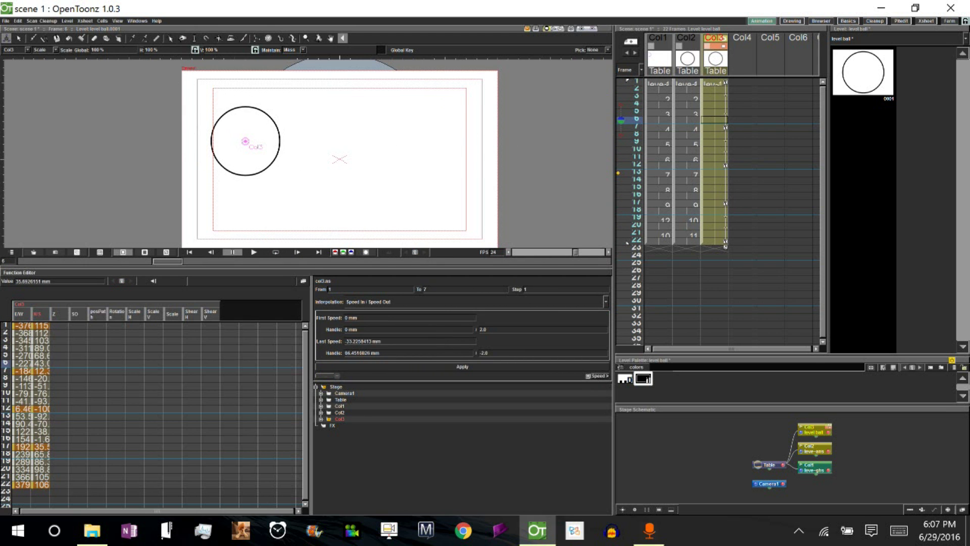
- Squash Col3's ball at frame 12 to about 175% horizontal and 57% vertical, using Scale mode with Mass maintained
{"action": "left_click", "coordinate": [253, 252]}
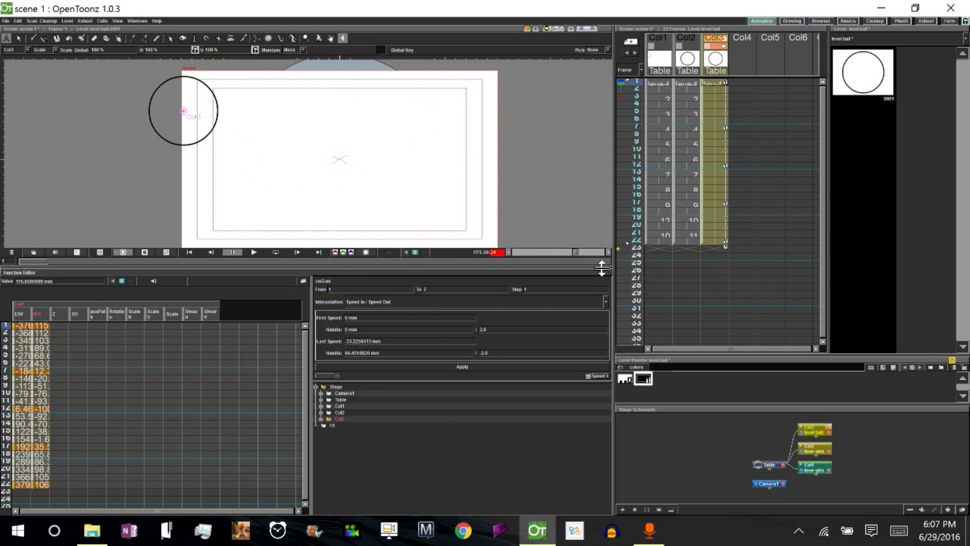
{"action": "left_click_drag", "start_coordinate": [602, 268], "coordinate": [602, 276]}
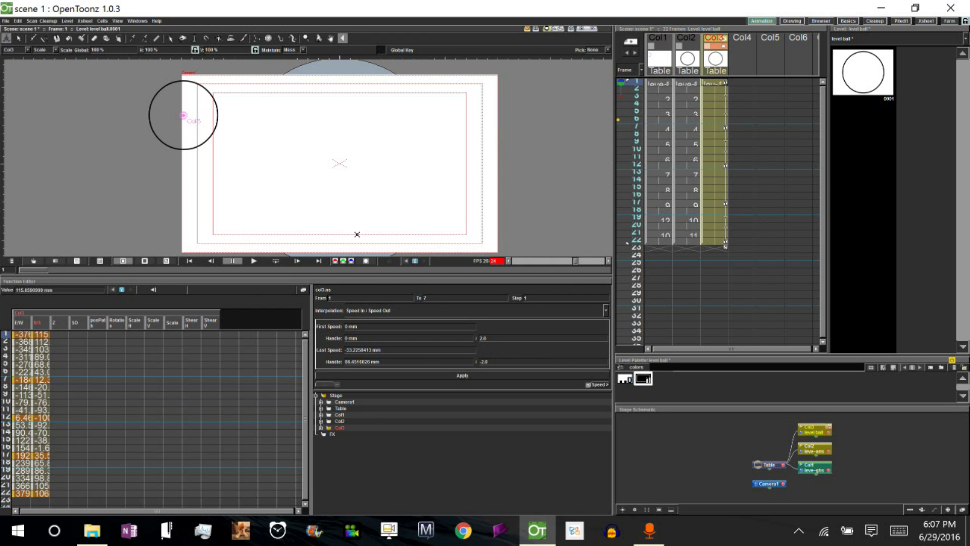
{"action": "left_click", "coordinate": [717, 166]}
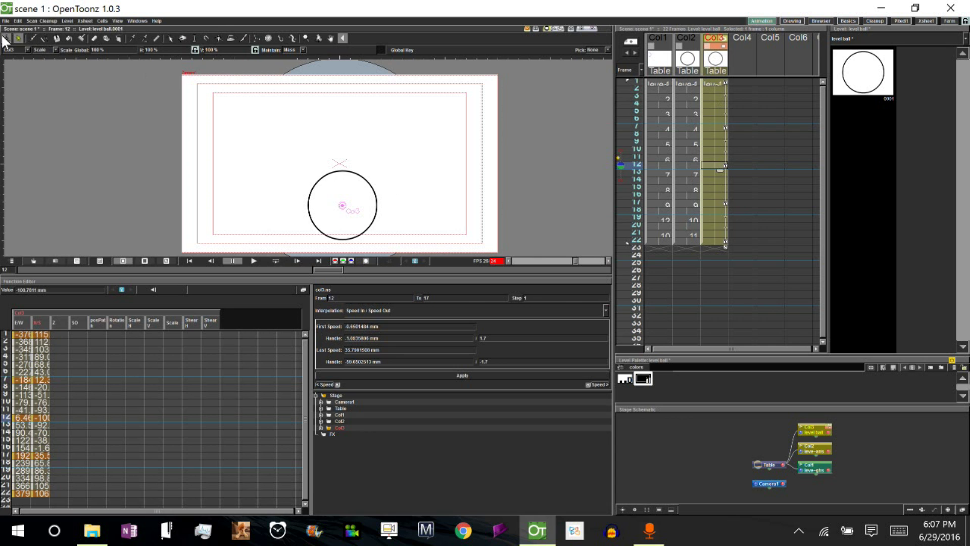
{"action": "left_click", "coordinate": [54, 46]}
{"action": "left_click", "coordinate": [52, 60]}
{"action": "left_click", "coordinate": [303, 50]}
{"action": "left_click", "coordinate": [298, 61]}
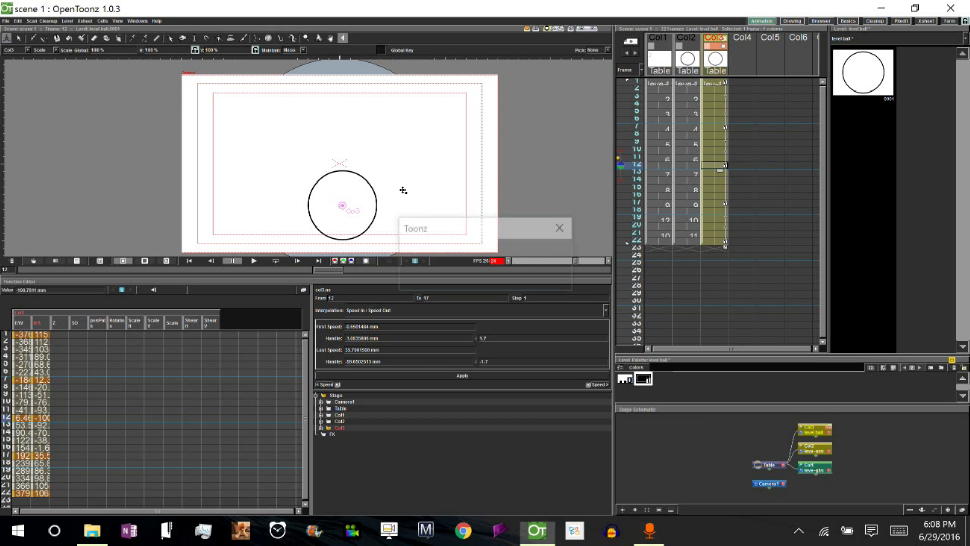
{"action": "left_click_drag", "start_coordinate": [400, 190], "coordinate": [405, 192]}
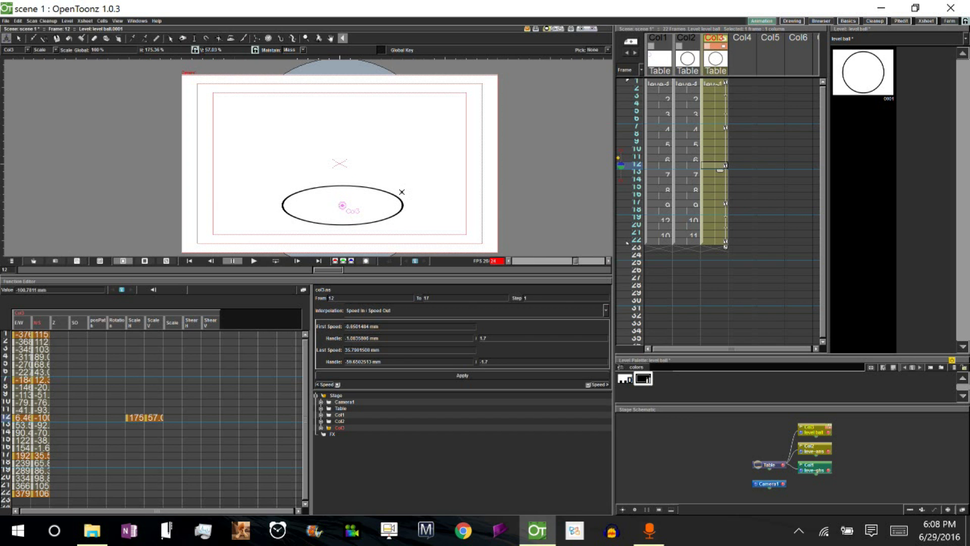
- Rescale Col3's ball at frame 1 to nearly round, about 102.5% horizontal and 97.5% vertical
{"action": "left_click_drag", "start_coordinate": [635, 79], "coordinate": [633, 158]}
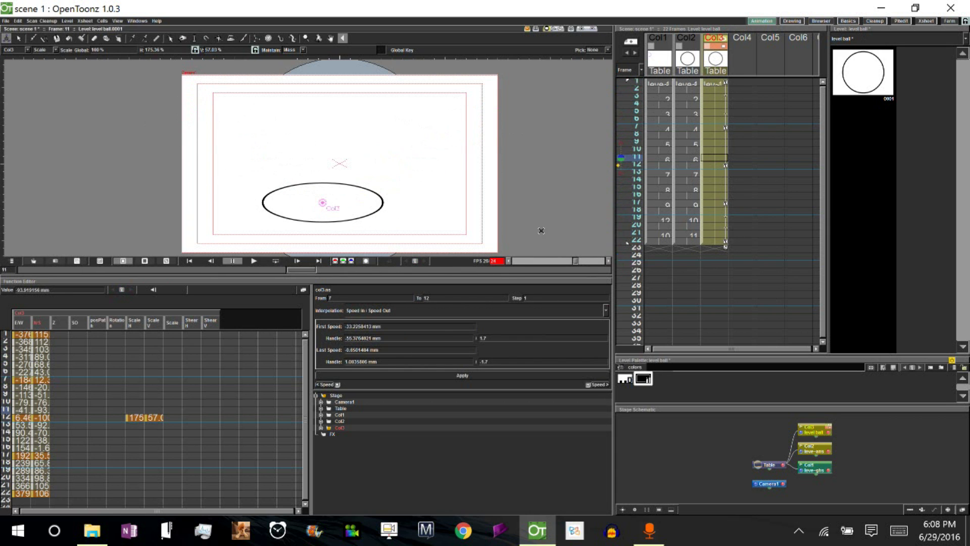
{"action": "left_click", "coordinate": [156, 417]}
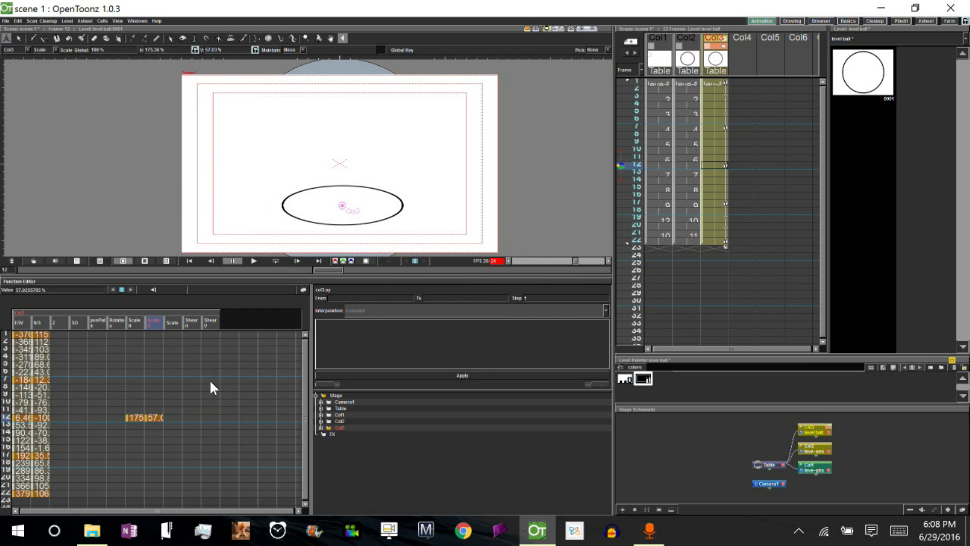
{"action": "left_click", "coordinate": [132, 333]}
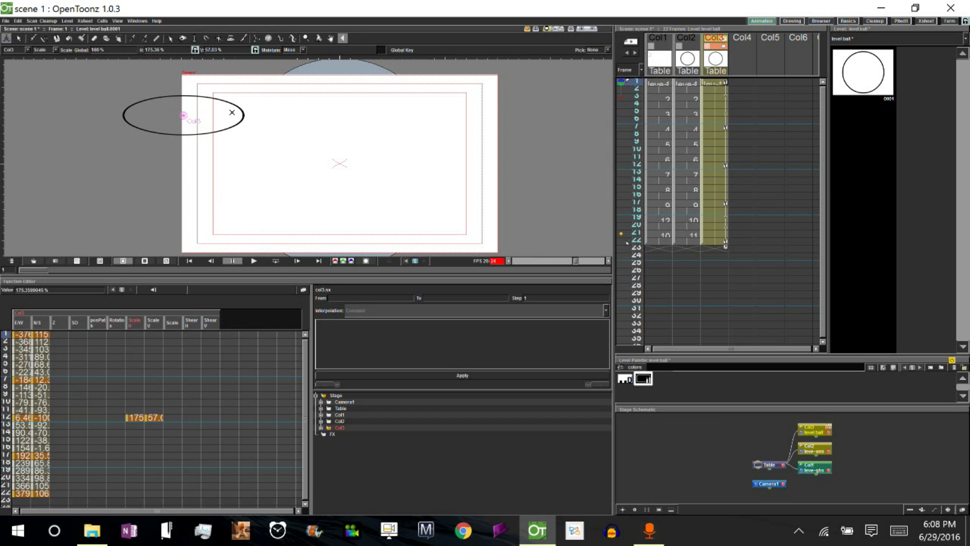
{"action": "left_click_drag", "start_coordinate": [232, 111], "coordinate": [230, 113]}
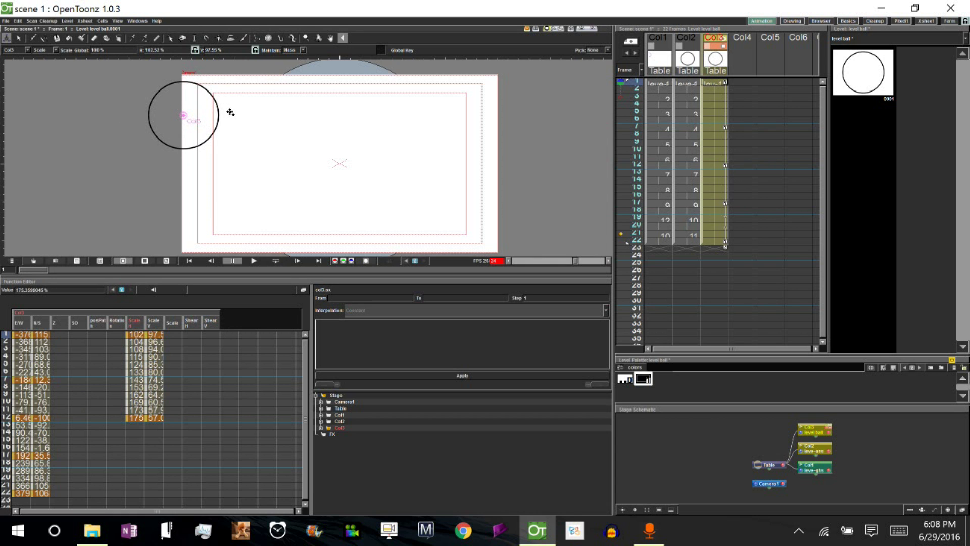
{"action": "left_click_drag", "start_coordinate": [636, 79], "coordinate": [633, 237]}
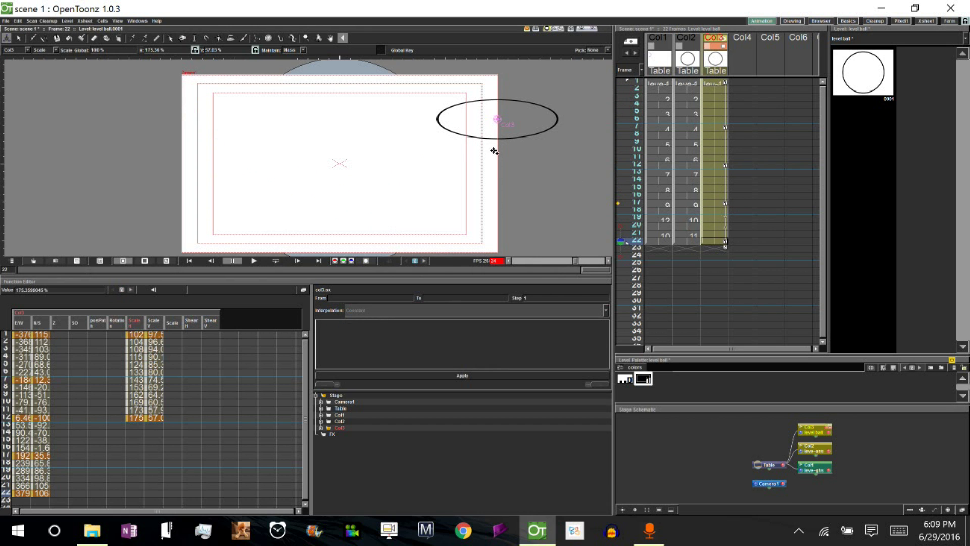
{"action": "left_click_drag", "start_coordinate": [494, 152], "coordinate": [551, 116]}
{"action": "key", "text": "ctrl+z"}
- Copy Col3's Scale H and Scale V values from frame 1 to frame 22
{"action": "left_click", "coordinate": [134, 333]}
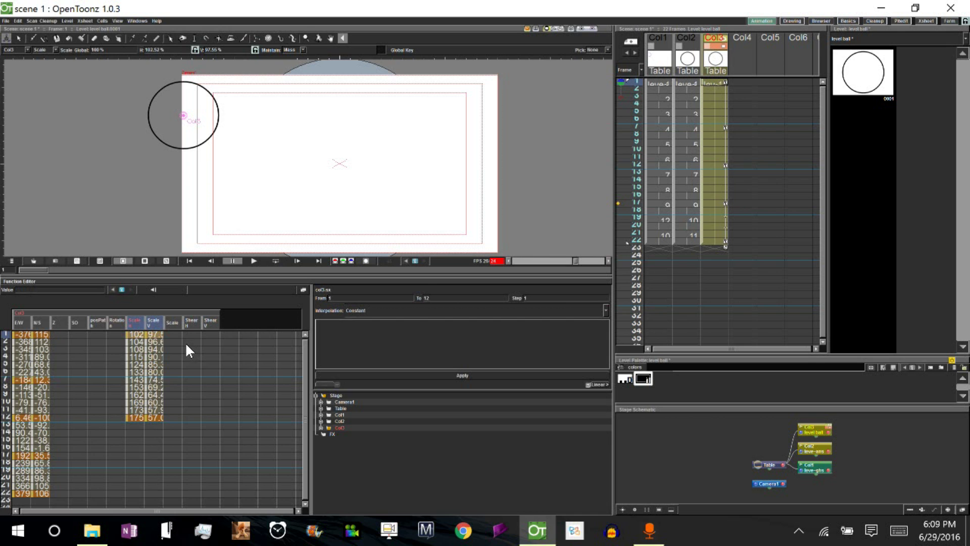
{"action": "left_click", "coordinate": [129, 493]}
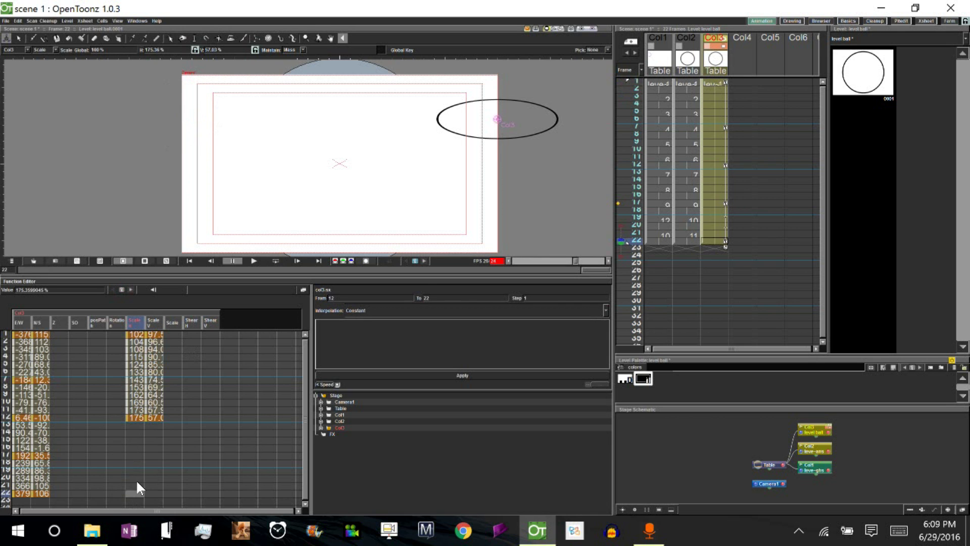
{"action": "key", "text": "ctrl+v"}
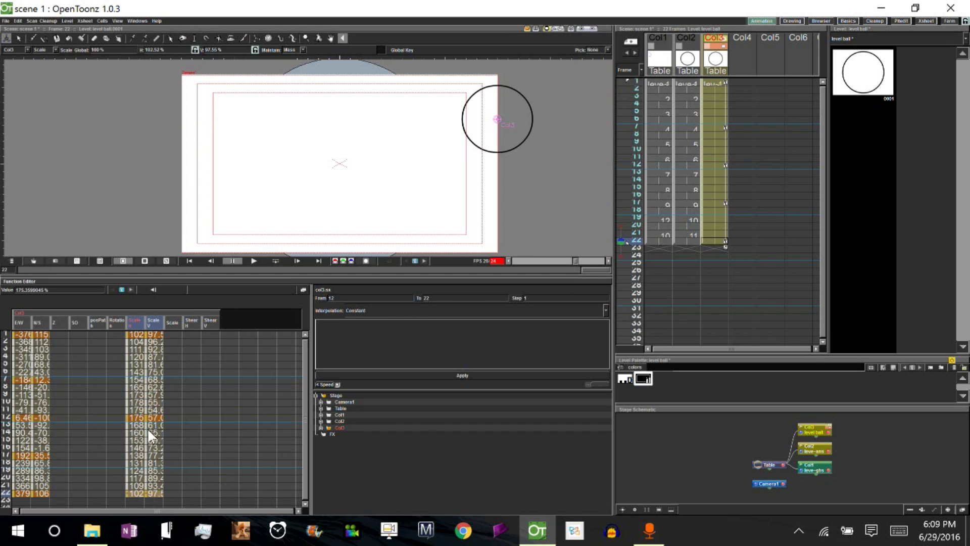
- Copy Col3's Scale H and Scale V values from frame 1 to frames 9 and 15, keeping the squash around frame 12
{"action": "mouse_move", "coordinate": [635, 80]}
{"action": "left_mouse_down"}
{"action": "mouse_move", "coordinate": [630, 239]}
{"action": "mouse_move", "coordinate": [625, 126]}
{"action": "mouse_move", "coordinate": [629, 227]}
{"action": "mouse_move", "coordinate": [634, 88]}
{"action": "mouse_move", "coordinate": [633, 242]}
{"action": "mouse_move", "coordinate": [639, 81]}
{"action": "left_mouse_up"}
{"action": "left_click", "coordinate": [137, 340]}
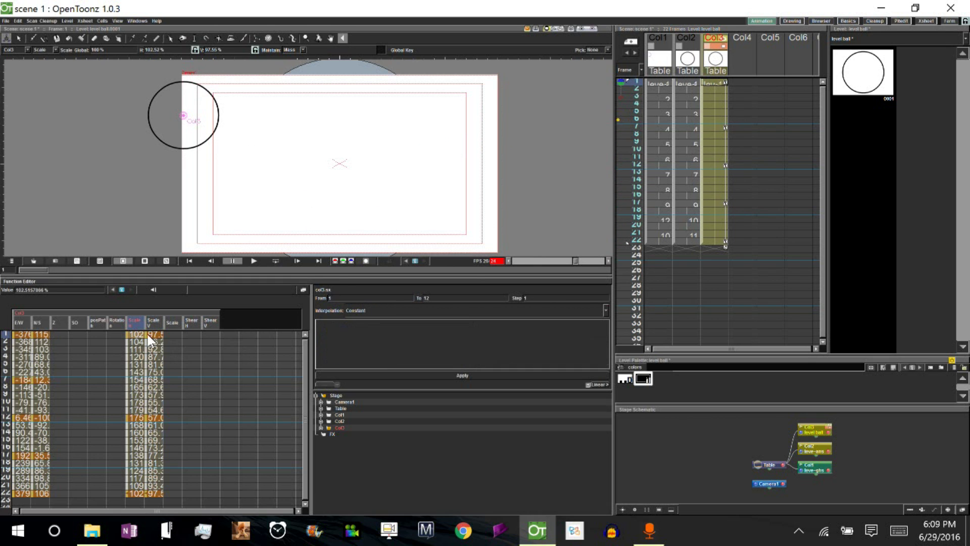
{"action": "left_click", "coordinate": [154, 333], "text": "shift"}
{"action": "left_click", "coordinate": [133, 392]}
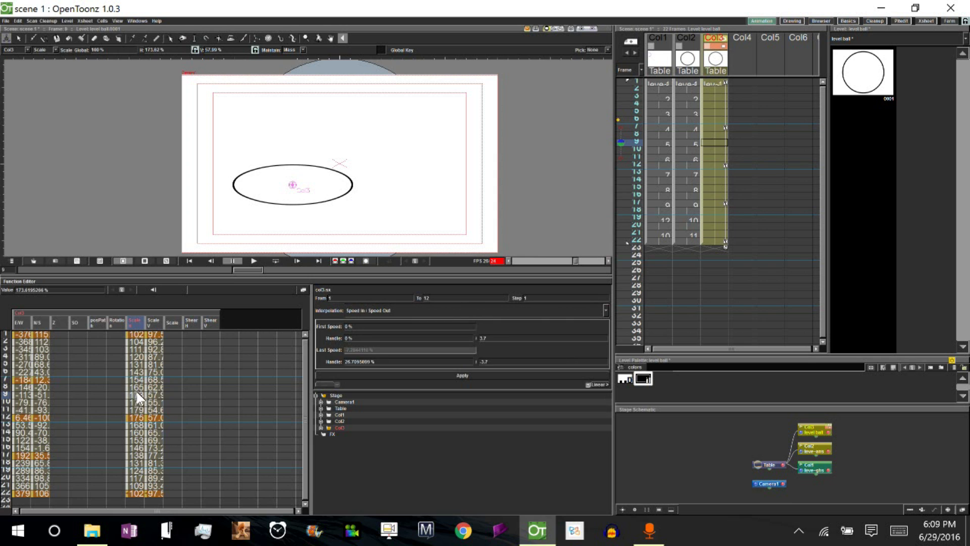
{"action": "left_click_drag", "start_coordinate": [135, 390], "coordinate": [153, 390]}
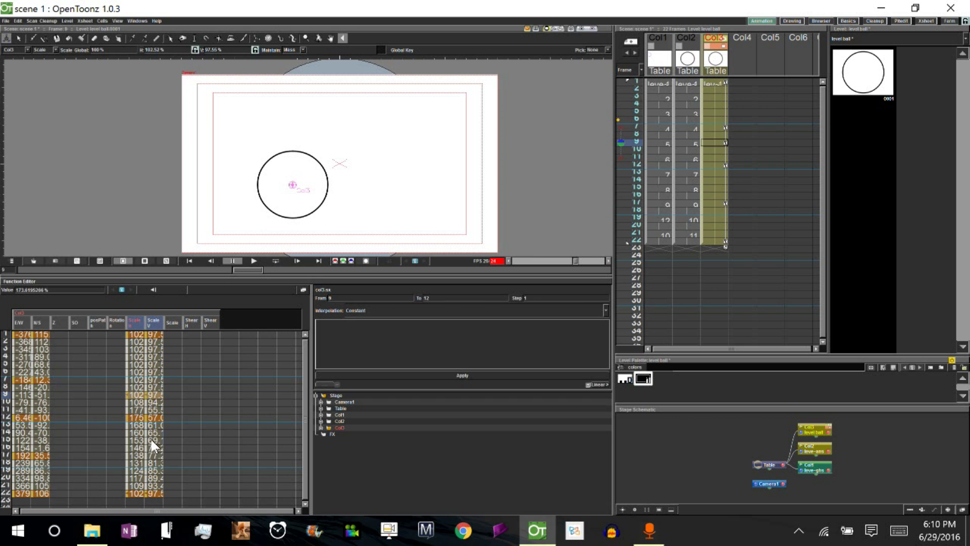
{"action": "left_click", "coordinate": [131, 438]}
{"action": "left_click_drag", "start_coordinate": [133, 441], "coordinate": [159, 438]}
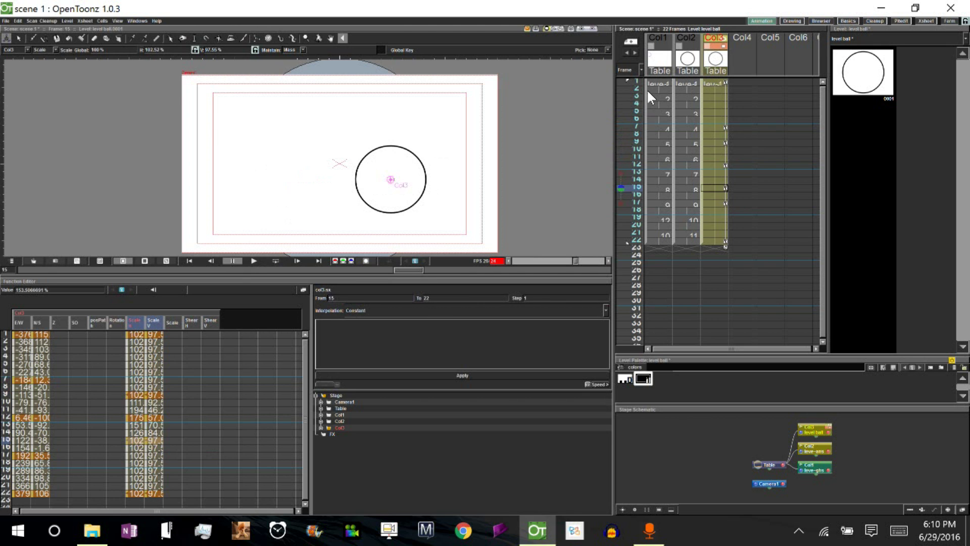
- Preview the squashing bounce in a loop, check the scale keyframe at frame 12, and scrub through frames 1 to 22
{"action": "mouse_move", "coordinate": [636, 77]}
{"action": "left_mouse_down"}
{"action": "mouse_move", "coordinate": [628, 207]}
{"action": "mouse_move", "coordinate": [626, 91]}
{"action": "left_mouse_up"}
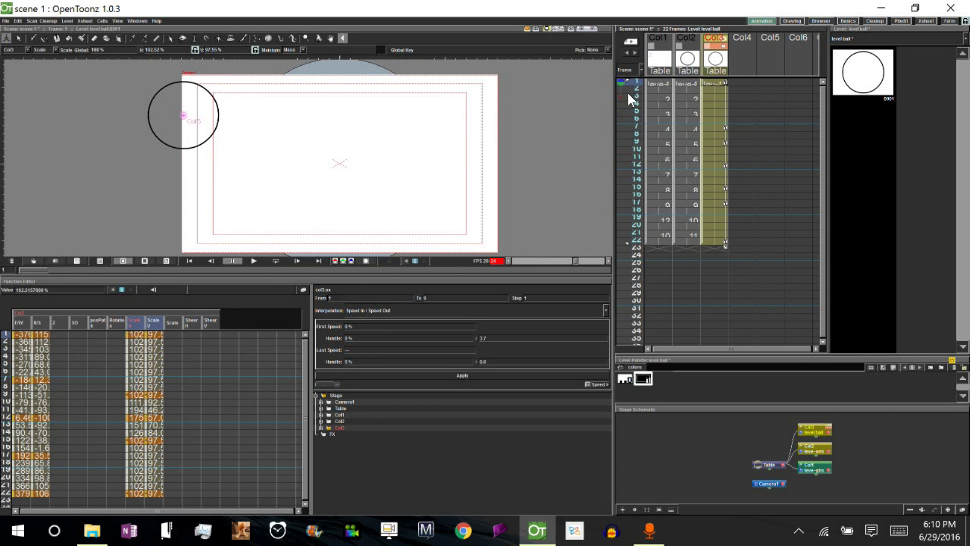
{"action": "left_click", "coordinate": [277, 261]}
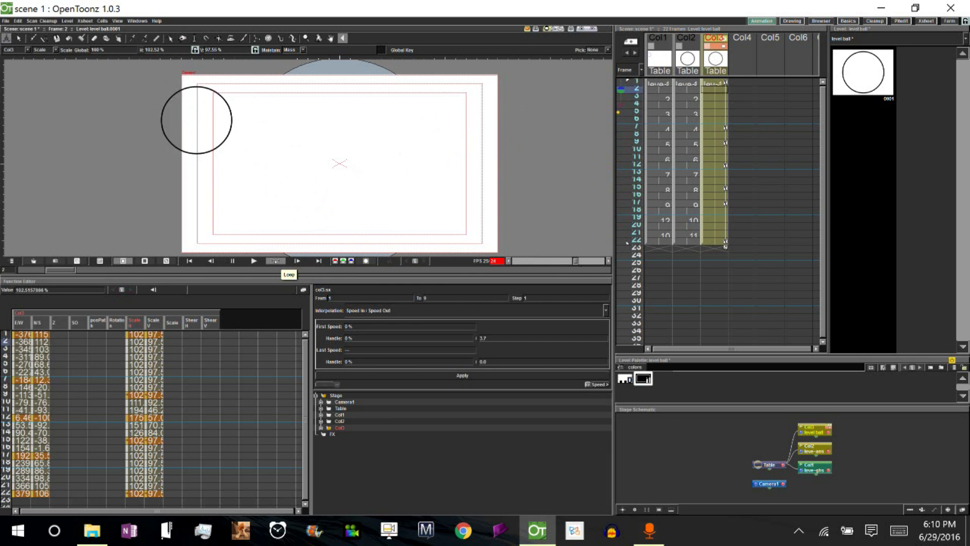
{"action": "left_click", "coordinate": [232, 260]}
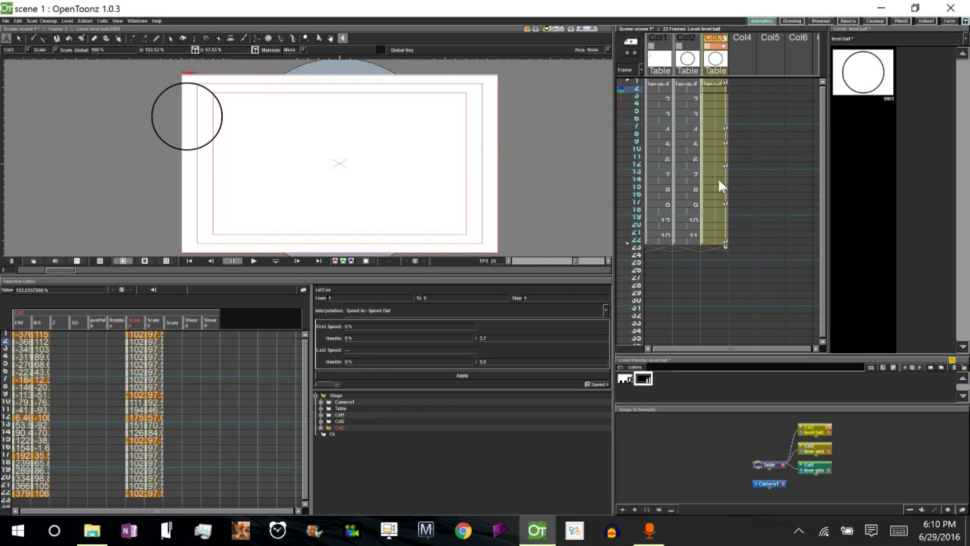
{"action": "left_click", "coordinate": [716, 81]}
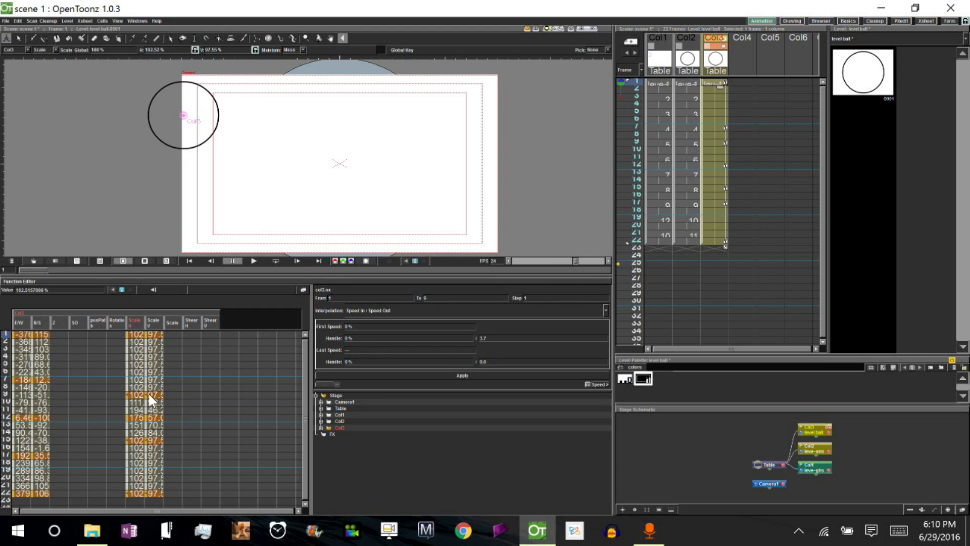
{"action": "left_click", "coordinate": [150, 416]}
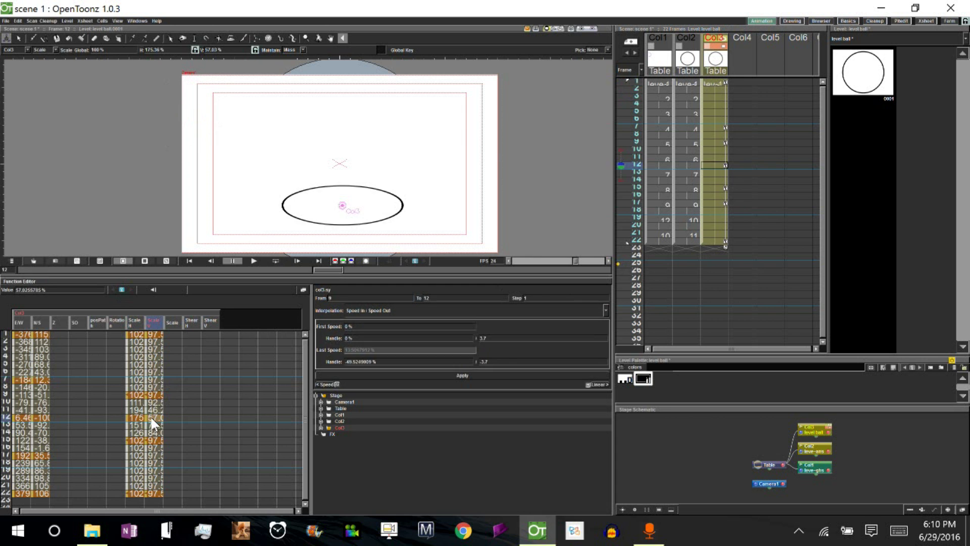
{"action": "left_click", "coordinate": [636, 81]}
{"action": "left_click_drag", "start_coordinate": [637, 82], "coordinate": [637, 240]}
- Expose the level ball drawing in Col4 from frame 1 through 22 and hide Col3
{"action": "left_click_drag", "start_coordinate": [595, 278], "coordinate": [596, 358]}
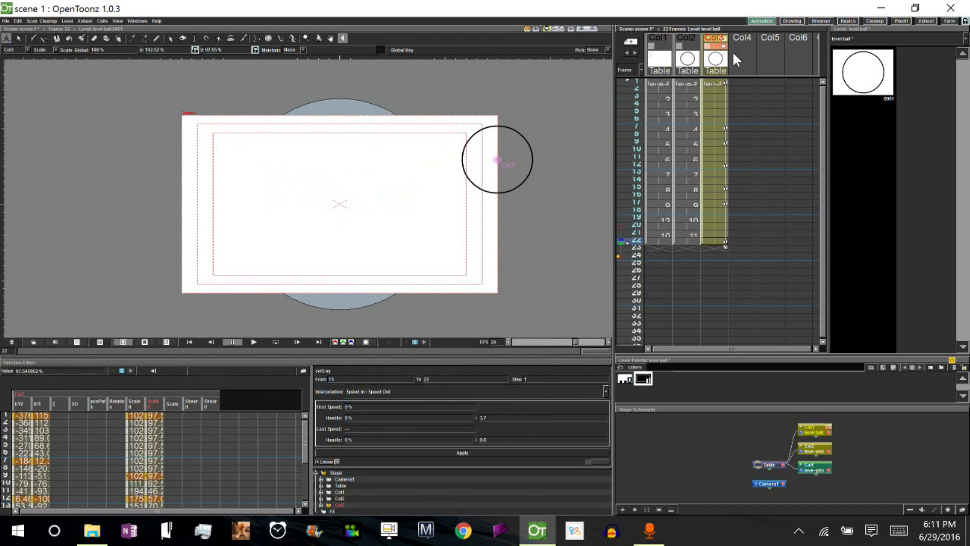
{"action": "left_click", "coordinate": [741, 80]}
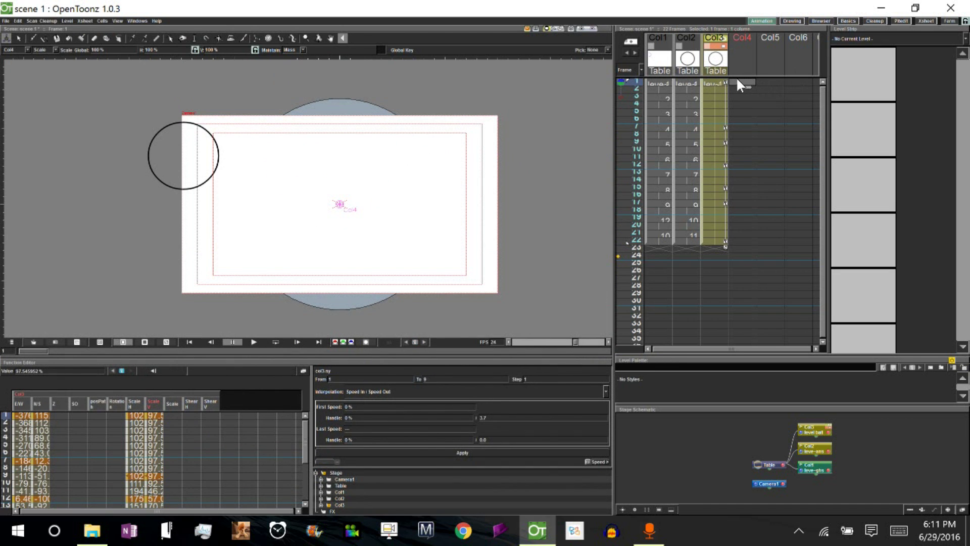
{"action": "left_click", "coordinate": [720, 81]}
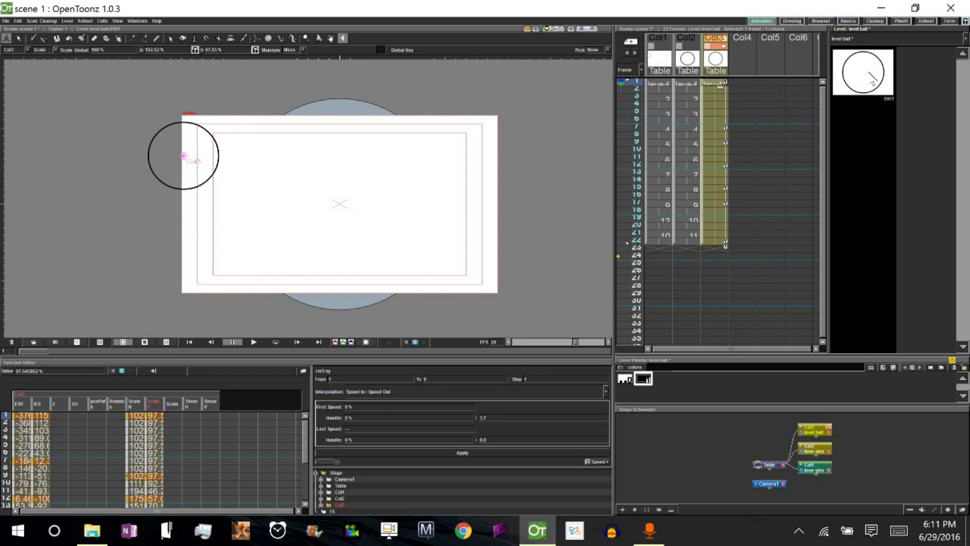
{"action": "left_click_drag", "start_coordinate": [875, 83], "coordinate": [743, 88]}
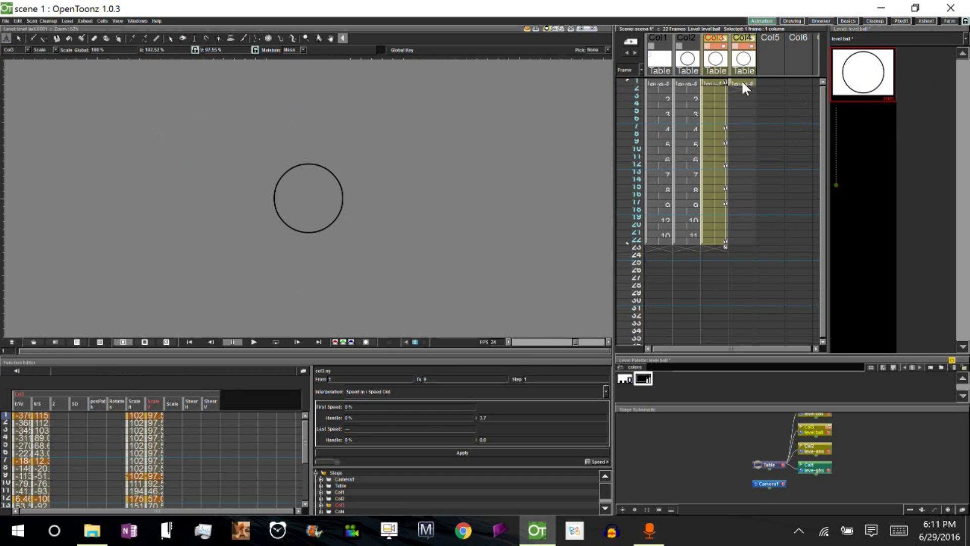
{"action": "left_click", "coordinate": [743, 82]}
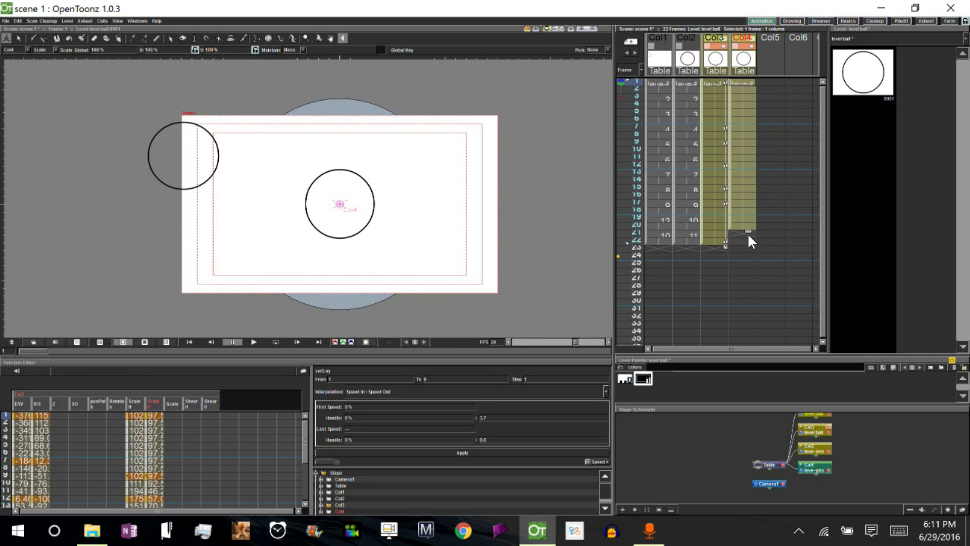
{"action": "left_click_drag", "start_coordinate": [750, 245], "coordinate": [750, 246]}
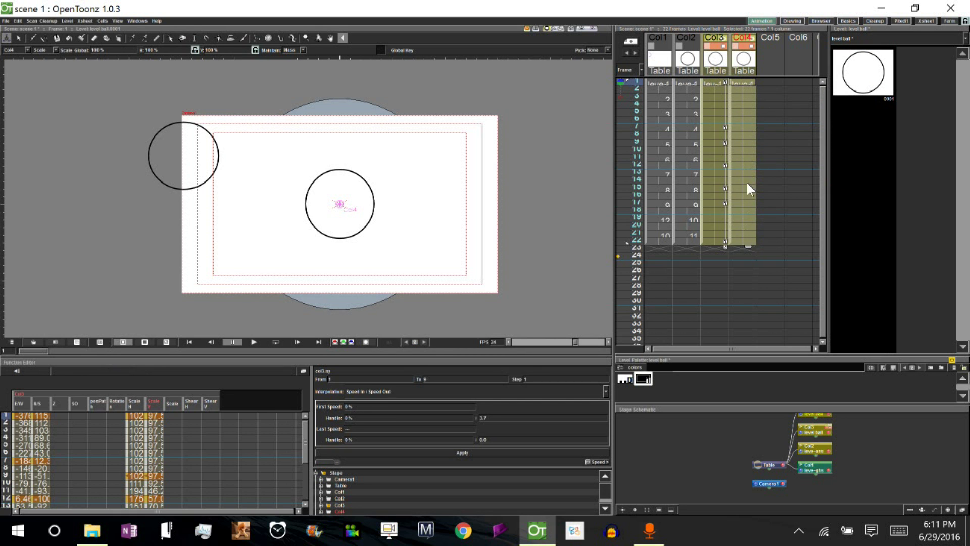
{"action": "left_click", "coordinate": [724, 46]}
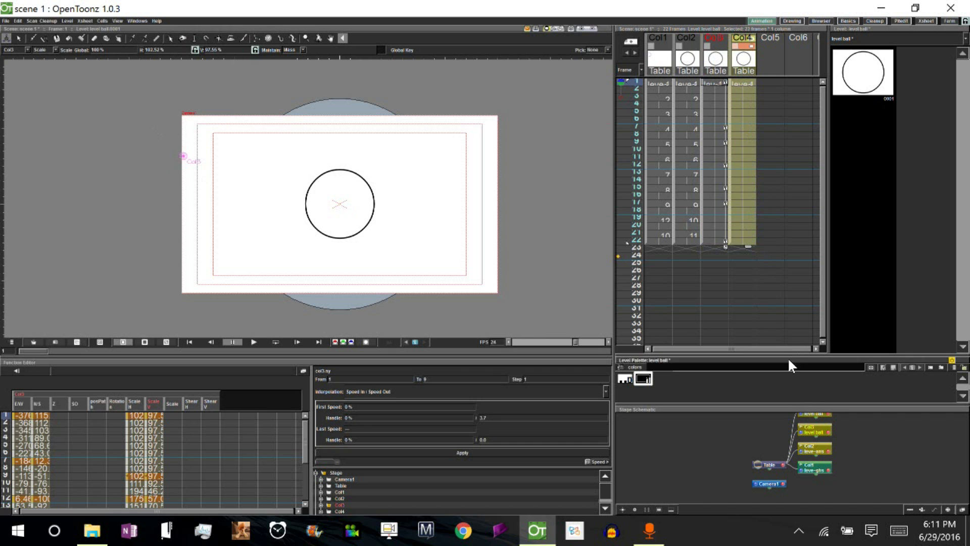
- Create a motion path attached to Col4 in the Stage Schematic and place its node beside the column nodes
{"action": "left_click_drag", "start_coordinate": [790, 356], "coordinate": [791, 300]}
{"action": "left_click_drag", "start_coordinate": [800, 406], "coordinate": [801, 348]}
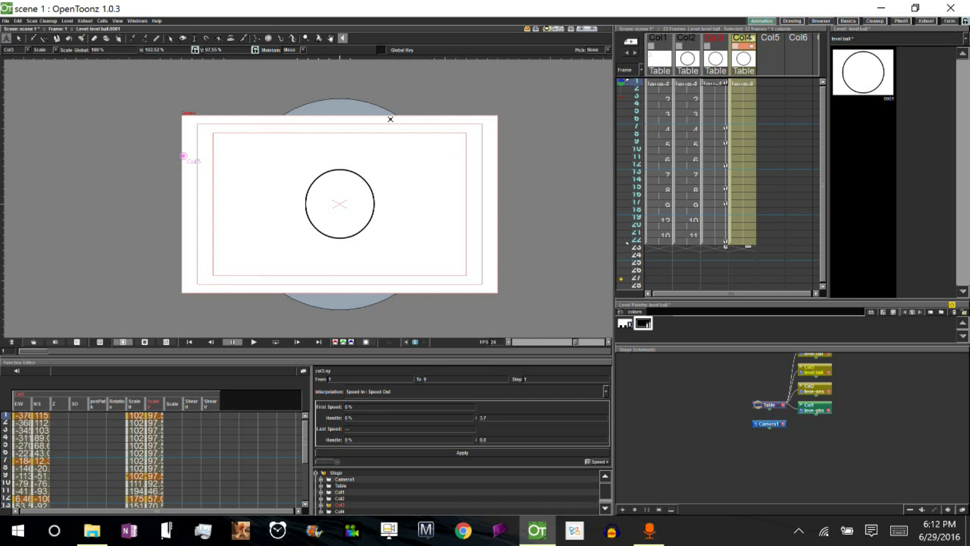
{"action": "left_click", "coordinate": [771, 424]}
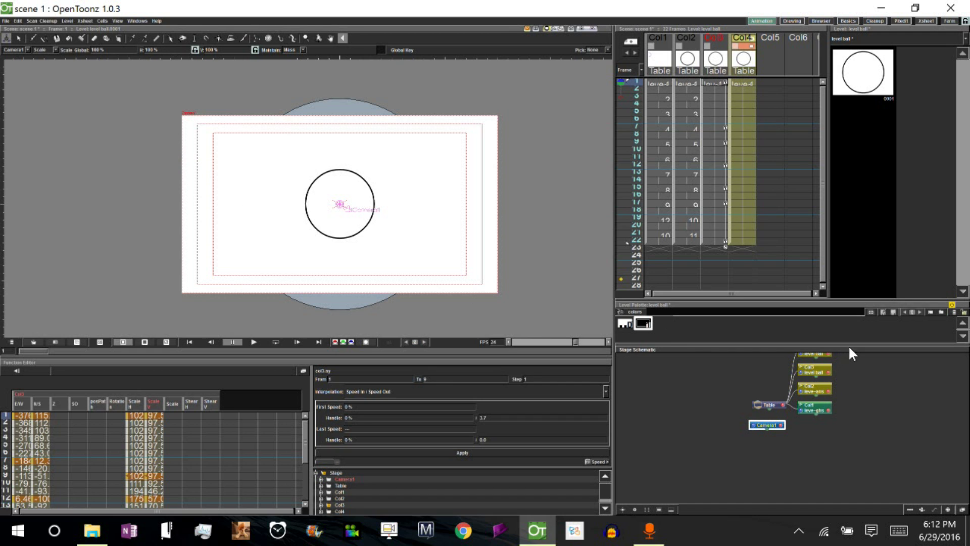
{"action": "left_click", "coordinate": [622, 508]}
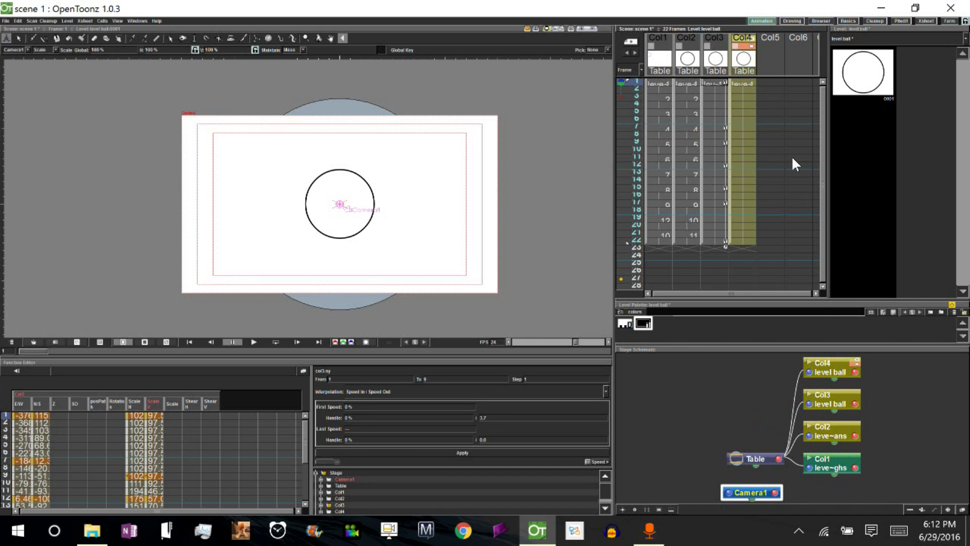
{"action": "left_click", "coordinate": [836, 370]}
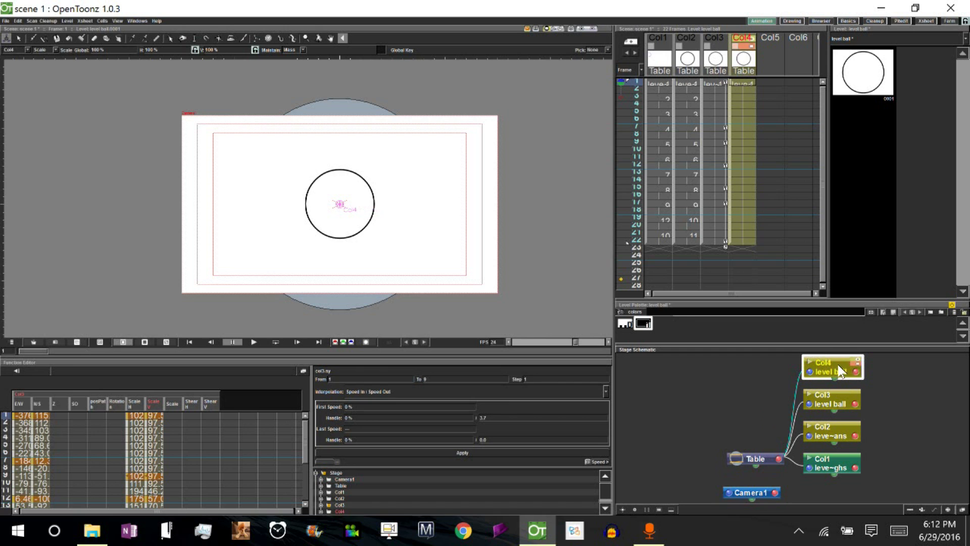
{"action": "left_click", "coordinate": [933, 508]}
{"action": "left_click_drag", "start_coordinate": [899, 489], "coordinate": [917, 392]}
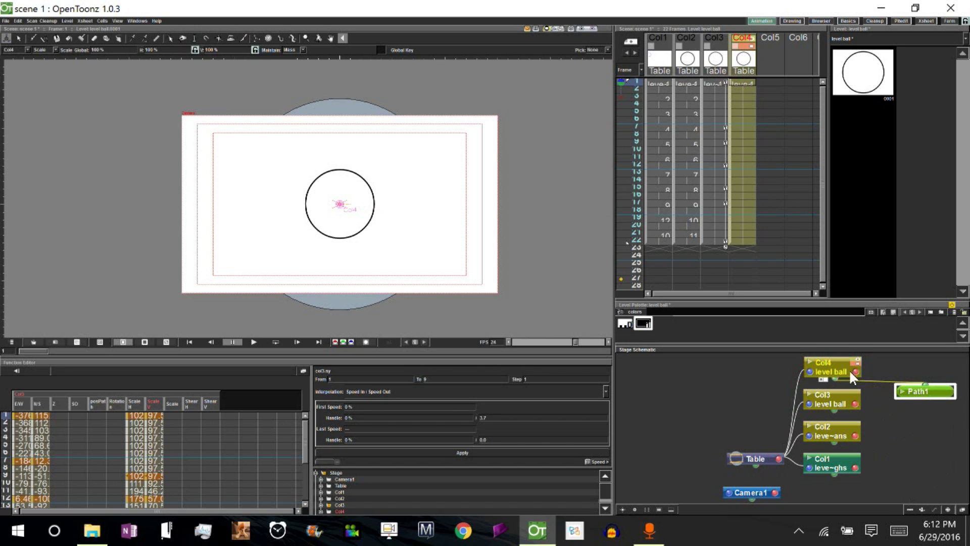
{"action": "left_click_drag", "start_coordinate": [930, 393], "coordinate": [930, 400]}
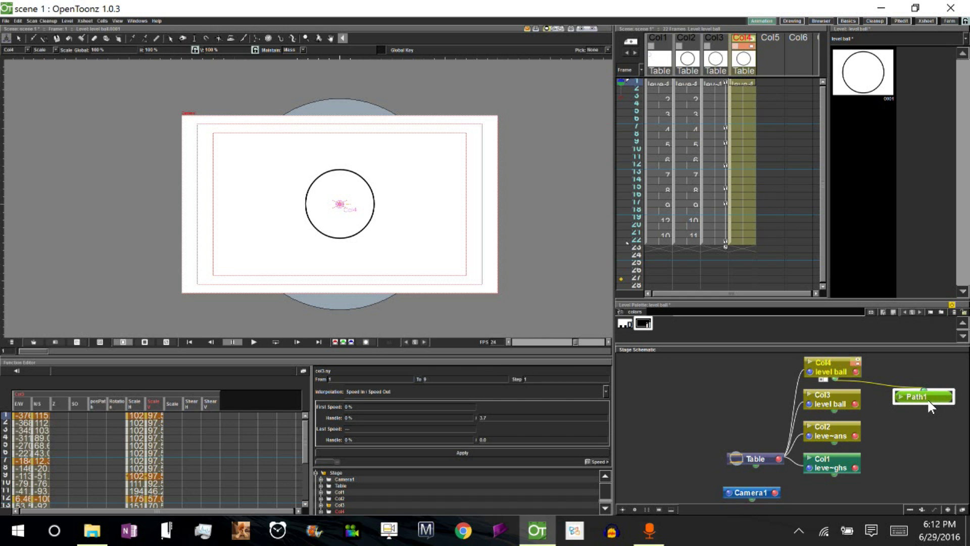
- Draw a wide U-shaped motion path for the selected path node, from left of the camera frame to its right, replacing the existing path
{"action": "right_click", "coordinate": [920, 397]}
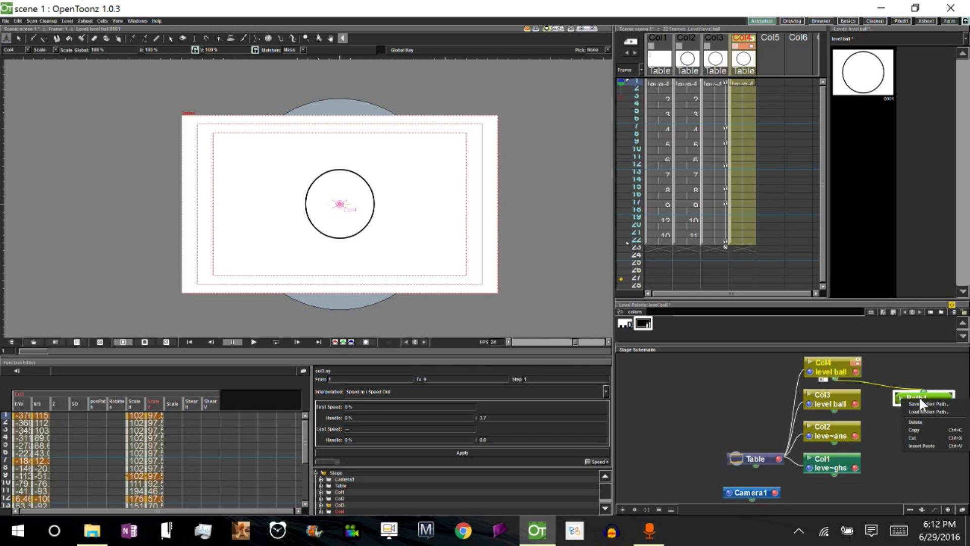
{"action": "left_click", "coordinate": [940, 395]}
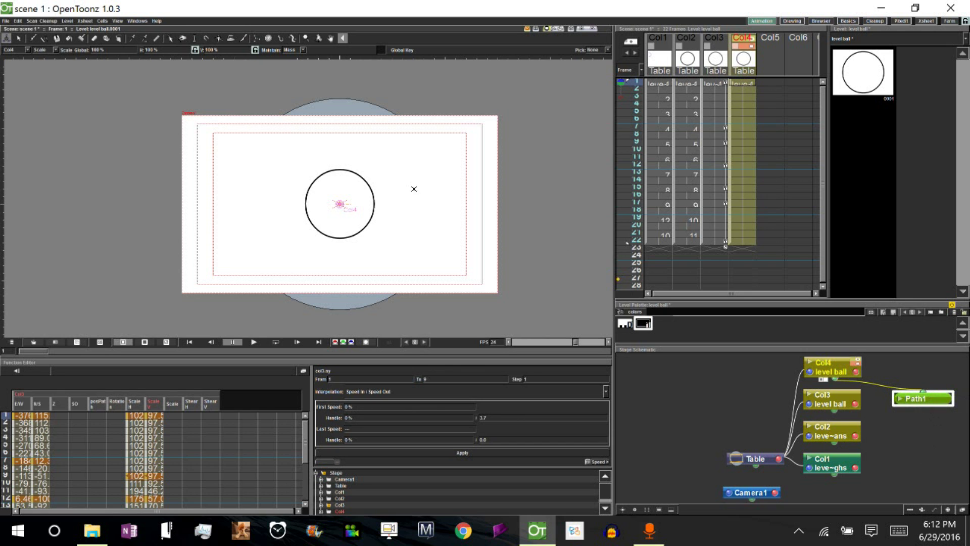
{"action": "left_click", "coordinate": [31, 38]}
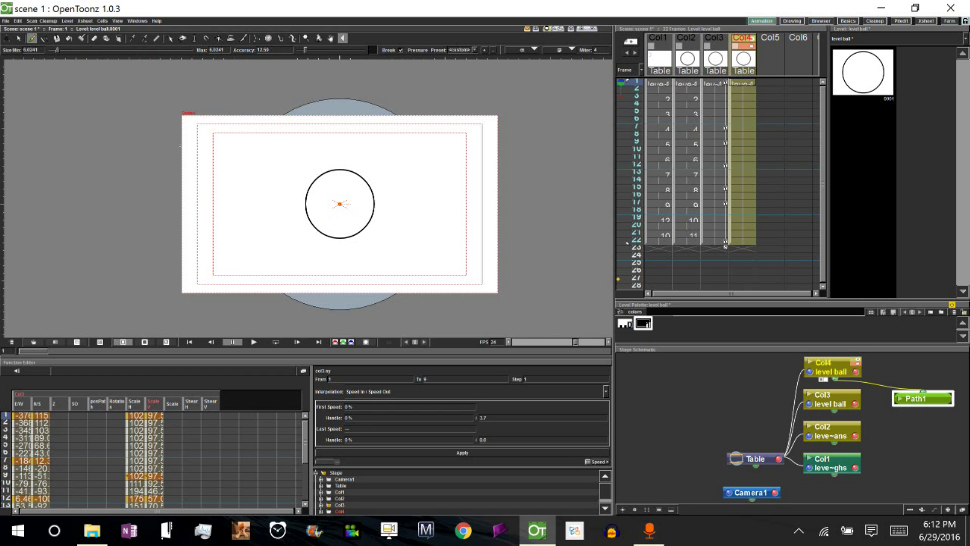
{"action": "mouse_move", "coordinate": [174, 152]}
{"action": "left_mouse_down"}
{"action": "mouse_move", "coordinate": [225, 141]}
{"action": "mouse_move", "coordinate": [267, 163]}
{"action": "mouse_move", "coordinate": [319, 248]}
{"action": "mouse_move", "coordinate": [350, 256]}
{"action": "mouse_move", "coordinate": [410, 170]}
{"action": "mouse_move", "coordinate": [454, 141]}
{"action": "mouse_move", "coordinate": [529, 130]}
{"action": "left_mouse_up"}
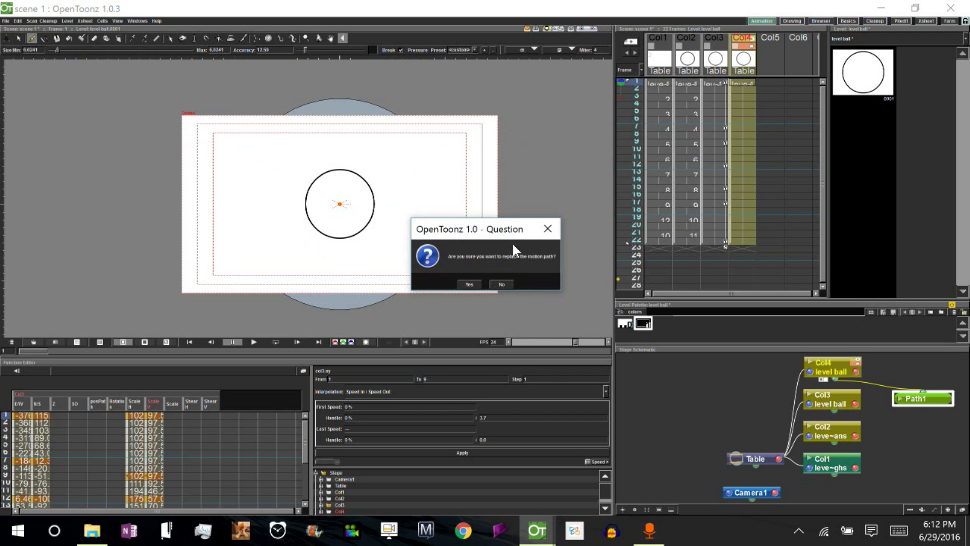
{"action": "left_click", "coordinate": [469, 284]}
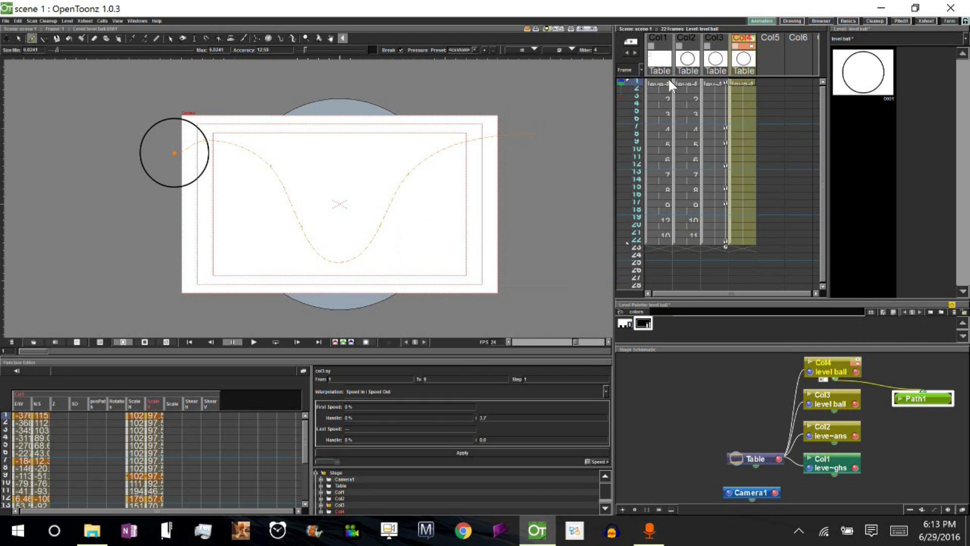
- Set a path-position keyframe of 0% for Col4's ball at frame 1 using the Animate tool's Position mode
{"action": "left_click", "coordinate": [741, 89]}
{"action": "key", "text": "a"}
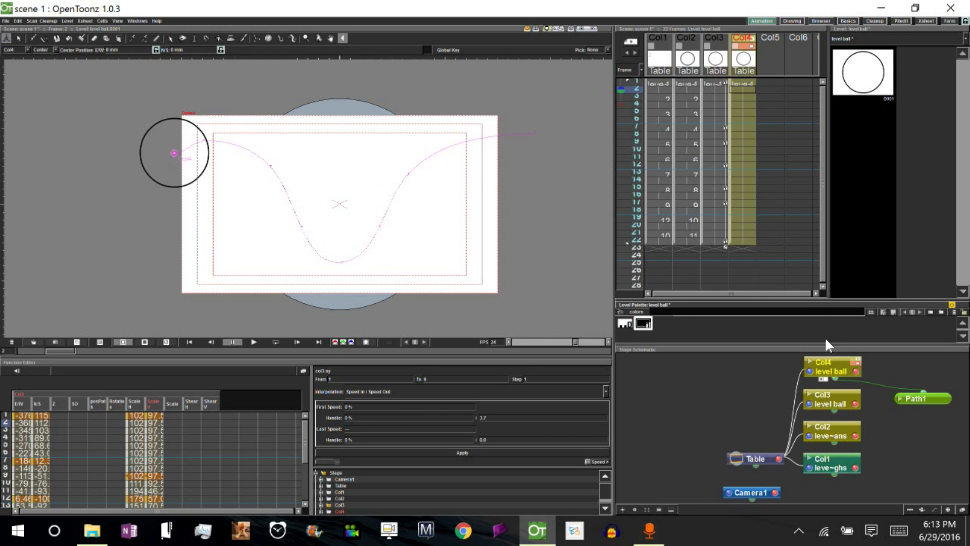
{"action": "left_click", "coordinate": [831, 367]}
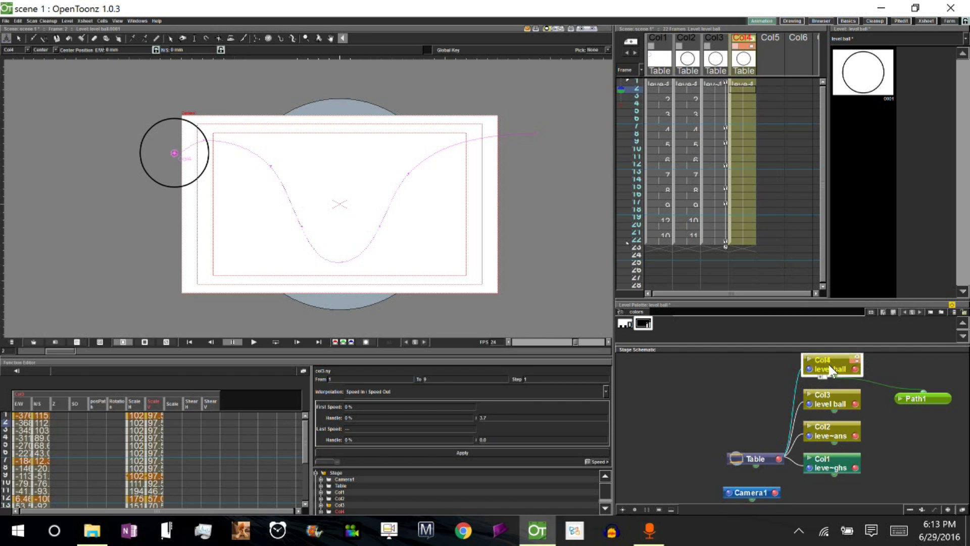
{"action": "left_click_drag", "start_coordinate": [832, 369], "coordinate": [829, 375]}
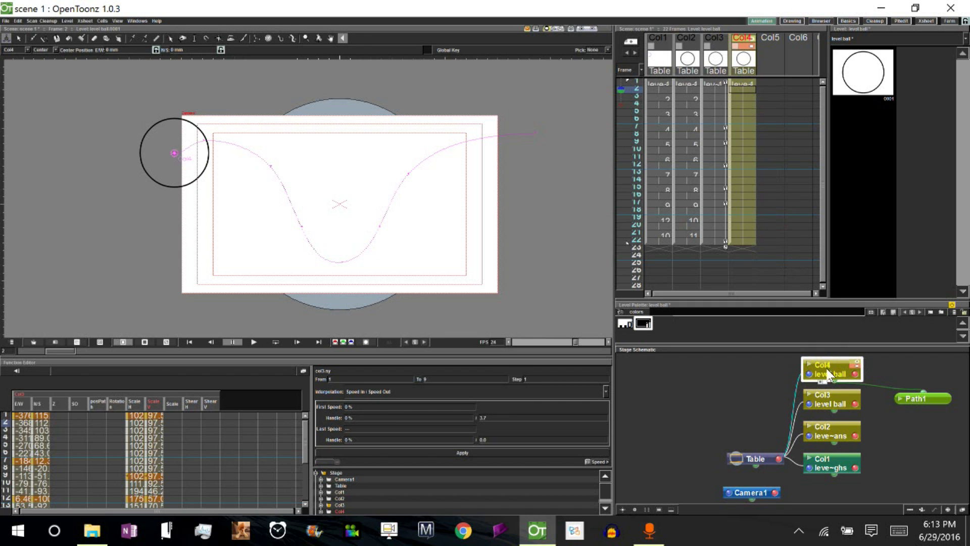
{"action": "left_click", "coordinate": [743, 72]}
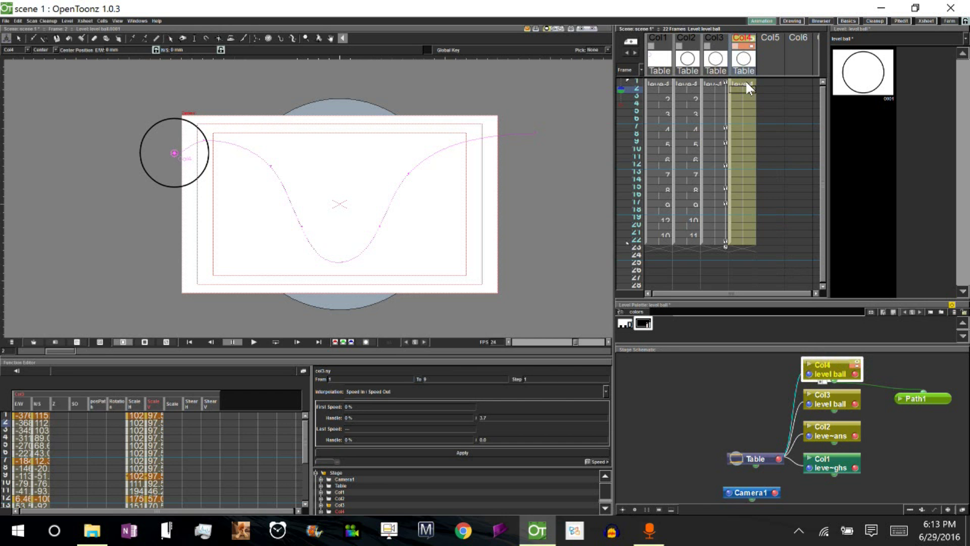
{"action": "left_click", "coordinate": [747, 84]}
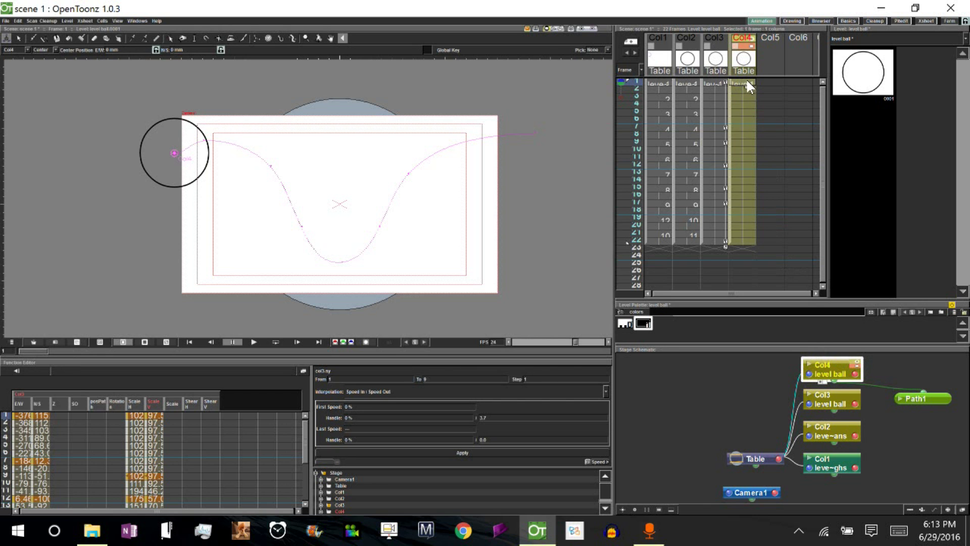
{"action": "left_click", "coordinate": [747, 85]}
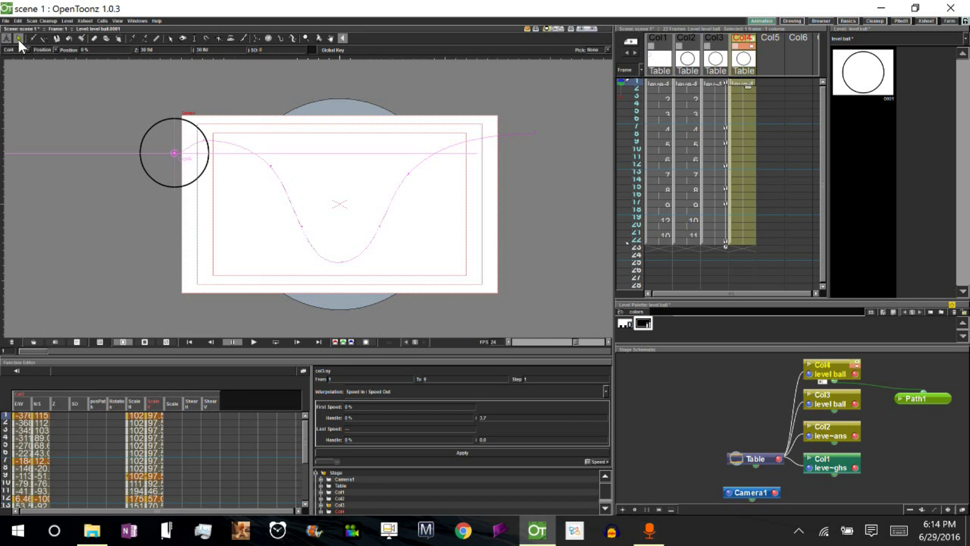
{"action": "left_click", "coordinate": [182, 144]}
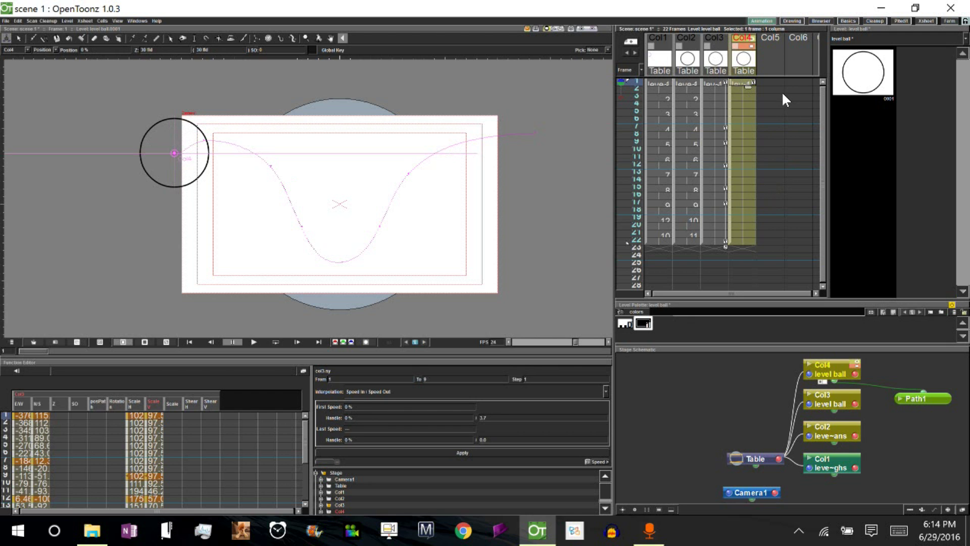
- Move Col4's ball along the path to about 98% at frame 22
{"action": "left_click", "coordinate": [751, 241]}
{"action": "left_click", "coordinate": [619, 226]}
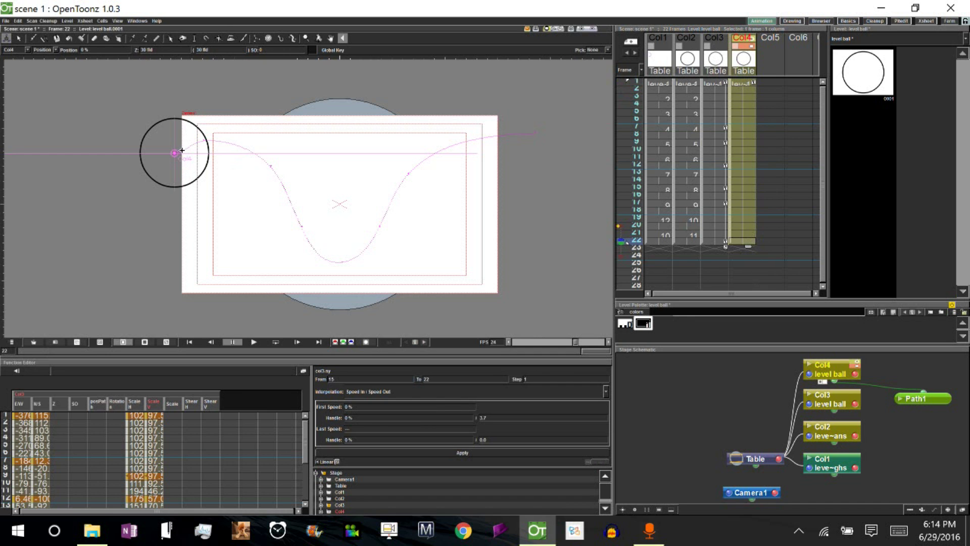
{"action": "left_click_drag", "start_coordinate": [187, 157], "coordinate": [536, 150]}
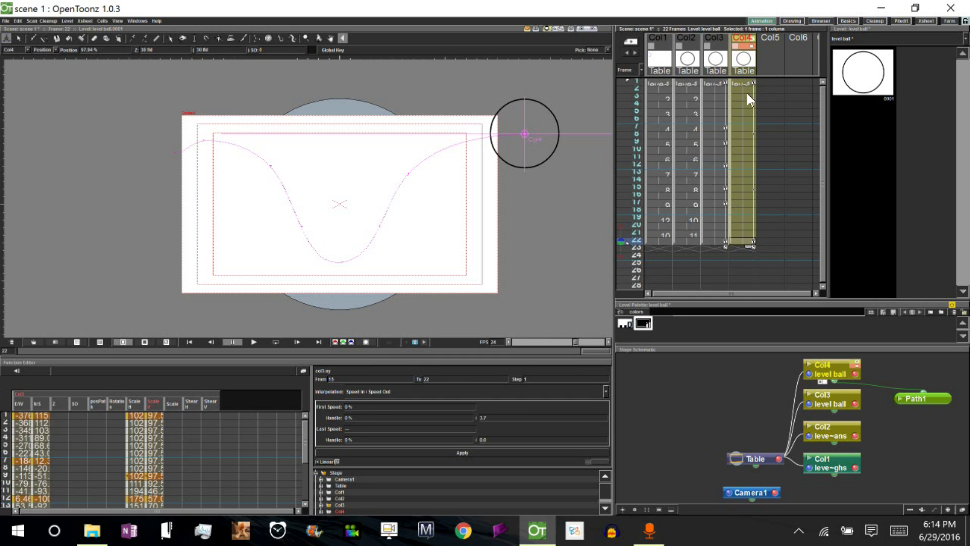
- Scrub and play back Col4's ball following the path, and return to frame 1
{"action": "mouse_move", "coordinate": [638, 81]}
{"action": "left_mouse_down"}
{"action": "mouse_move", "coordinate": [636, 219]}
{"action": "mouse_move", "coordinate": [637, 81]}
{"action": "left_mouse_up"}
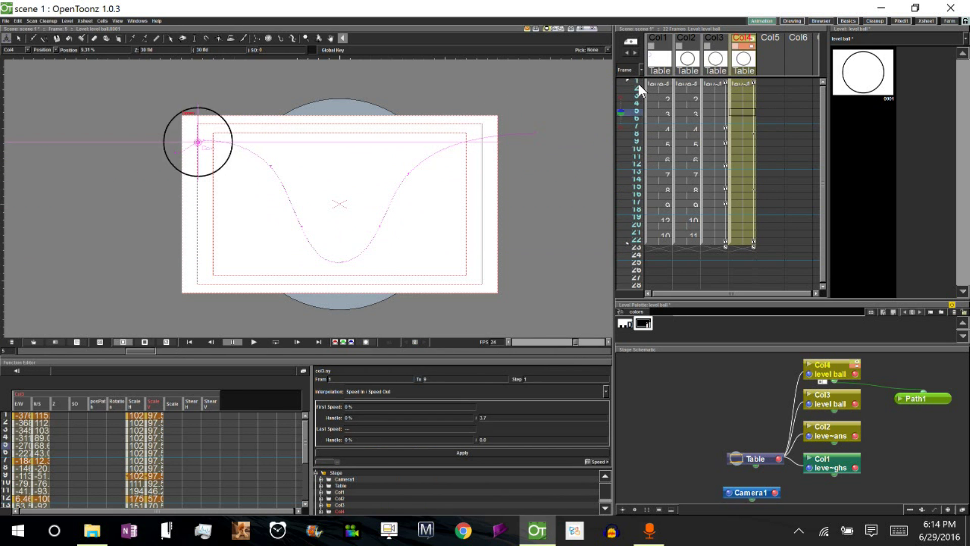
{"action": "left_click", "coordinate": [254, 342]}
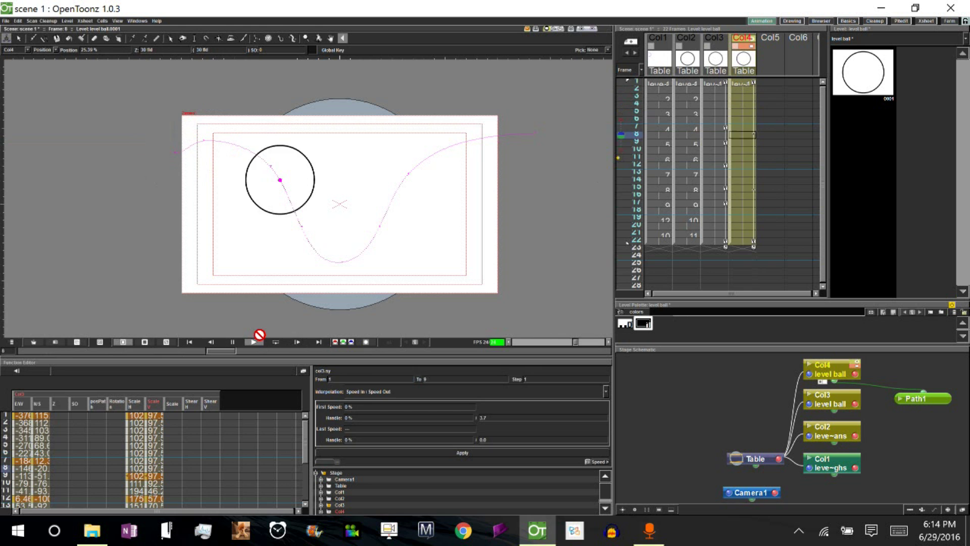
{"action": "left_click", "coordinate": [638, 82]}
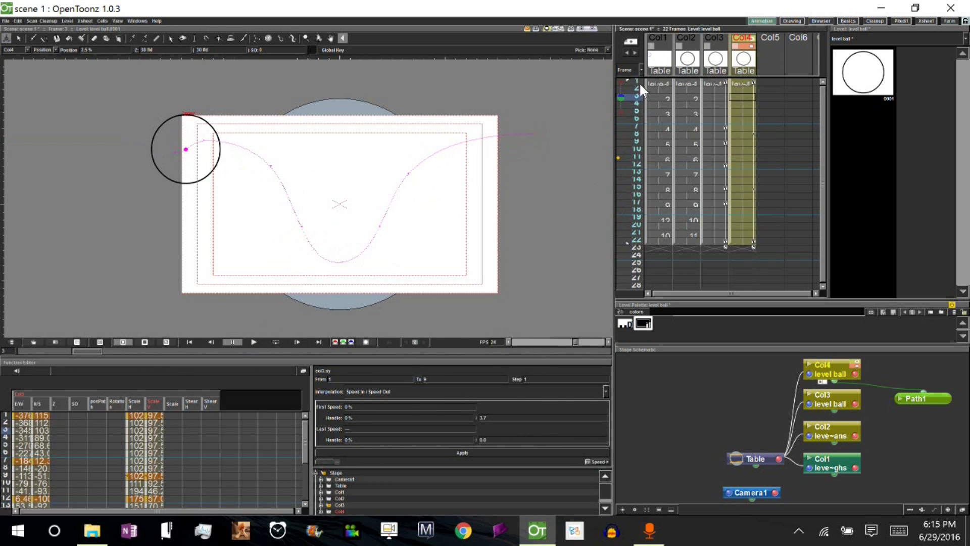
{"action": "mouse_move", "coordinate": [635, 78]}
{"action": "left_mouse_down"}
{"action": "mouse_move", "coordinate": [633, 151]}
{"action": "mouse_move", "coordinate": [636, 82]}
{"action": "left_mouse_up"}
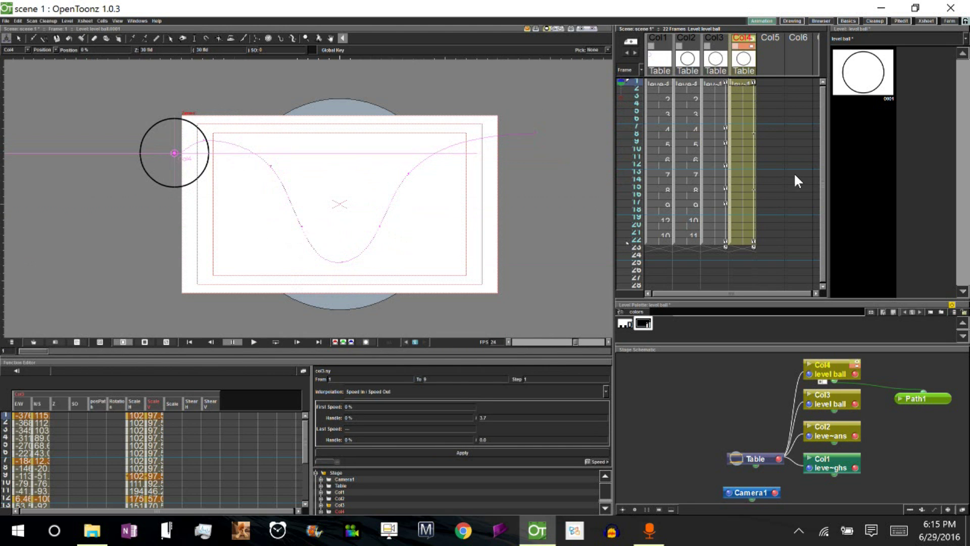
- Examine the motion path's control points with the Control Point Editor and return to the Animate tool
{"action": "left_click", "coordinate": [917, 397]}
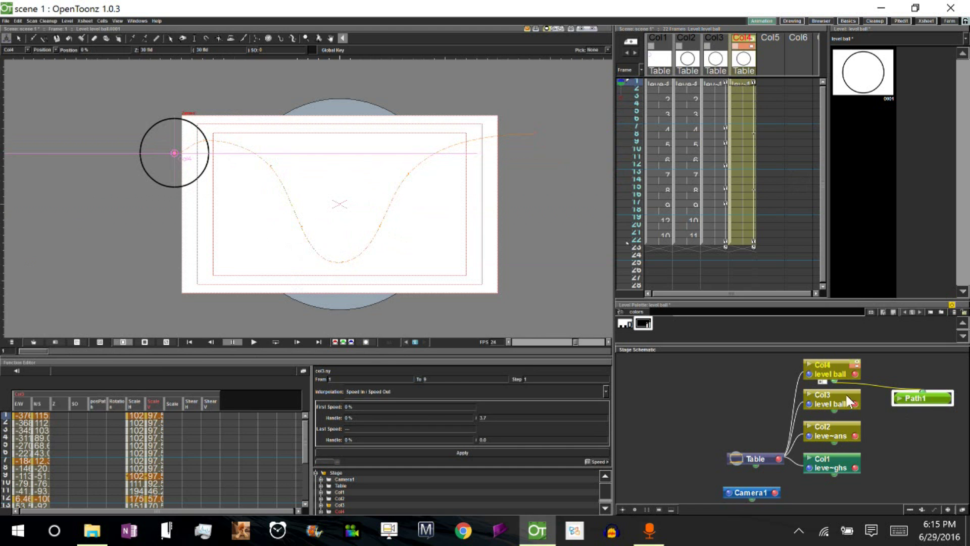
{"action": "left_click", "coordinate": [19, 38]}
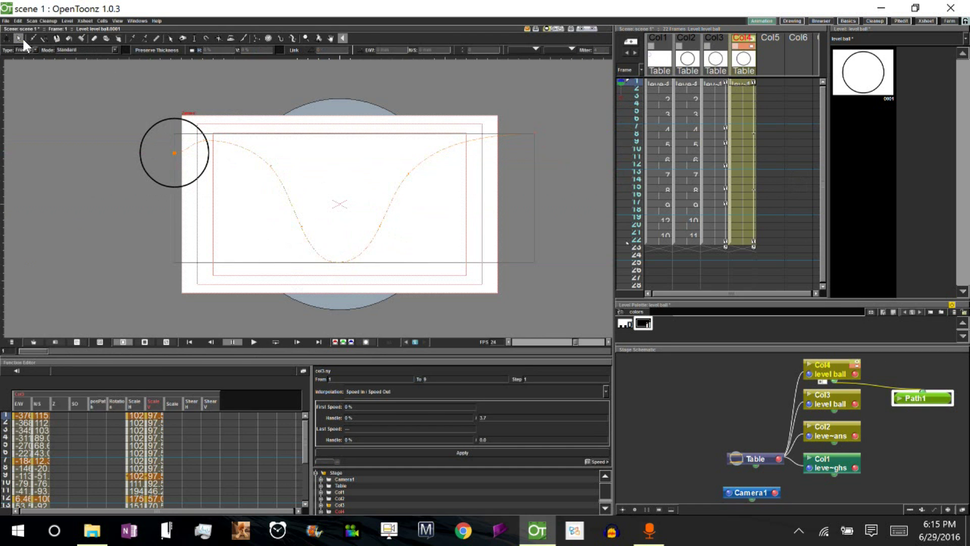
{"action": "left_click", "coordinate": [170, 36]}
{"action": "left_click", "coordinate": [260, 160]}
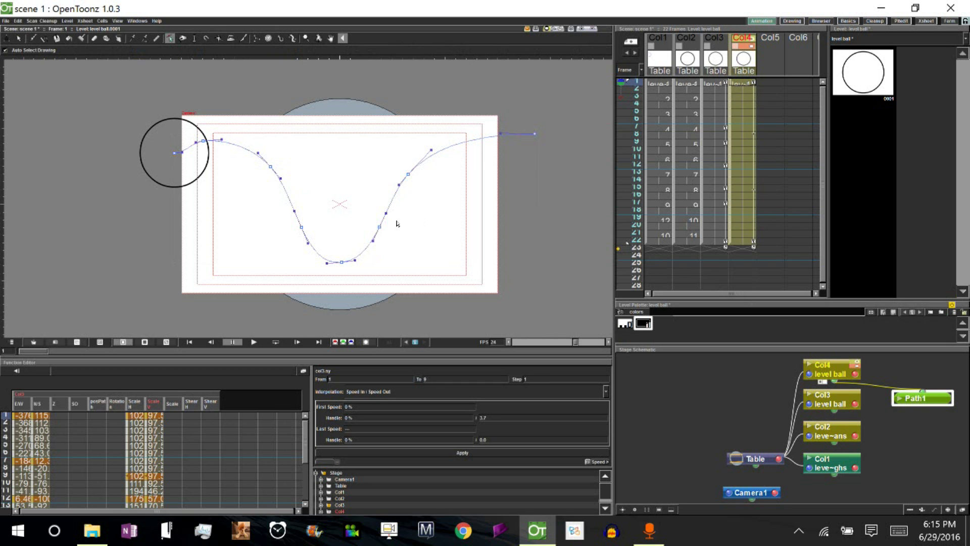
{"action": "key", "text": "a"}
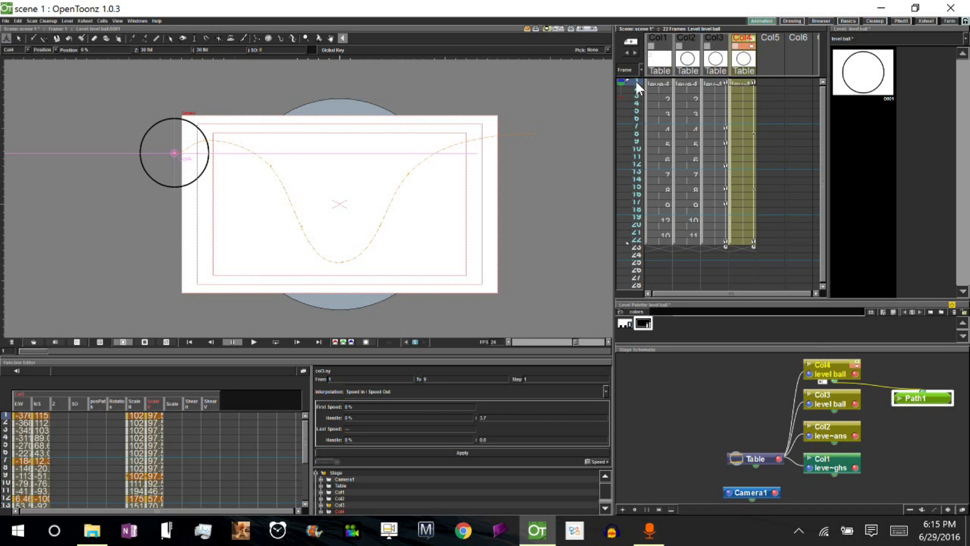
- Squash Col4's ball at frame 8 in Scale mode to about 138.8% horizontally and 72% vertically, maintaining mass
{"action": "left_click_drag", "start_coordinate": [635, 81], "coordinate": [637, 131]}
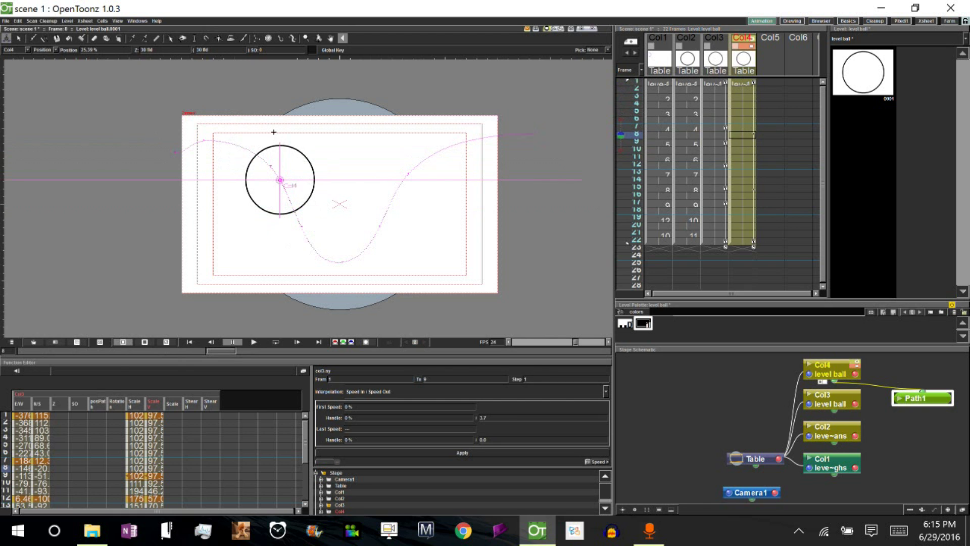
{"action": "left_click", "coordinate": [52, 49]}
{"action": "left_click", "coordinate": [50, 66]}
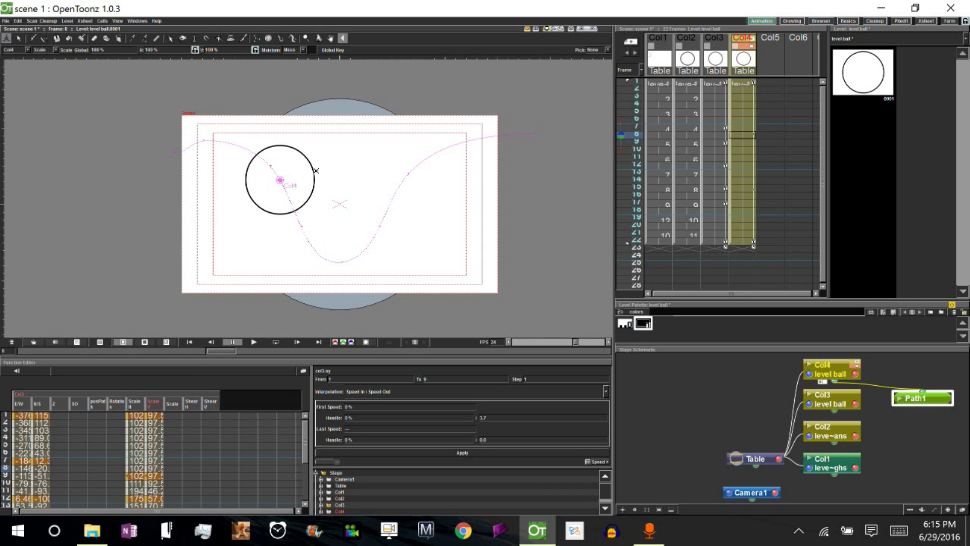
{"action": "left_click_drag", "start_coordinate": [318, 167], "coordinate": [320, 167]}
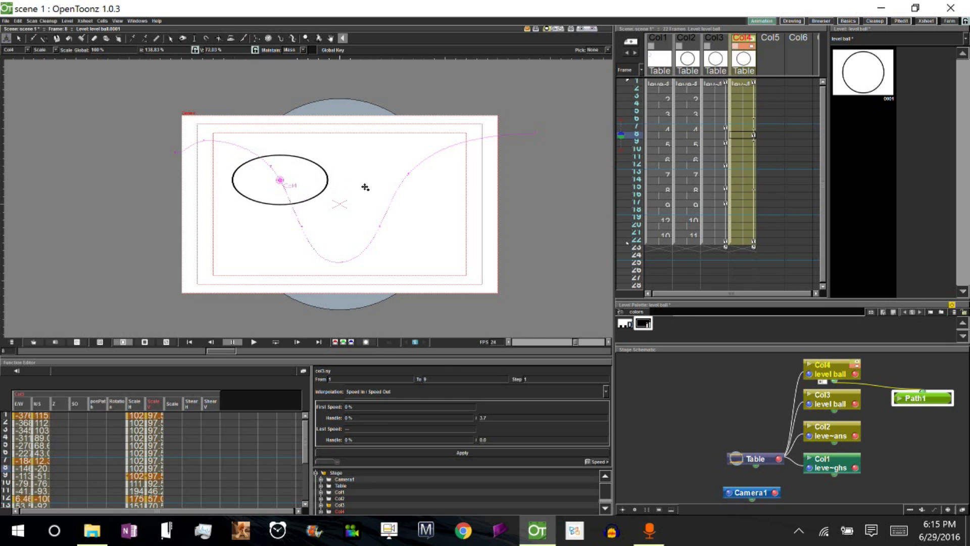
- Enlarge the Function Editor and display Col4's animation channels in it
{"action": "left_click_drag", "start_coordinate": [637, 139], "coordinate": [638, 88]}
{"action": "left_click_drag", "start_coordinate": [321, 356], "coordinate": [332, 273]}
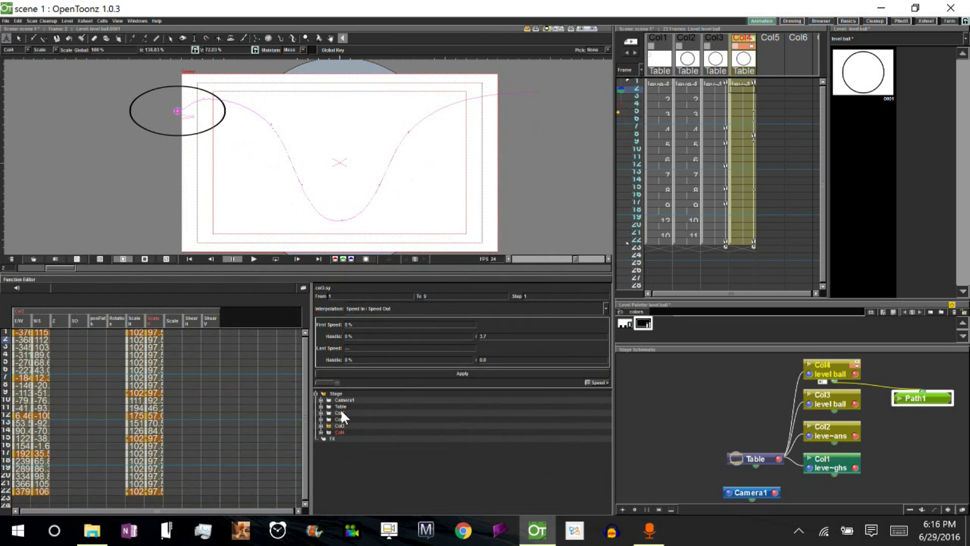
{"action": "left_click", "coordinate": [327, 423]}
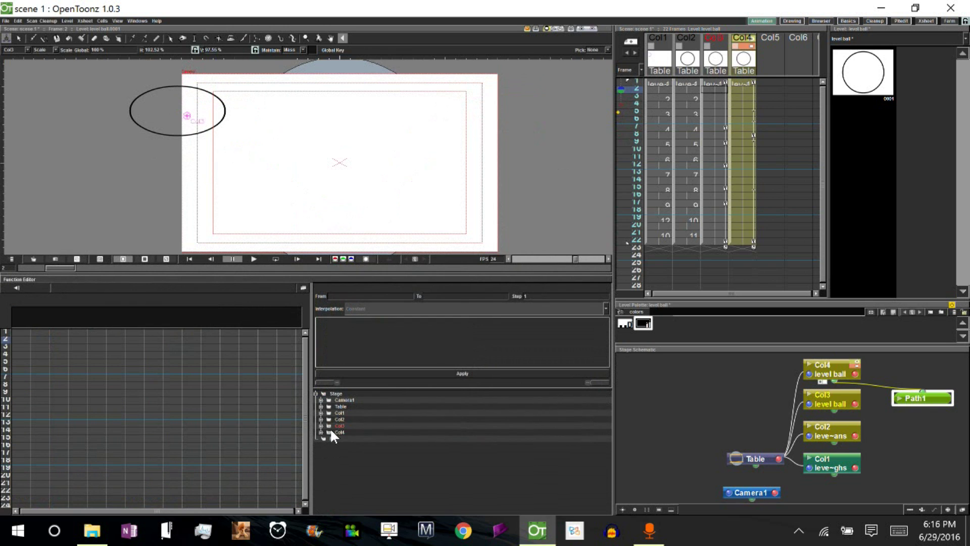
{"action": "left_click", "coordinate": [326, 431]}
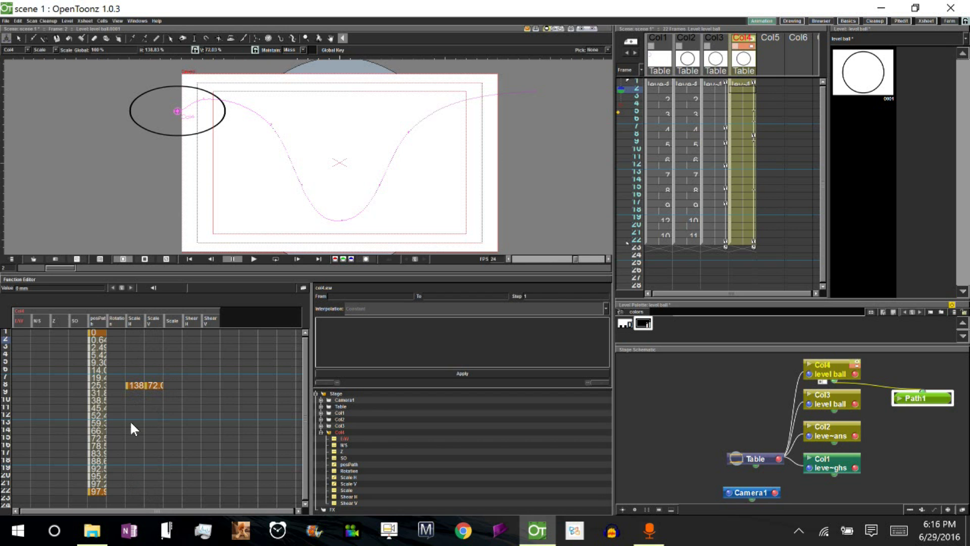
- Switch Col4's path mode in the Stage Schematic so the ball rotates to follow the path's direction
{"action": "left_click_drag", "start_coordinate": [635, 80], "coordinate": [635, 139]}
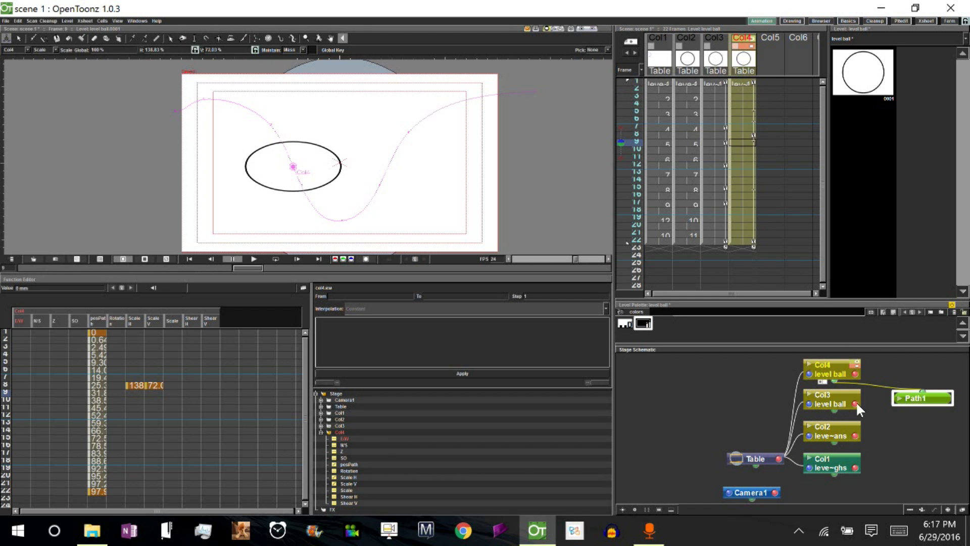
{"action": "left_click", "coordinate": [832, 364]}
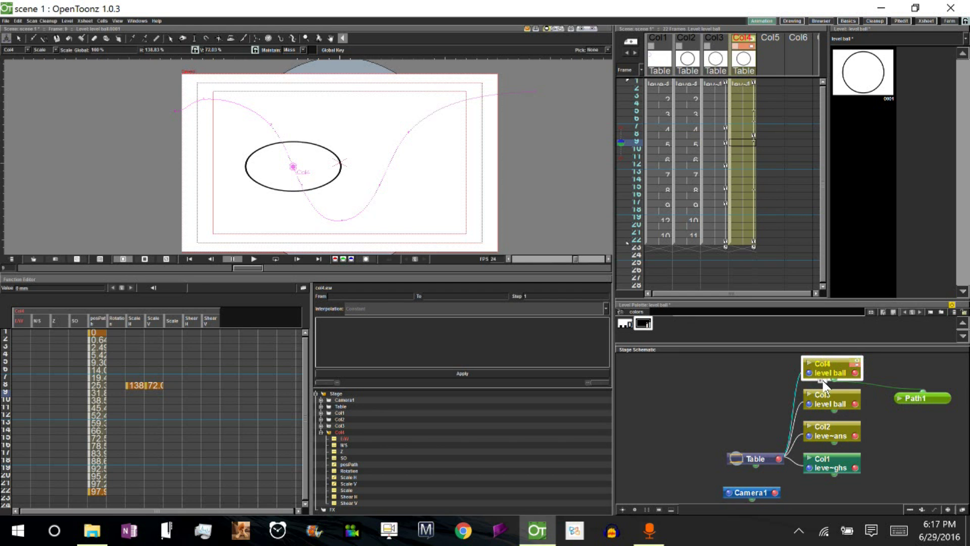
{"action": "left_click", "coordinate": [821, 381]}
{"action": "left_click", "coordinate": [821, 383]}
{"action": "left_click", "coordinate": [822, 382]}
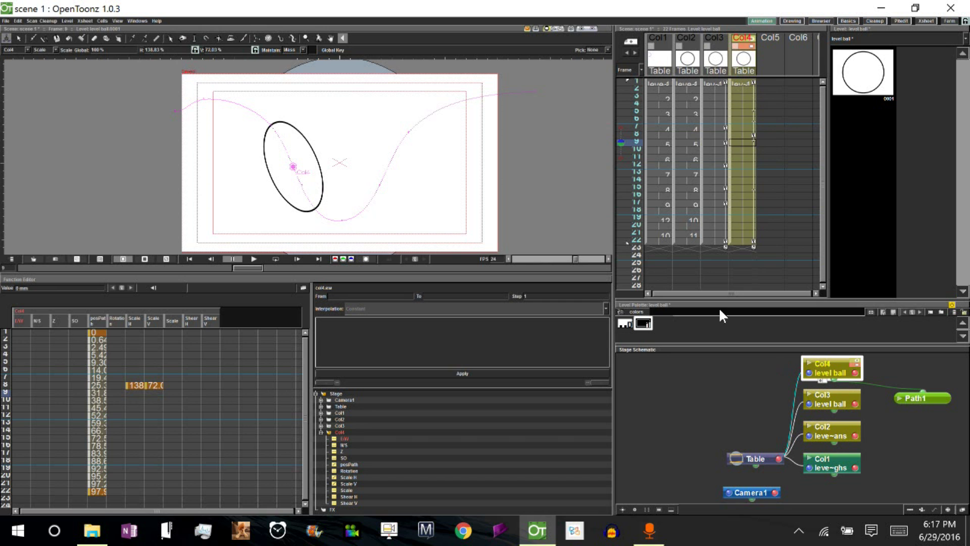
- Scale Col4's ball to about 101.5% horizontally and 98.5% vertically at frame 1, and scrub through the frames to check the squash and rotation
{"action": "left_click_drag", "start_coordinate": [635, 87], "coordinate": [646, 137]}
{"action": "mouse_move", "coordinate": [639, 94]}
{"action": "left_mouse_down"}
{"action": "mouse_move", "coordinate": [637, 228]}
{"action": "mouse_move", "coordinate": [636, 84]}
{"action": "left_mouse_up"}
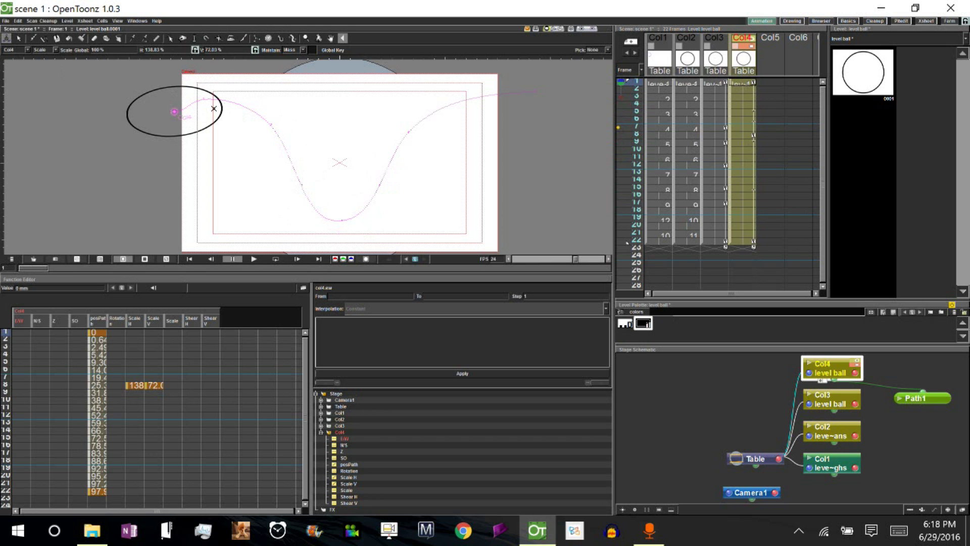
{"action": "left_click_drag", "start_coordinate": [212, 102], "coordinate": [214, 109]}
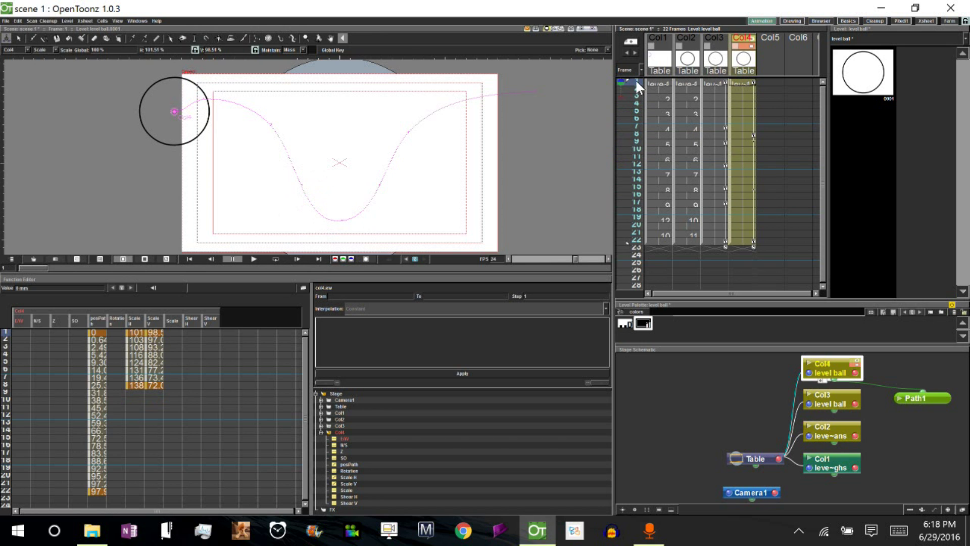
{"action": "left_click_drag", "start_coordinate": [637, 79], "coordinate": [632, 163]}
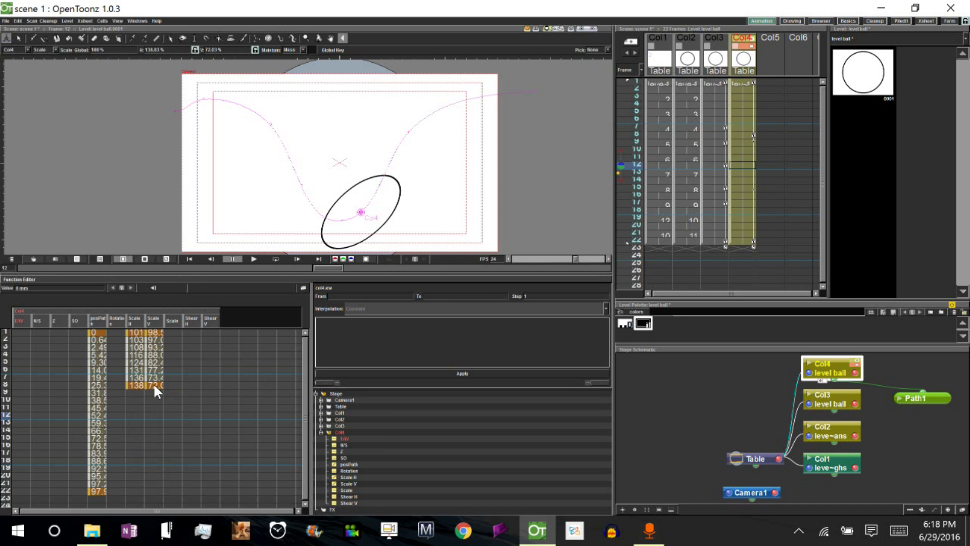
{"action": "mouse_move", "coordinate": [636, 79]}
{"action": "left_mouse_down"}
{"action": "mouse_move", "coordinate": [636, 190]}
{"action": "mouse_move", "coordinate": [631, 76]}
{"action": "left_mouse_up"}
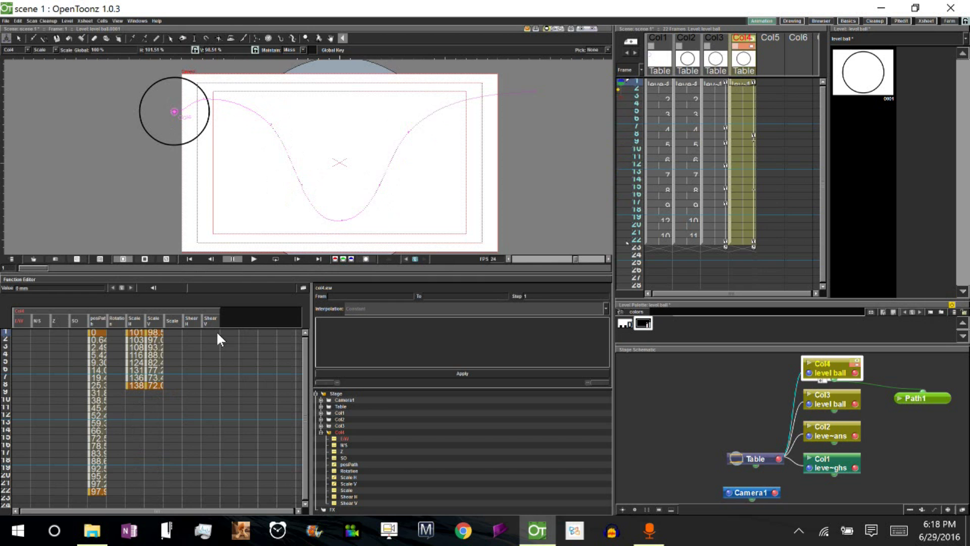
- Copy Col4's horizontal and vertical scale values from frame 1 to frame 10 in the Function Editor
{"action": "left_click", "coordinate": [134, 332]}
{"action": "left_click", "coordinate": [156, 331]}
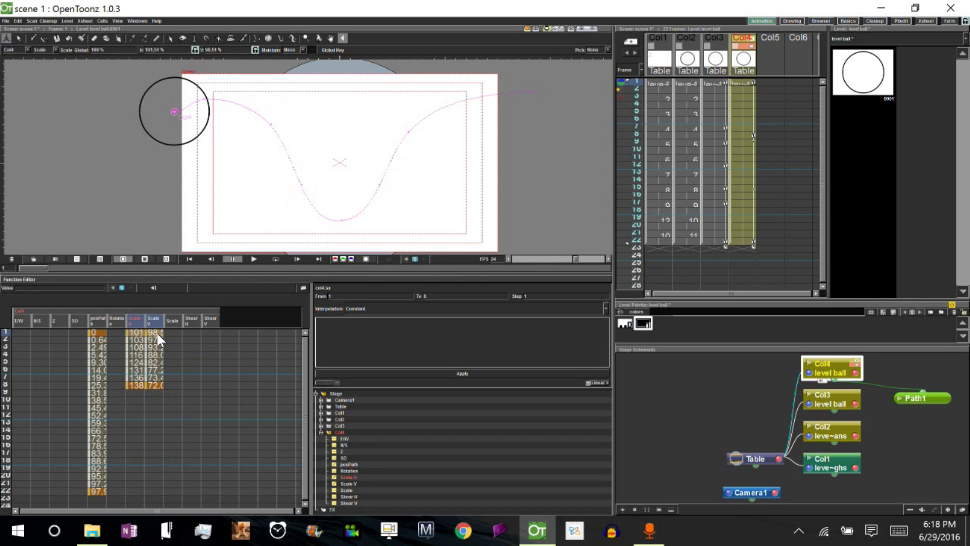
{"action": "left_click", "coordinate": [153, 333]}
{"action": "left_click", "coordinate": [129, 398]}
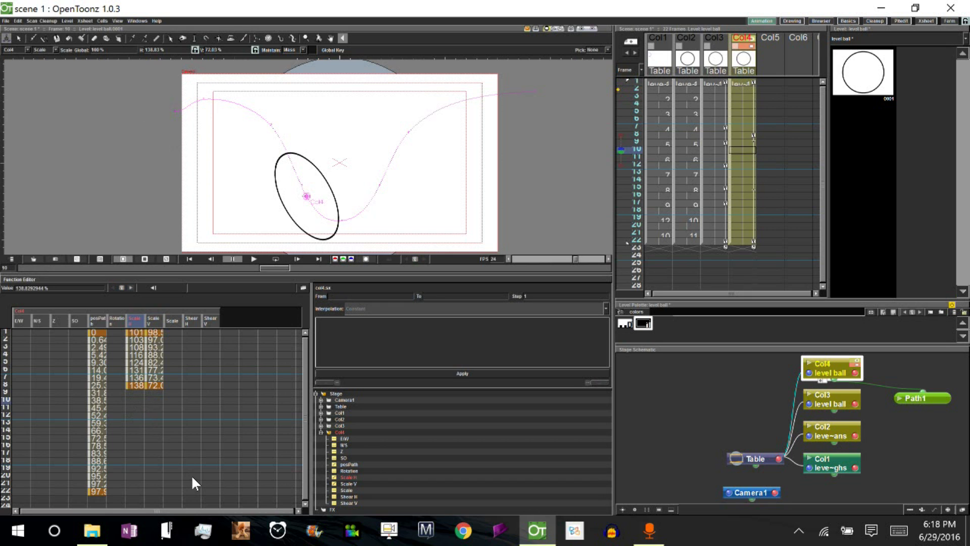
{"action": "left_click", "coordinate": [129, 401]}
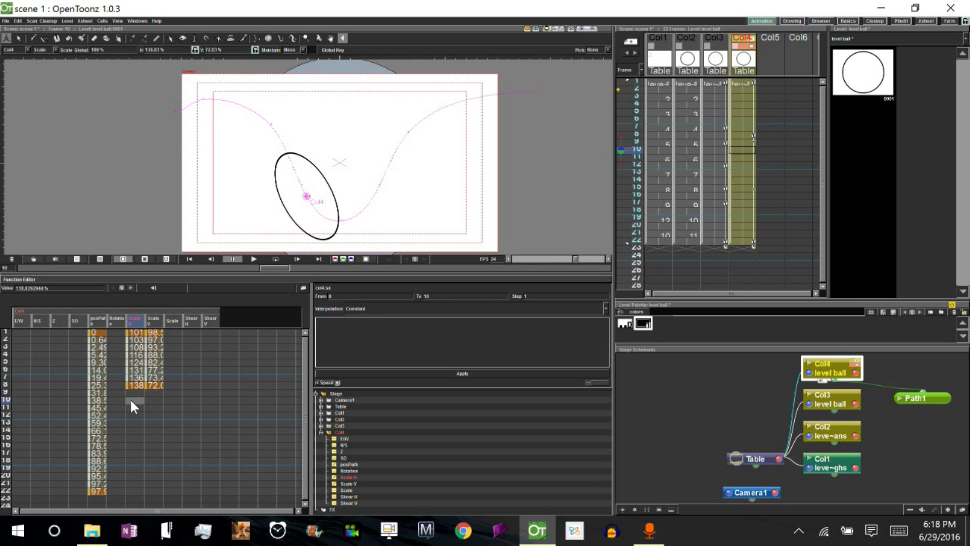
{"action": "type", "text": "101\t98.5"}
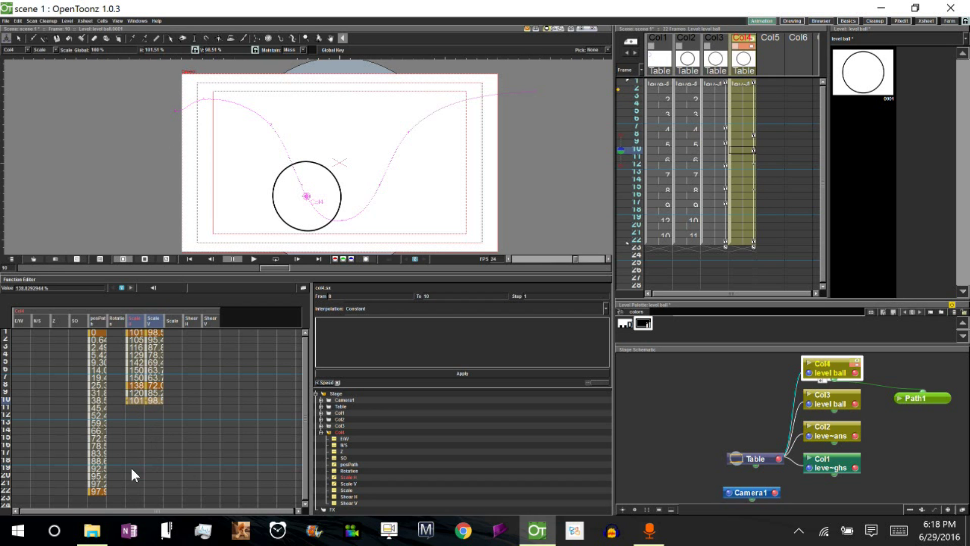
- Add horizontal and vertical scale keyframes for Col4 at frame 5 using the copied frame 1 values
{"action": "left_click", "coordinate": [141, 360]}
{"action": "left_click", "coordinate": [134, 360]}
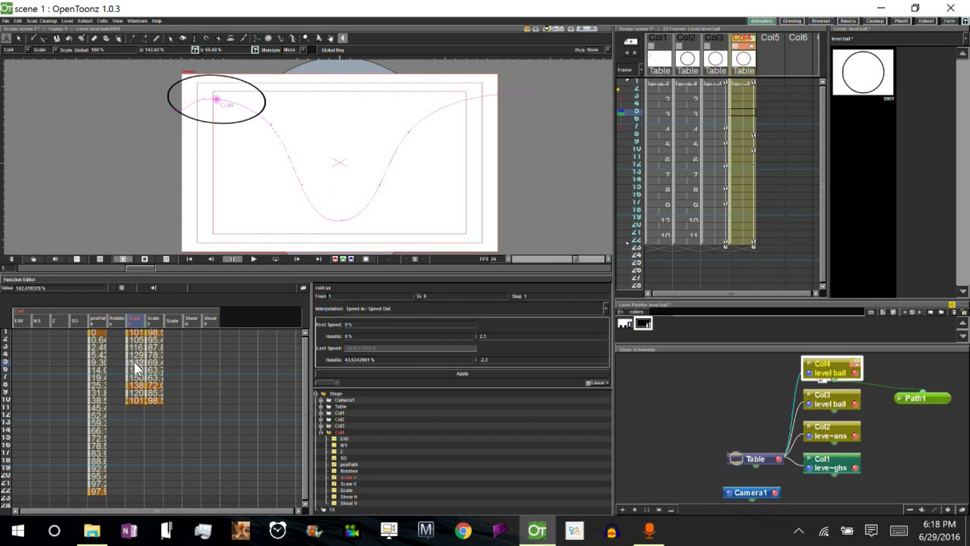
{"action": "left_click", "coordinate": [134, 353]}
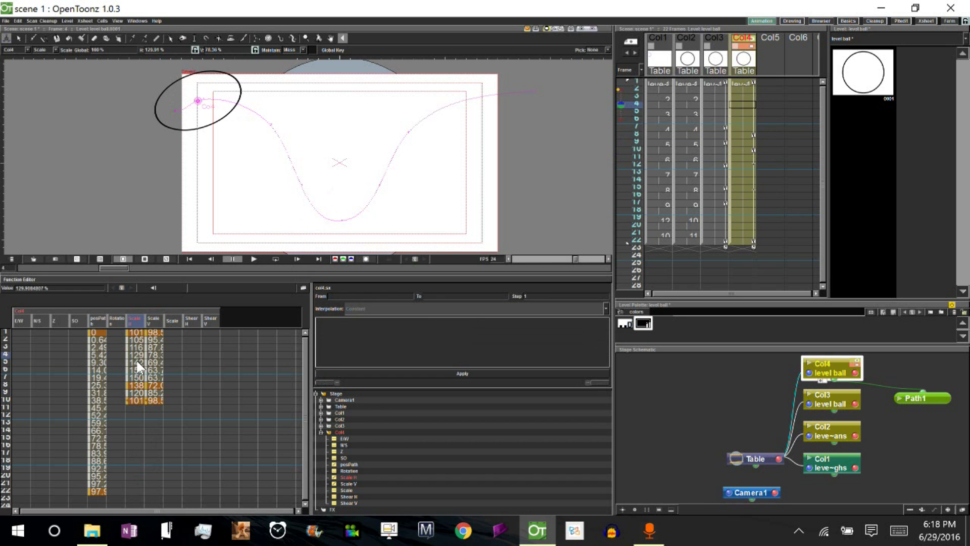
{"action": "left_click", "coordinate": [135, 362]}
{"action": "left_click", "coordinate": [136, 362]}
{"action": "left_click", "coordinate": [136, 369]}
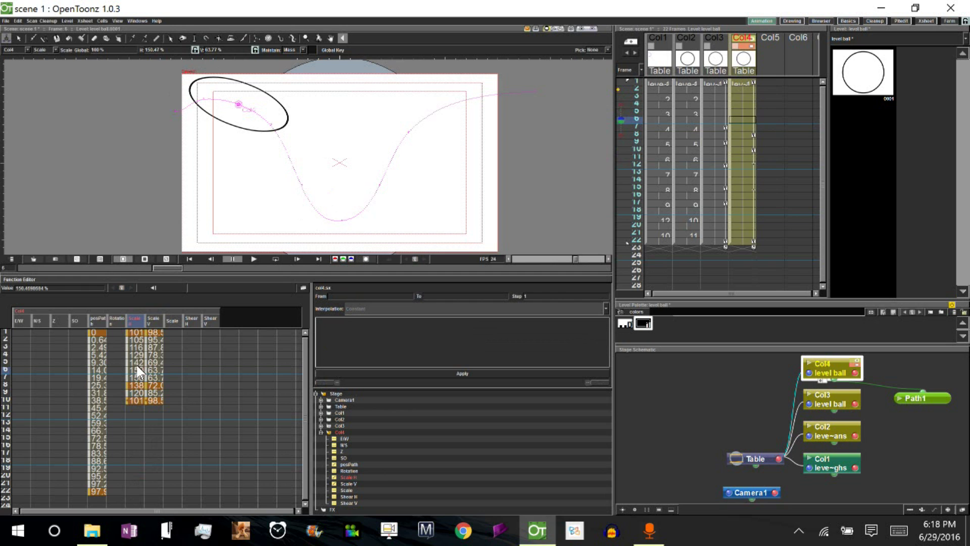
{"action": "left_click", "coordinate": [136, 361]}
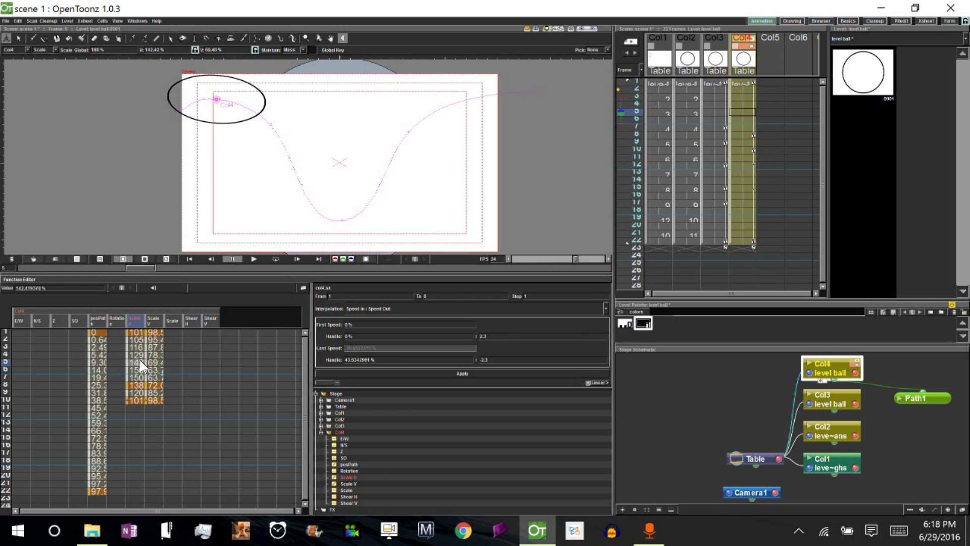
{"action": "key", "text": "ctrl+v"}
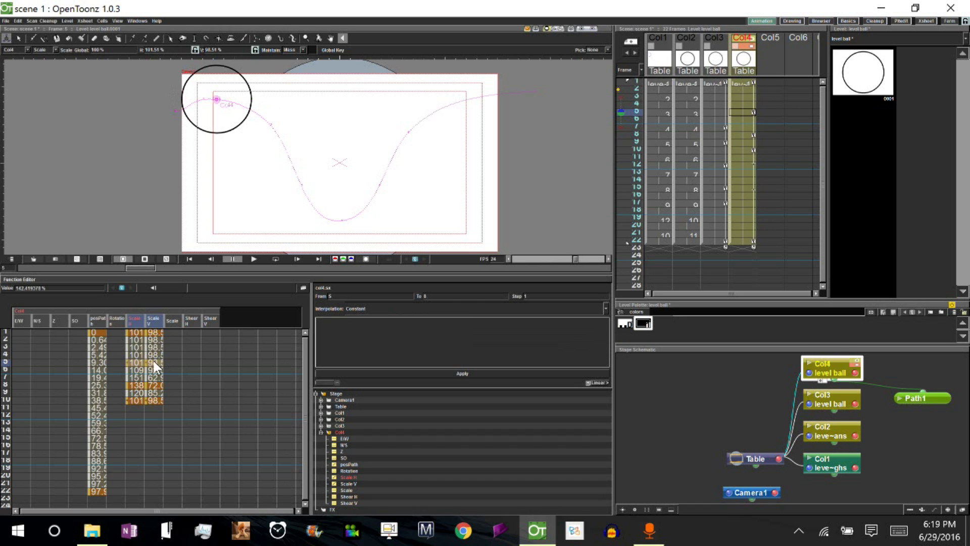
- Shift Col4's frame 5 scale keyframes to frame 6 so the ball stays round one frame longer
{"action": "mouse_move", "coordinate": [635, 78]}
{"action": "left_mouse_down"}
{"action": "mouse_move", "coordinate": [636, 147]}
{"action": "mouse_move", "coordinate": [639, 117]}
{"action": "left_mouse_up"}
{"action": "left_click", "coordinate": [138, 361]}
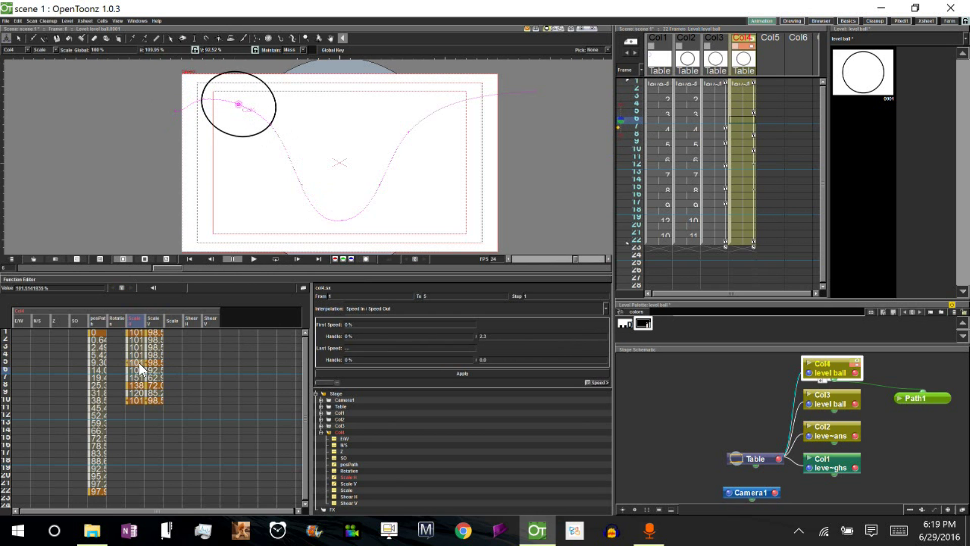
{"action": "left_click_drag", "start_coordinate": [145, 362], "coordinate": [148, 368]}
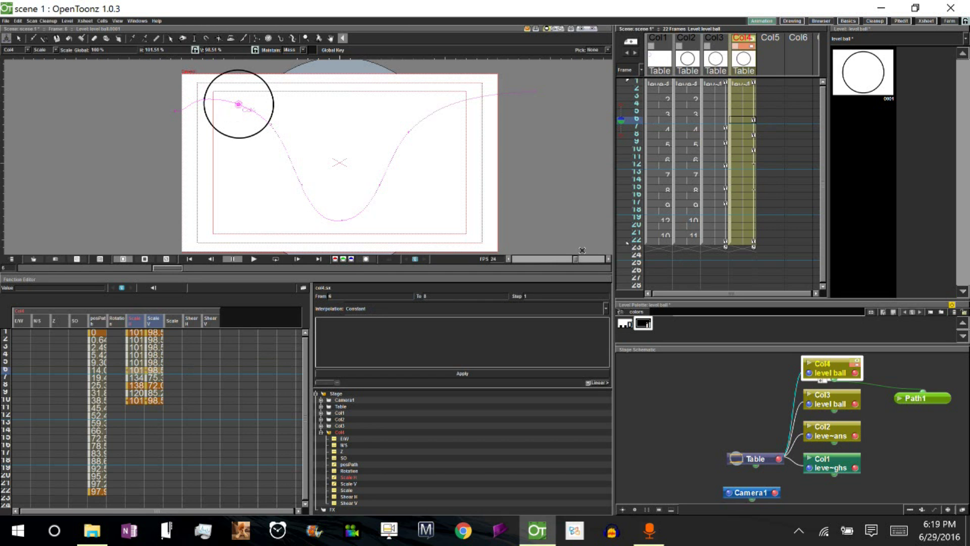
- Squash Col4's ball at frame 11 in Scale mode to about 161.4% horizontally and 62% vertically
{"action": "left_click_drag", "start_coordinate": [636, 81], "coordinate": [632, 154]}
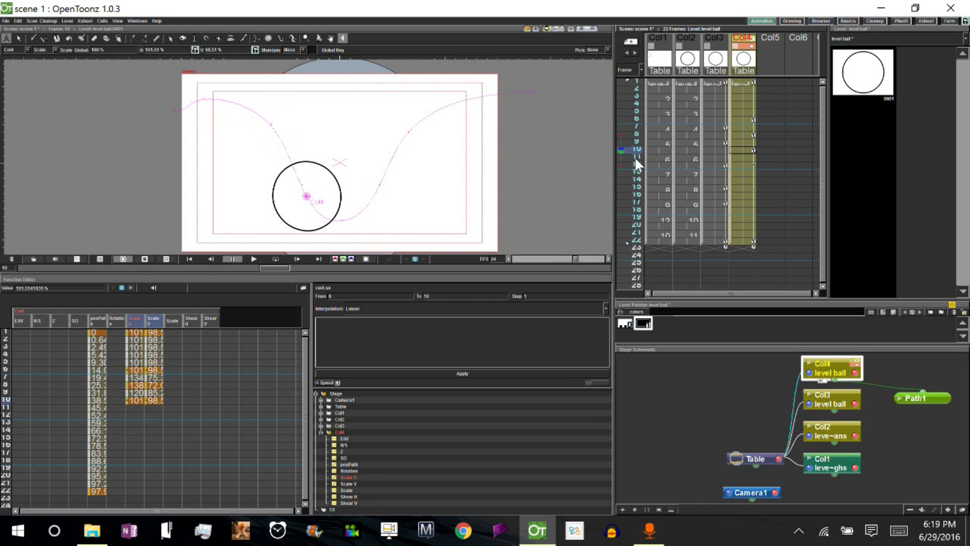
{"action": "left_click", "coordinate": [636, 155]}
{"action": "left_click", "coordinate": [637, 162]}
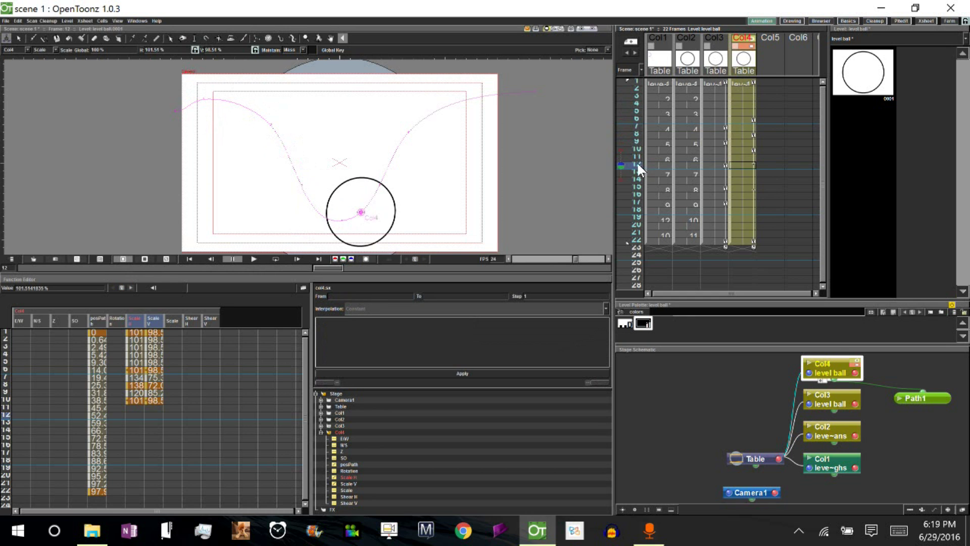
{"action": "left_click", "coordinate": [637, 155]}
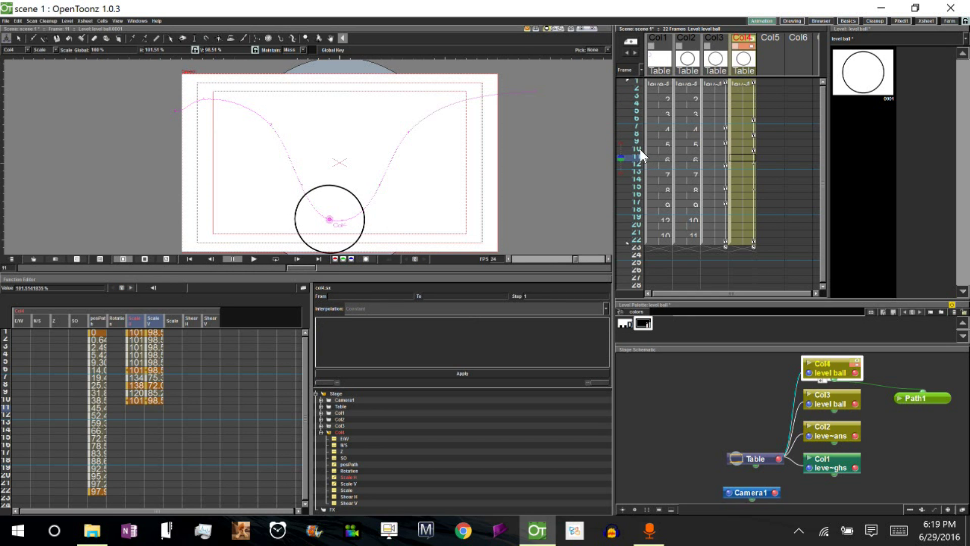
{"action": "left_click", "coordinate": [619, 195]}
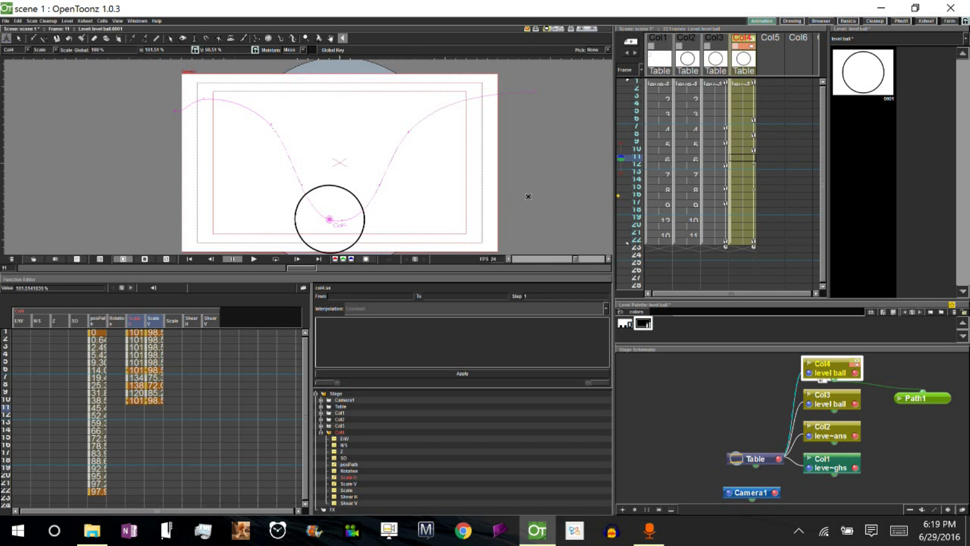
{"action": "left_click_drag", "start_coordinate": [377, 201], "coordinate": [378, 205]}
{"action": "mouse_move", "coordinate": [635, 157]}
{"action": "left_mouse_down"}
{"action": "mouse_move", "coordinate": [636, 172]}
{"action": "mouse_move", "coordinate": [637, 151]}
{"action": "mouse_move", "coordinate": [636, 161]}
{"action": "left_mouse_up"}
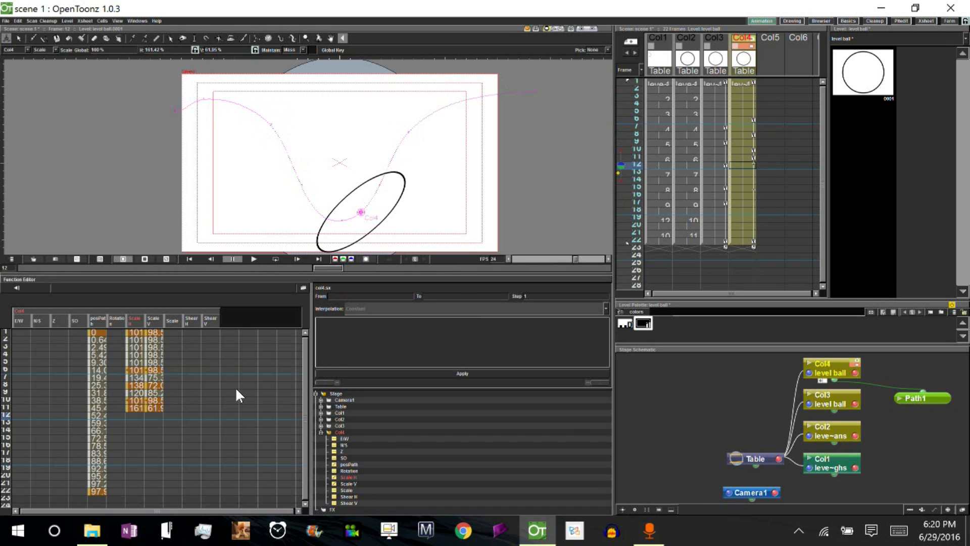
- Copy Col4's horizontal and vertical scale values from frame 10 to frame 13
{"action": "left_click_drag", "start_coordinate": [133, 399], "coordinate": [144, 398]}
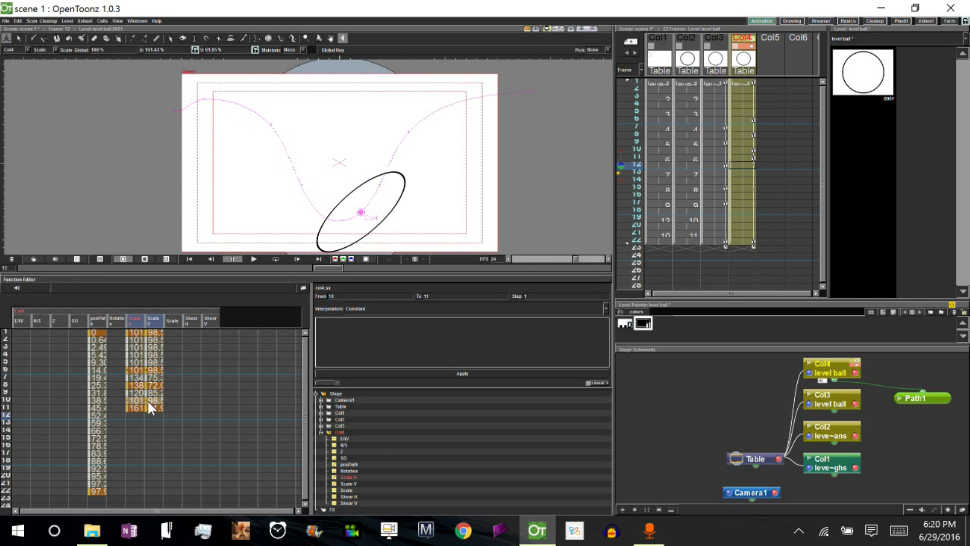
{"action": "left_click", "coordinate": [130, 423]}
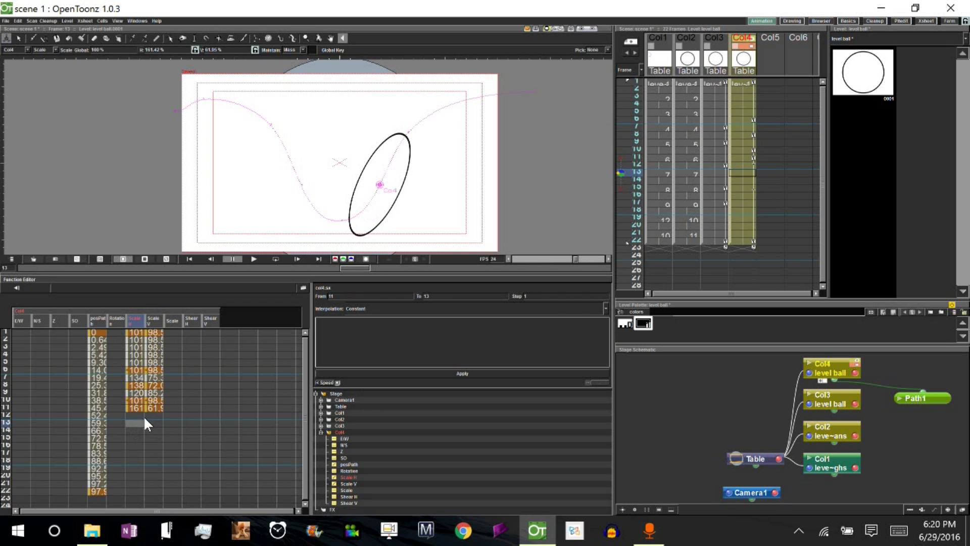
{"action": "left_click_drag", "start_coordinate": [146, 424], "coordinate": [159, 415]}
{"action": "type", "text": "101\t98.5"}
- Copy Col4's frame 8 stretch, with both horizontal and vertical scale values, to frame 14
{"action": "left_click", "coordinate": [621, 165]}
{"action": "left_click", "coordinate": [137, 383]}
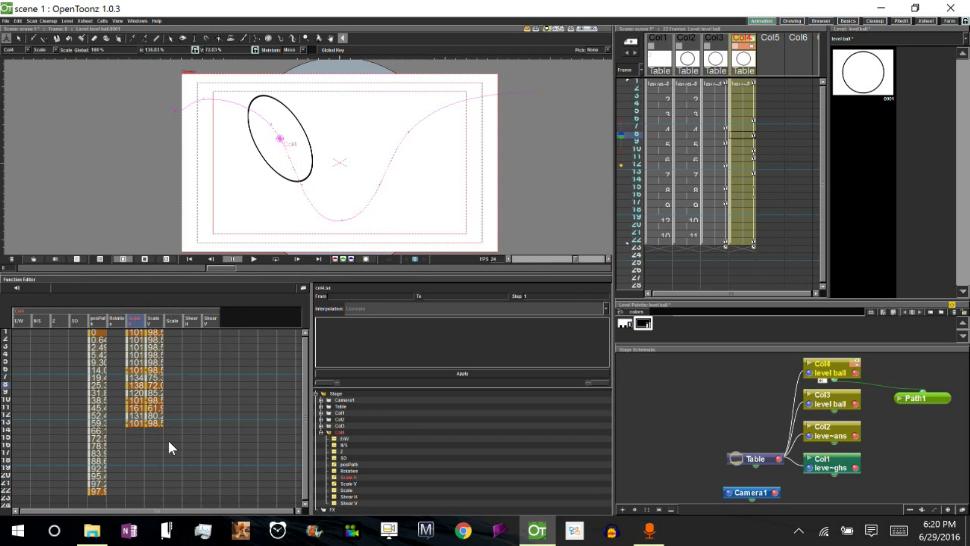
{"action": "left_click_drag", "start_coordinate": [132, 383], "coordinate": [156, 385]}
{"action": "key", "text": "ctrl+c"}
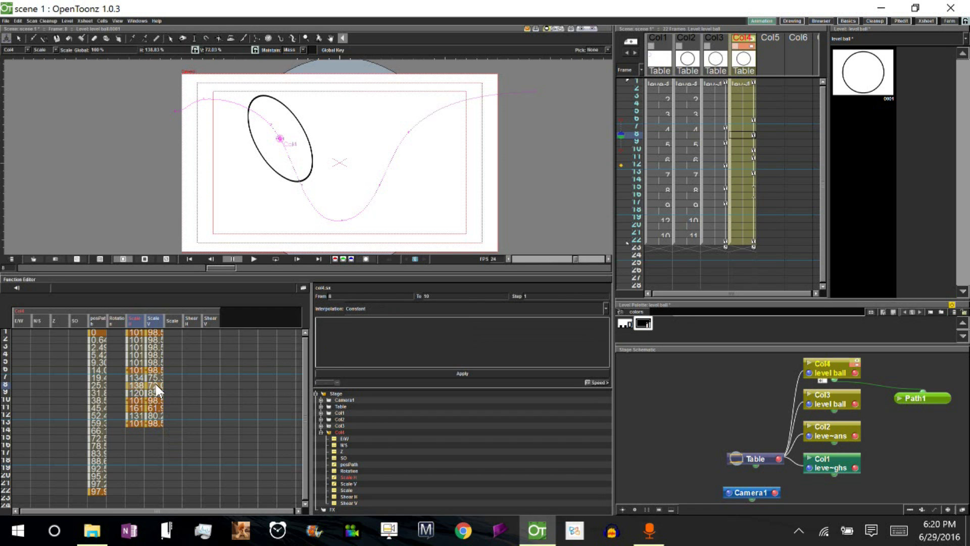
{"action": "left_click", "coordinate": [130, 437]}
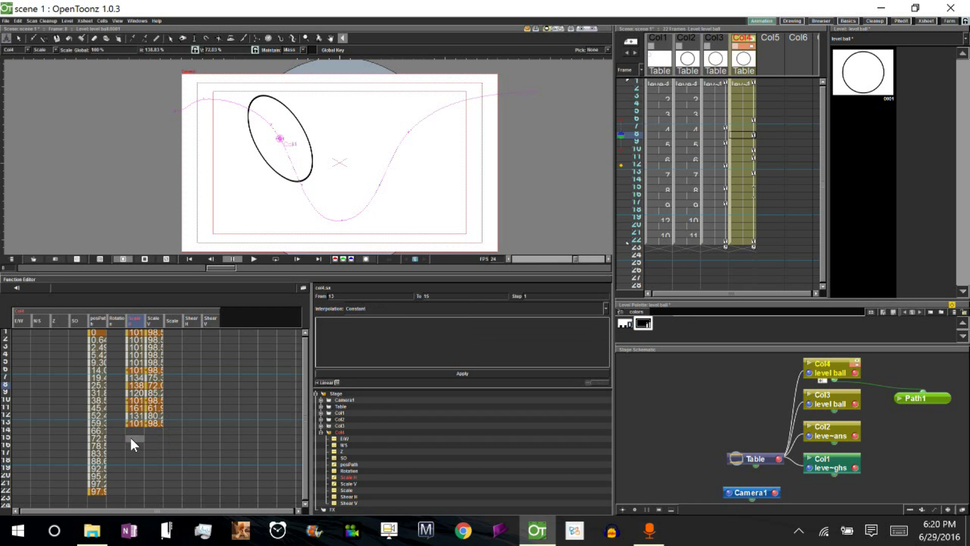
{"action": "left_click", "coordinate": [130, 437]}
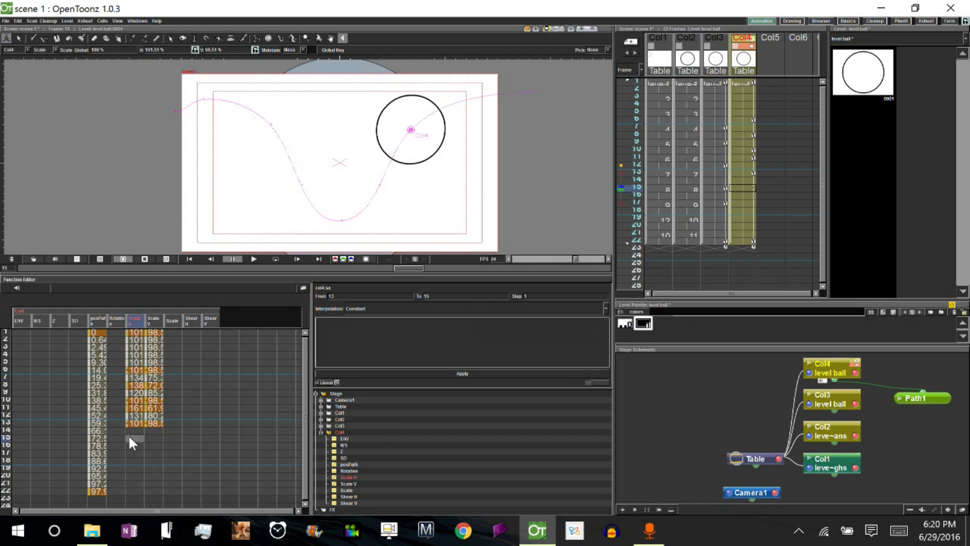
{"action": "left_click", "coordinate": [129, 429]}
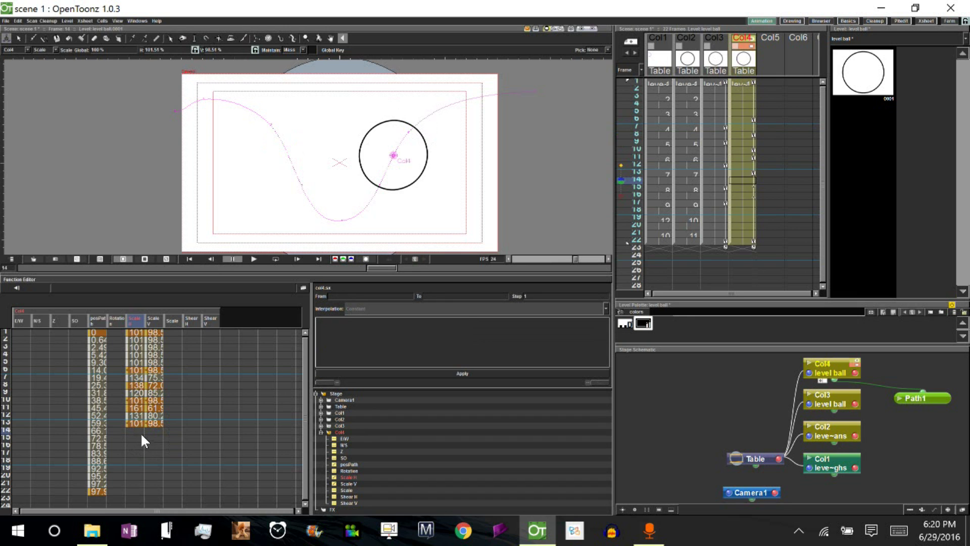
{"action": "key", "text": "ctrl+v"}
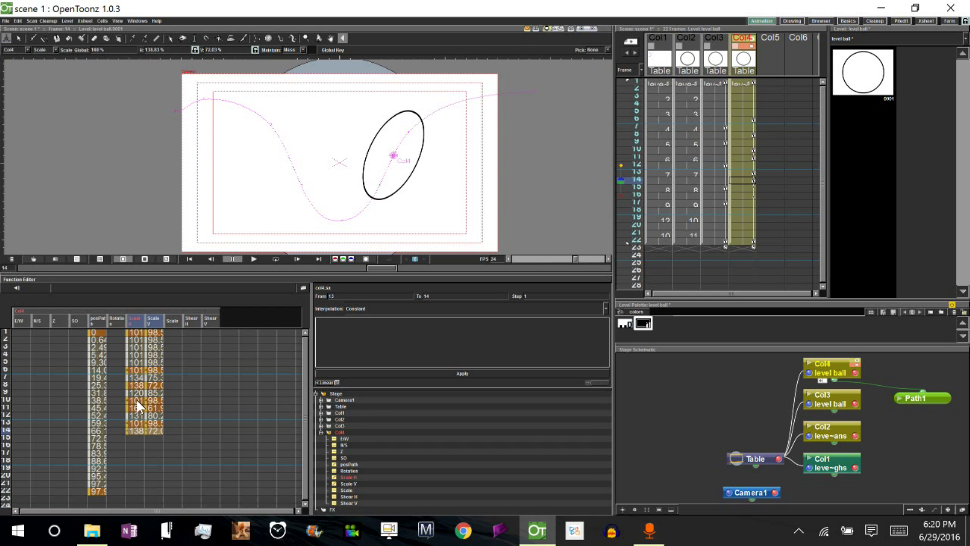
- Copy Col4's round-ball scale values from frame 1 to frame 16
{"action": "left_click", "coordinate": [146, 333]}
{"action": "left_click", "coordinate": [129, 445]}
{"action": "left_click", "coordinate": [132, 444]}
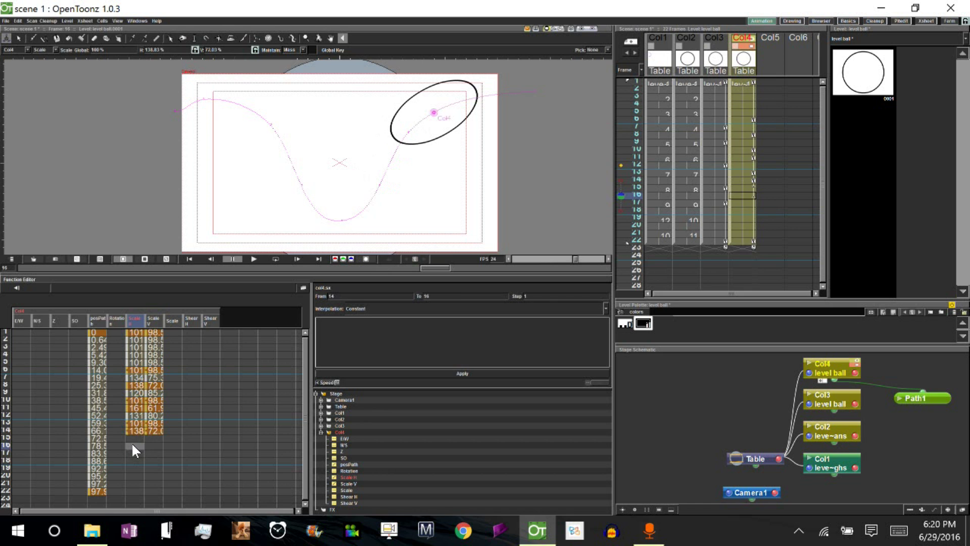
{"action": "left_click_drag", "start_coordinate": [134, 446], "coordinate": [163, 445]}
{"action": "key", "text": "ctrl+v"}
- Return to frame 1, shrink the Function Editor to enlarge the canvas, and play the animation in a loop
{"action": "mouse_move", "coordinate": [635, 81]}
{"action": "left_mouse_down"}
{"action": "mouse_move", "coordinate": [632, 222]}
{"action": "mouse_move", "coordinate": [636, 81]}
{"action": "left_mouse_up"}
{"action": "left_click_drag", "start_coordinate": [586, 273], "coordinate": [592, 318]}
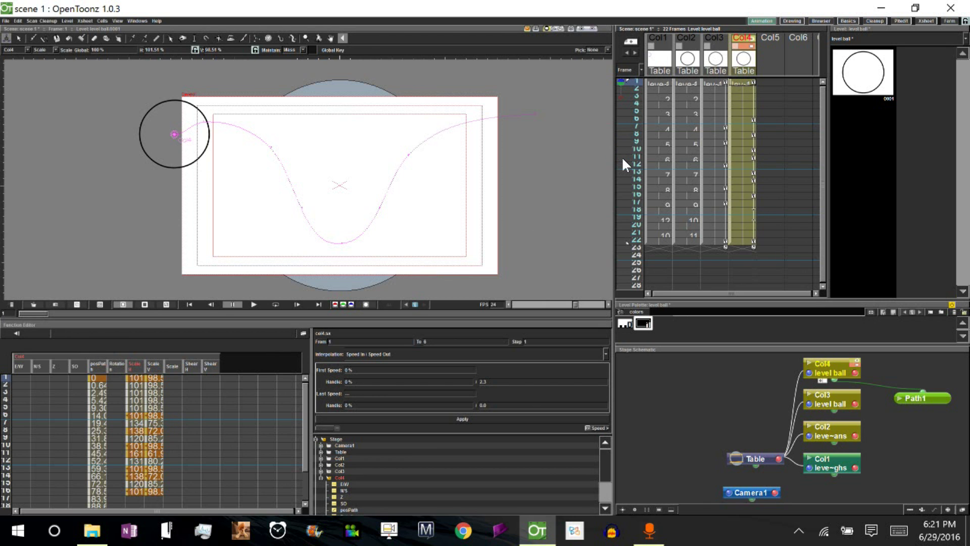
{"action": "left_click", "coordinate": [275, 304]}
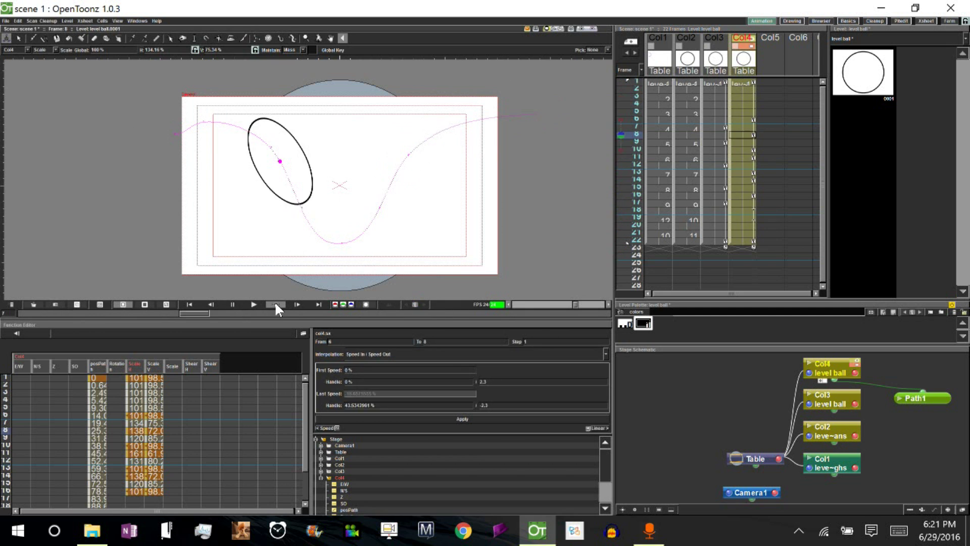
{"action": "left_click", "coordinate": [230, 308]}
- Rotate Col4's ball in Rotation mode to about -2.3° at frame 10 and 16.8° at frame 11
{"action": "left_click_drag", "start_coordinate": [632, 149], "coordinate": [635, 155]}
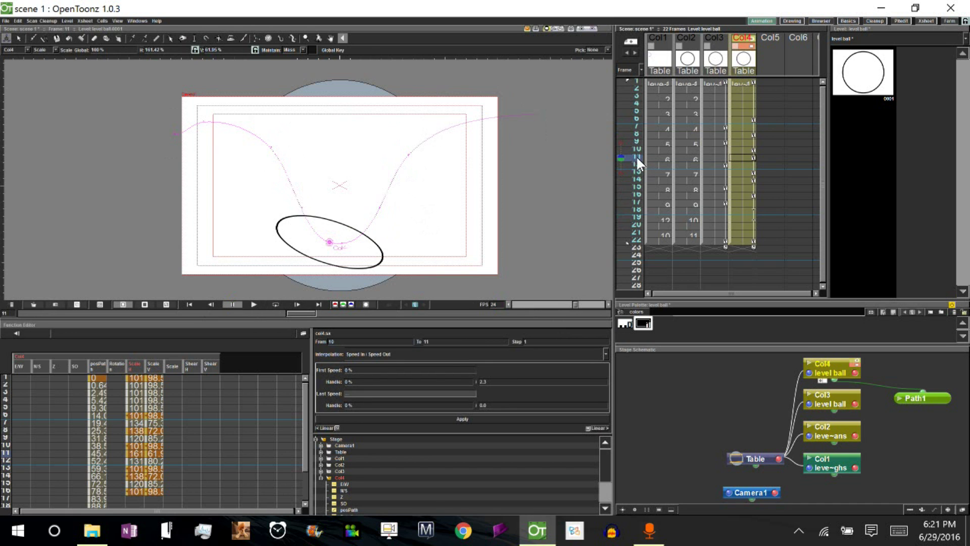
{"action": "left_click", "coordinate": [55, 49]}
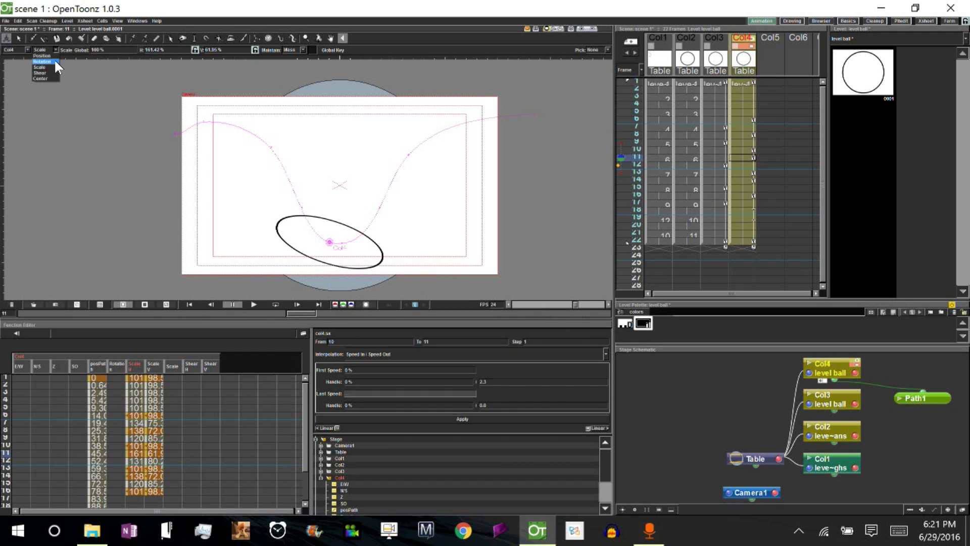
{"action": "left_click", "coordinate": [54, 61]}
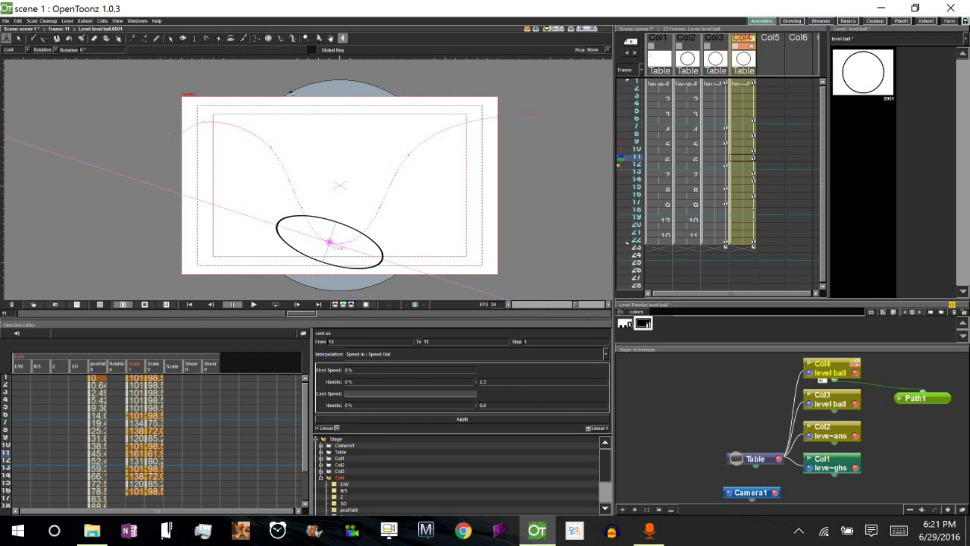
{"action": "left_click", "coordinate": [630, 147]}
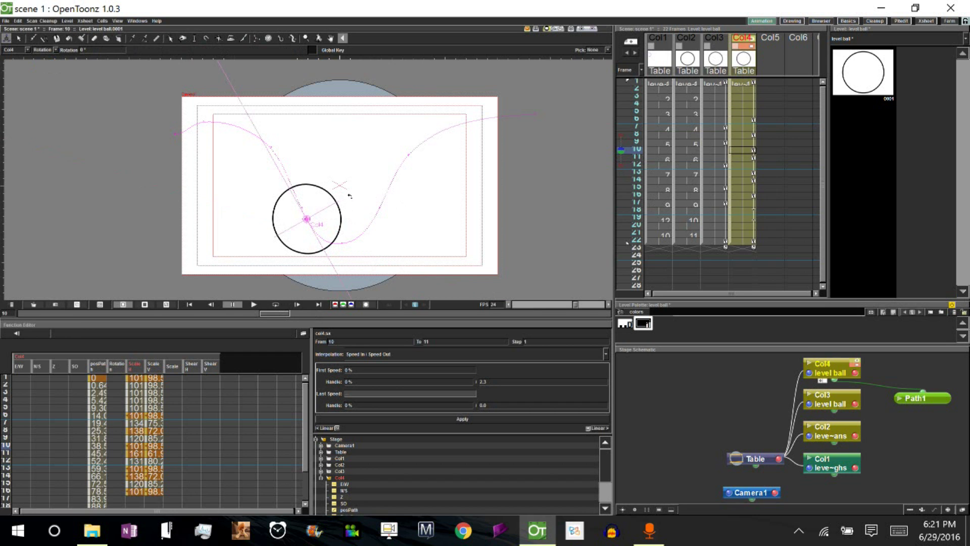
{"action": "left_click_drag", "start_coordinate": [355, 198], "coordinate": [357, 197]}
{"action": "left_click", "coordinate": [632, 156]}
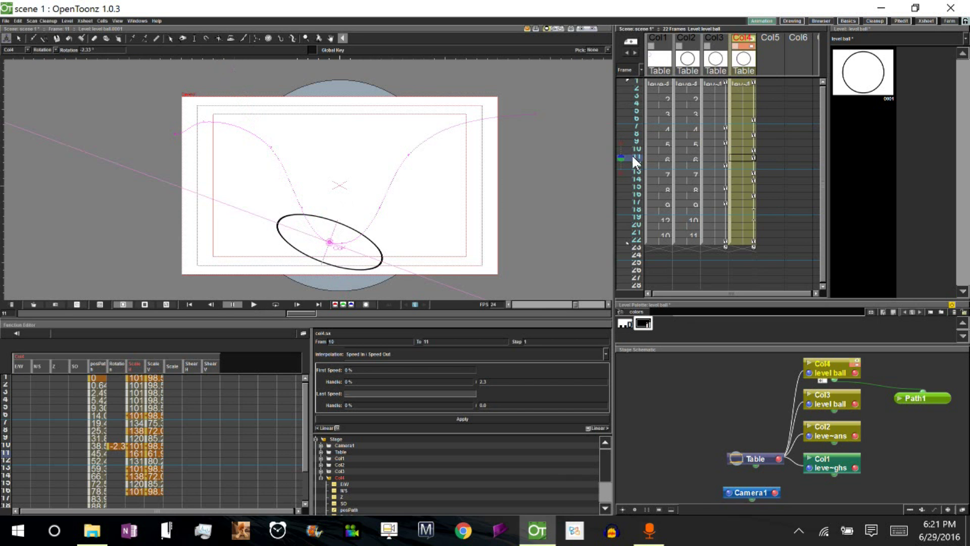
{"action": "left_click_drag", "start_coordinate": [439, 228], "coordinate": [439, 193]}
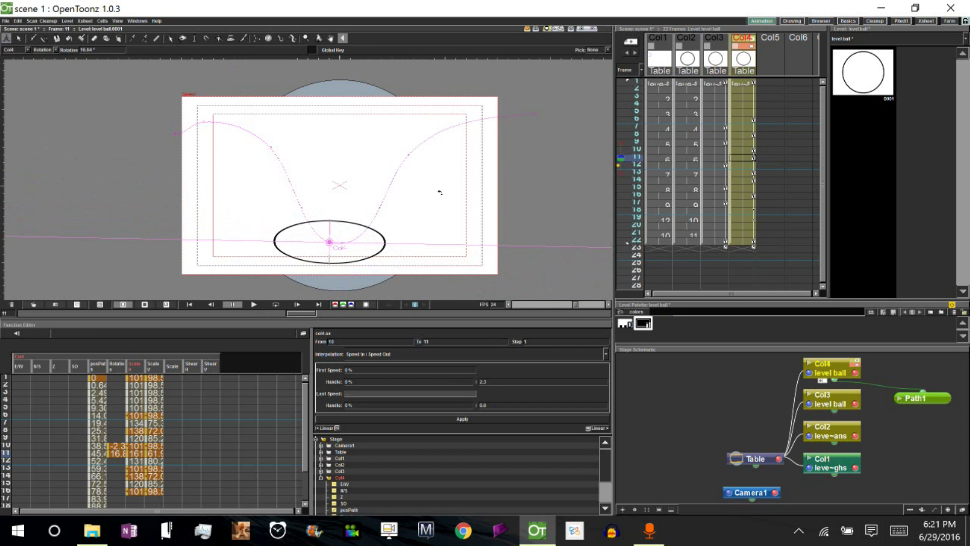
- Set Col4's rotation at frame 10 to 0 and compare the ball's pose with frame 11
{"action": "left_click", "coordinate": [115, 445]}
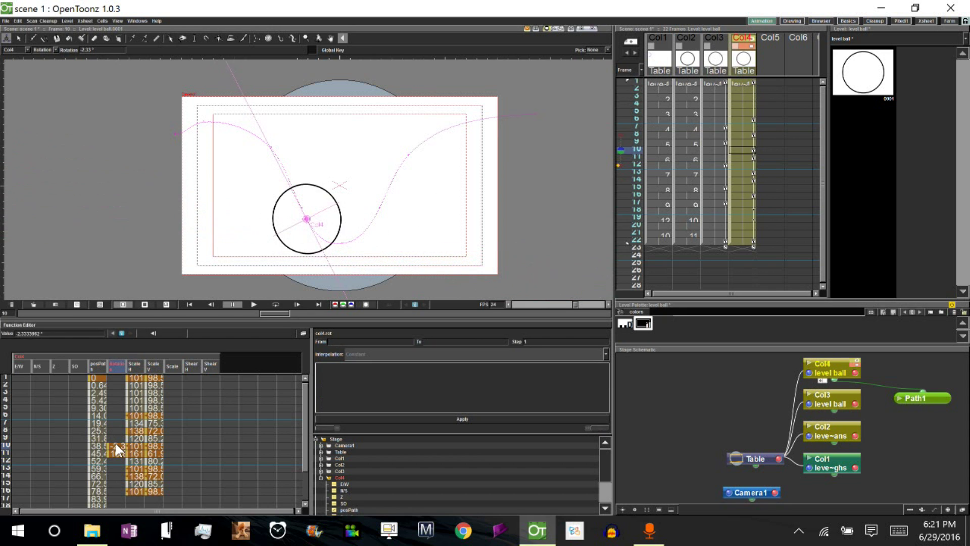
{"action": "left_click", "coordinate": [115, 445]}
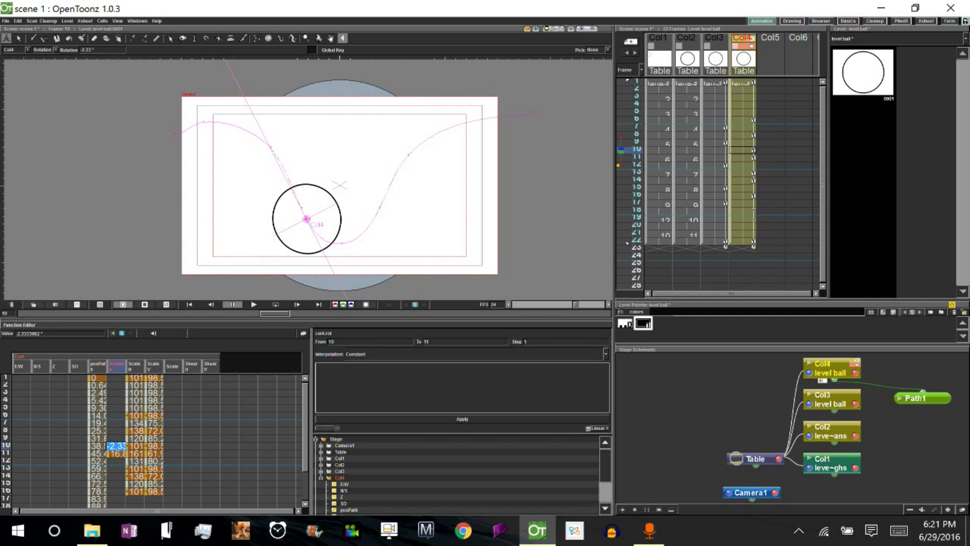
{"action": "key", "text": "Return"}
{"action": "left_click", "coordinate": [112, 441]}
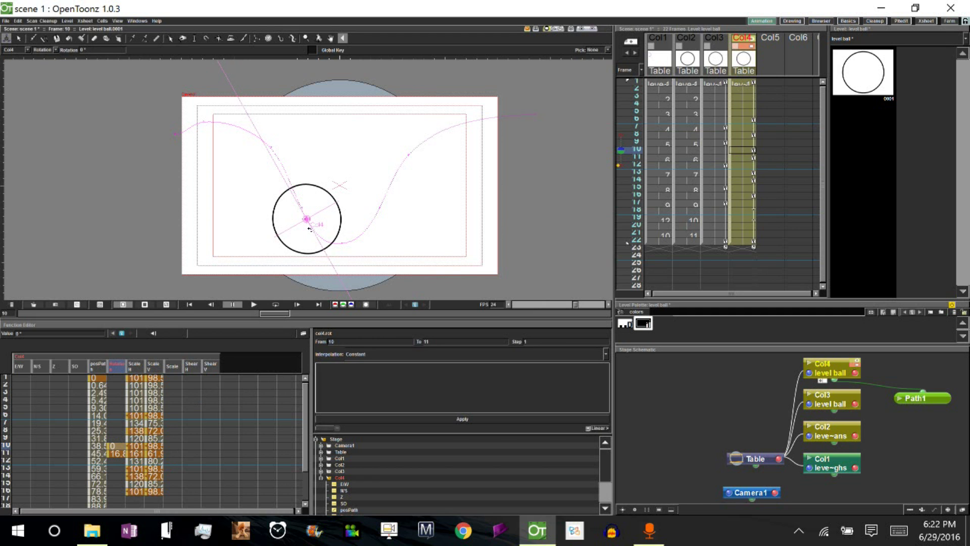
{"action": "left_click", "coordinate": [118, 453]}
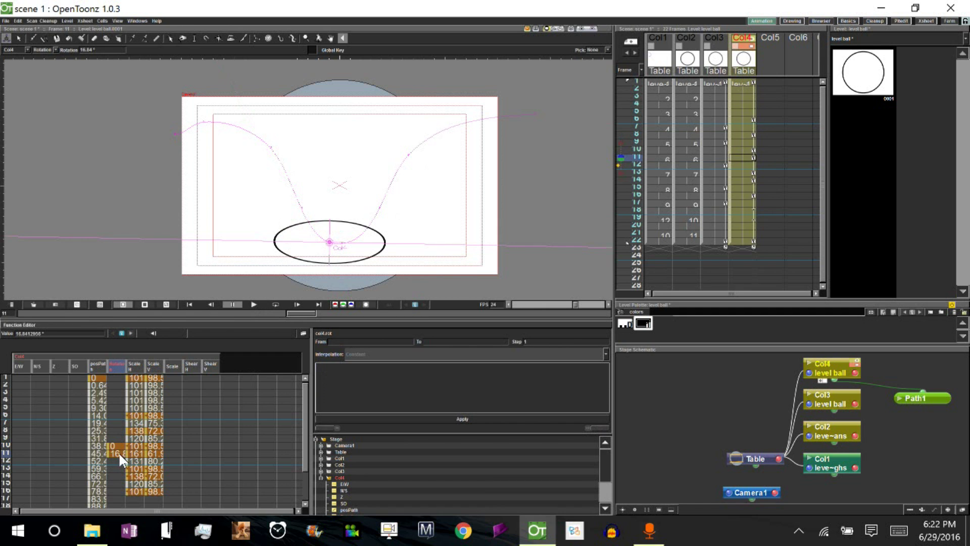
{"action": "left_click", "coordinate": [114, 443]}
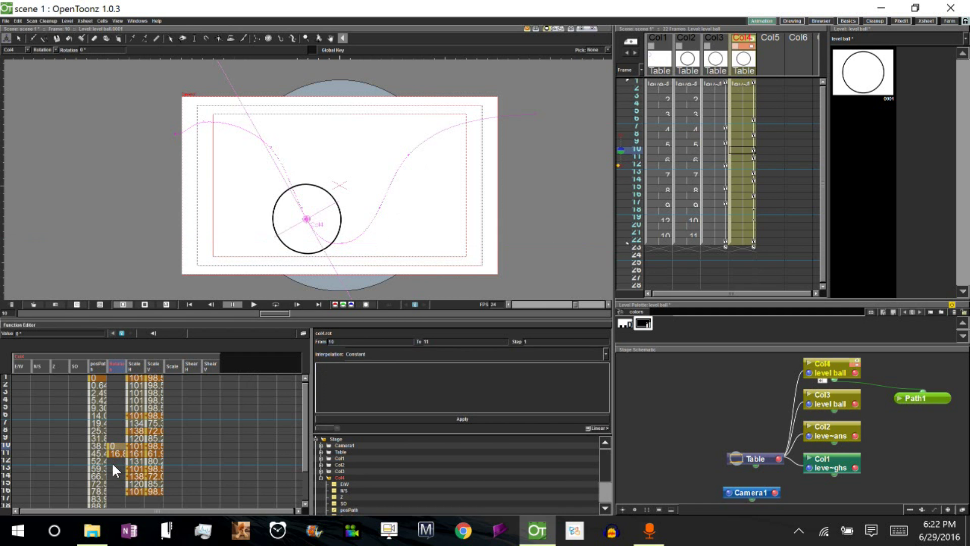
- Key Col4's rotation to 0 at frame 12 and scrub through the frames to check the ball's motion
{"action": "left_click", "coordinate": [111, 459]}
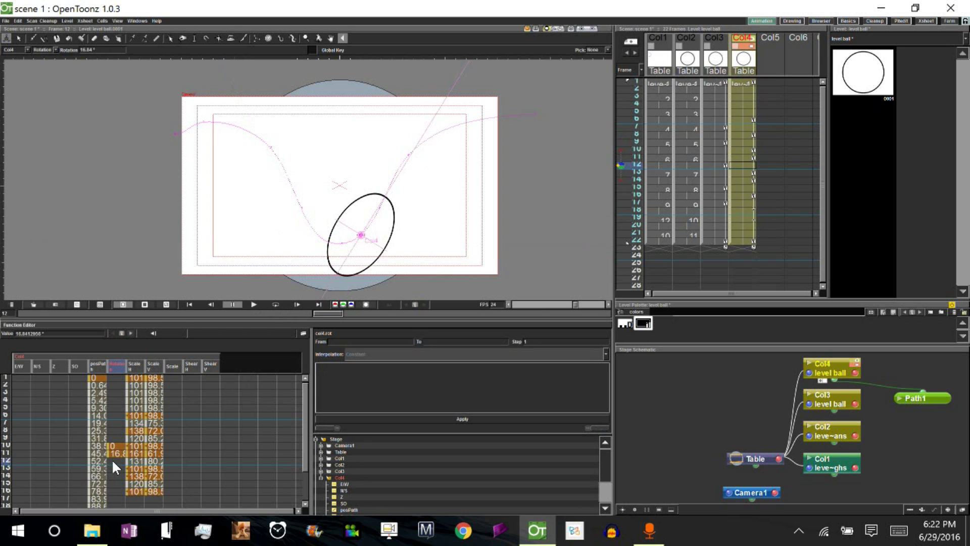
{"action": "left_click", "coordinate": [111, 459]}
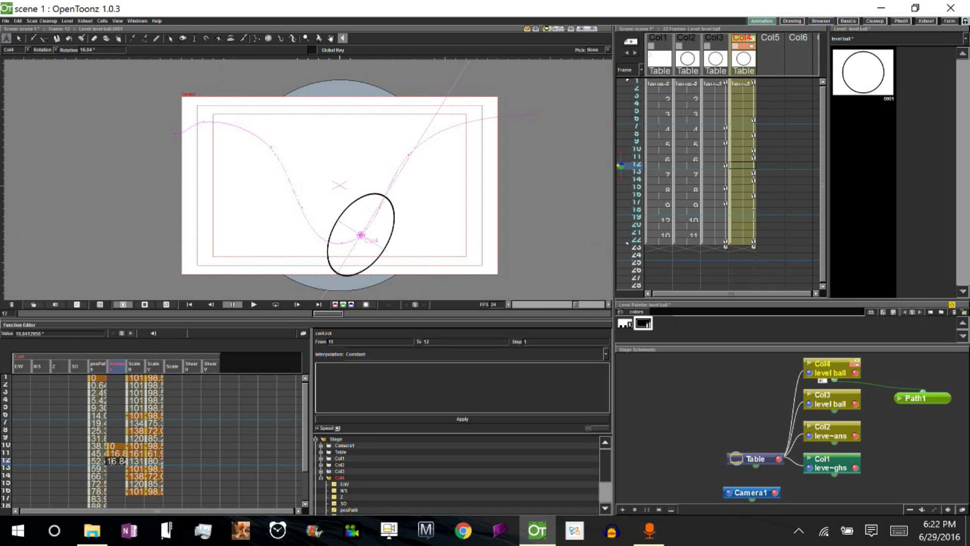
{"action": "double_click", "coordinate": [114, 461]}
{"action": "type", "text": "0"}
{"action": "key", "text": "Return"}
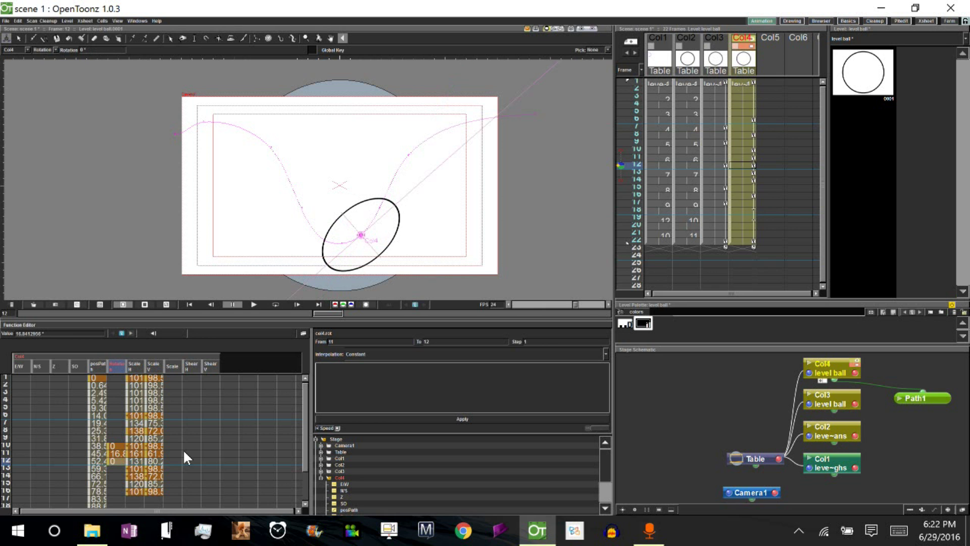
{"action": "left_click_drag", "start_coordinate": [636, 78], "coordinate": [634, 229]}
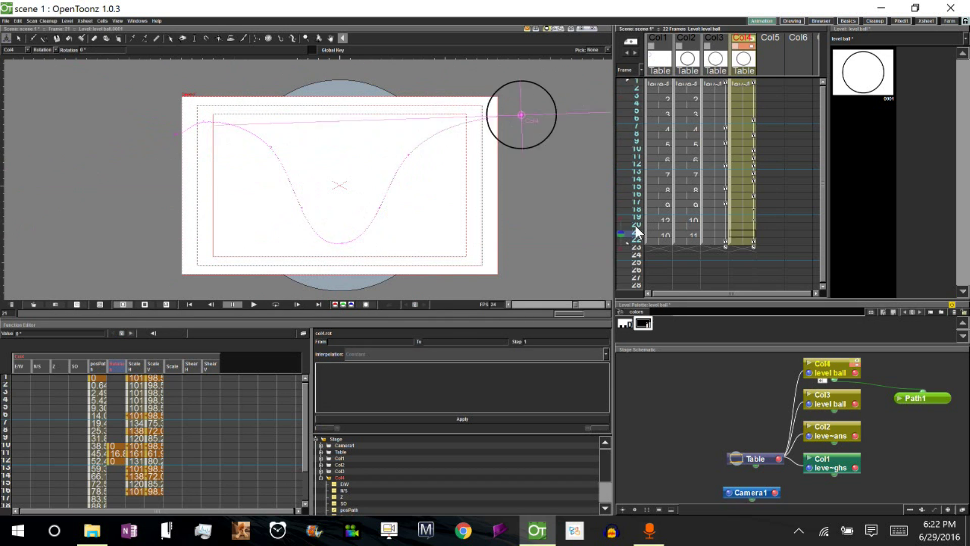